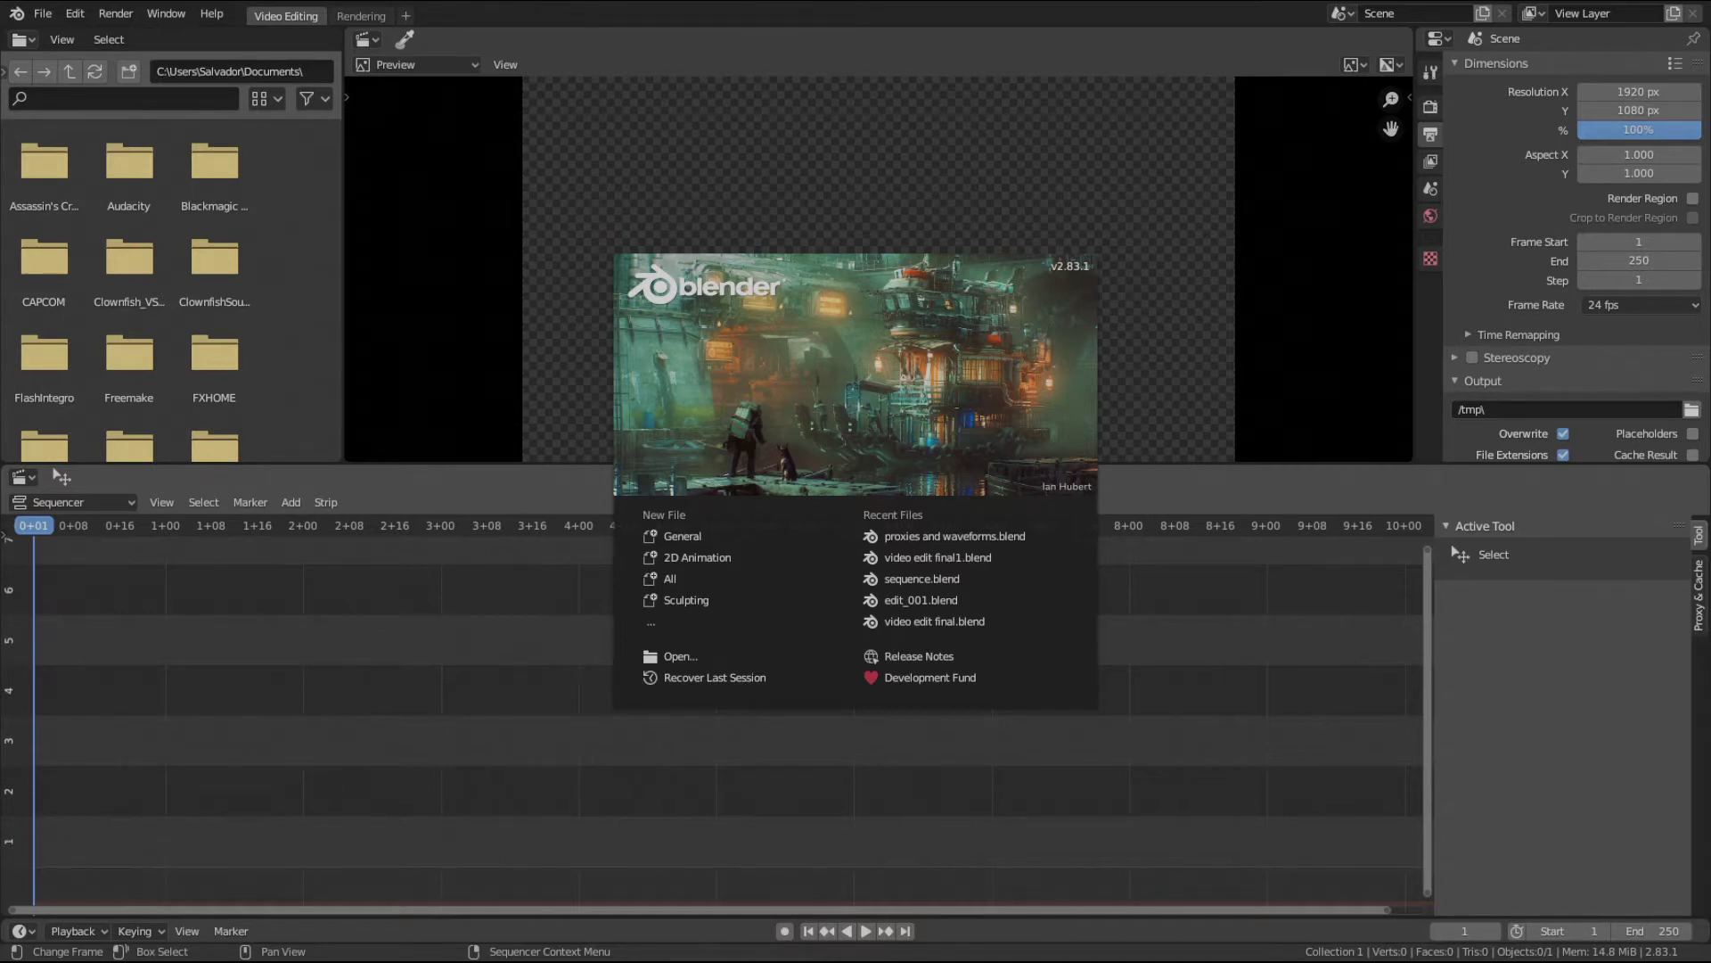
- Bring up the Footage folder window and add 171124_C1_HD_012.mp4 to the sequencer at the start of the timeline
left_click_drag(630, 137, 612, 81)
left_click(502, 585)
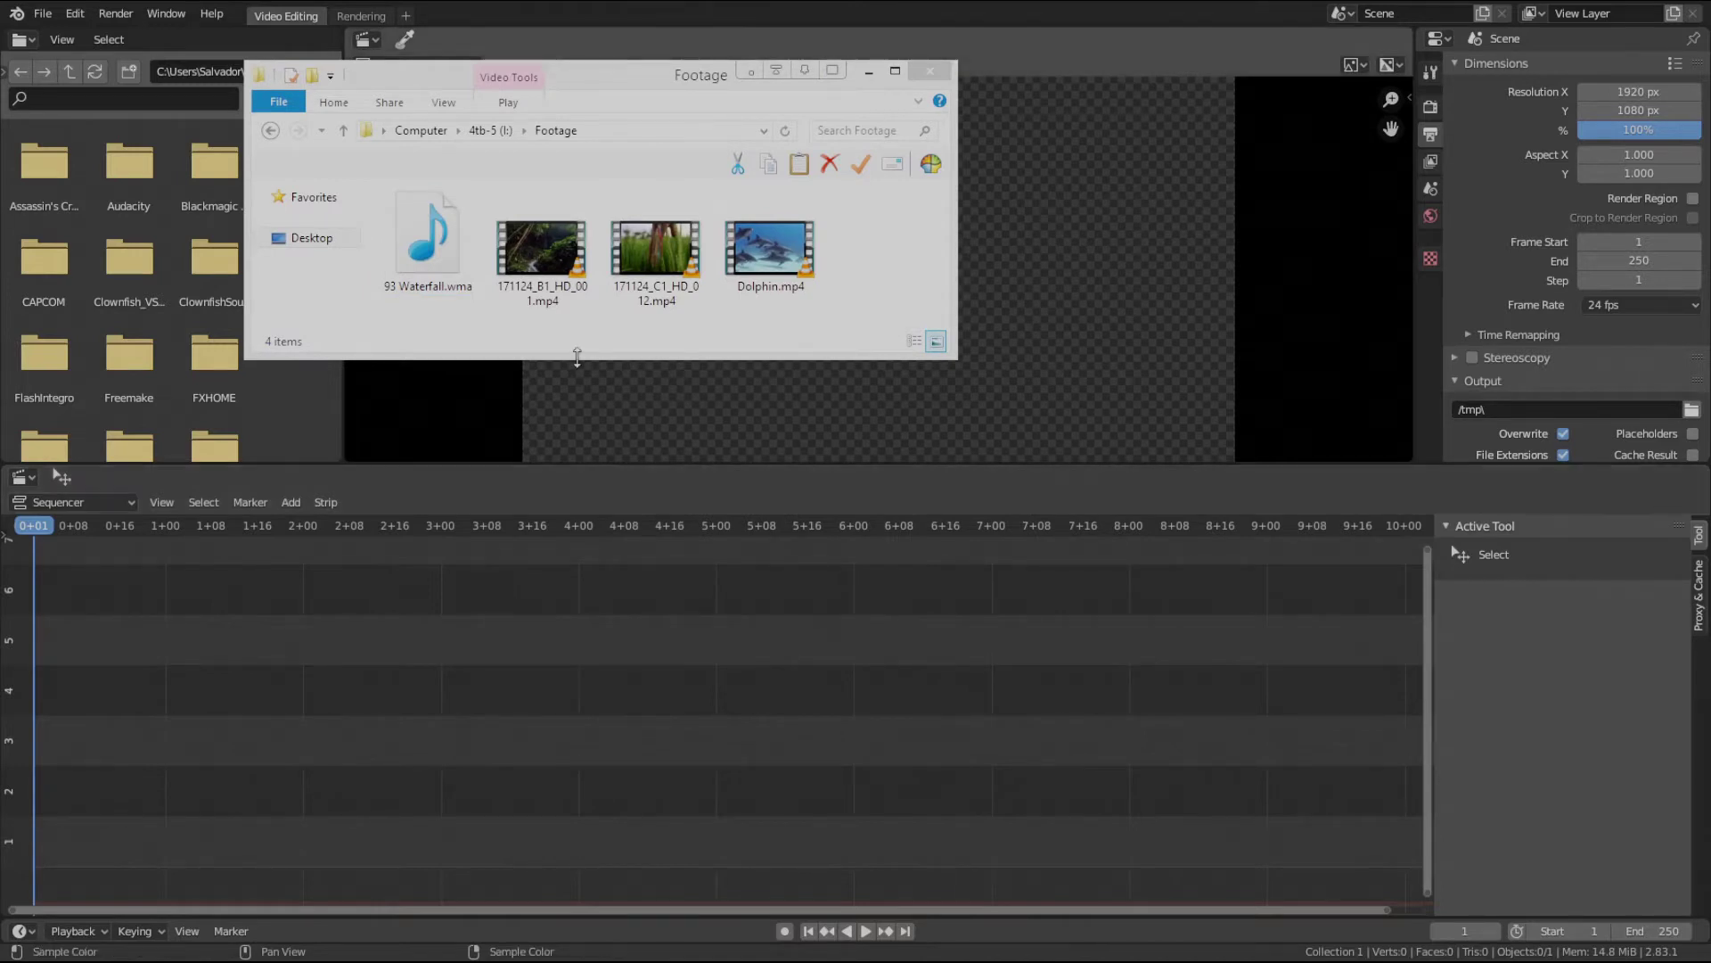
left_click_drag(655, 254, 189, 683)
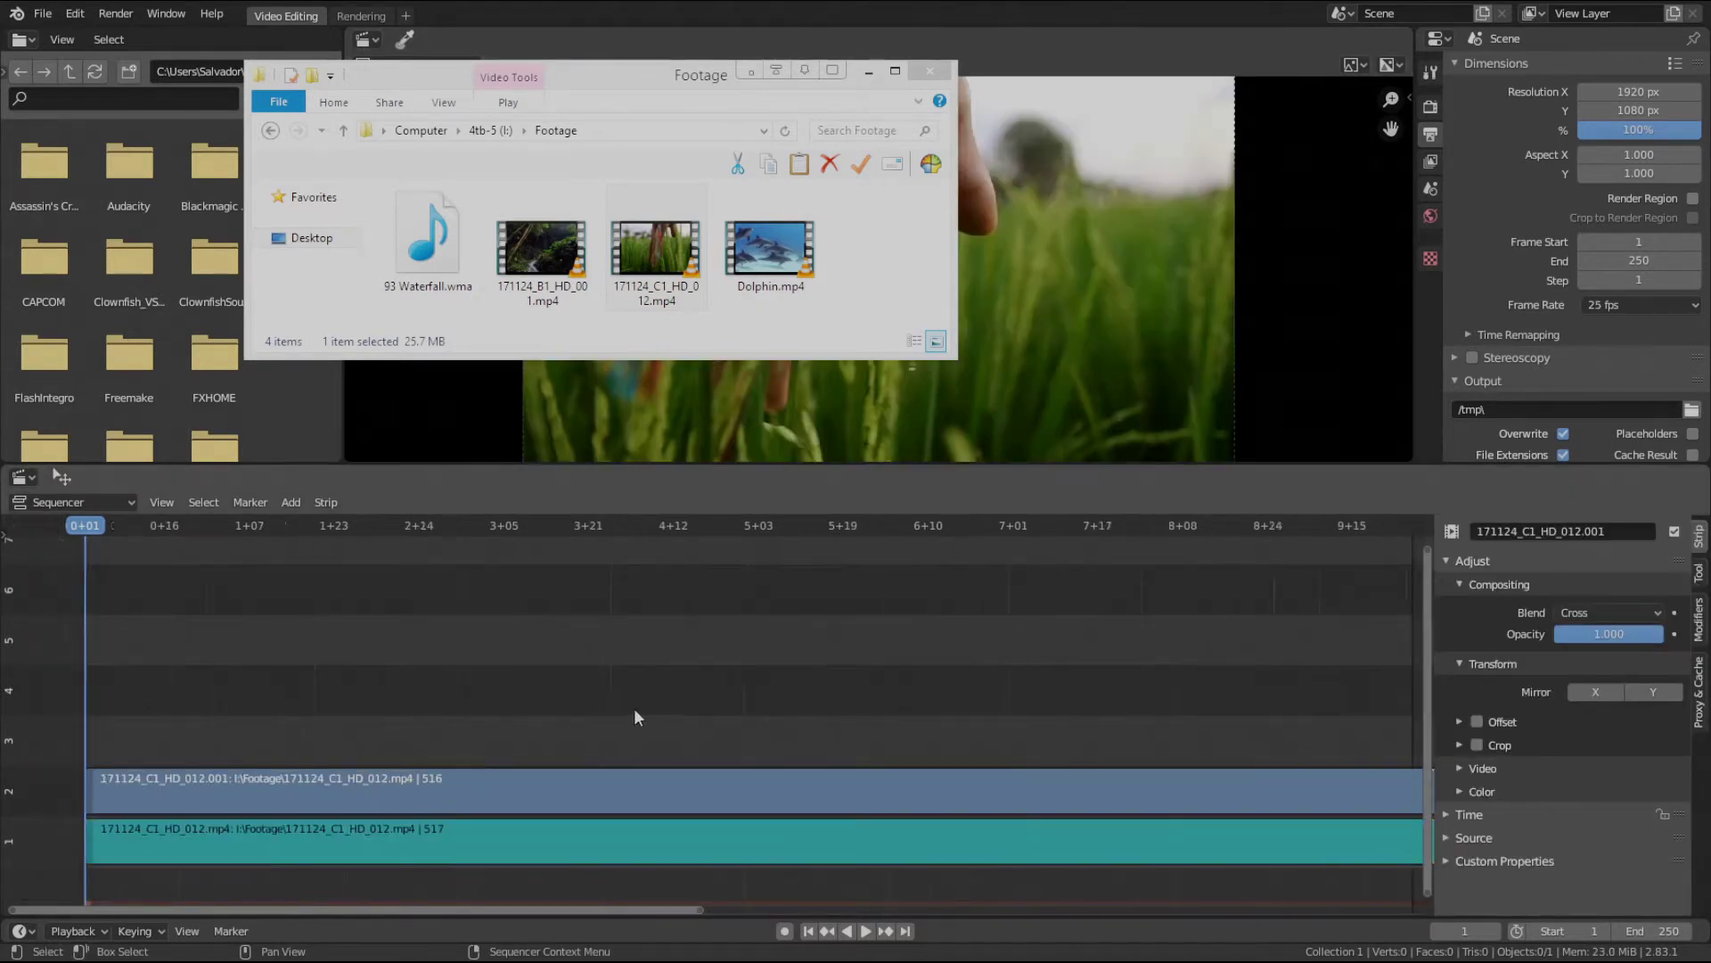
- Examine the full length of the imported movie and sound strips and compare where they end
scroll(636, 708, "down", 9)
middle_click_drag(792, 702, 422, 678)
scroll(825, 695, "down", 5)
middle_click_drag(832, 697, 714, 695)
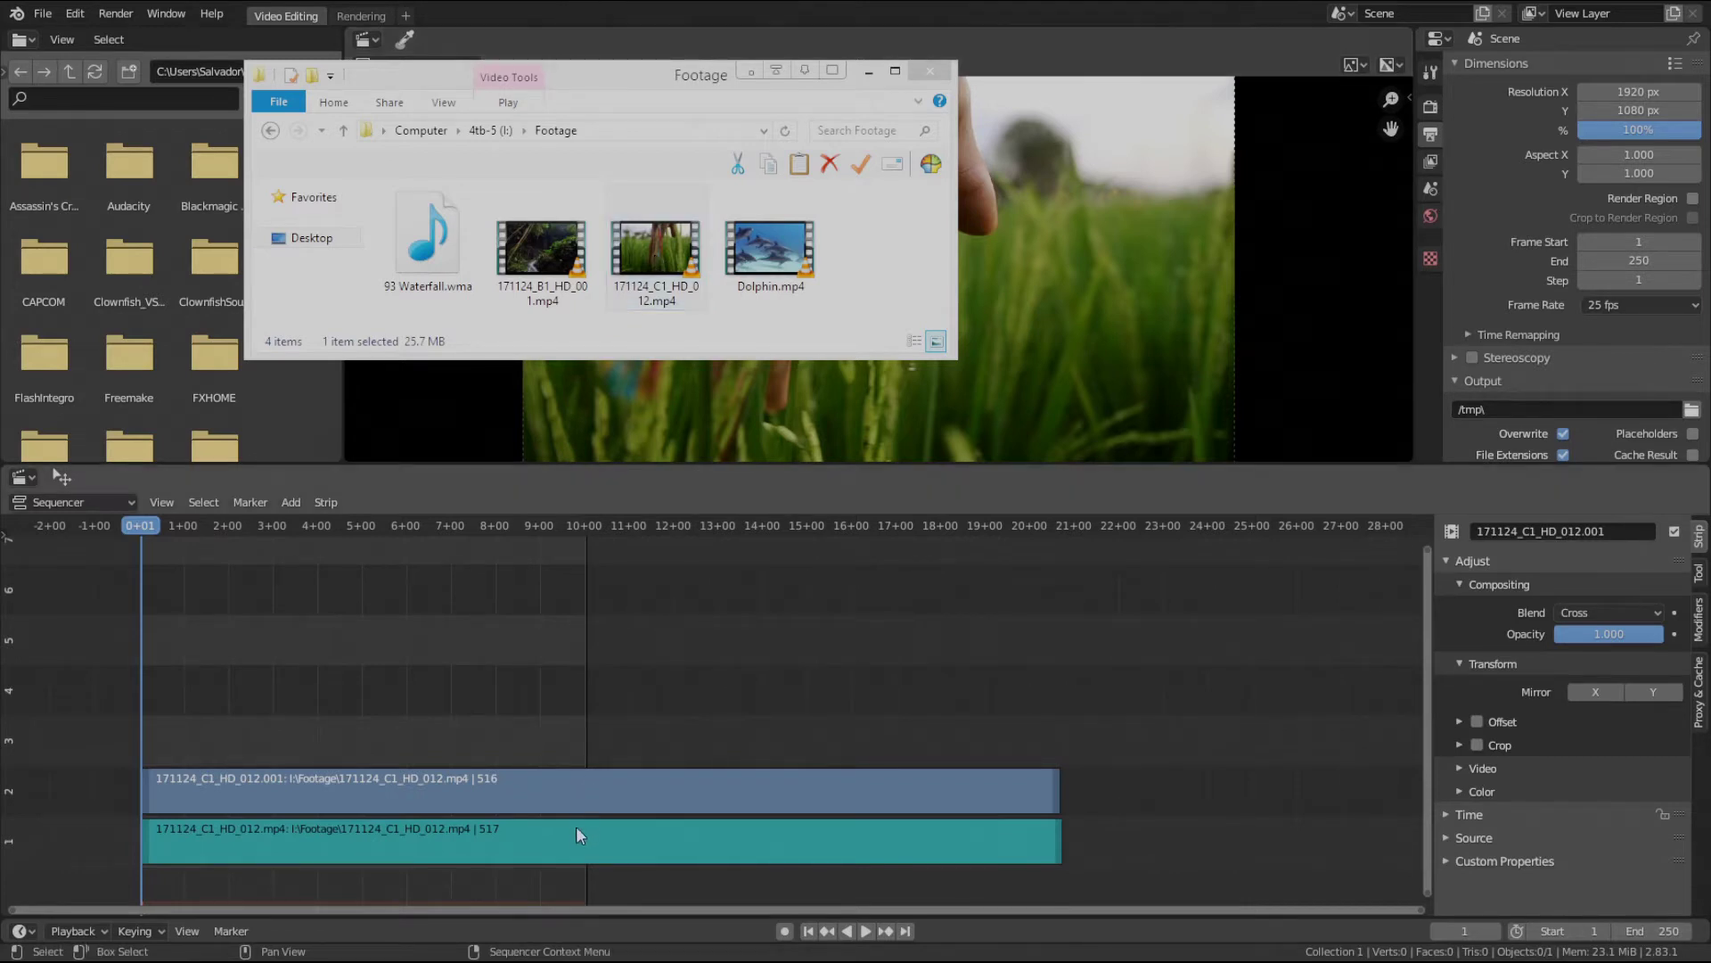
middle_click_drag(576, 827, 702, 809)
scroll(704, 806, "up", 4)
middle_click_drag(802, 783, 725, 722)
scroll(724, 765, "down", 1)
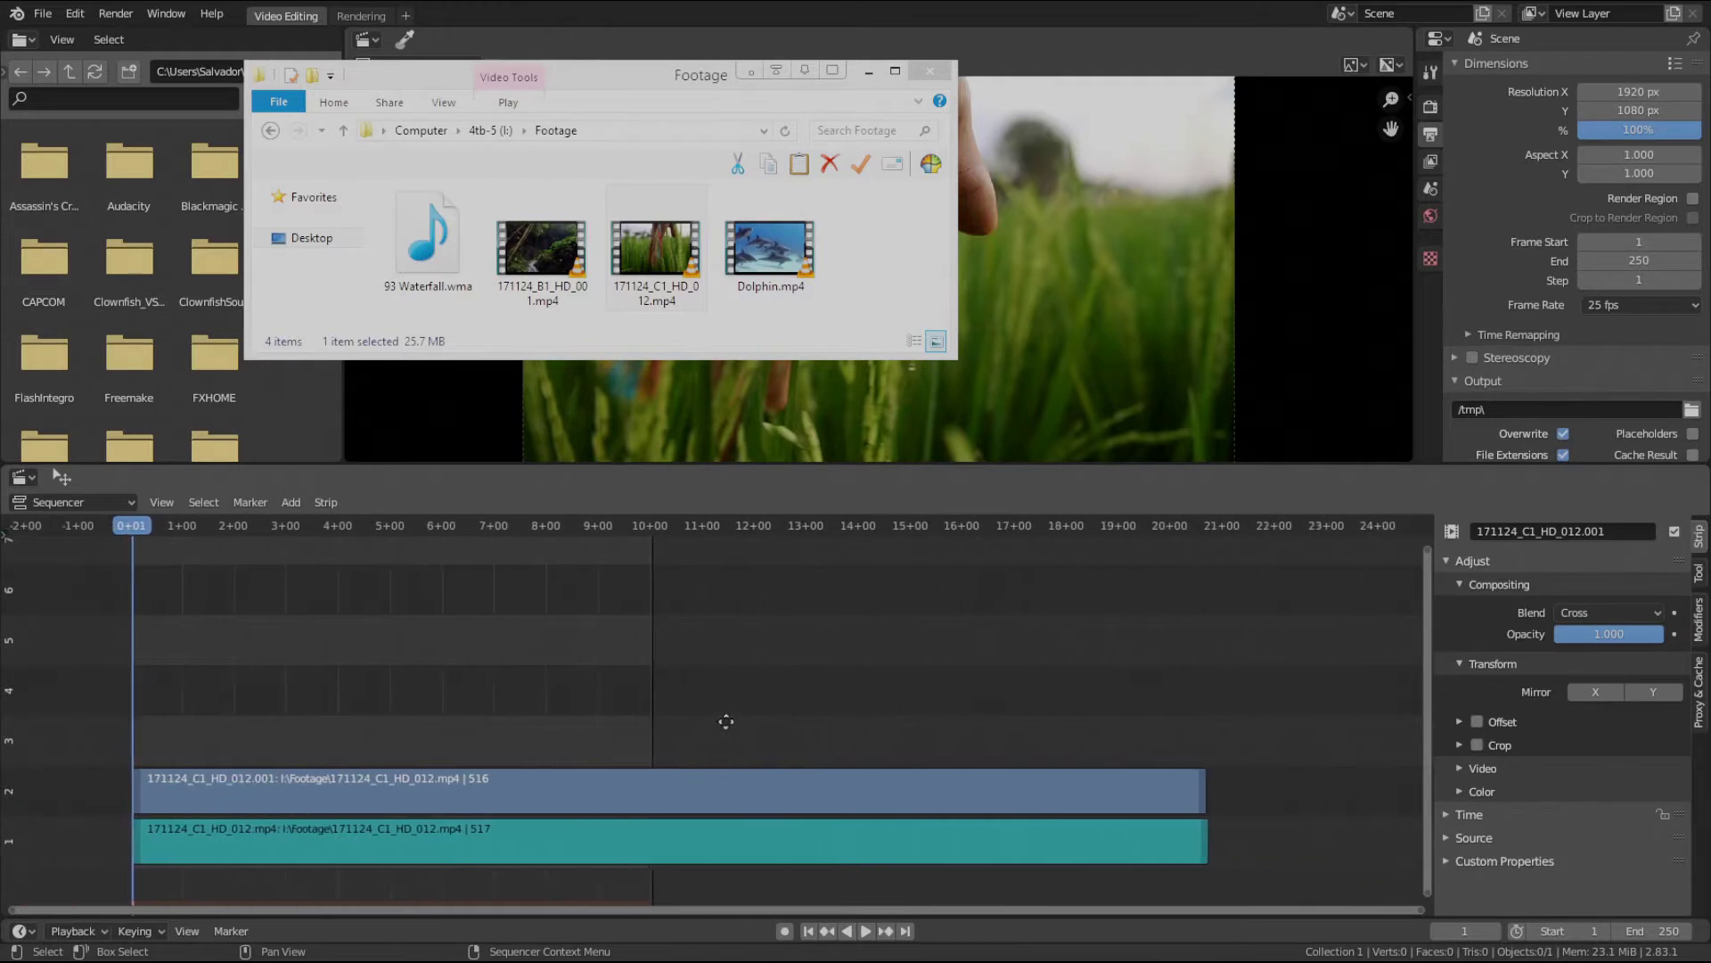
- Try the scene frame rate at 24 fps and 30 fps to compare strip lengths, and return it to 25 fps
left_click(516, 838)
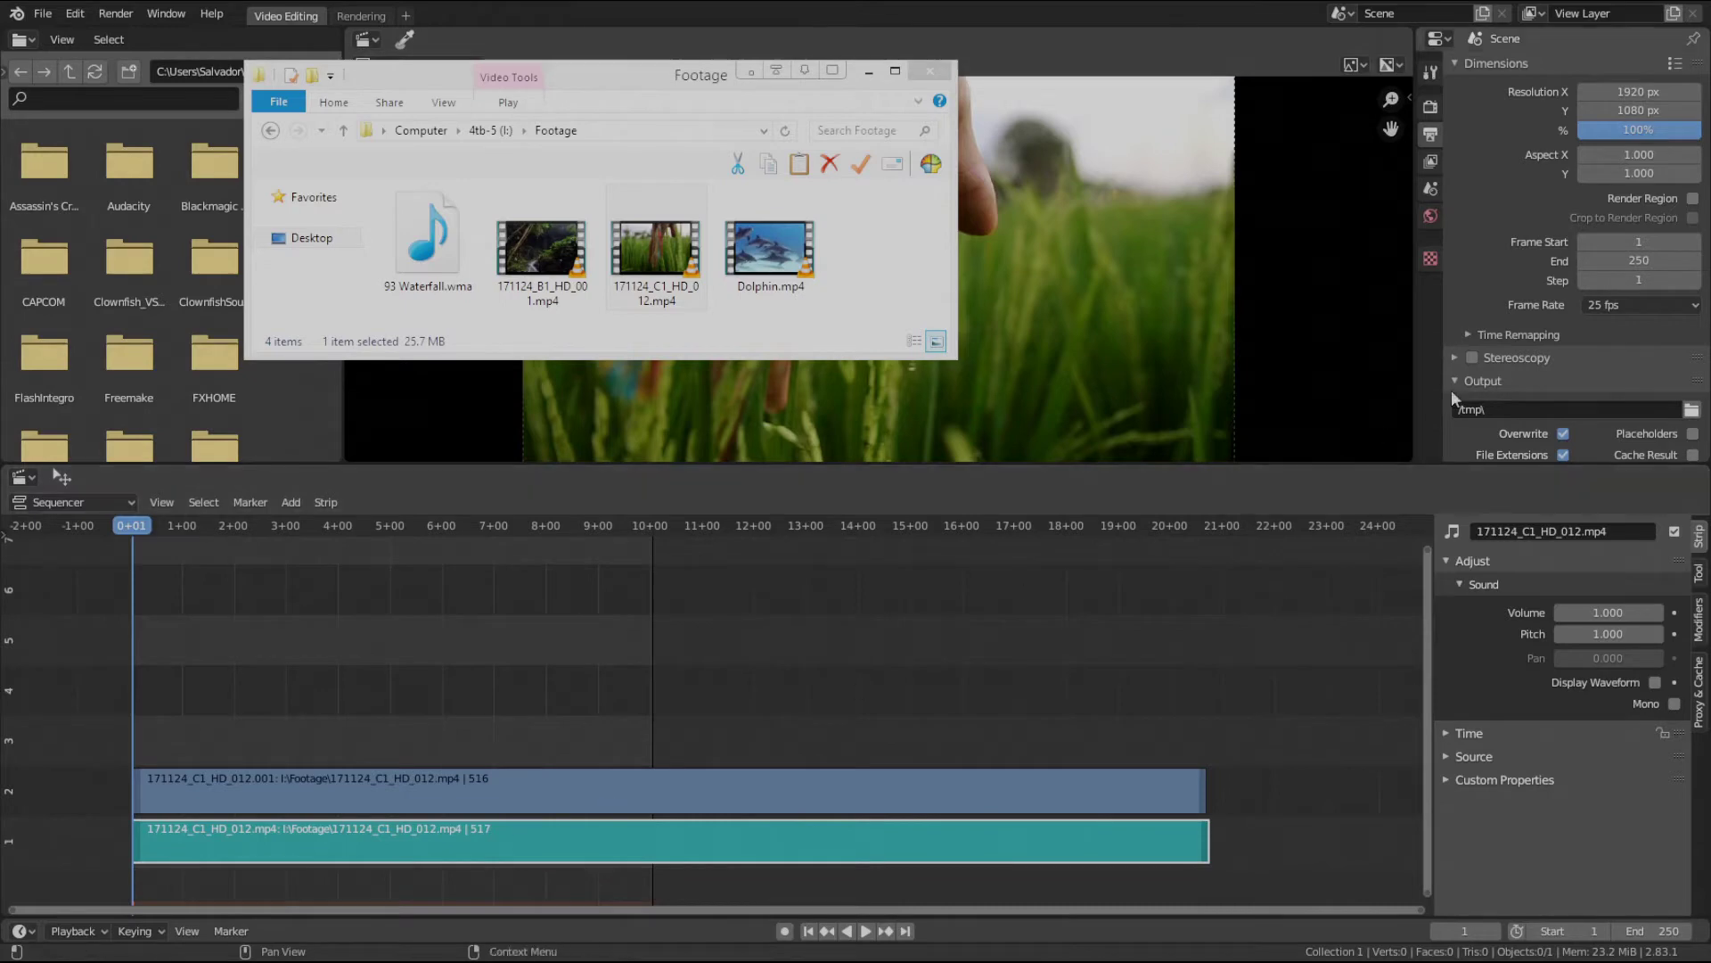
left_click(1606, 307)
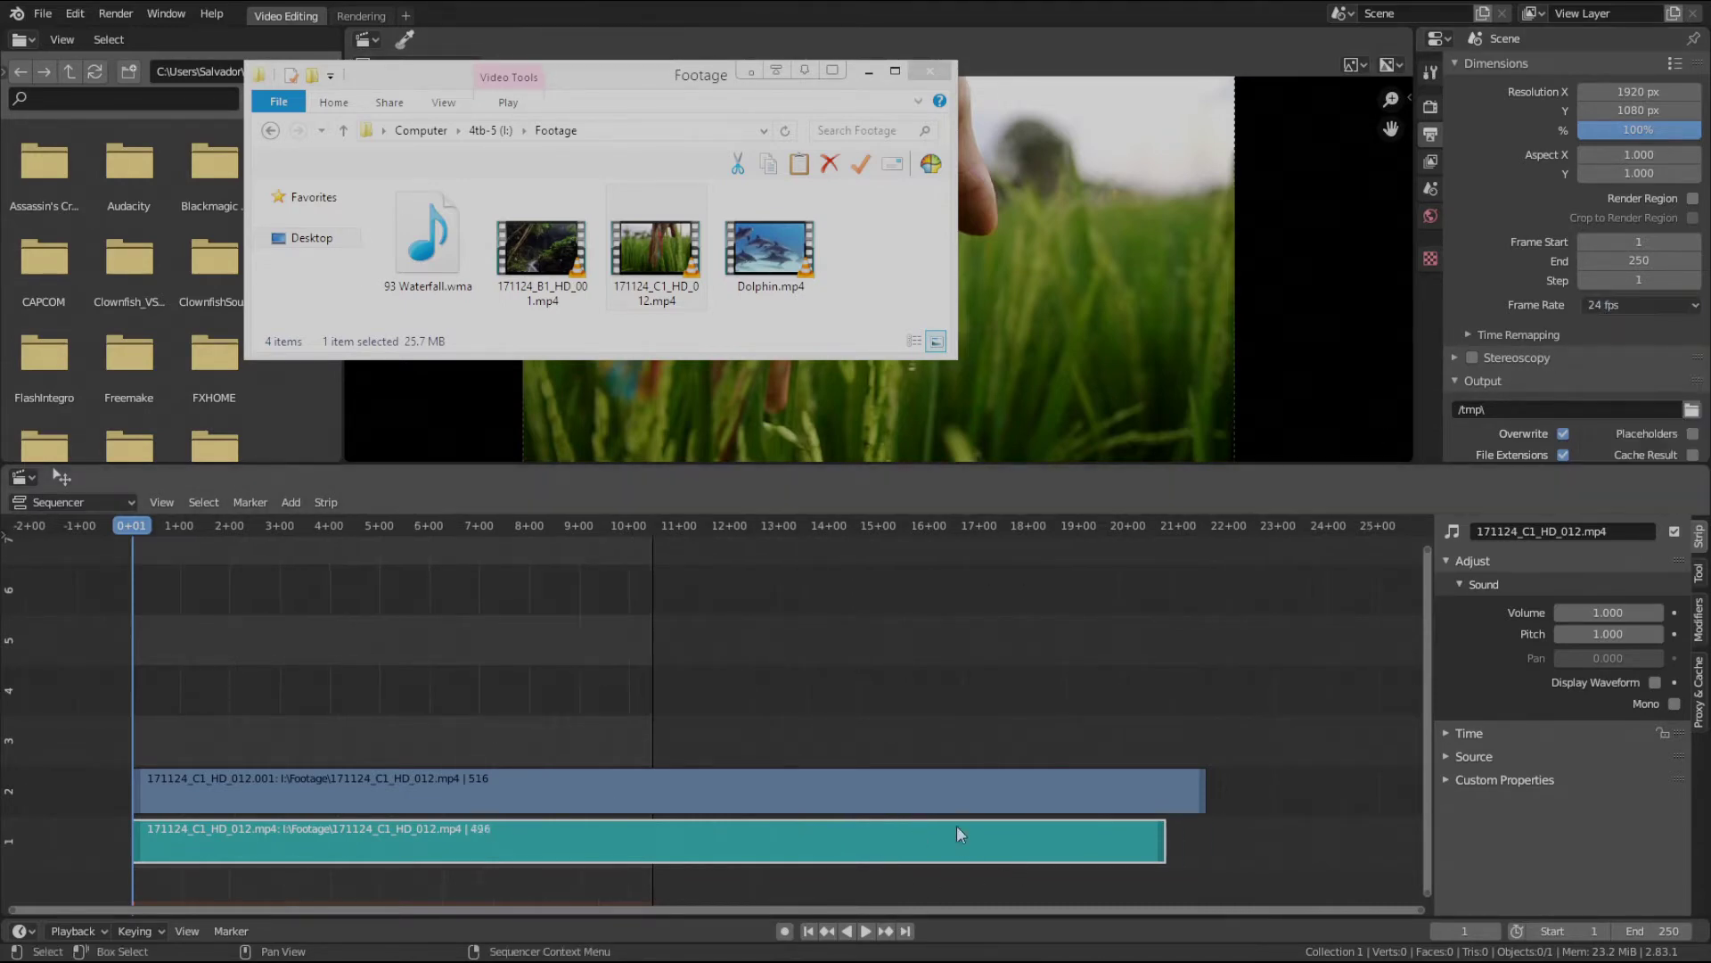
middle_click_drag(1035, 715, 821, 708)
left_click(1653, 307)
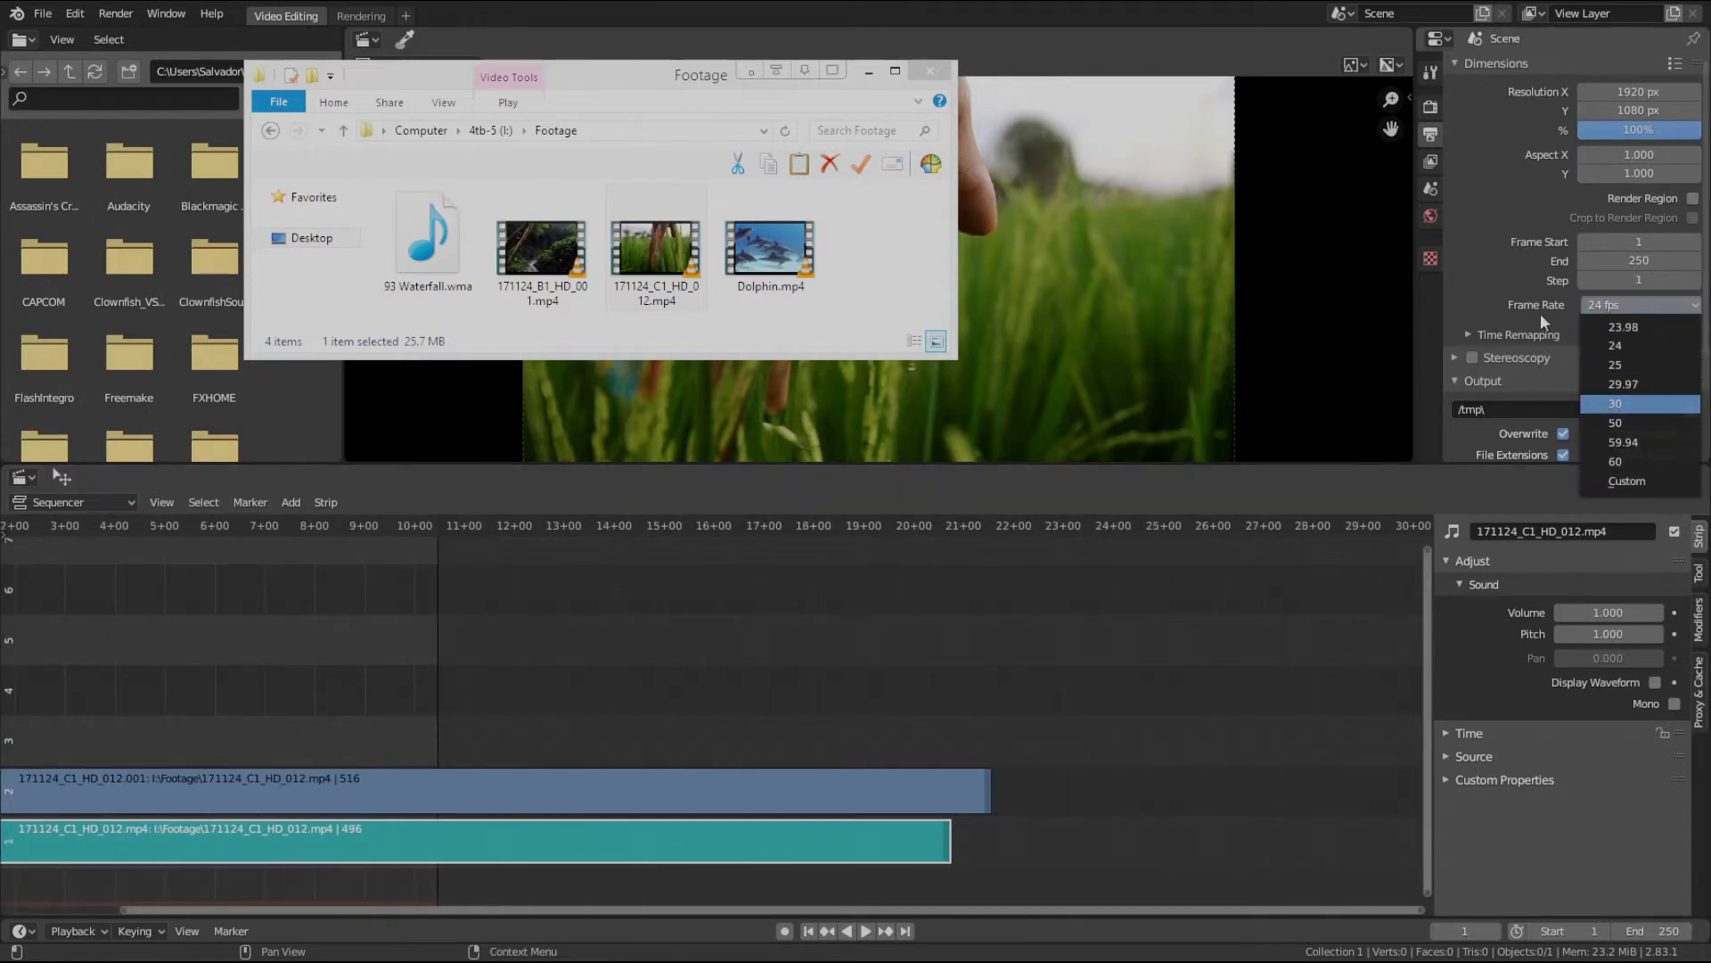
middle_click_drag(709, 721, 873, 726)
scroll(827, 734, "down", 4)
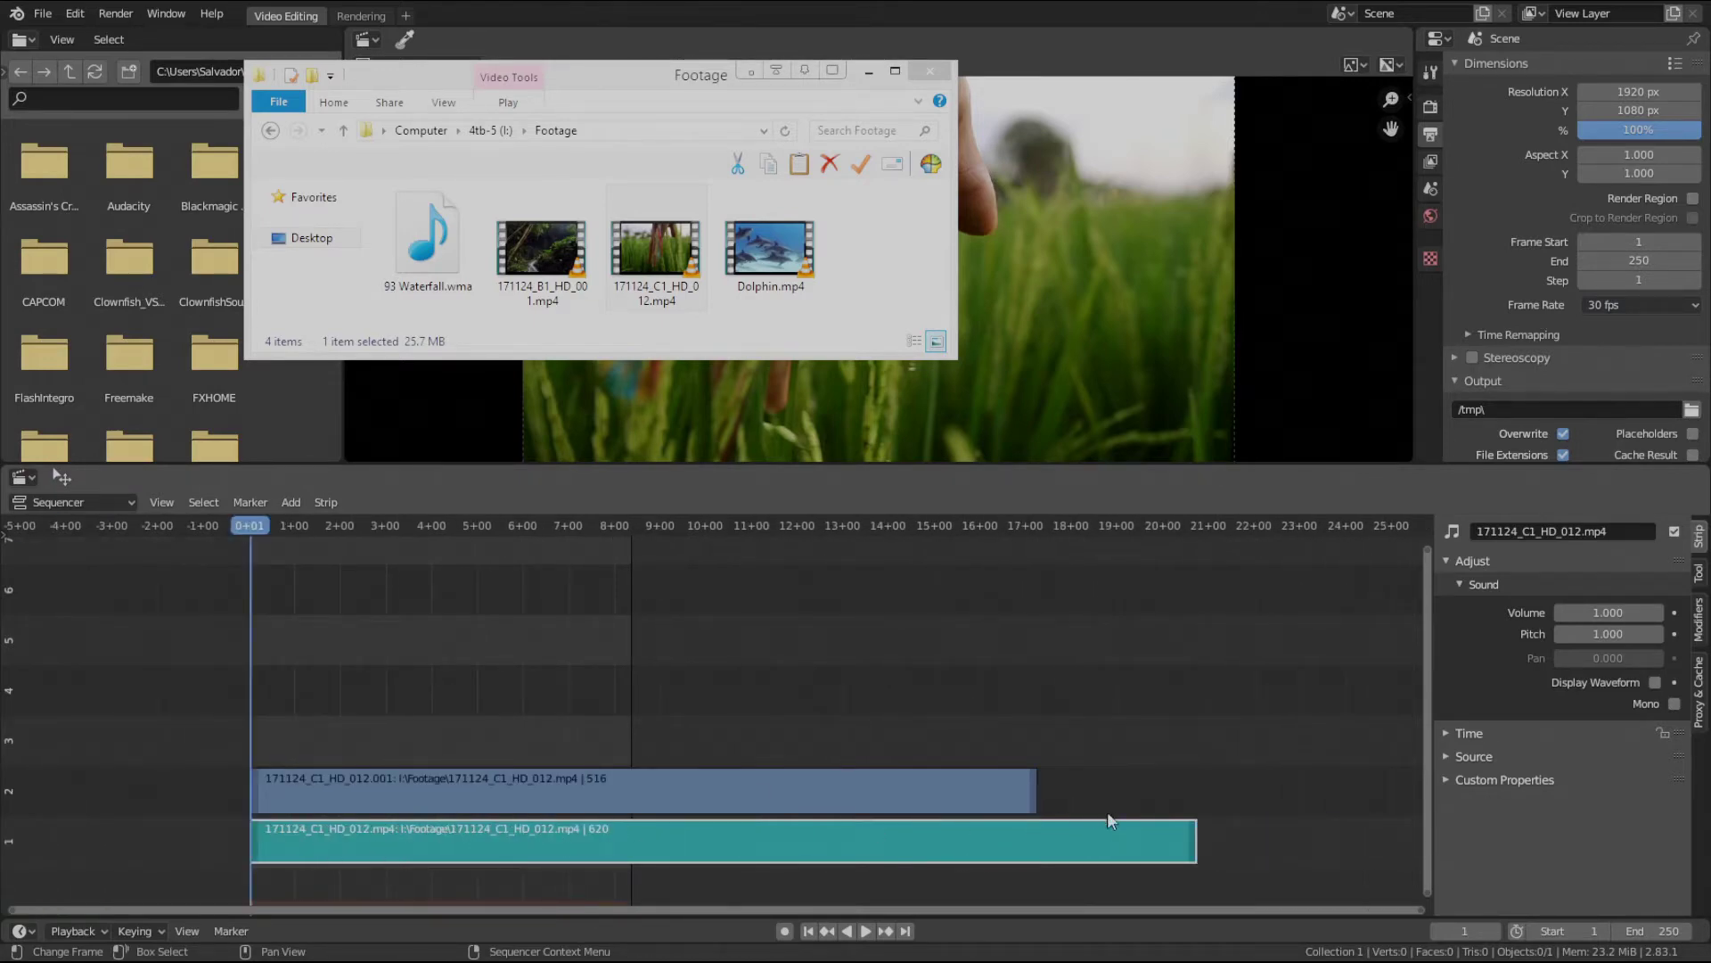
left_click(1663, 304)
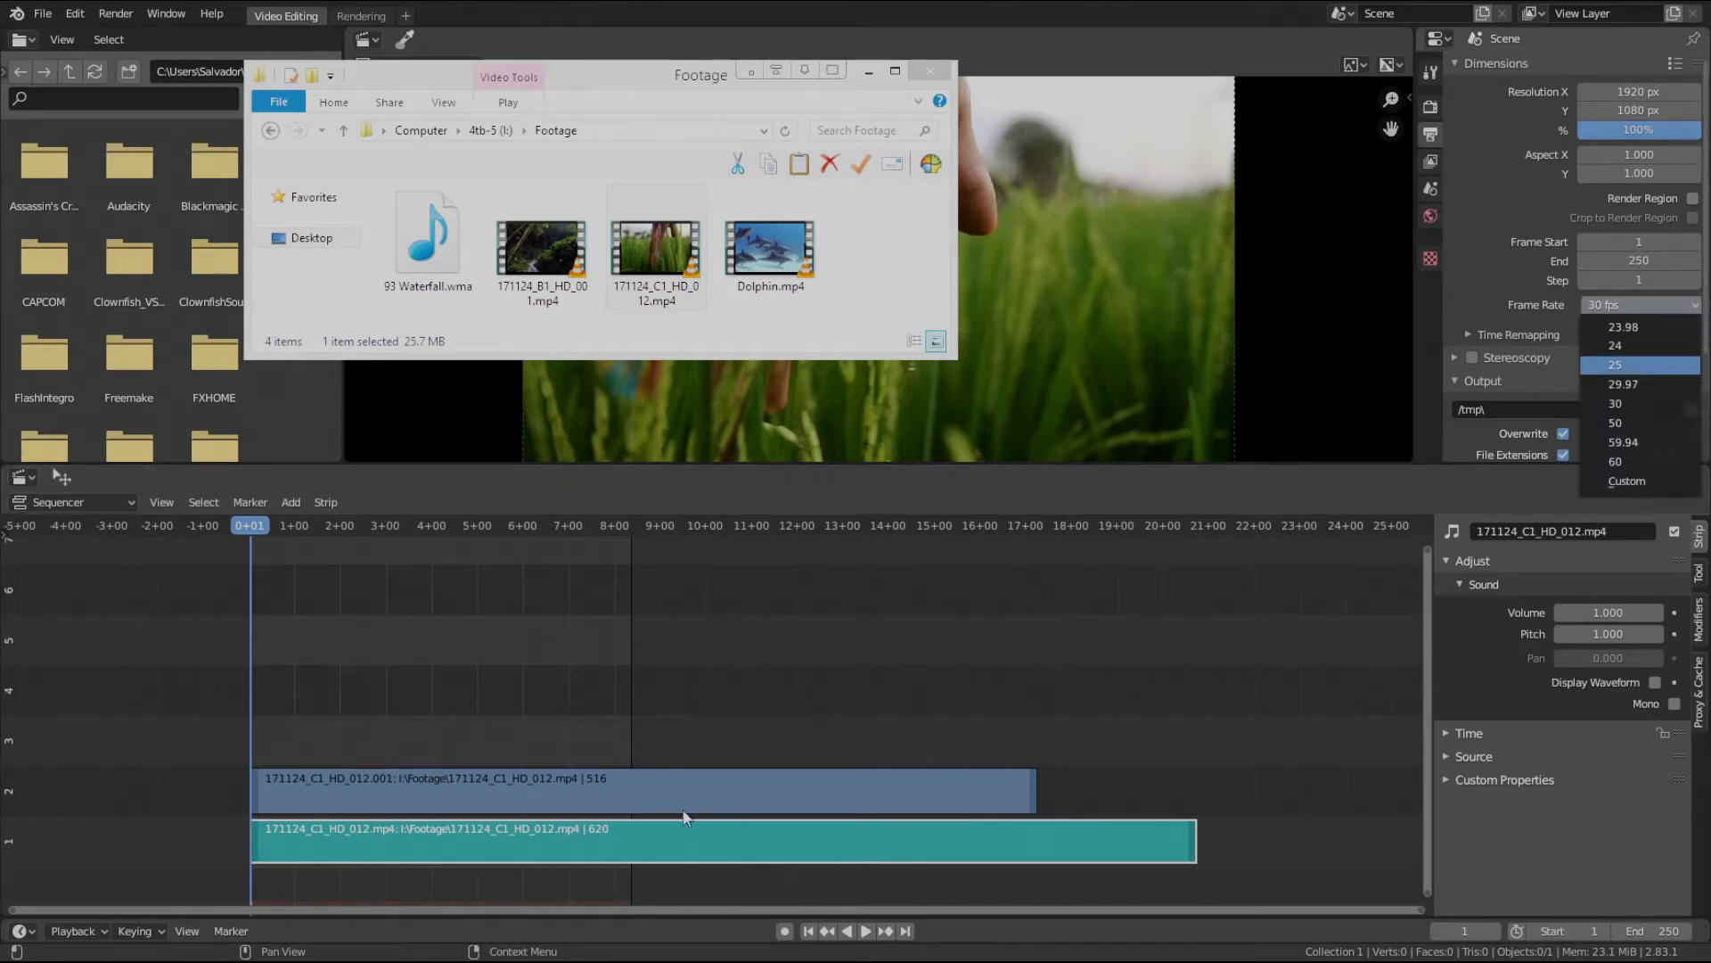
key("Return")
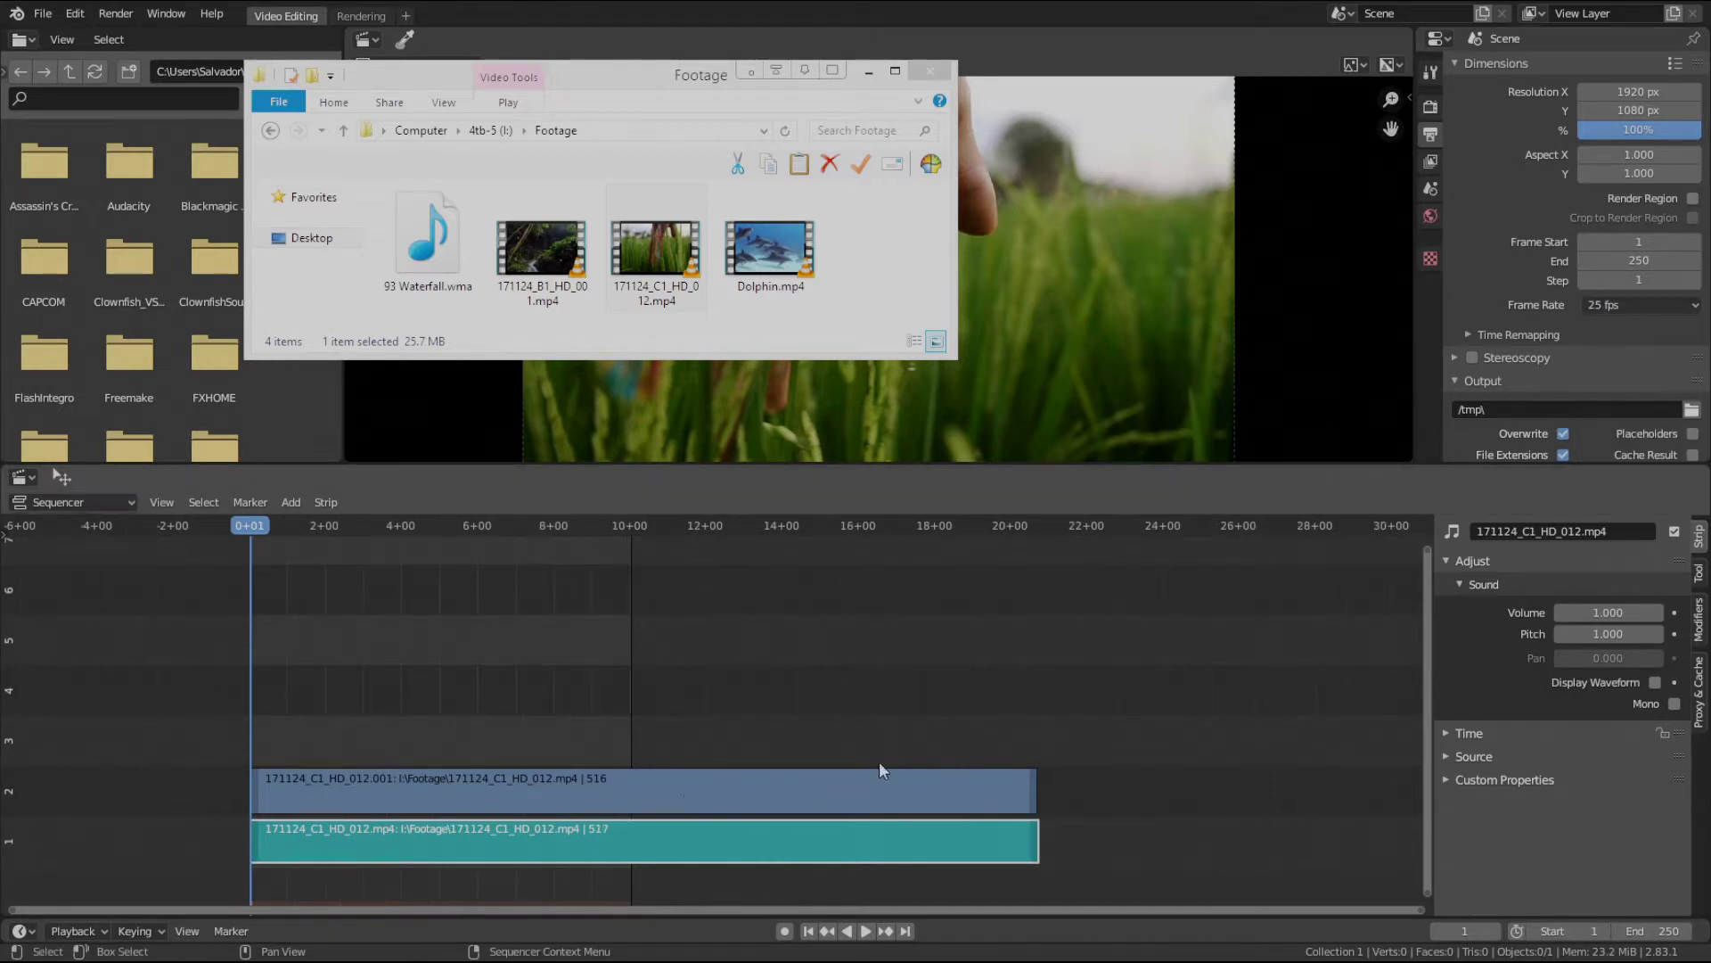
- Delete the sound strip of 171124_C1_HD_012.mp4 from channel 1, keeping its movie strip
left_click(630, 792)
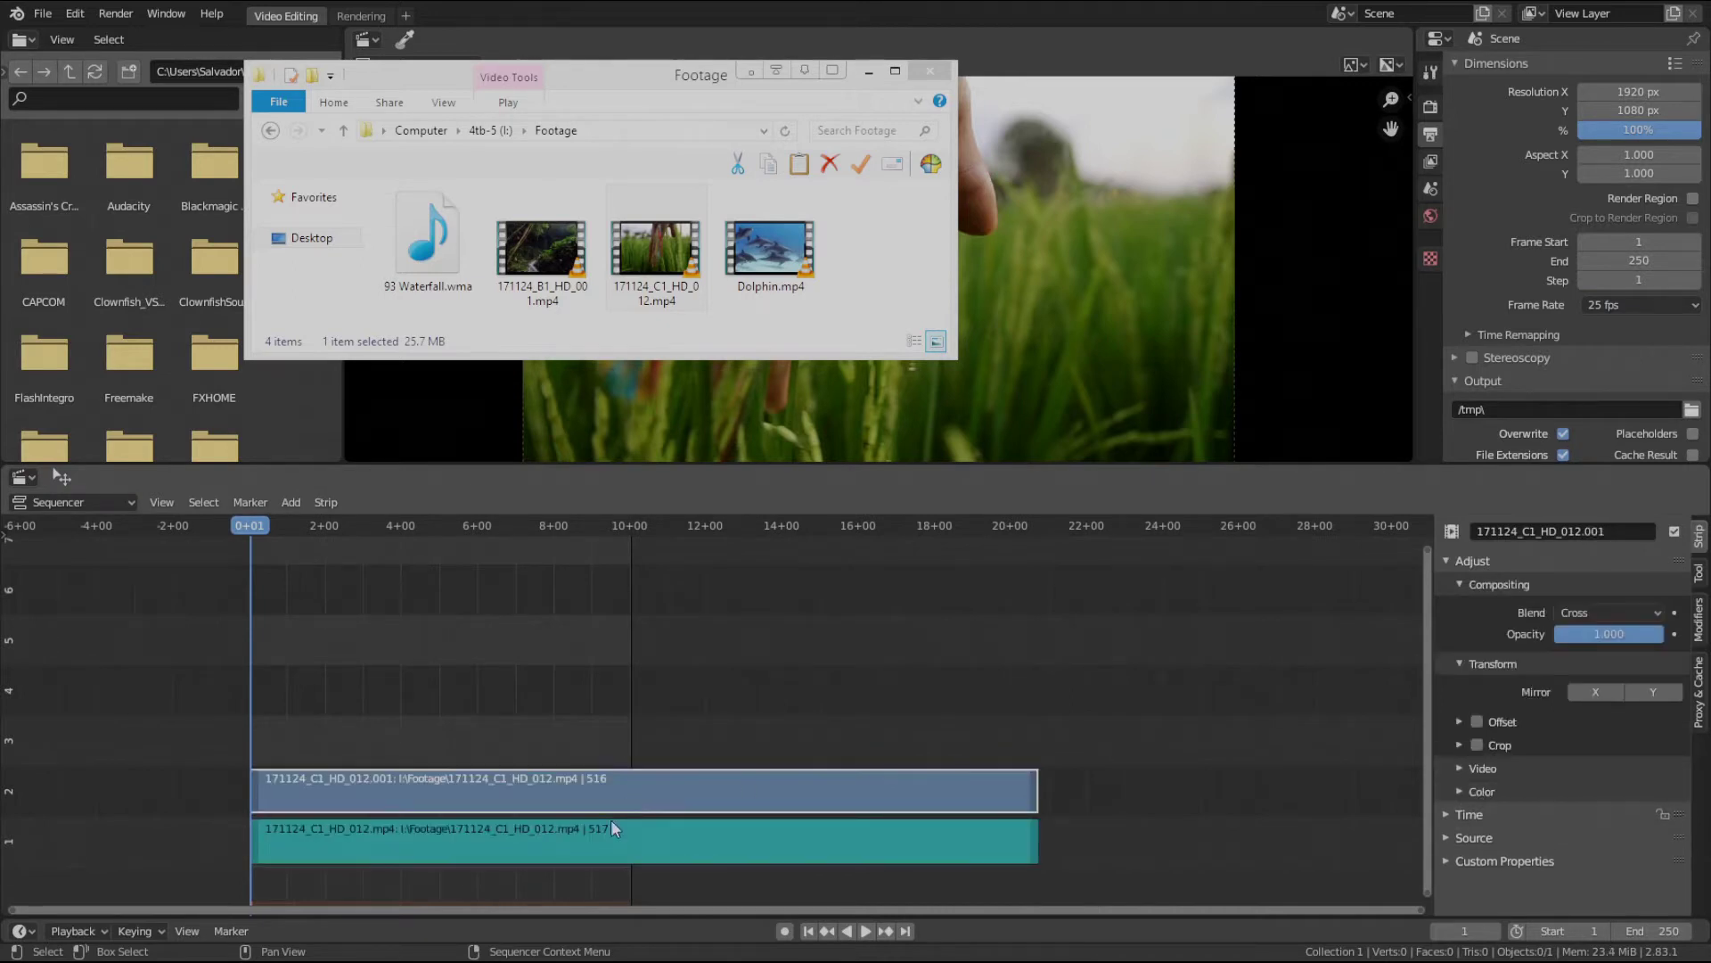
left_click(606, 831)
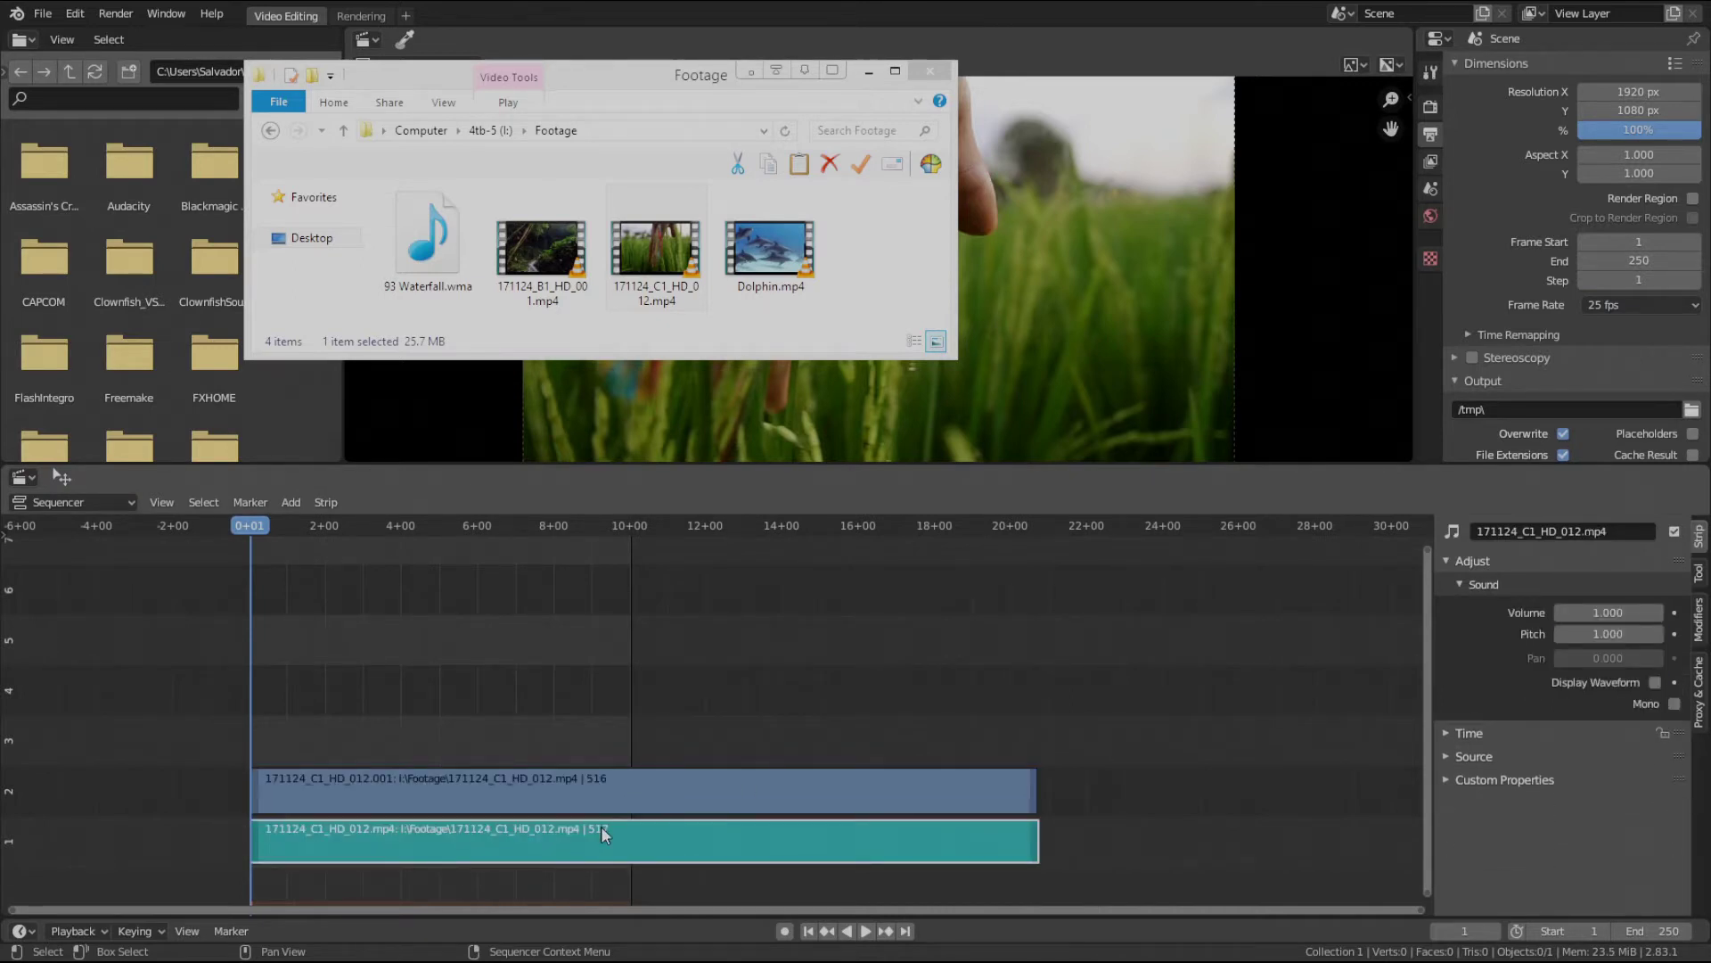
key("x")
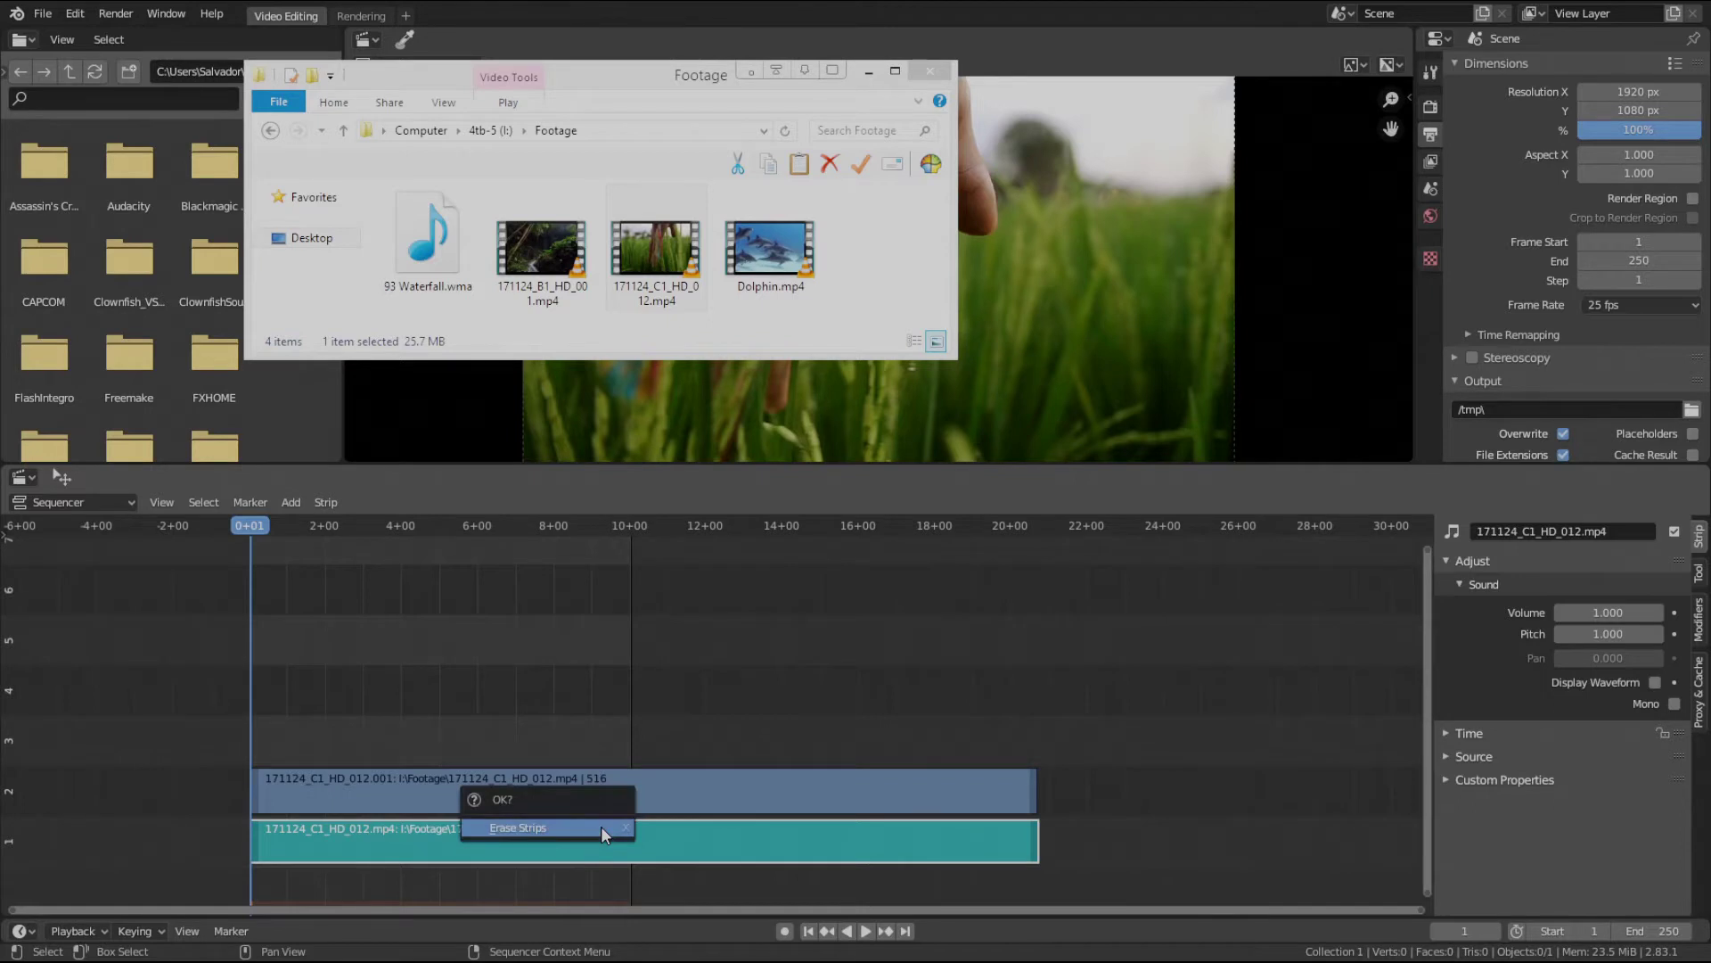
left_click(600, 826)
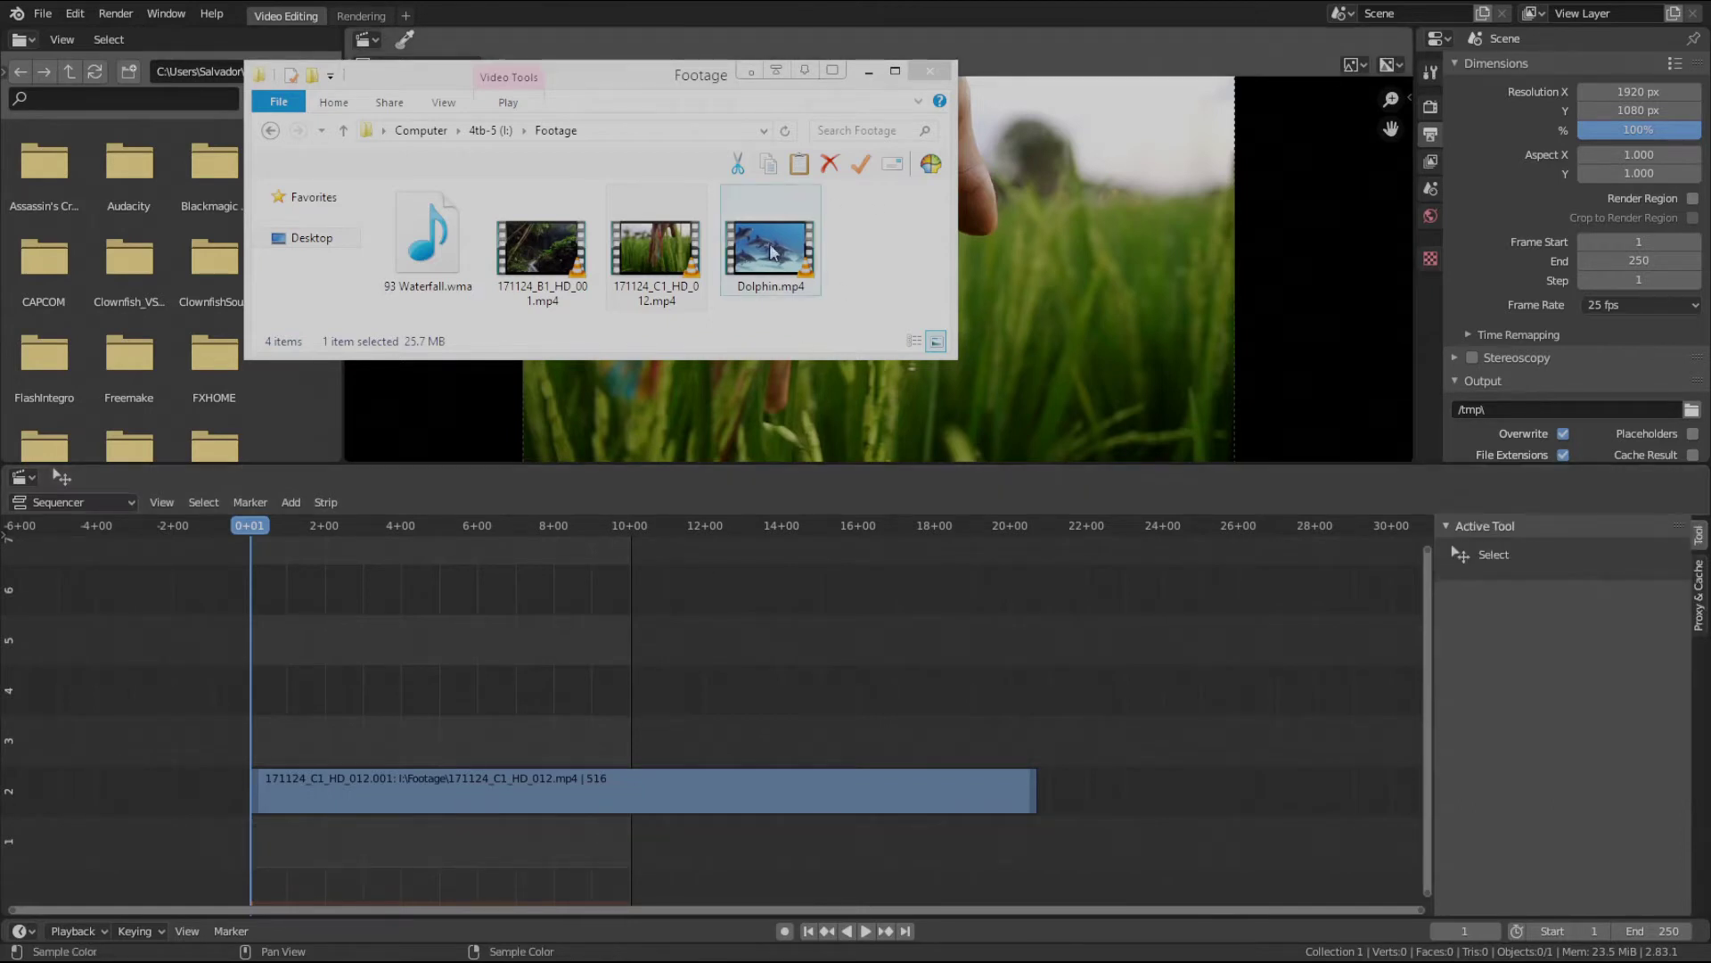
- Add Dolphin.mp4 and 171124_B1_HD_001.mp4 from the Footage folder at the timeline start and delete both of their sound strips
left_click_drag(772, 252, 414, 684)
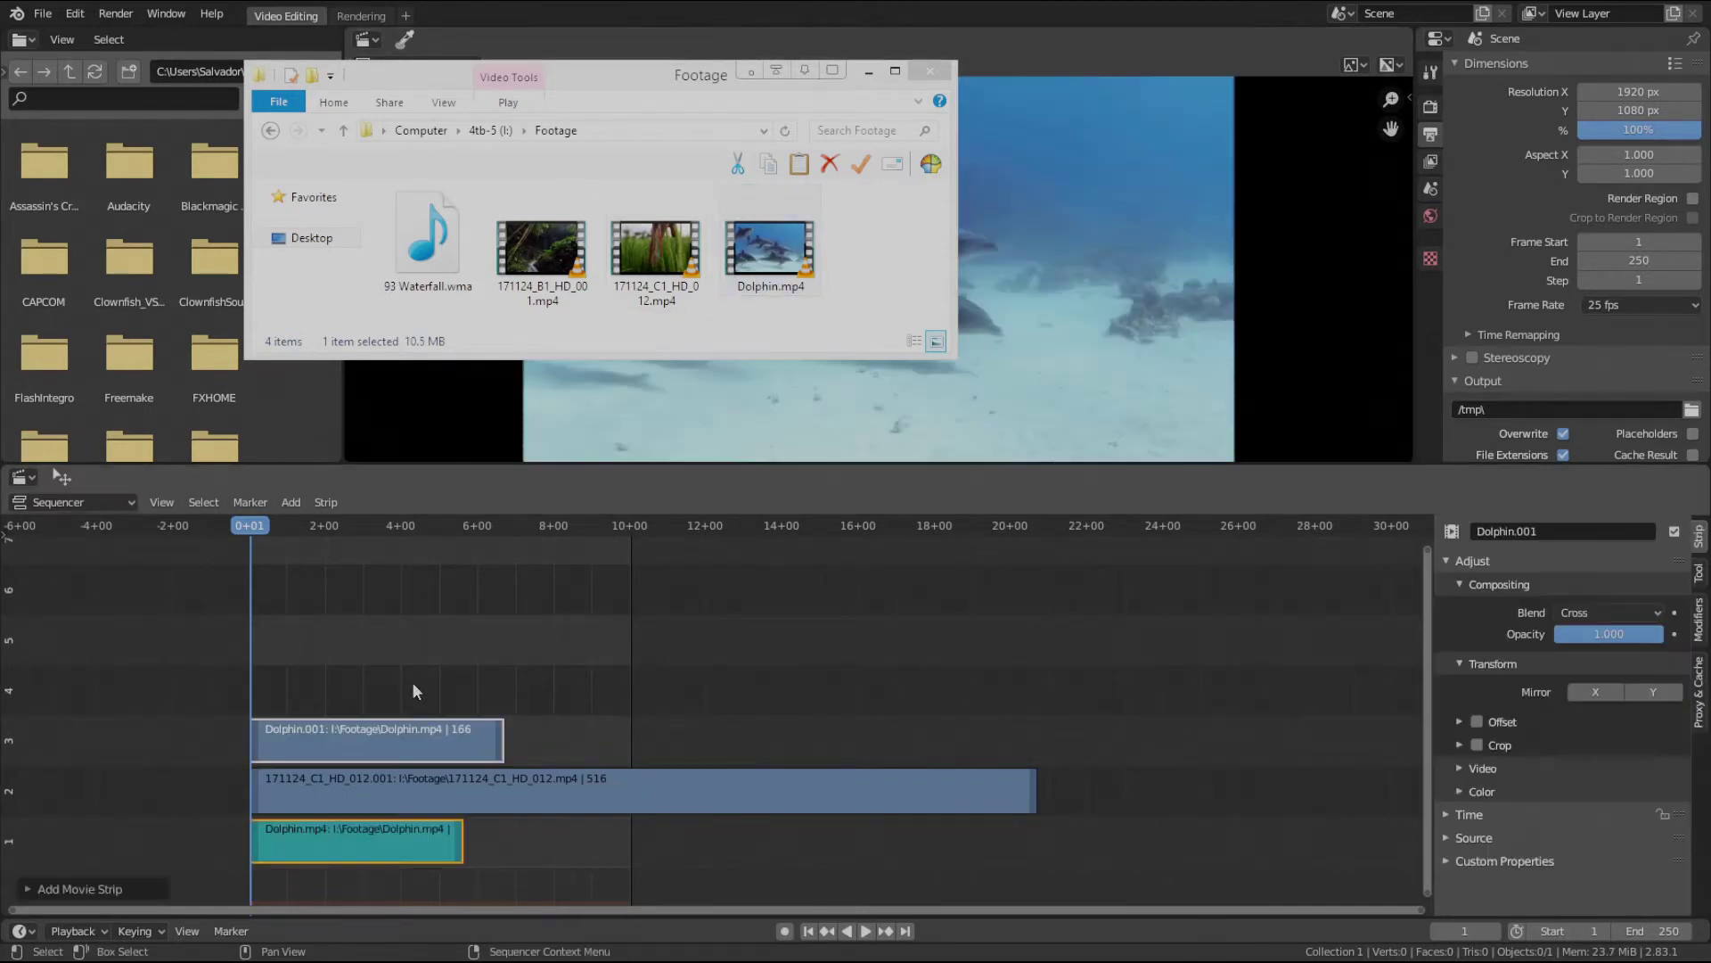
left_click_drag(532, 287, 409, 535)
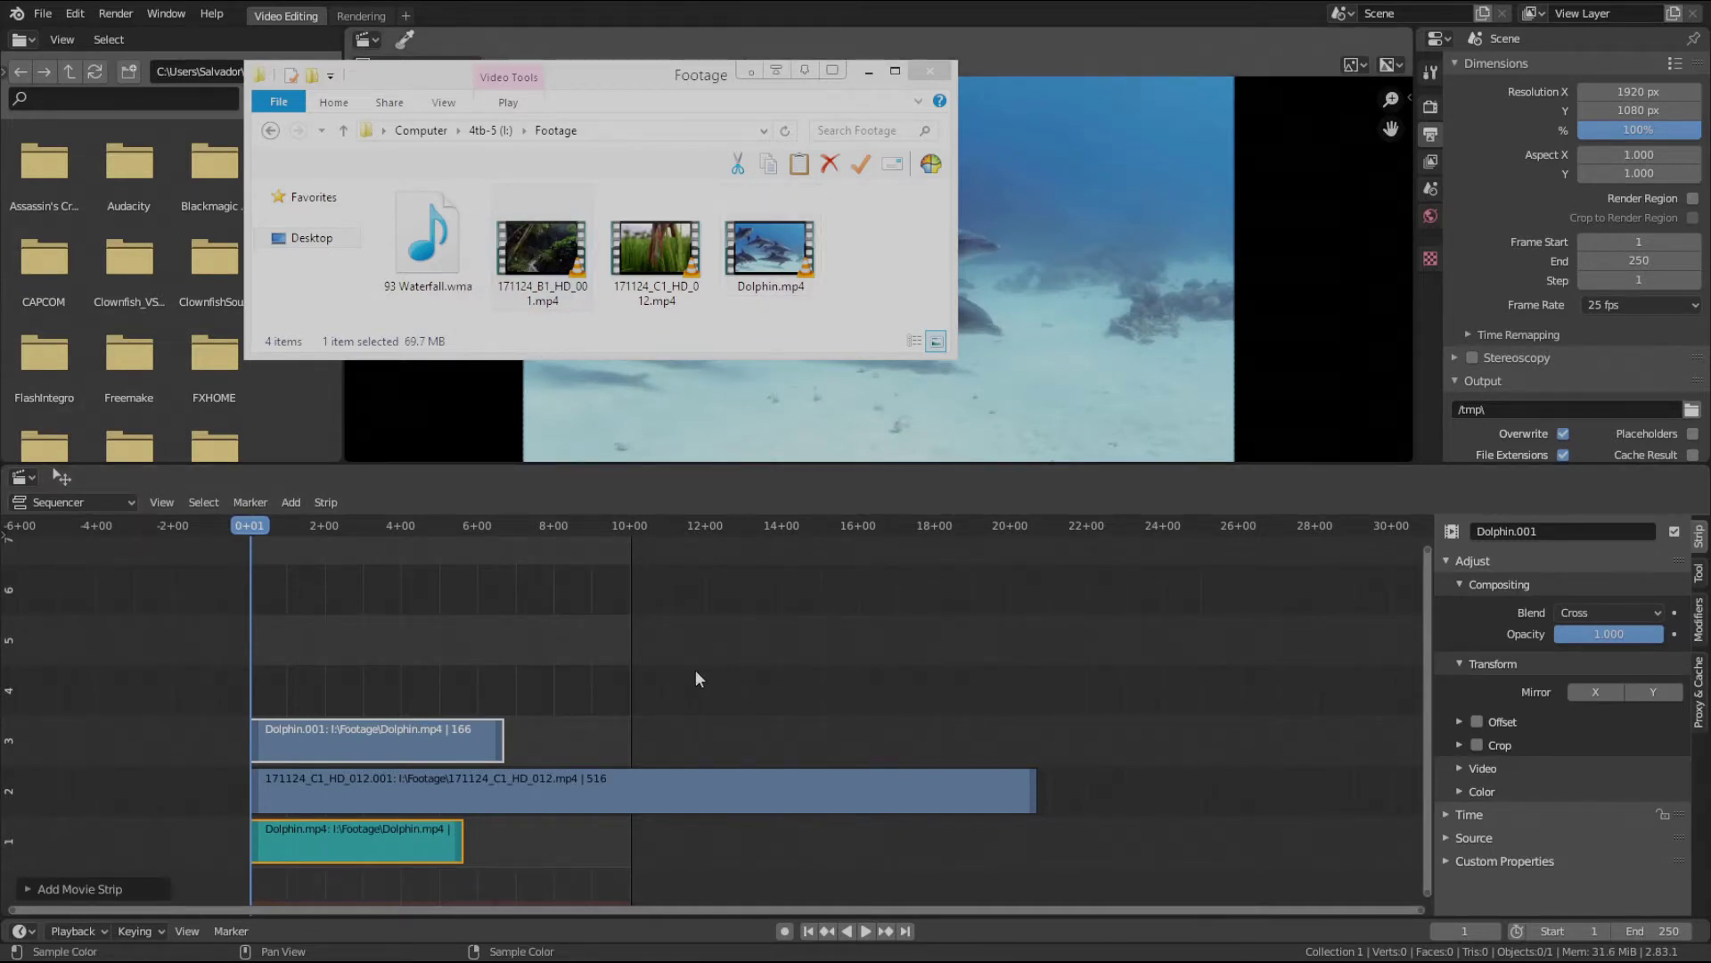
left_click(635, 656)
left_click(390, 839, "shift")
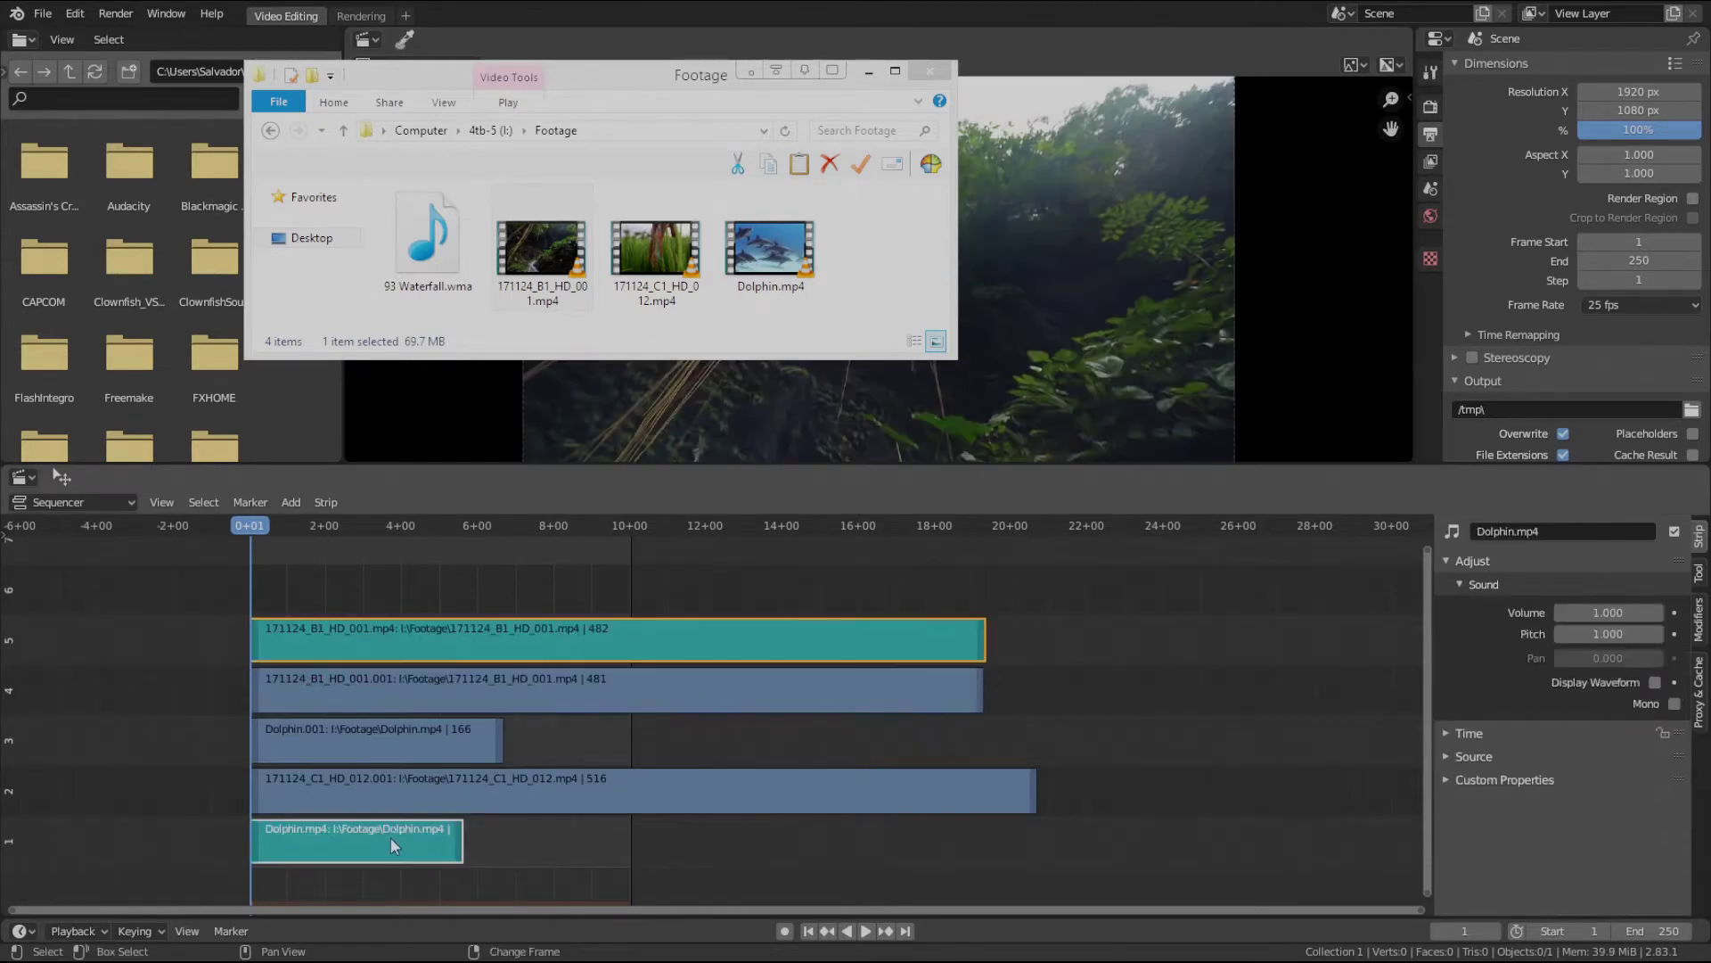
key("x")
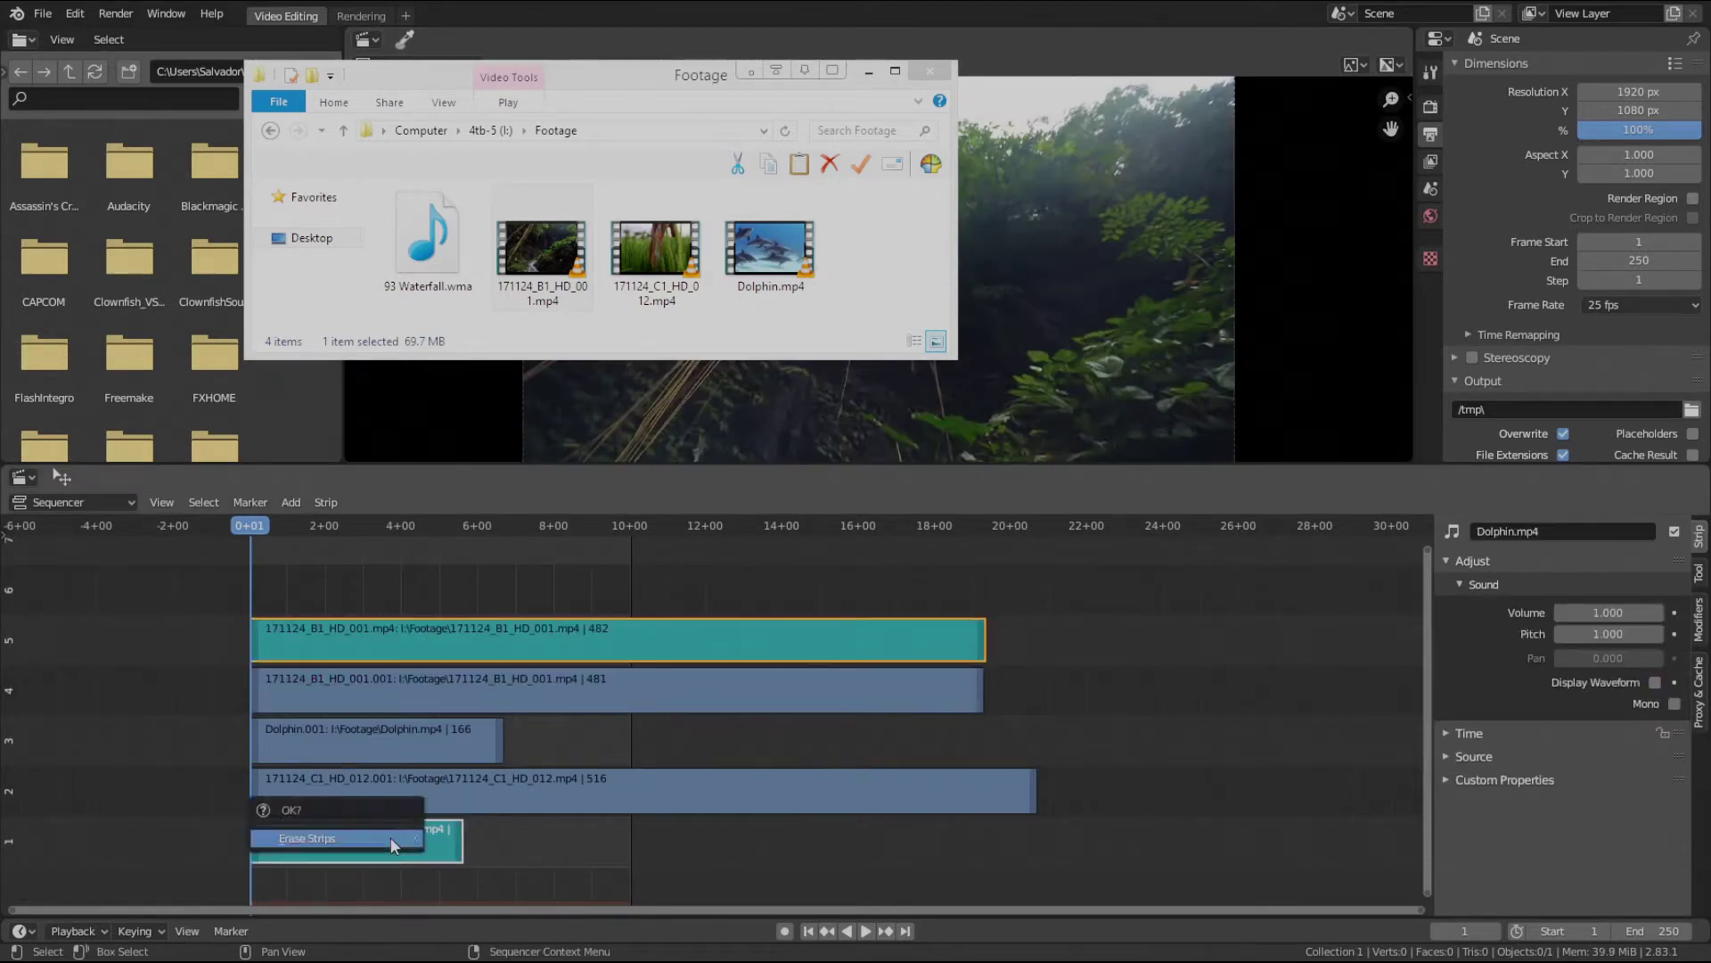
left_click(391, 837)
- Add 93 Waterfall.wma from the Footage folder as a sound strip on channel 5, starting at the current frame
scroll(785, 825, "down", 3)
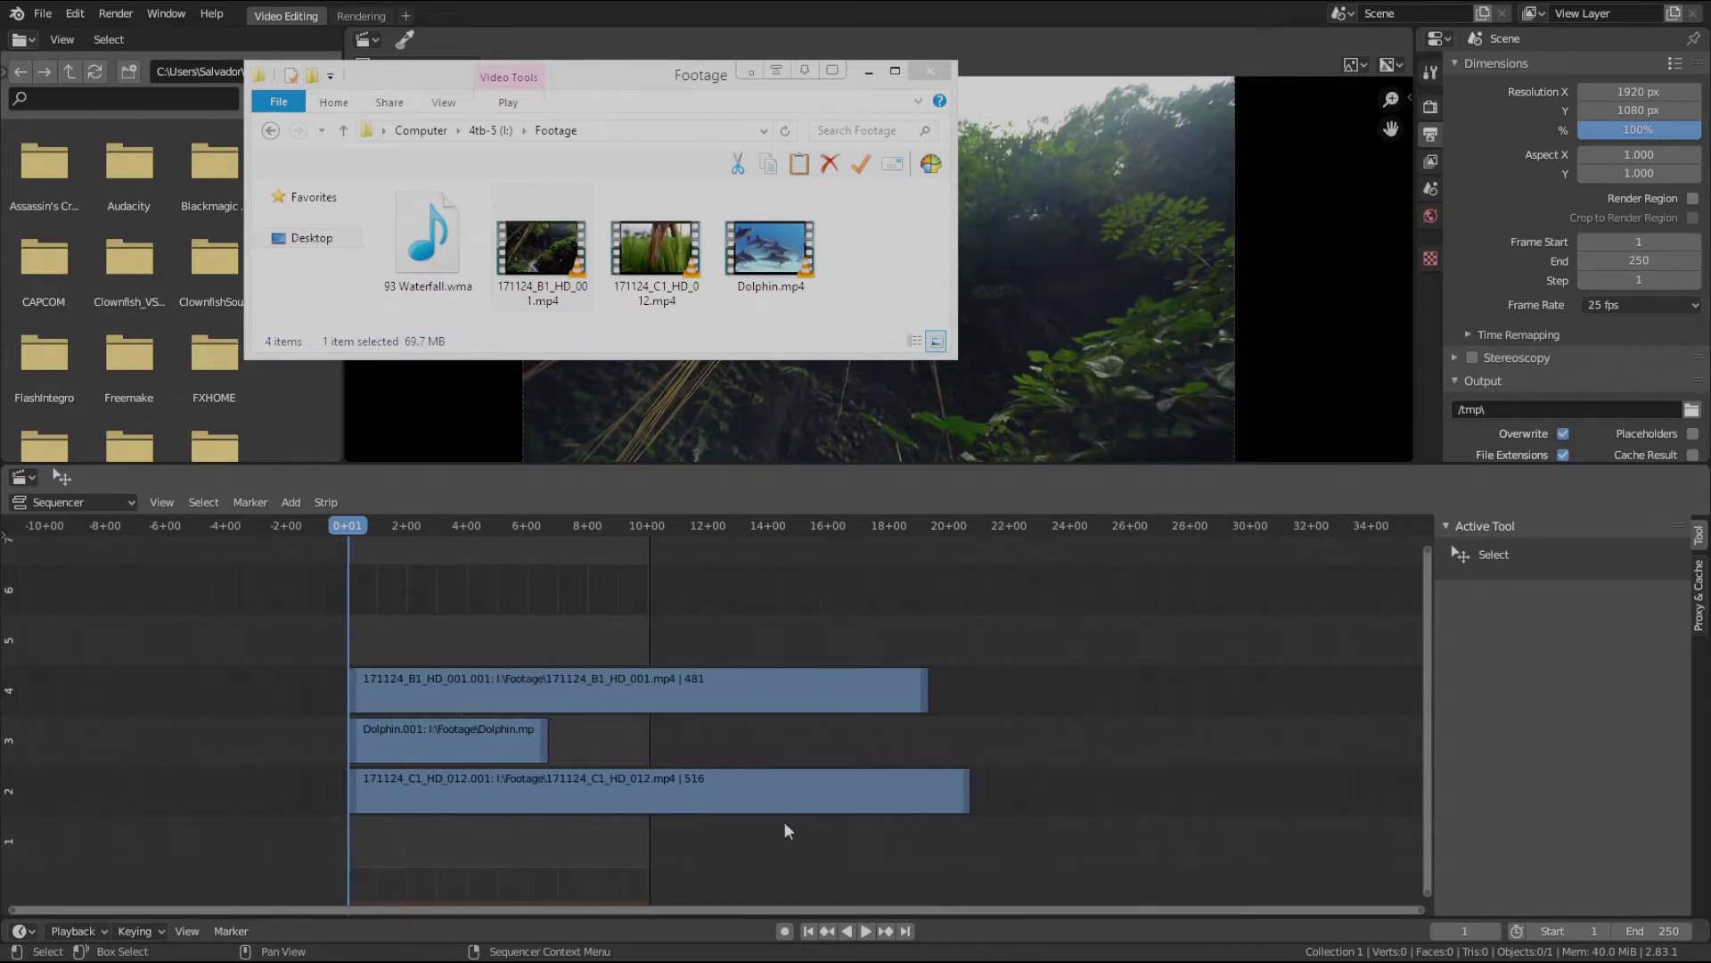
scroll(653, 806, "down", 4)
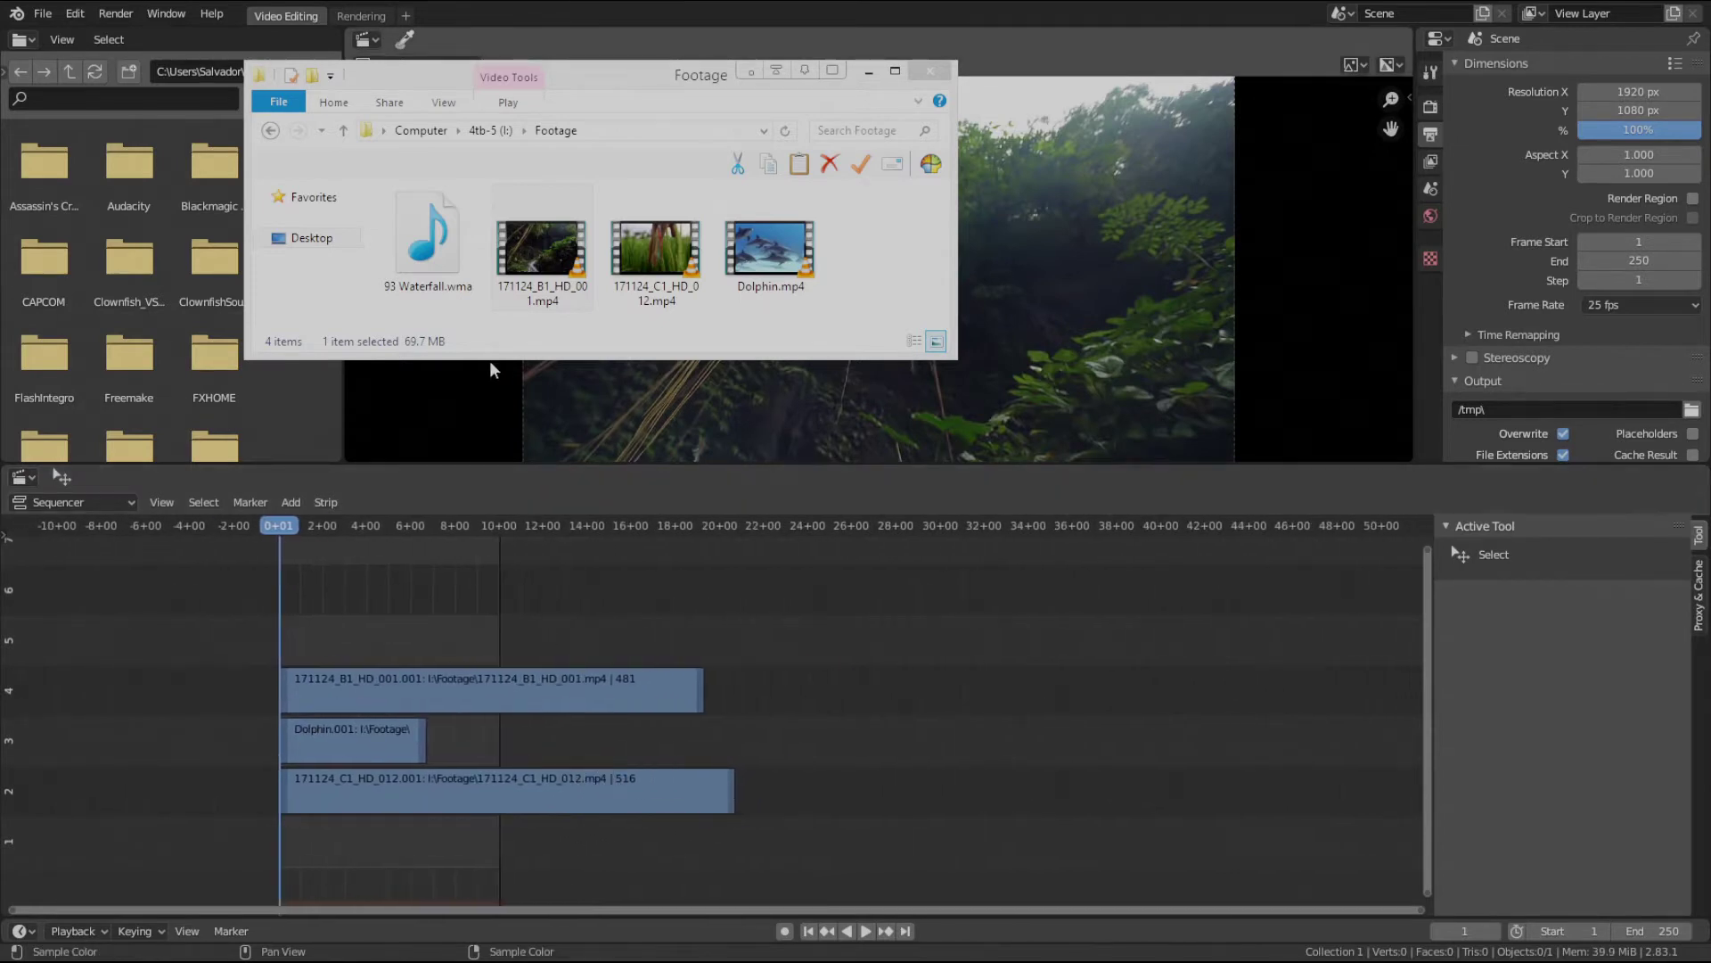
left_click_drag(427, 234, 383, 632)
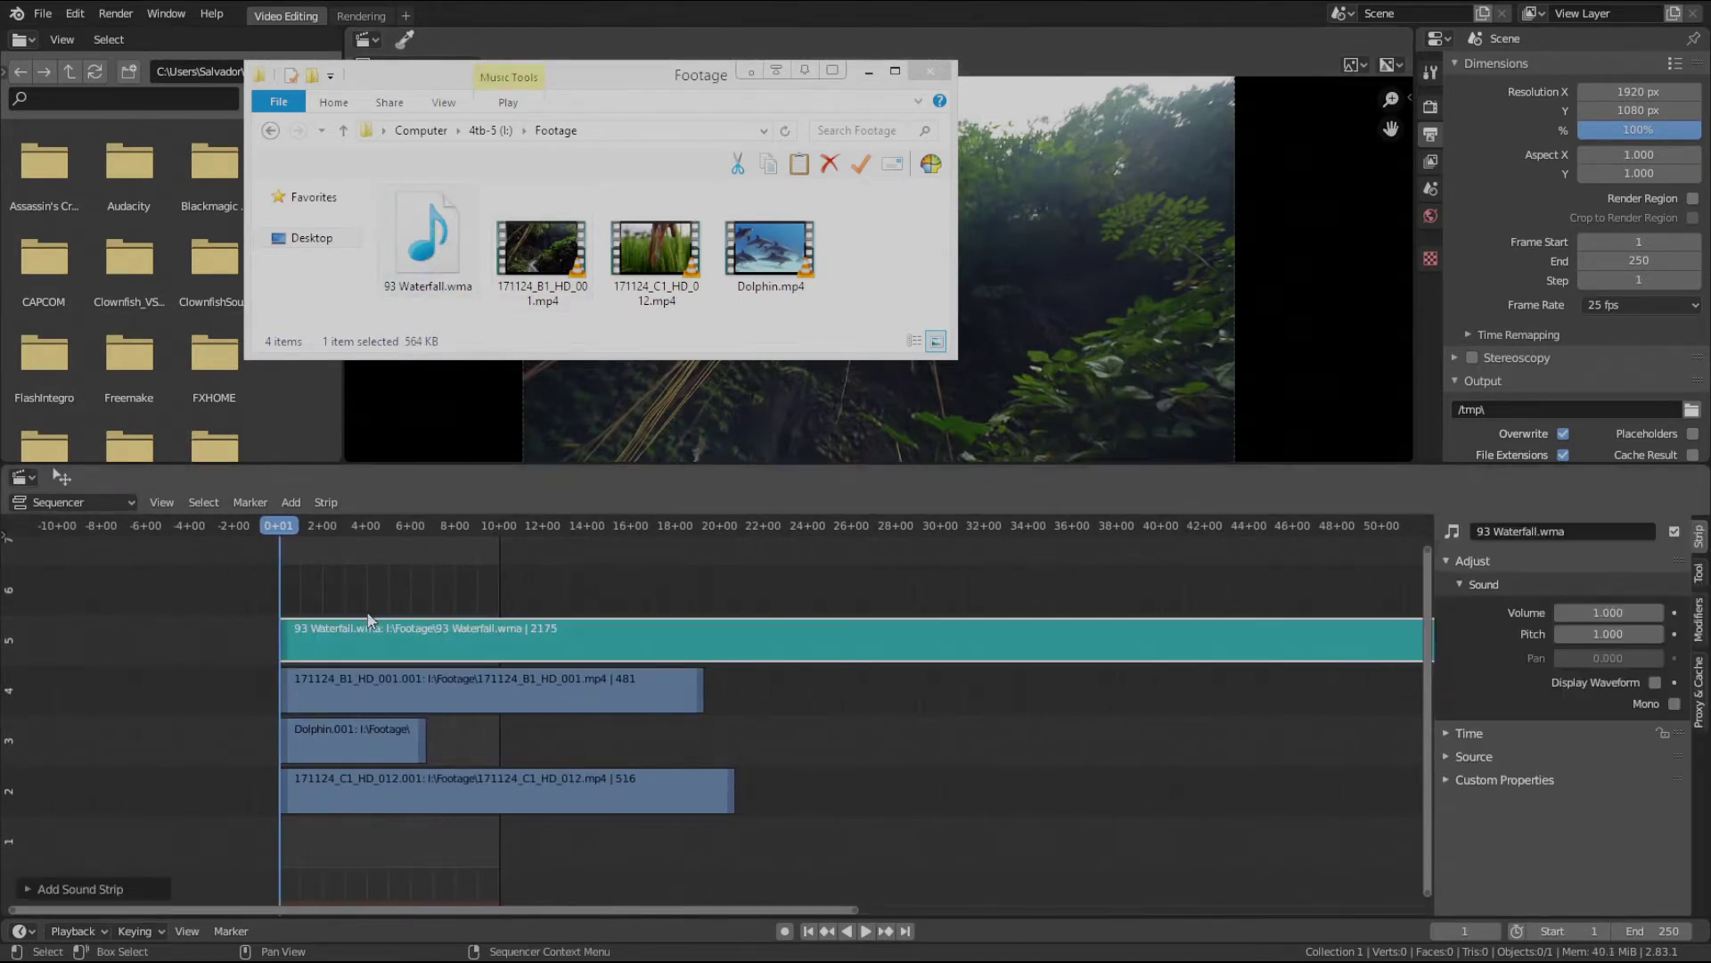
scroll(723, 661, "down", 3)
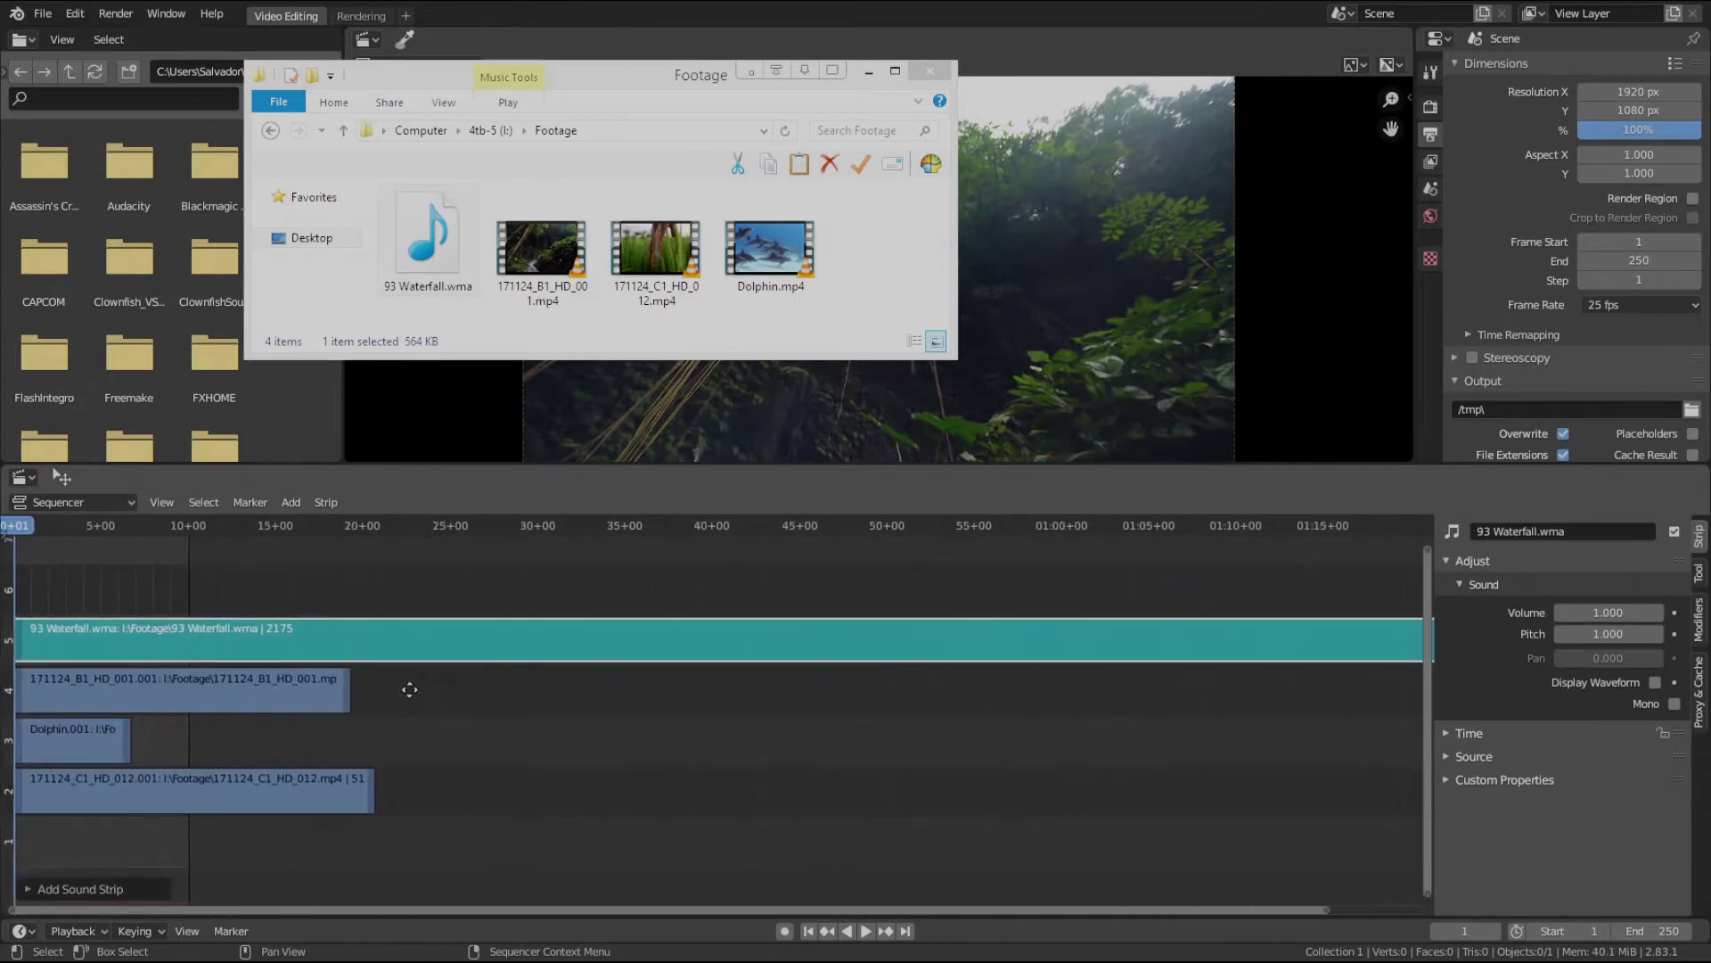
scroll(408, 688, "down", 4)
middle_click_drag(447, 747, 337, 695)
scroll(419, 689, "down", 4)
middle_click_drag(530, 692, 554, 644)
scroll(605, 640, "up", 3)
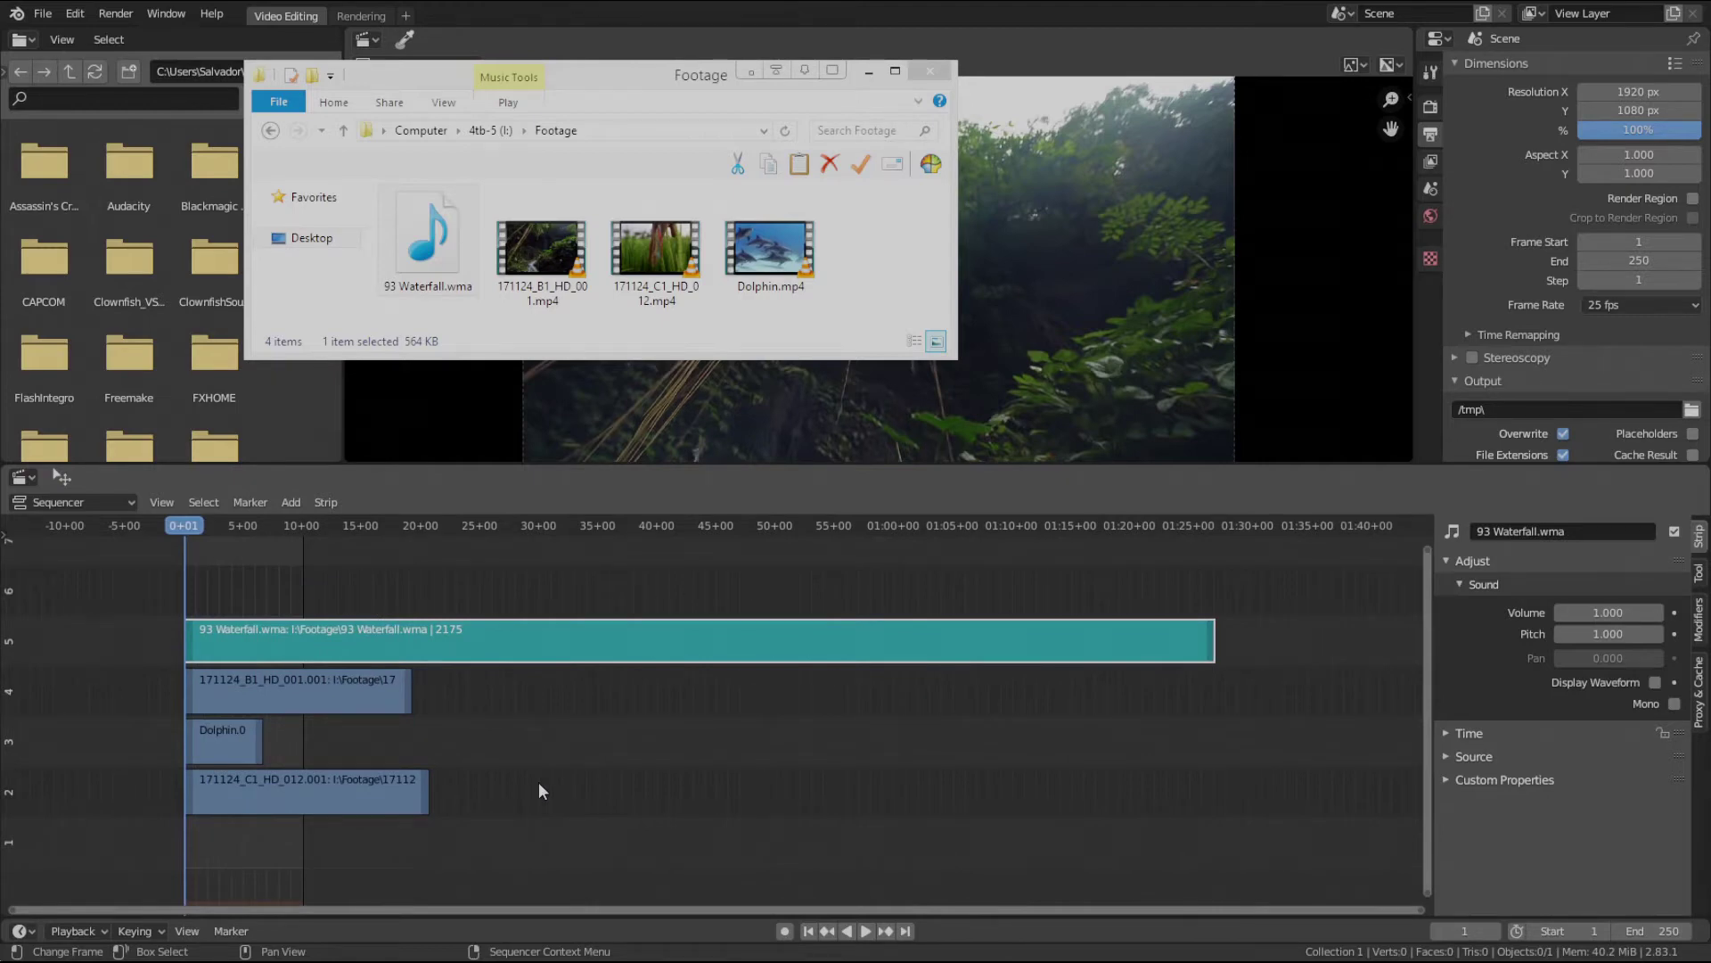
middle_click_drag(539, 785, 641, 784)
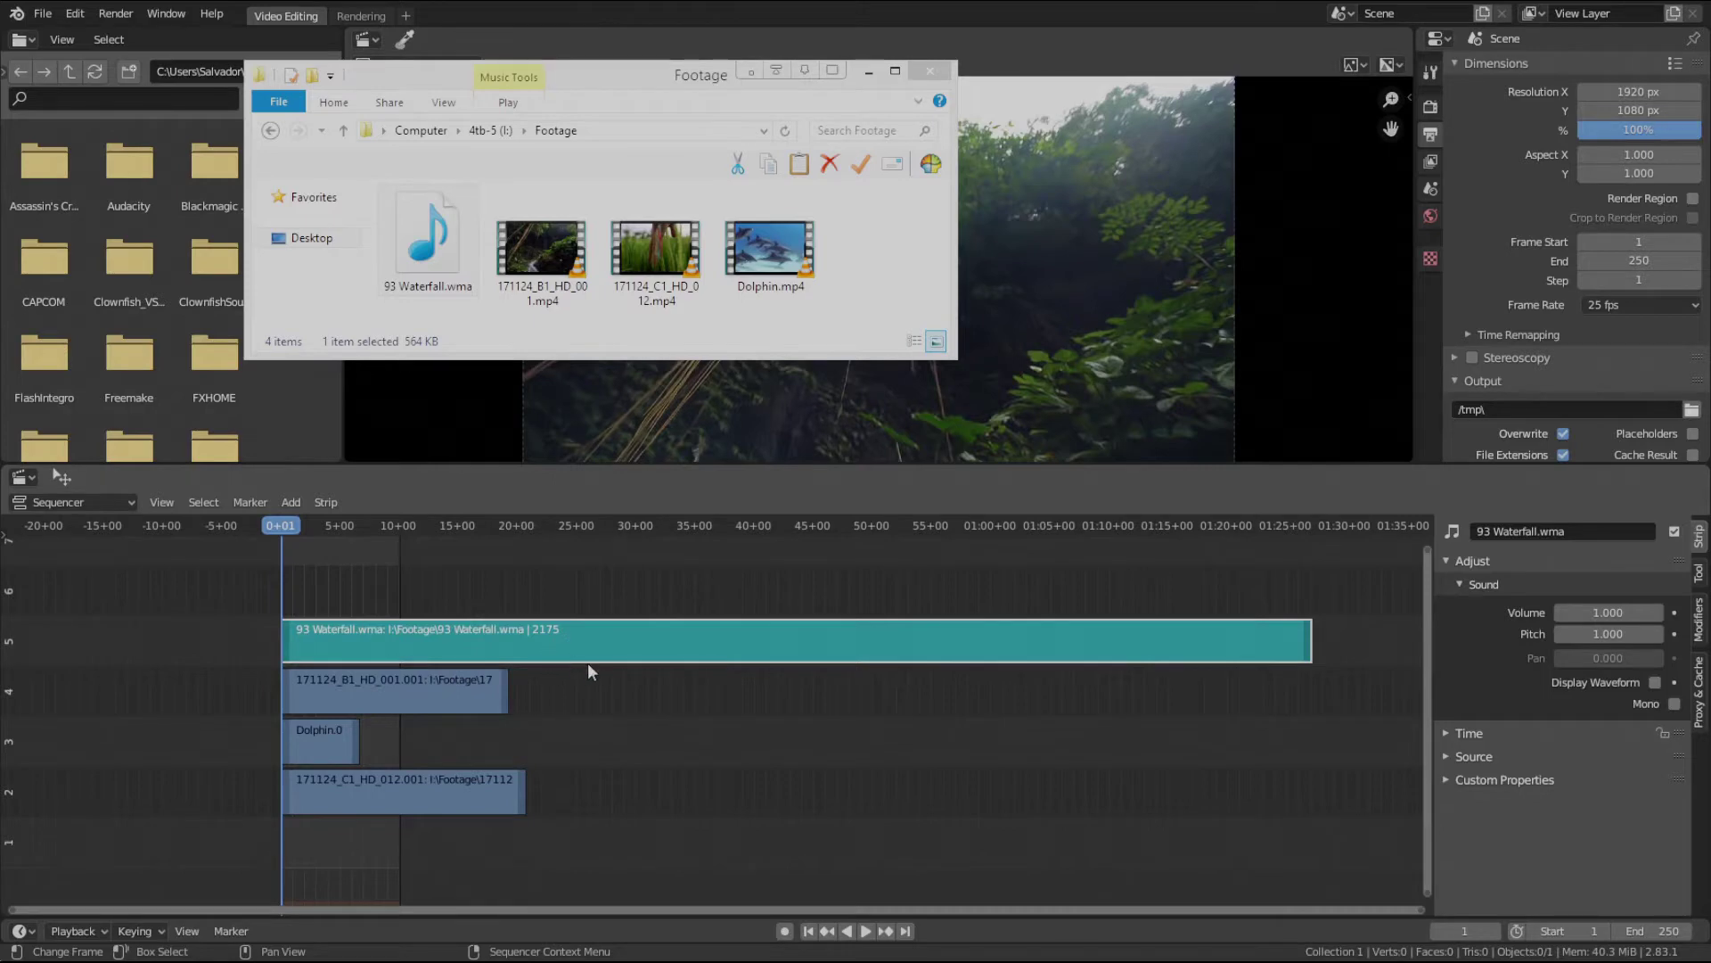
- Mute the 93 Waterfall.wma strip and move it to channel 1, starting at about 01:09, past all the movie strips
key("h")
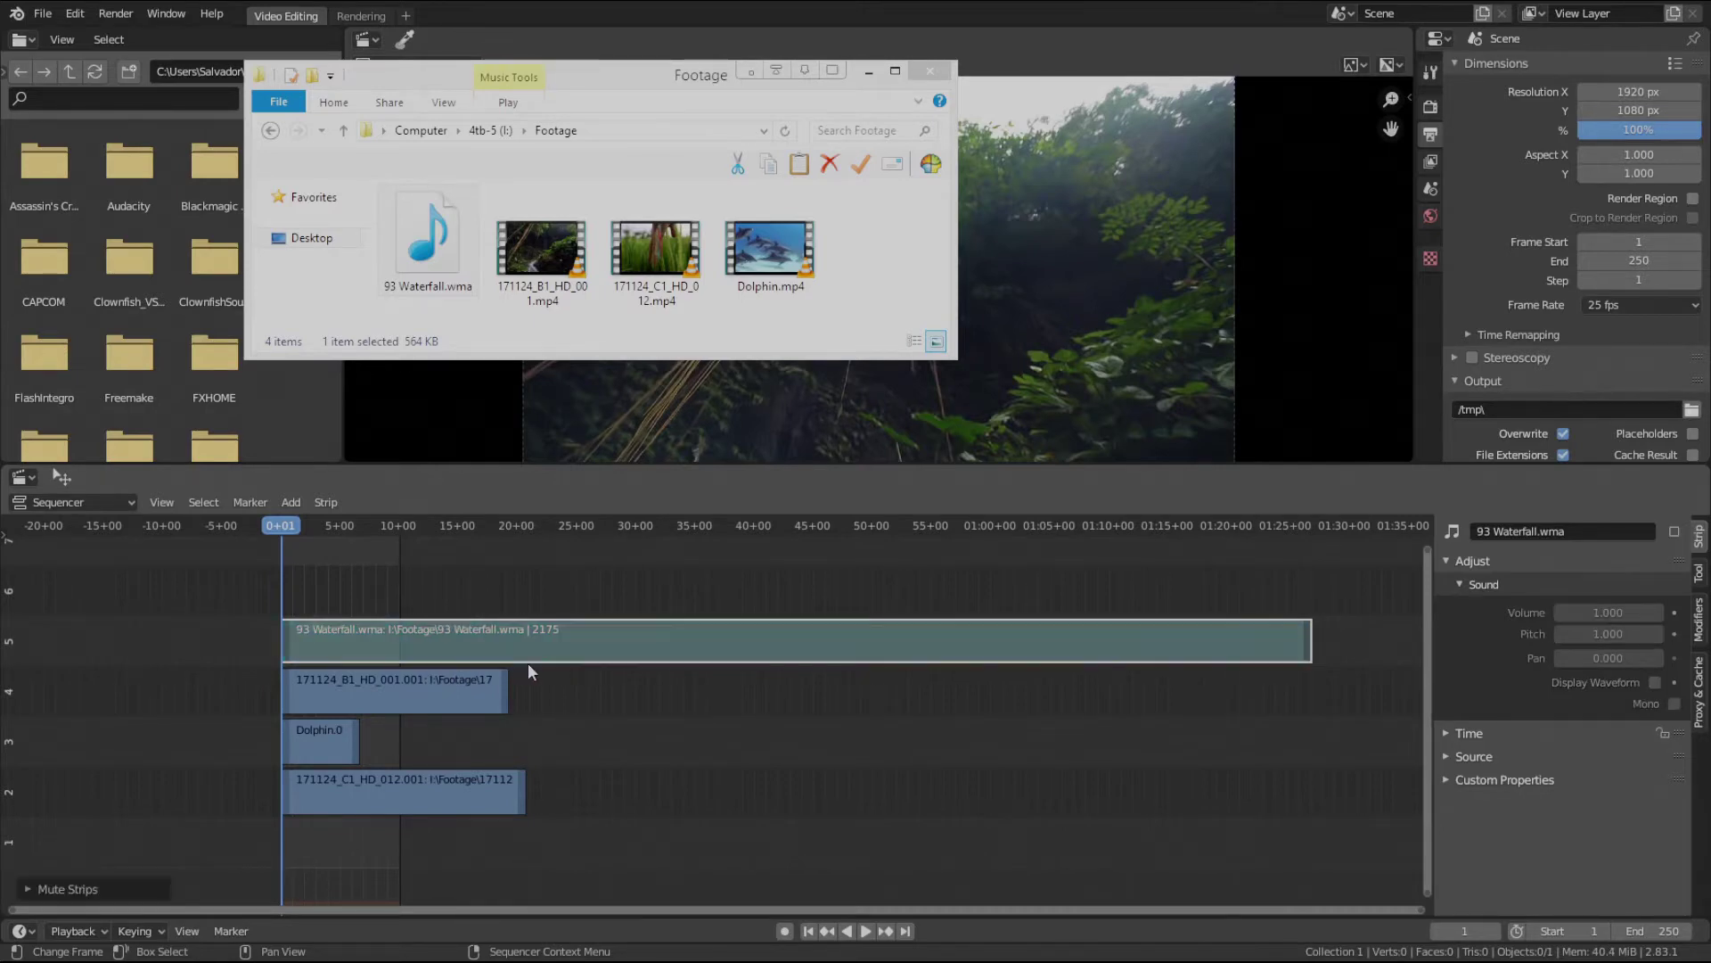
left_click(531, 641)
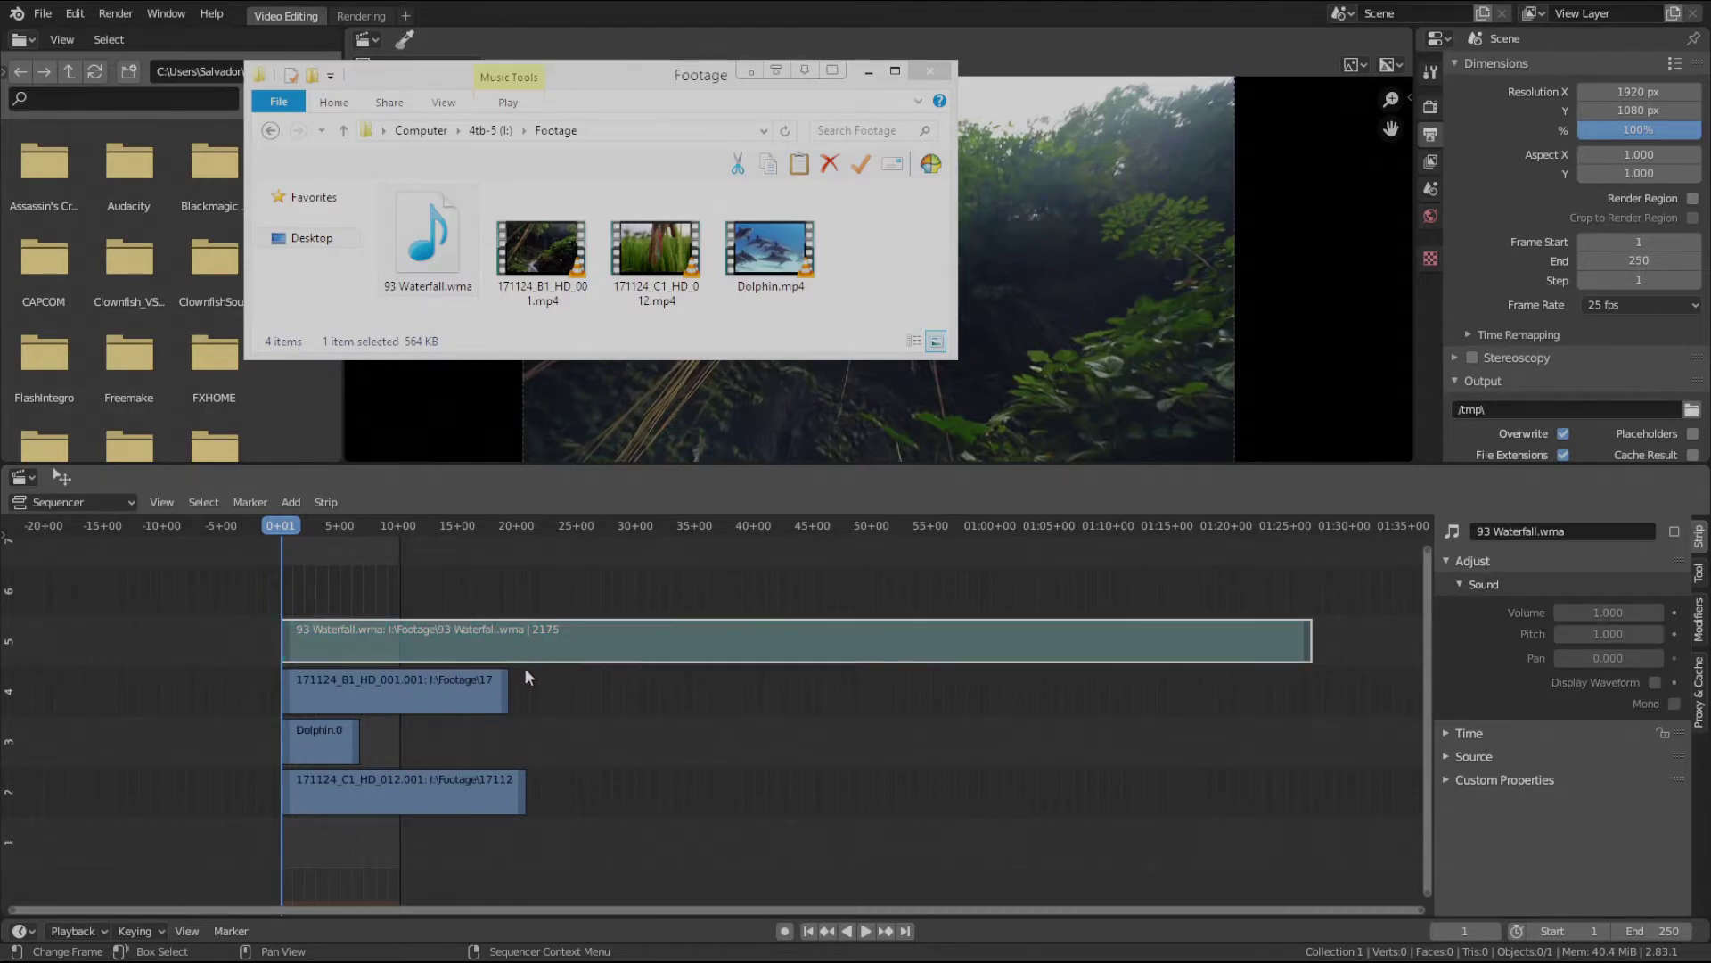
key("g")
left_click(1136, 805)
scroll(936, 792, "down", 3)
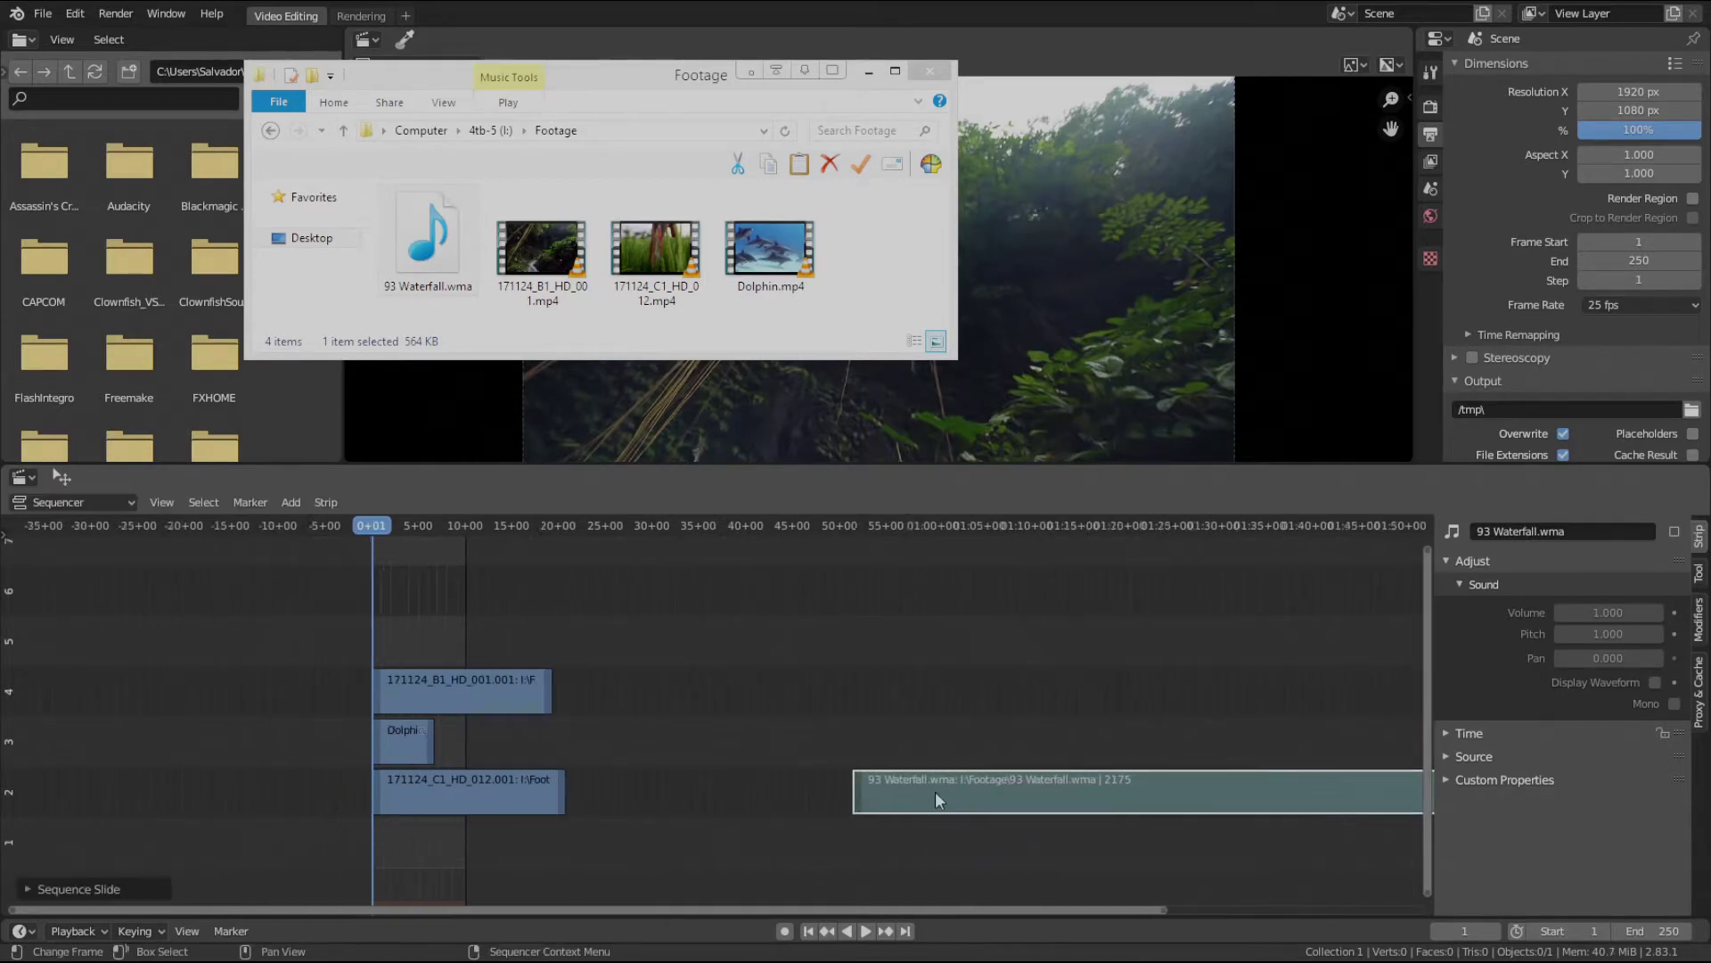
scroll(936, 792, "down", 1)
middle_click_drag(664, 783, 615, 779)
middle_click_drag(746, 745, 626, 741)
key("g")
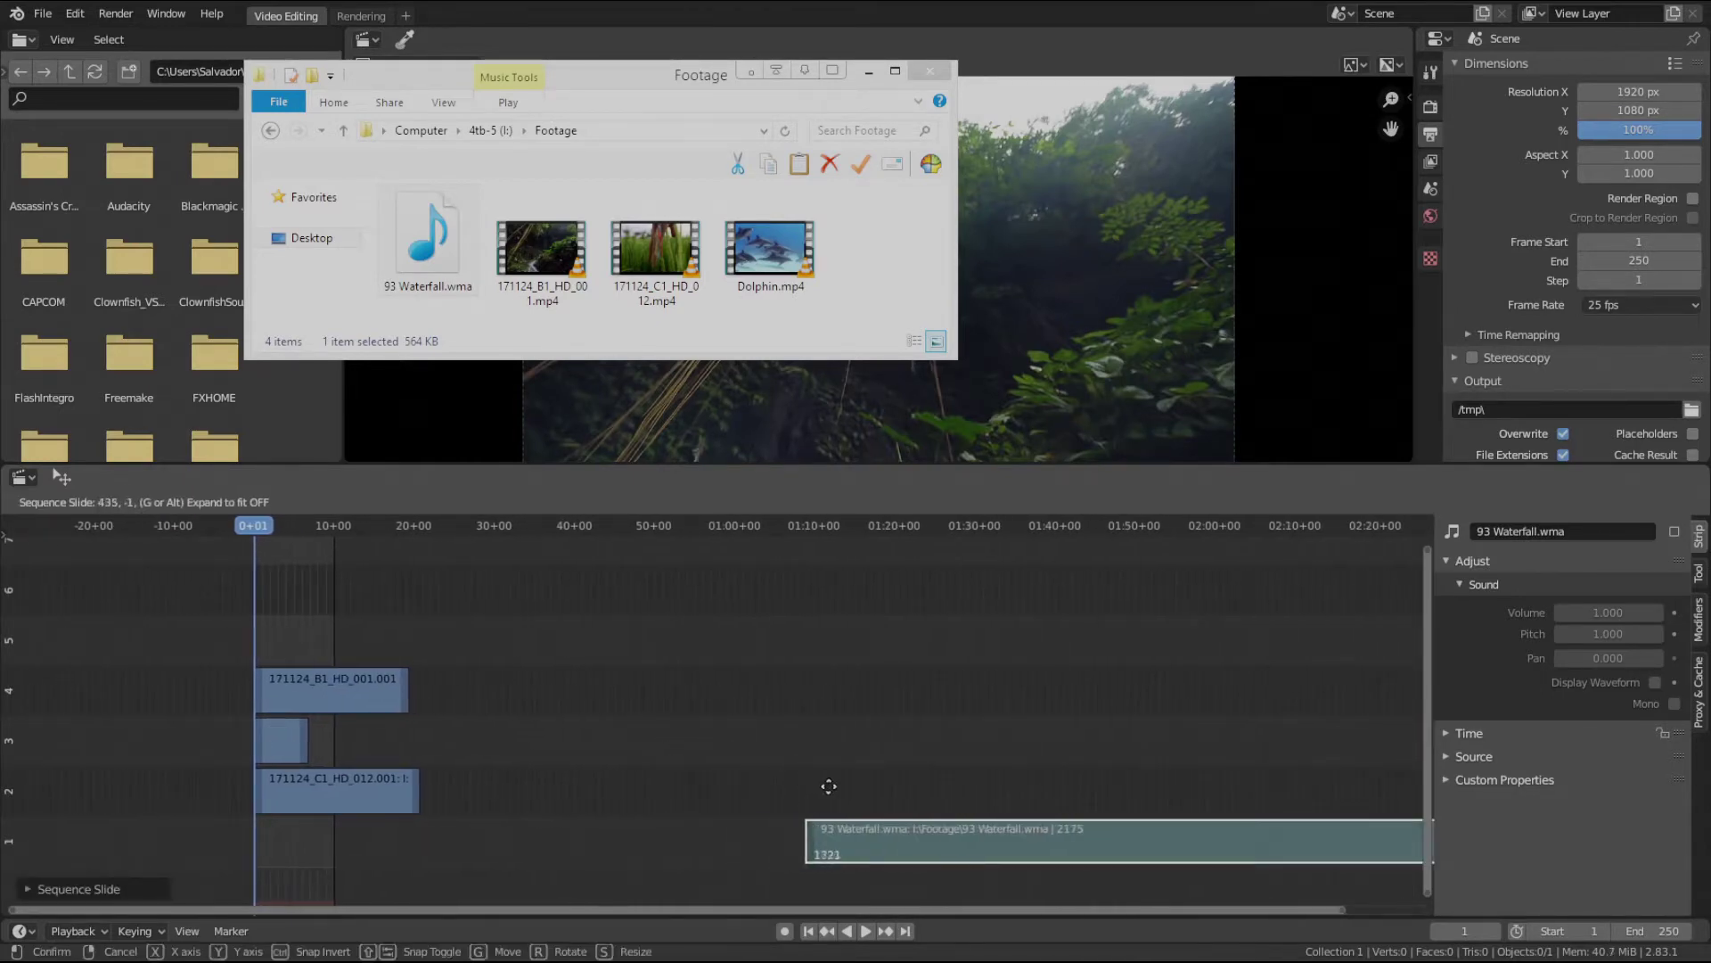
left_click(829, 786)
- Move the Dolphin movie strip to channel 2, starting at about 26 seconds, after the 171124_C1_HD_012 strip
middle_click_drag(442, 787, 584, 787)
scroll(585, 787, "up", 4)
middle_click_drag(471, 777, 537, 777)
scroll(538, 778, "up", 3)
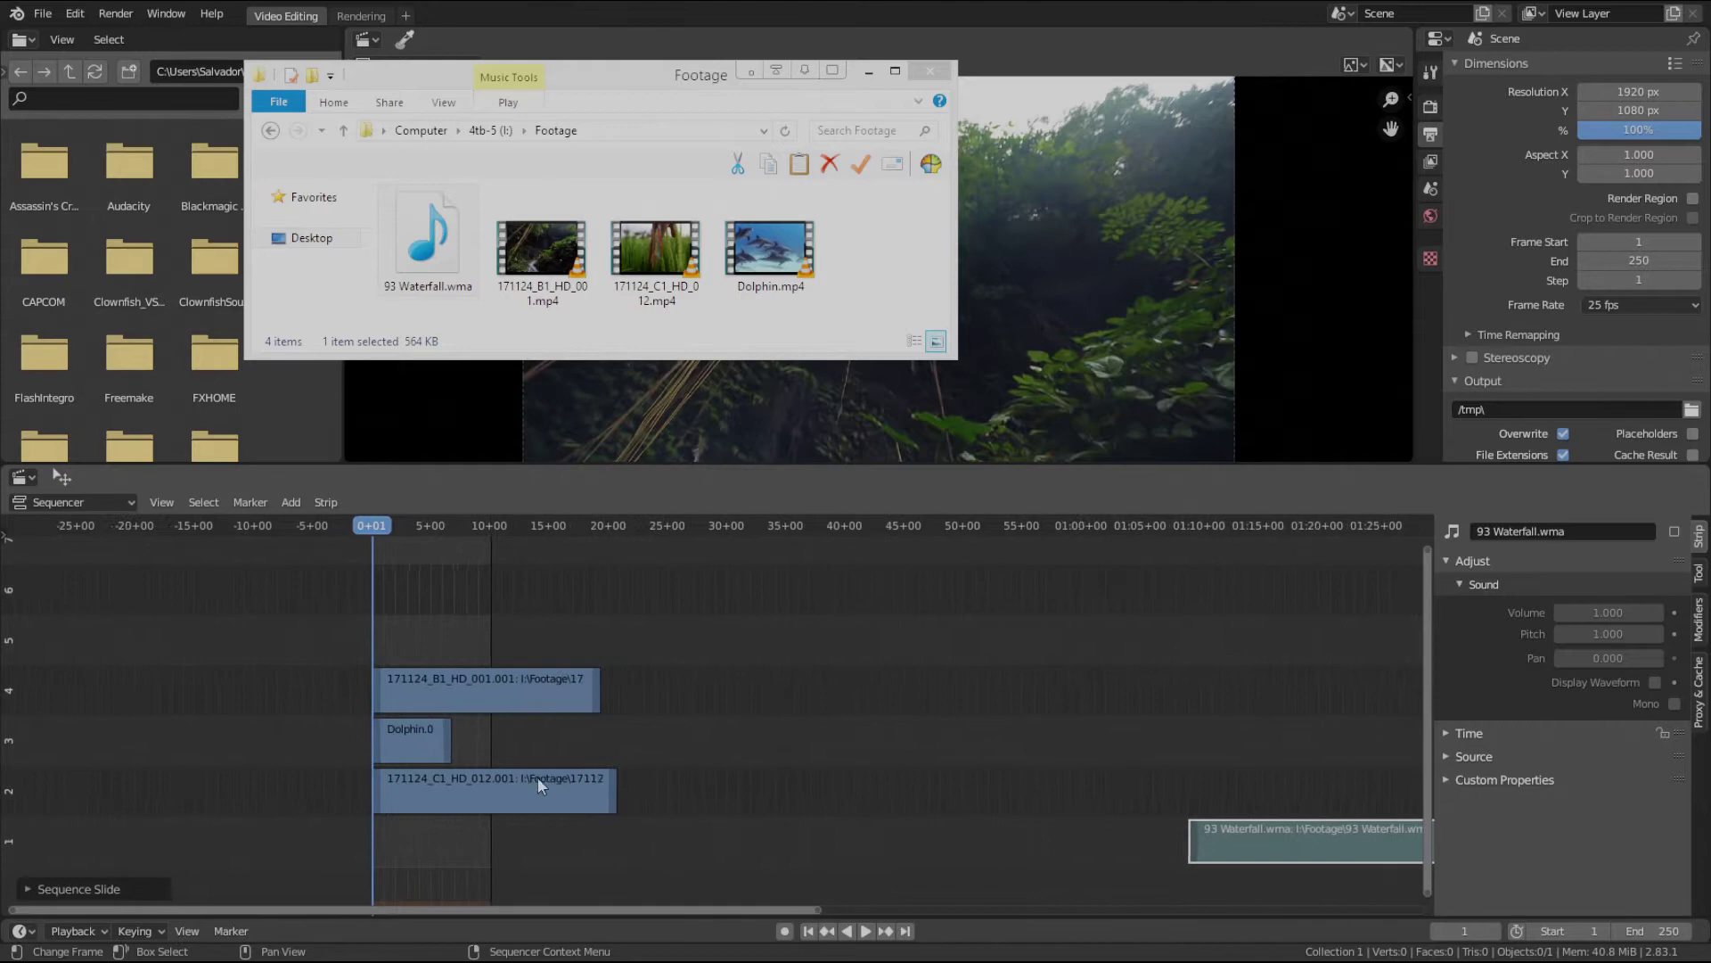
left_click(374, 738)
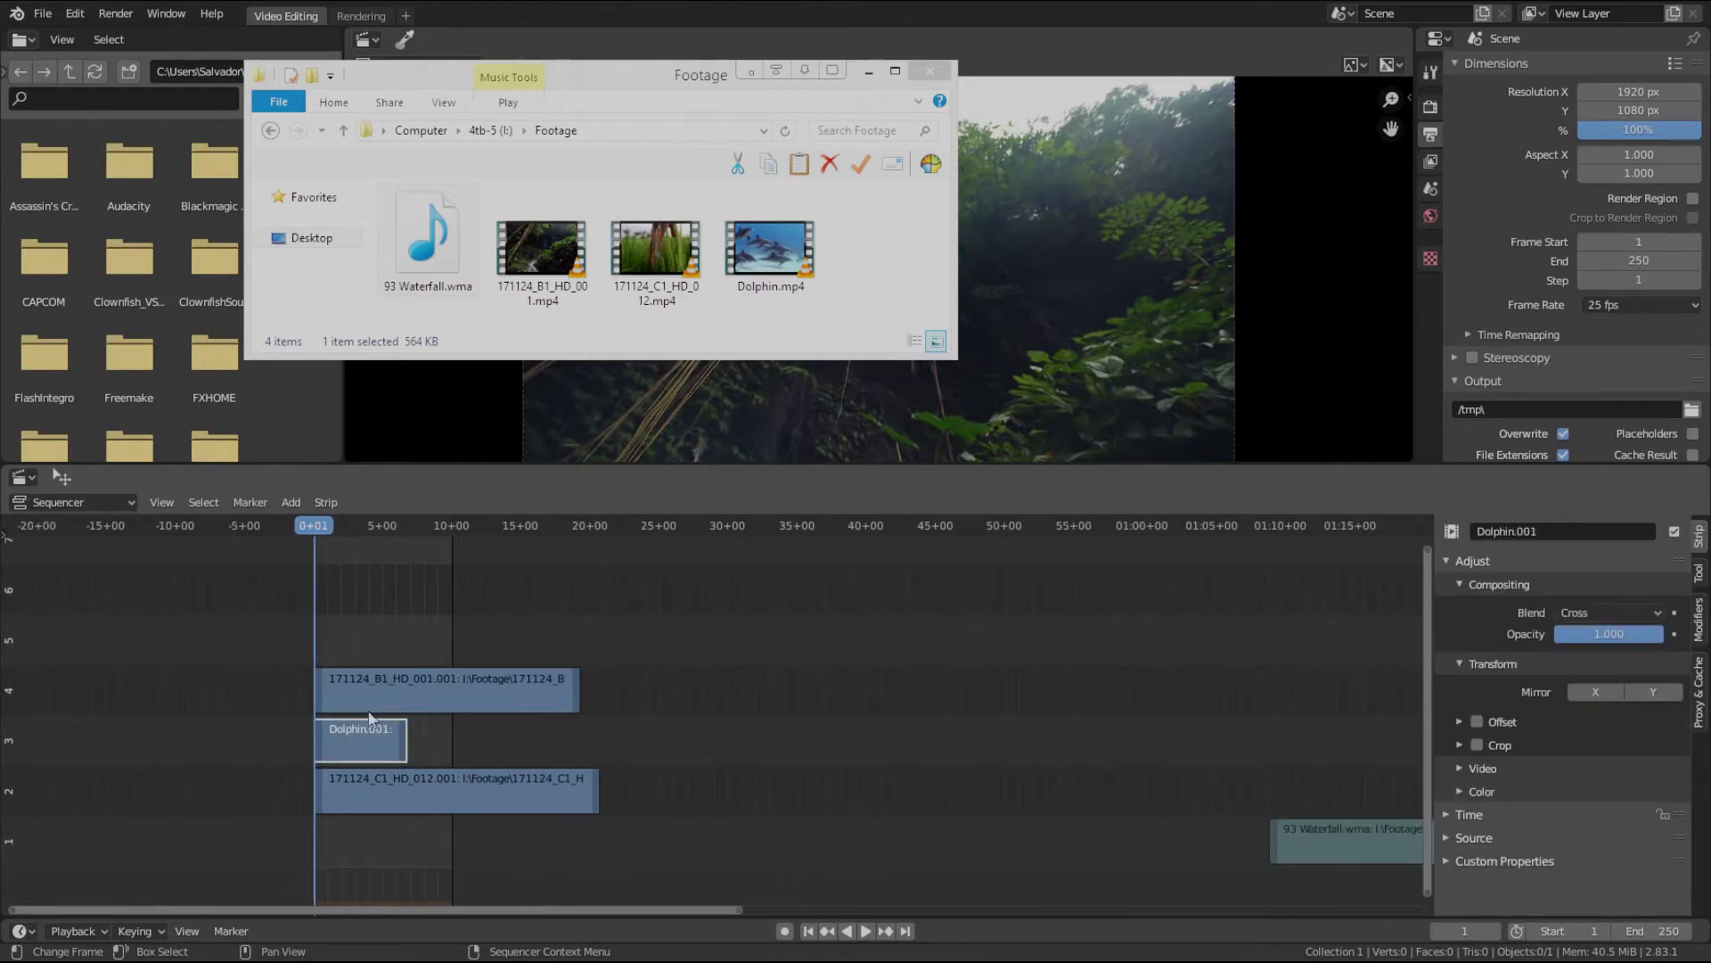
key("g")
left_click(742, 784)
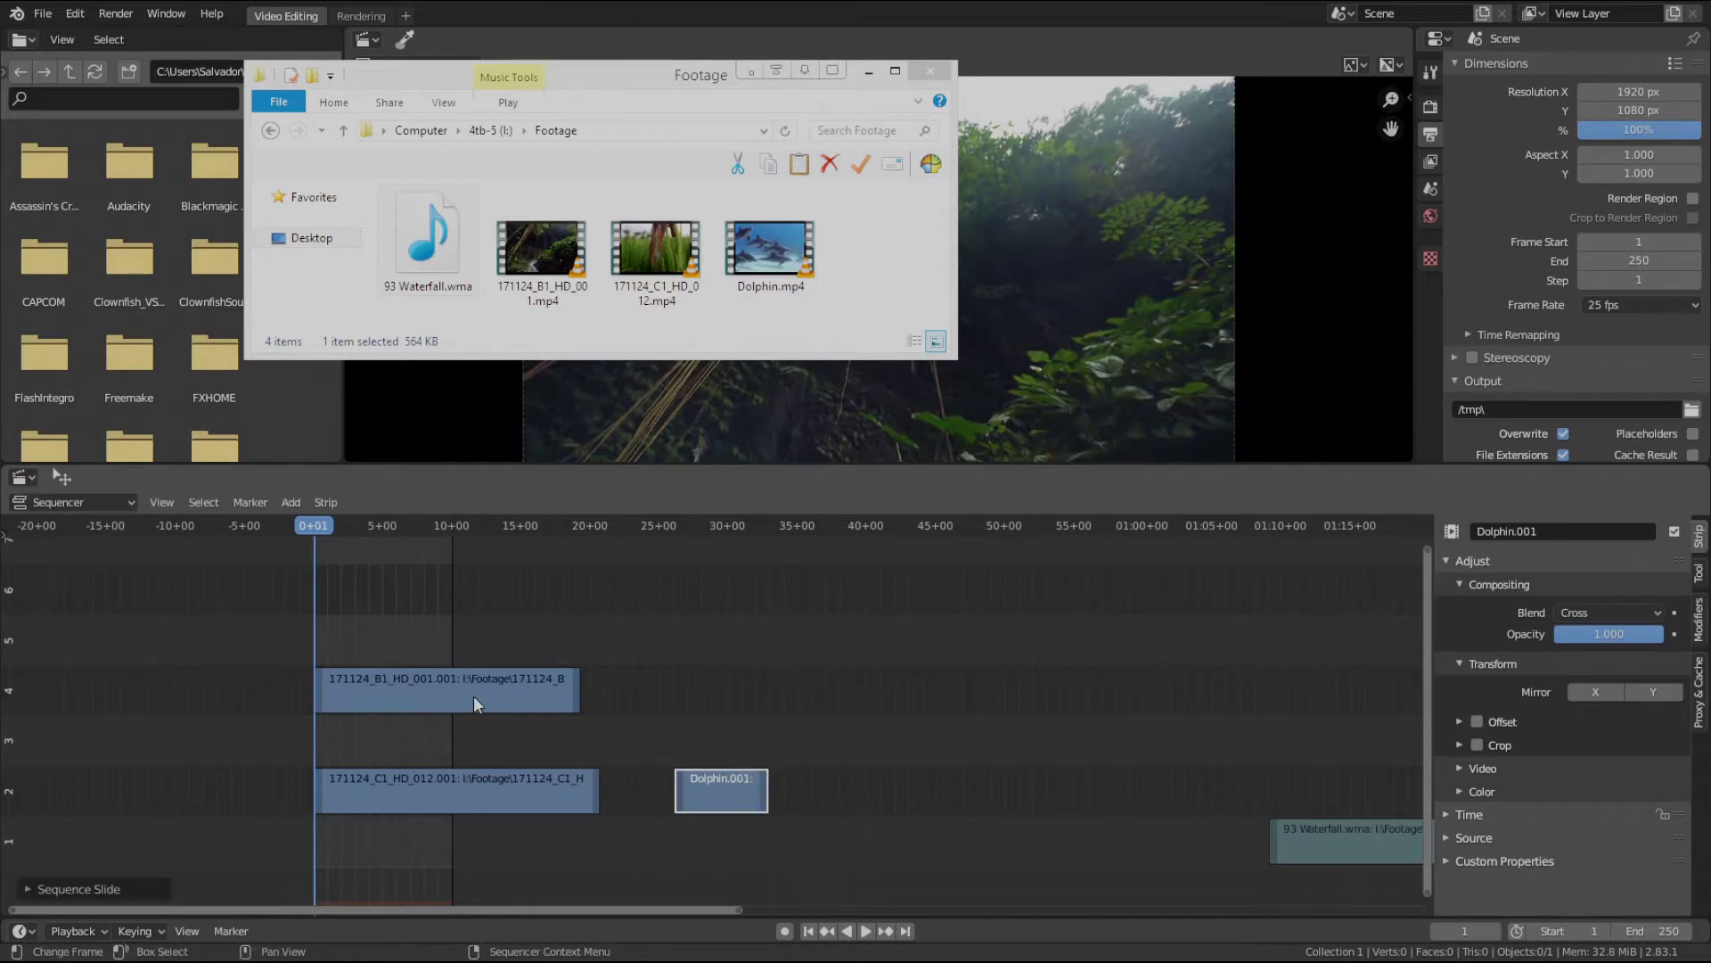
- Move the 171124_B1_HD_001 movie strip to channel 2, starting at about 40 seconds, after the Dolphin strip
left_click(473, 695)
key("g")
left_click(1189, 793)
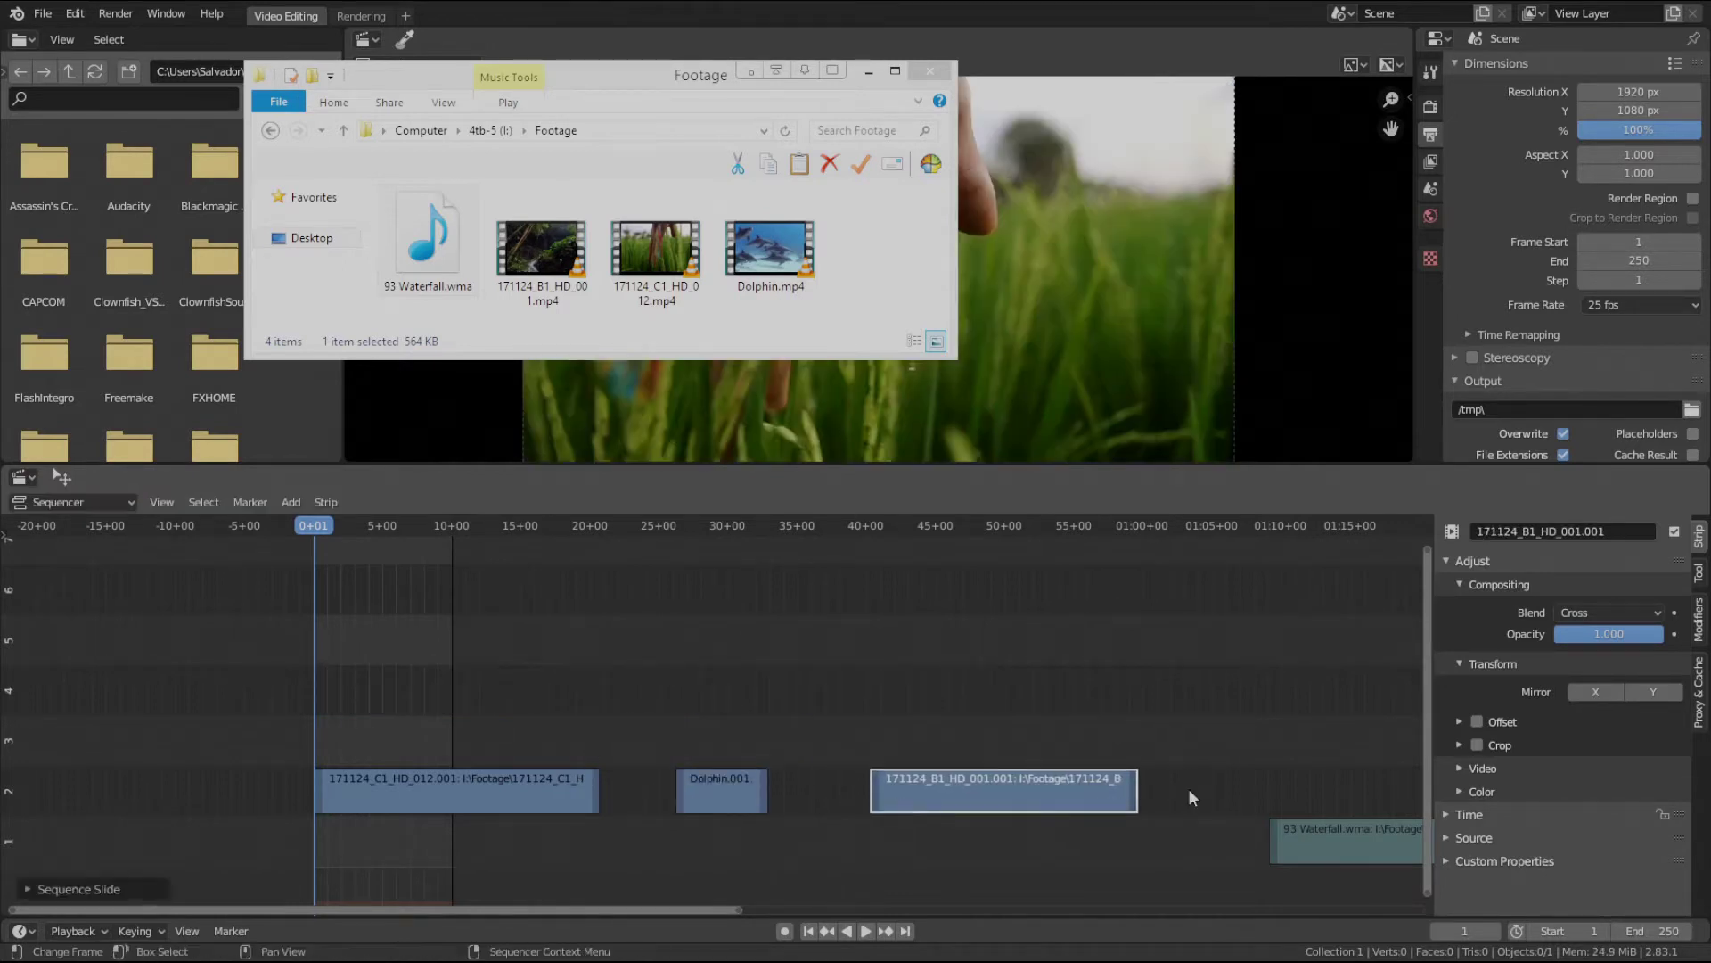
- Move the Footage folder window out of the way and frame all the arranged strips in the sequencer
scroll(924, 717, "up", 3)
middle_click_drag(928, 719, 827, 725)
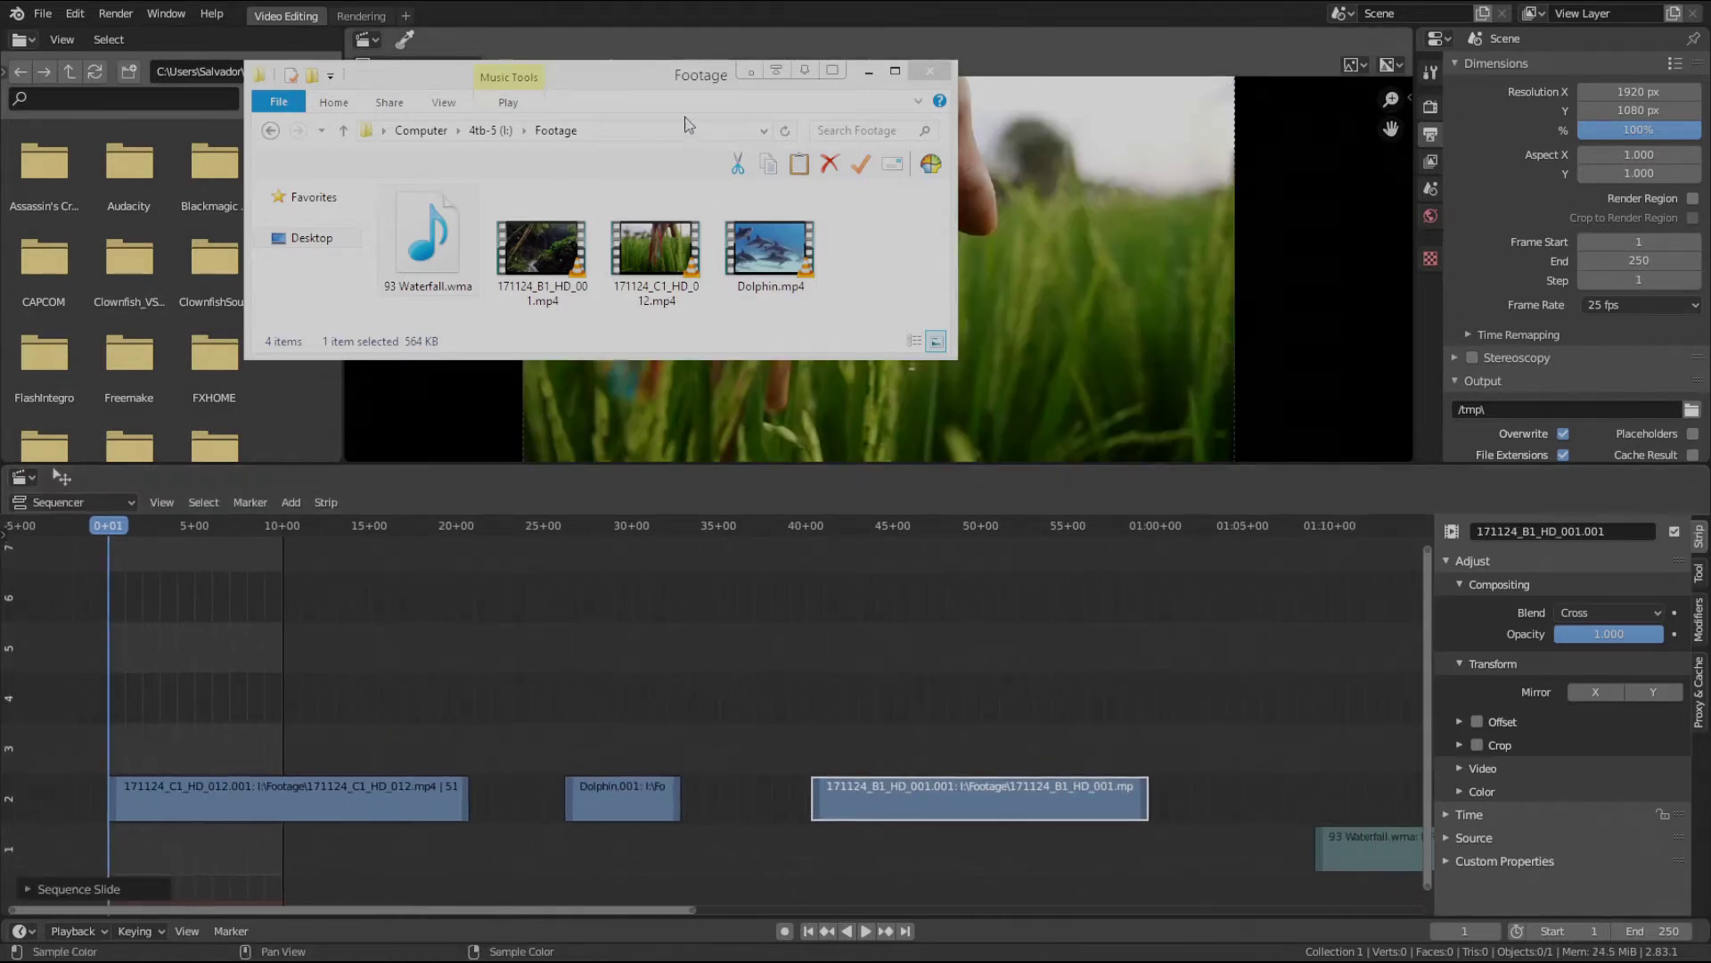
left_click_drag(656, 75, 0, 103)
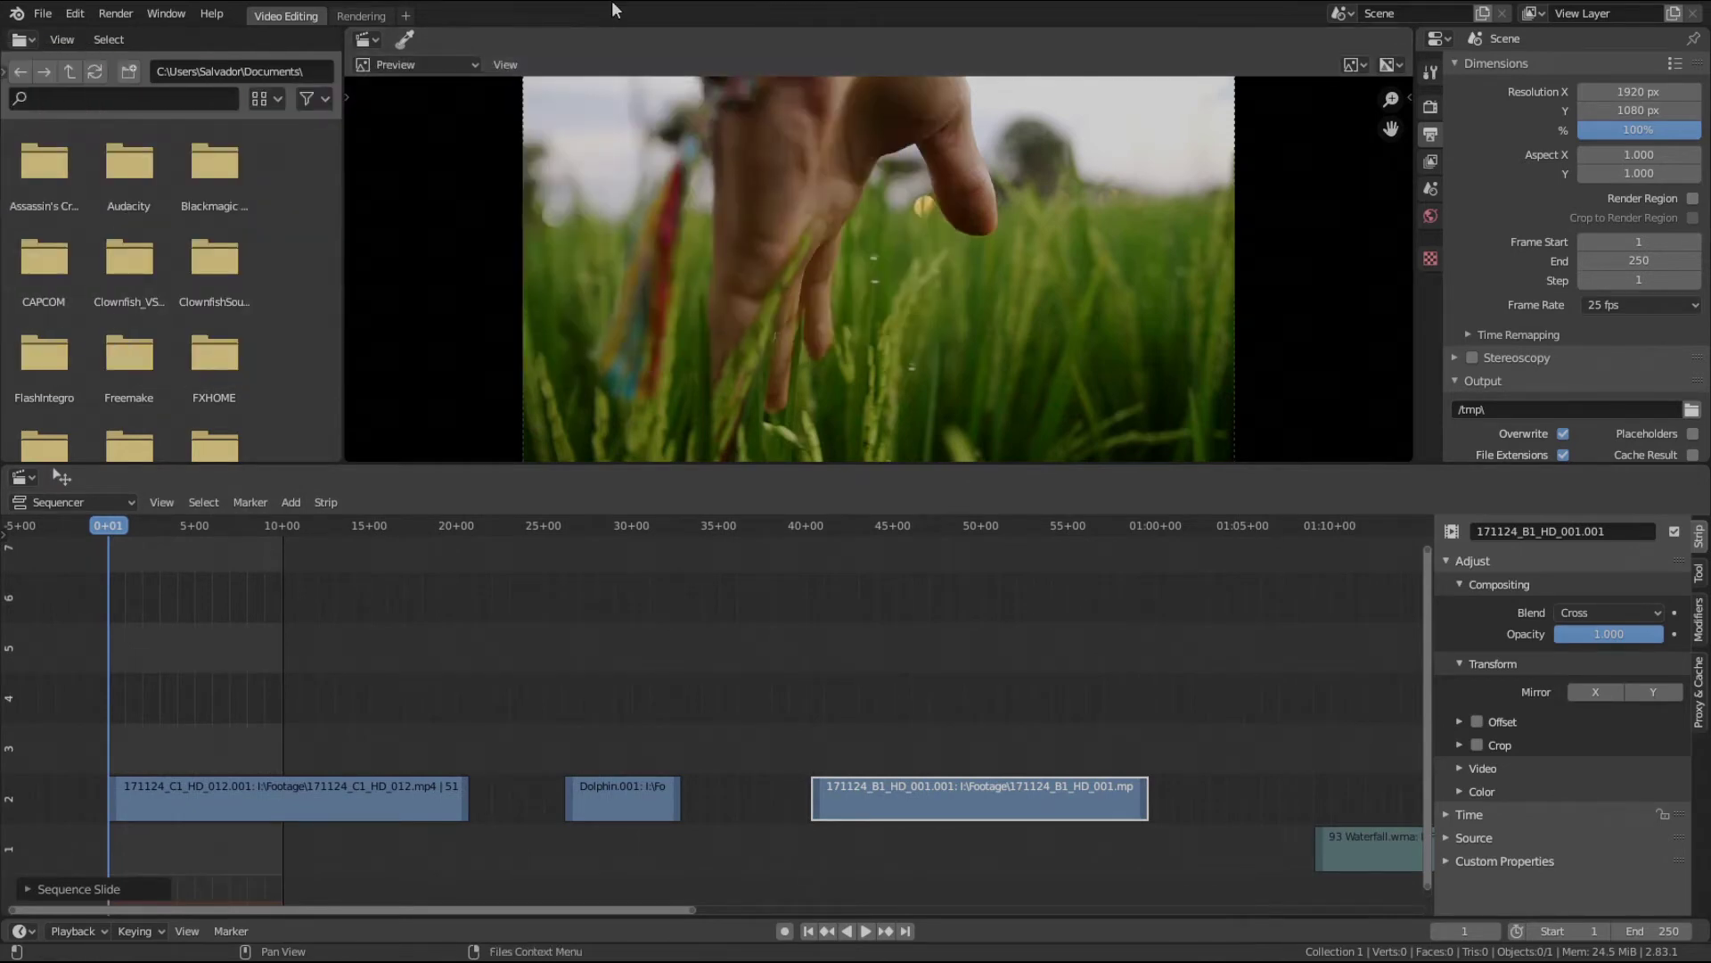
scroll(630, 678, "down", 3)
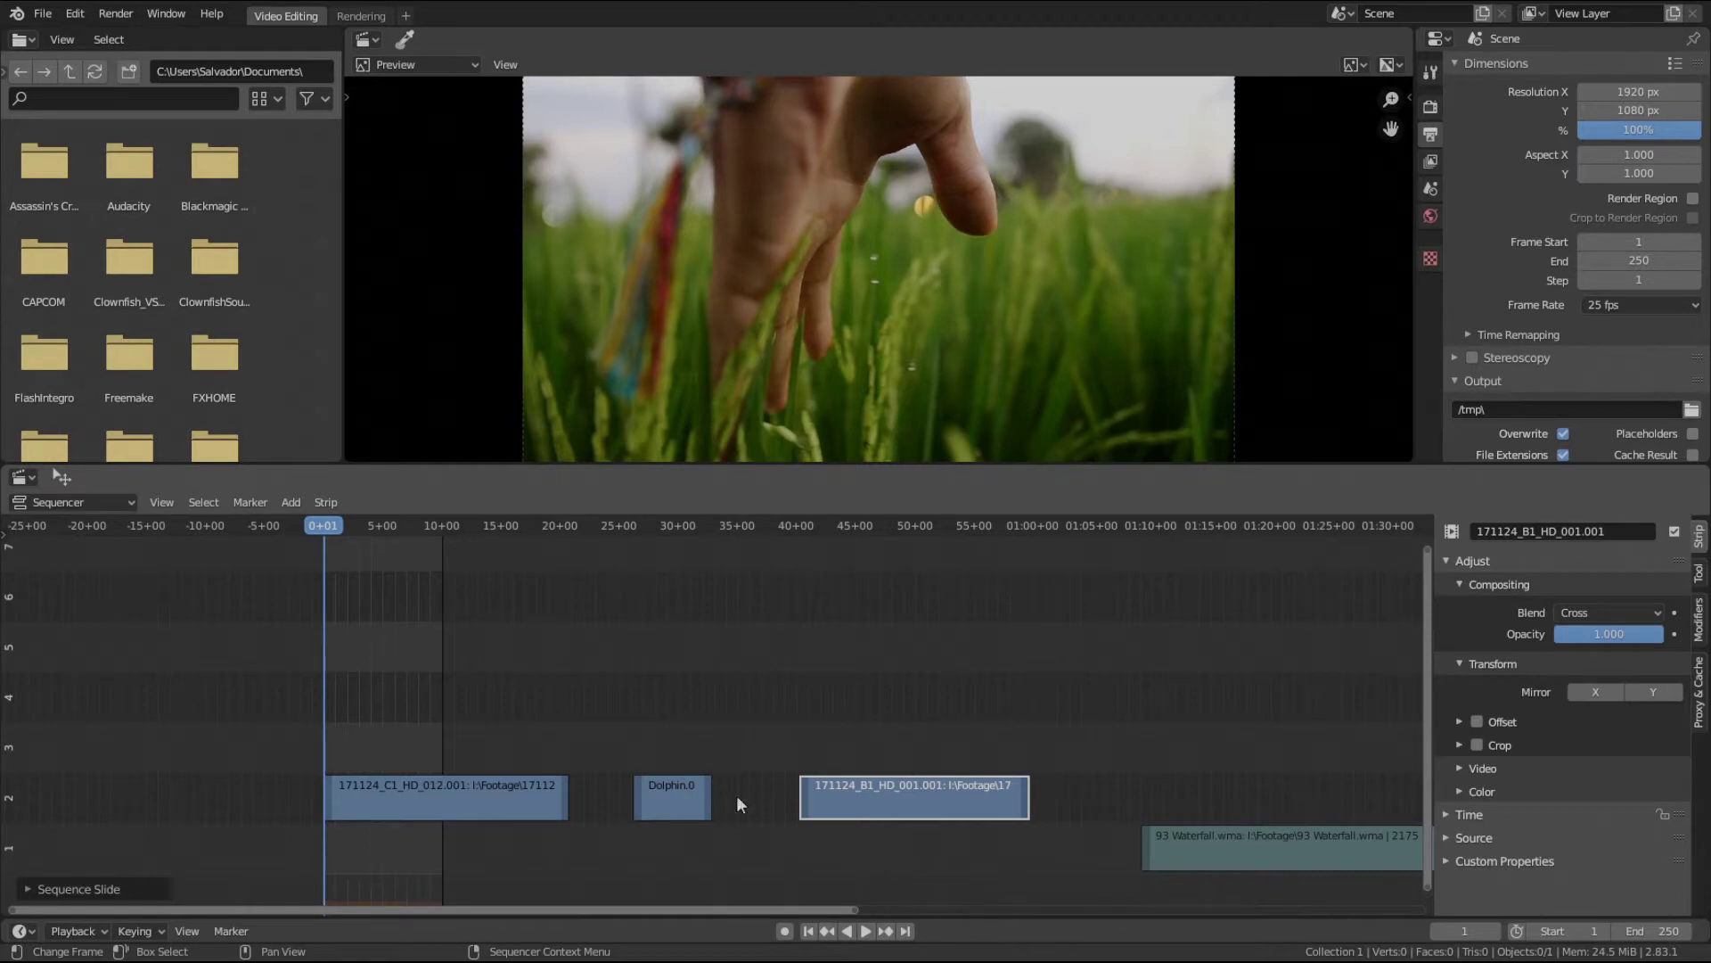
- Slide the 171124_B1_HD_001 strip along the time axis on channel 2 so it sits directly against the Dolphin strip's end
left_click(684, 784)
left_click(880, 786)
key("g")
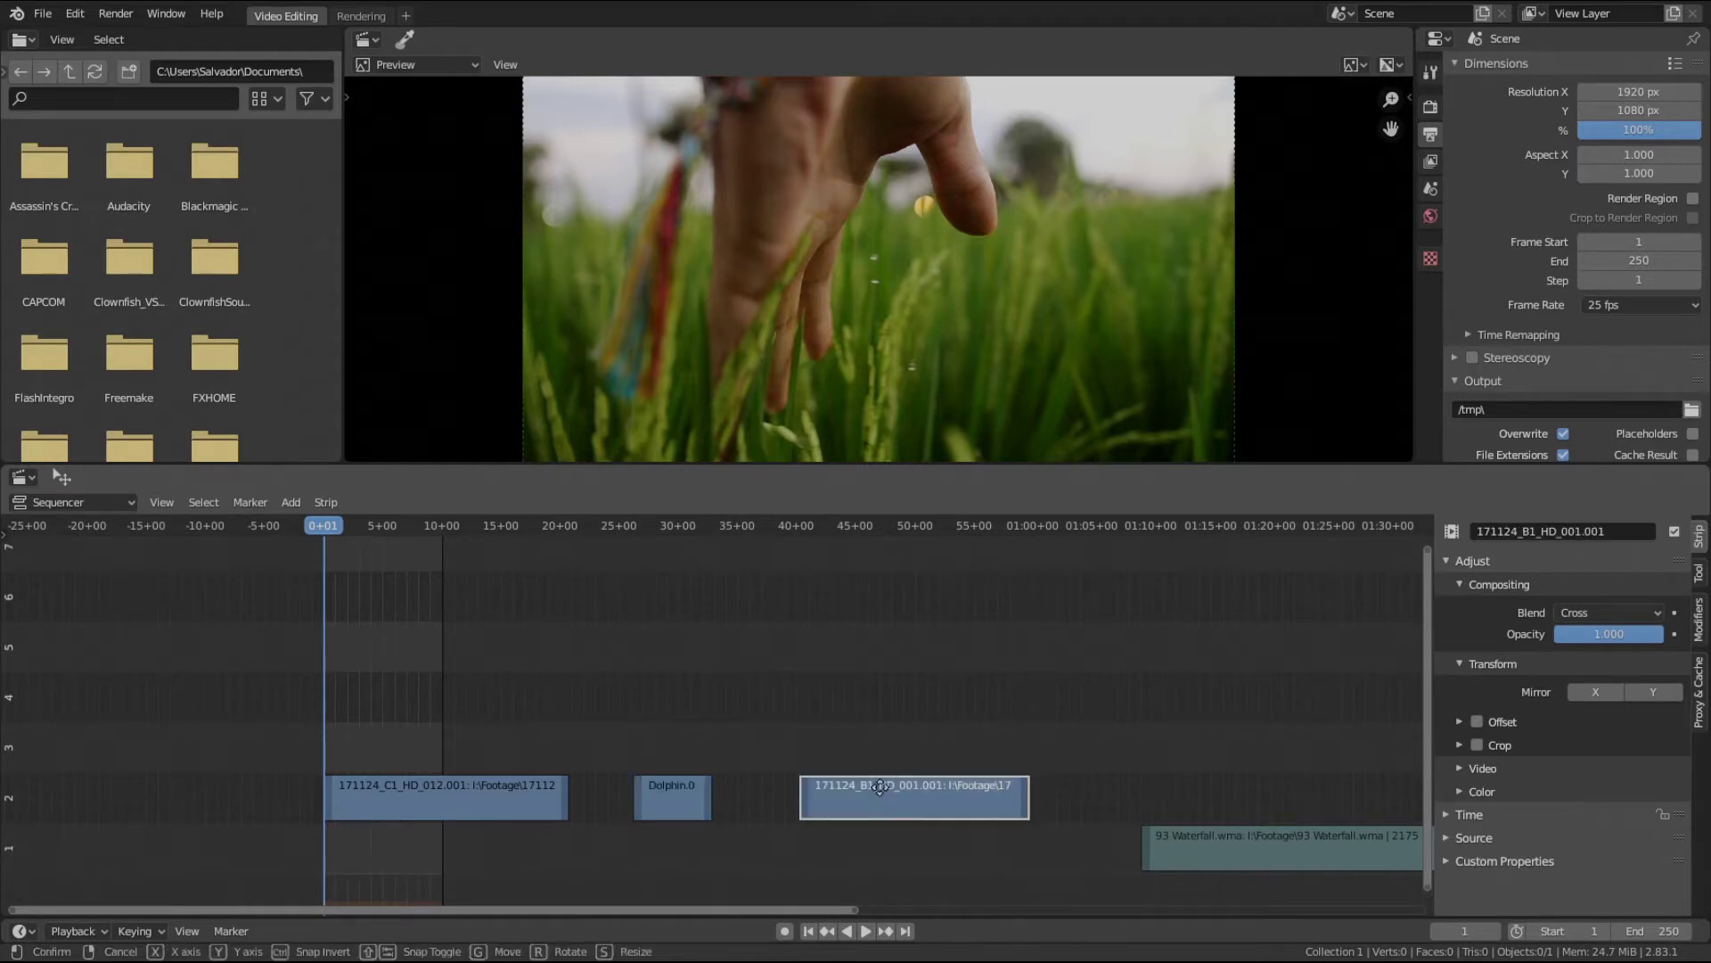
key("x")
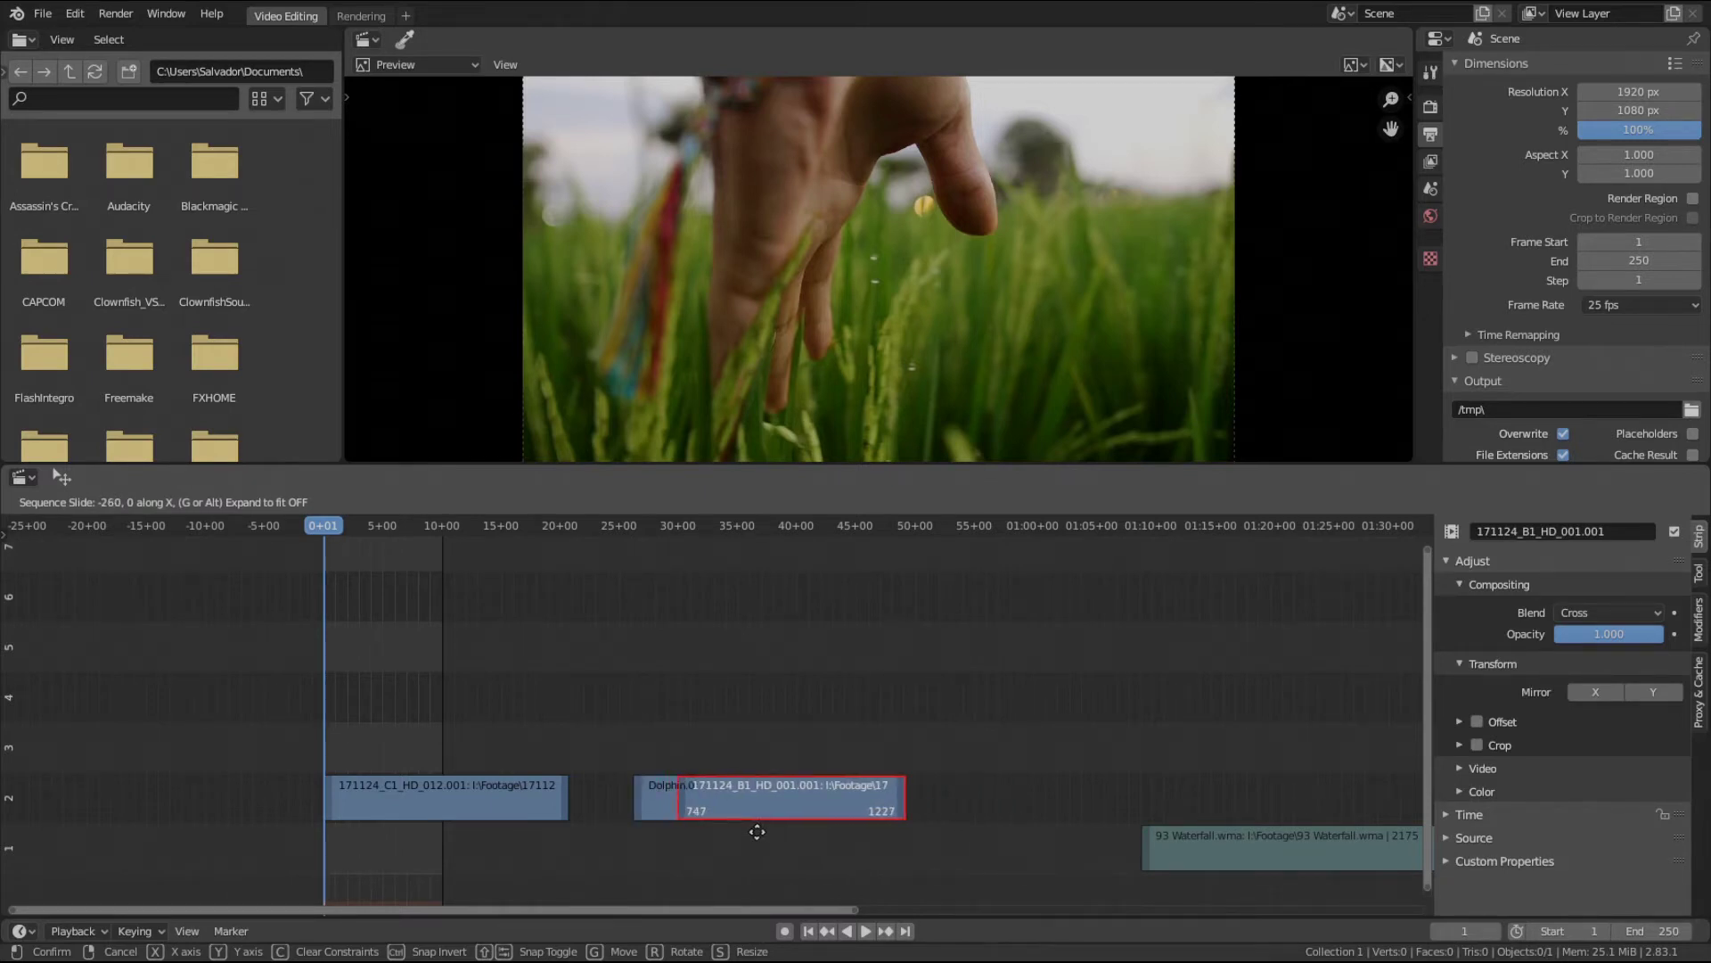
left_click(756, 832)
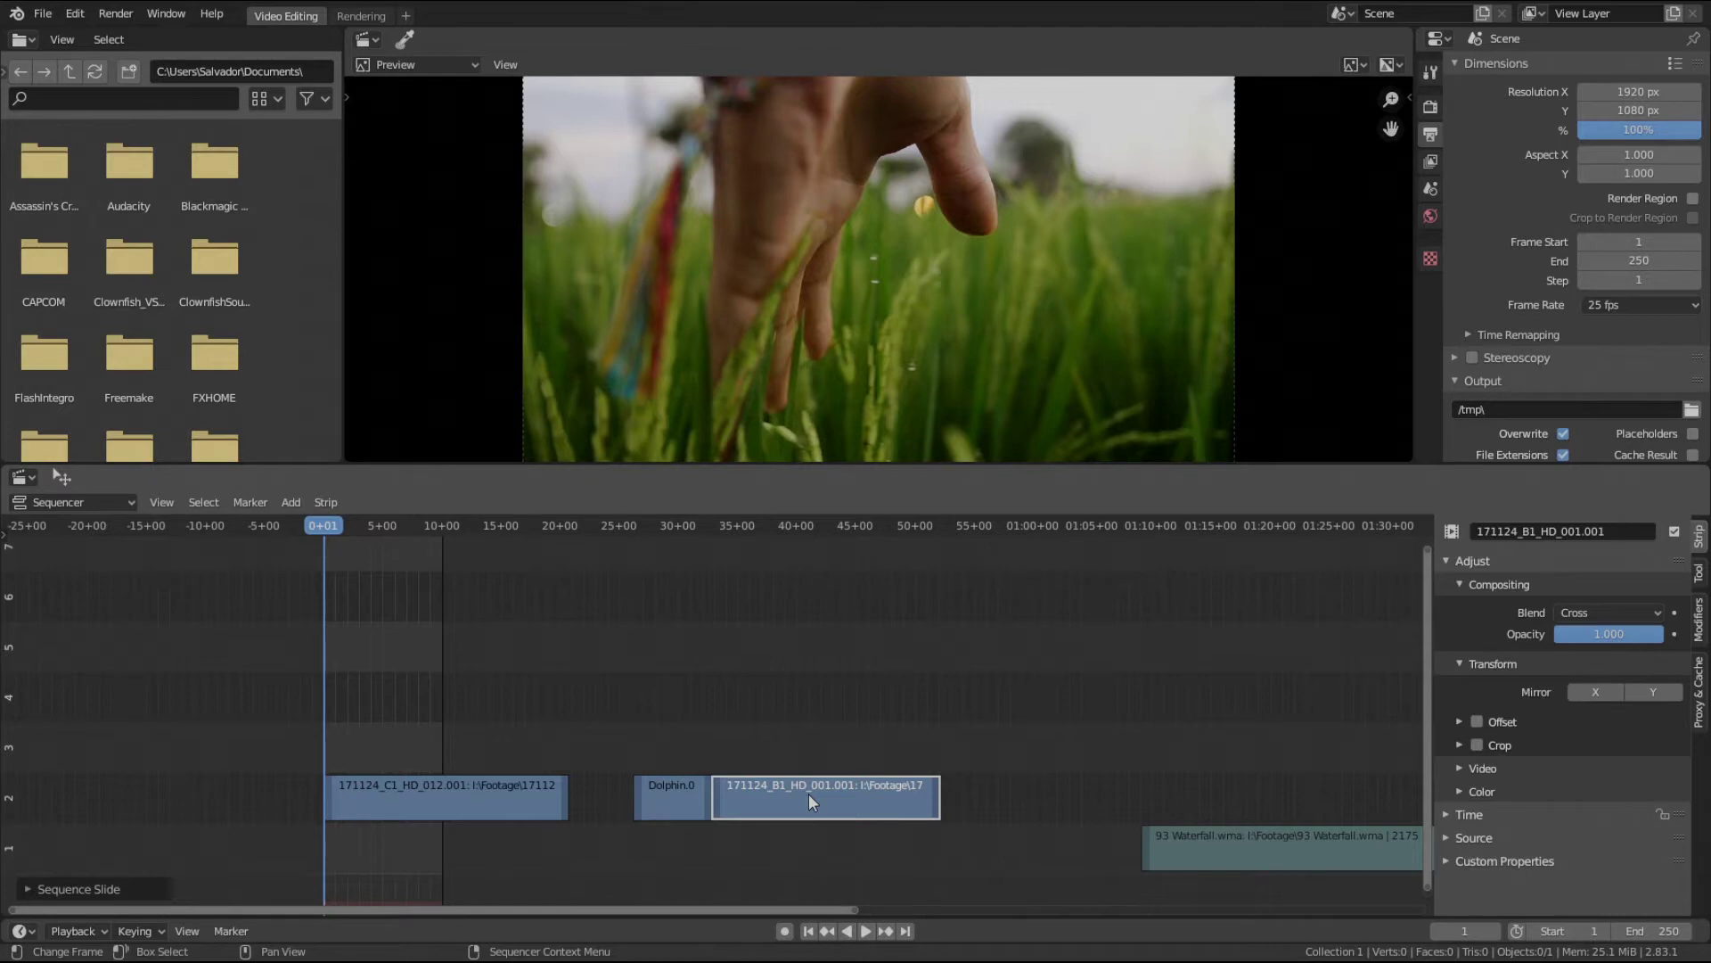
- Move the 171124_B1_HD_001 strip away from the Dolphin strip, starting at about 46 seconds on channel 2
key("g")
left_click(970, 790)
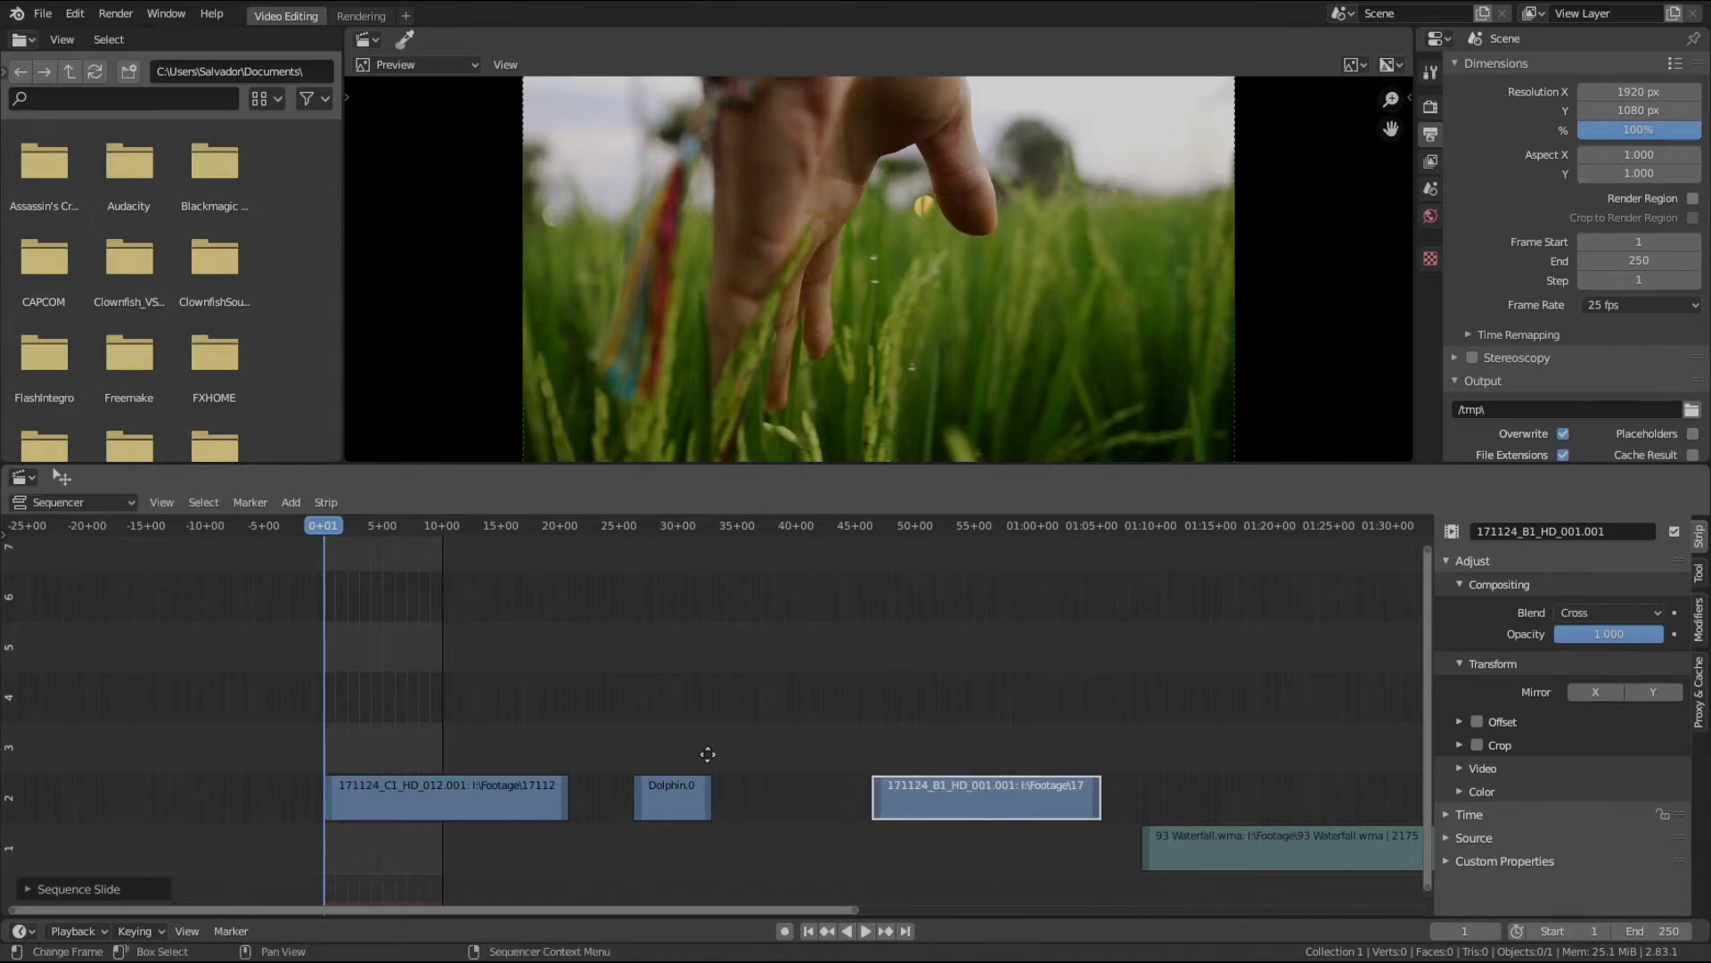
scroll(796, 756, "up", 3)
middle_click_drag(708, 754, 577, 731)
scroll(633, 775, "down", 4)
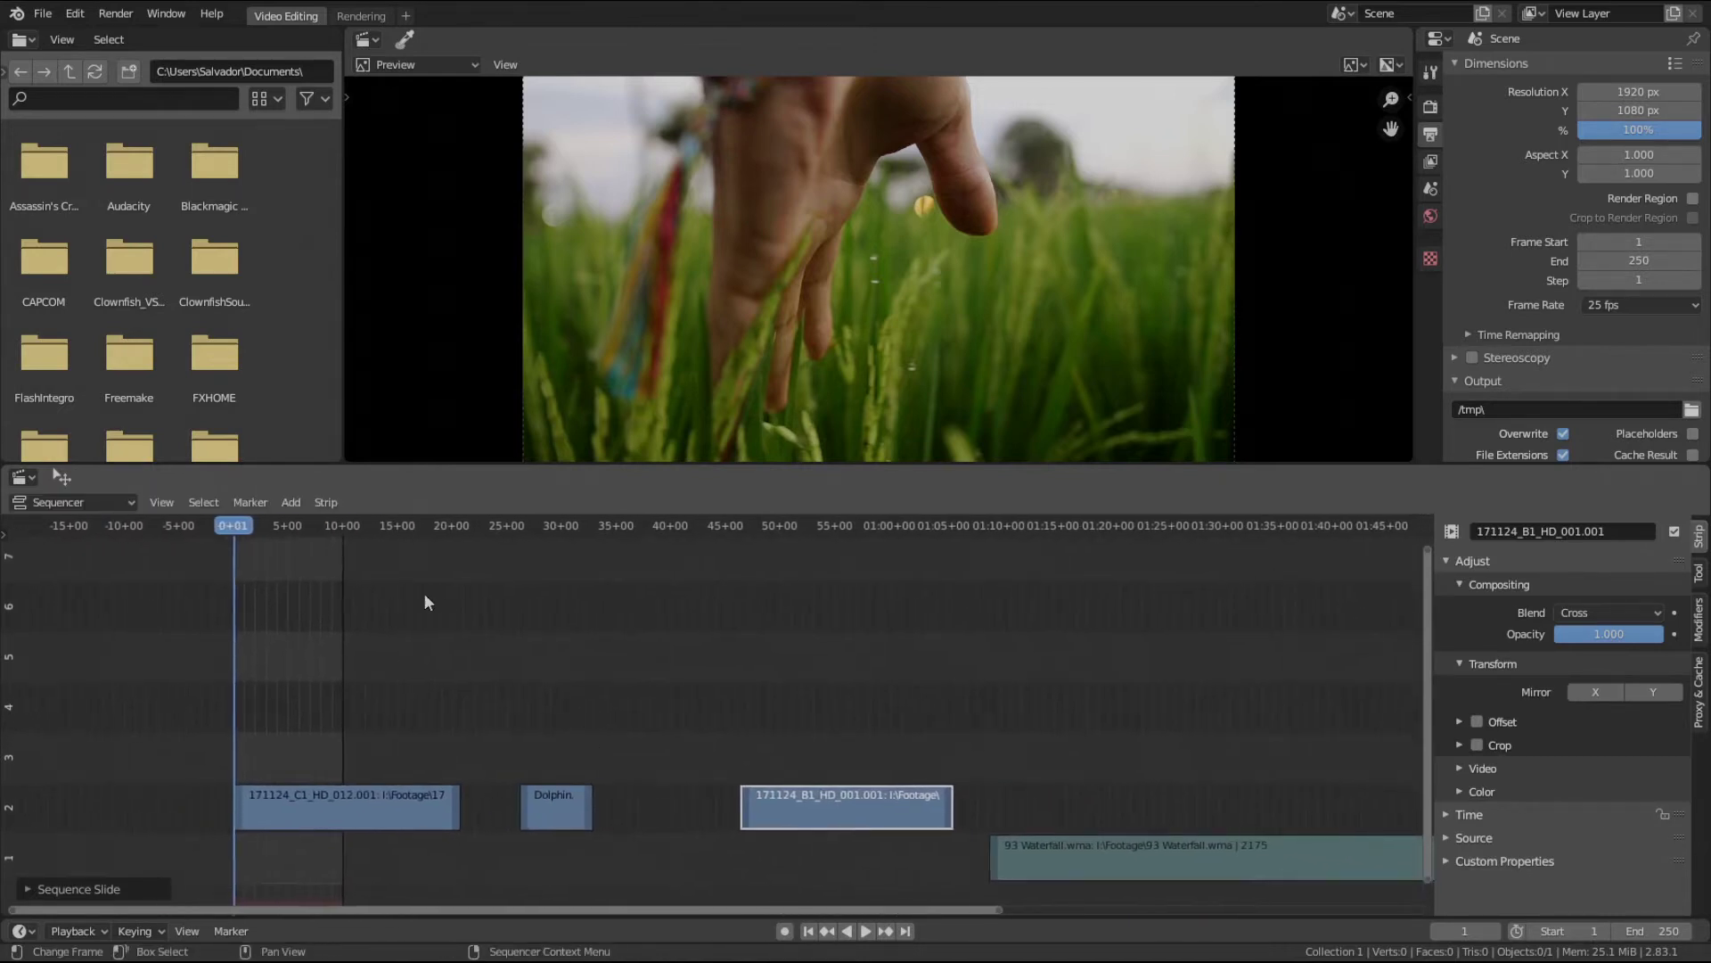
- Remove the first gap in the sequence, closing the space between the 171124_C1_HD_012 and Dolphin strips
left_click(326, 502)
mouse_move(332, 529)
middle_click_drag(450, 705, 402, 717)
scroll(384, 724, "down", 3)
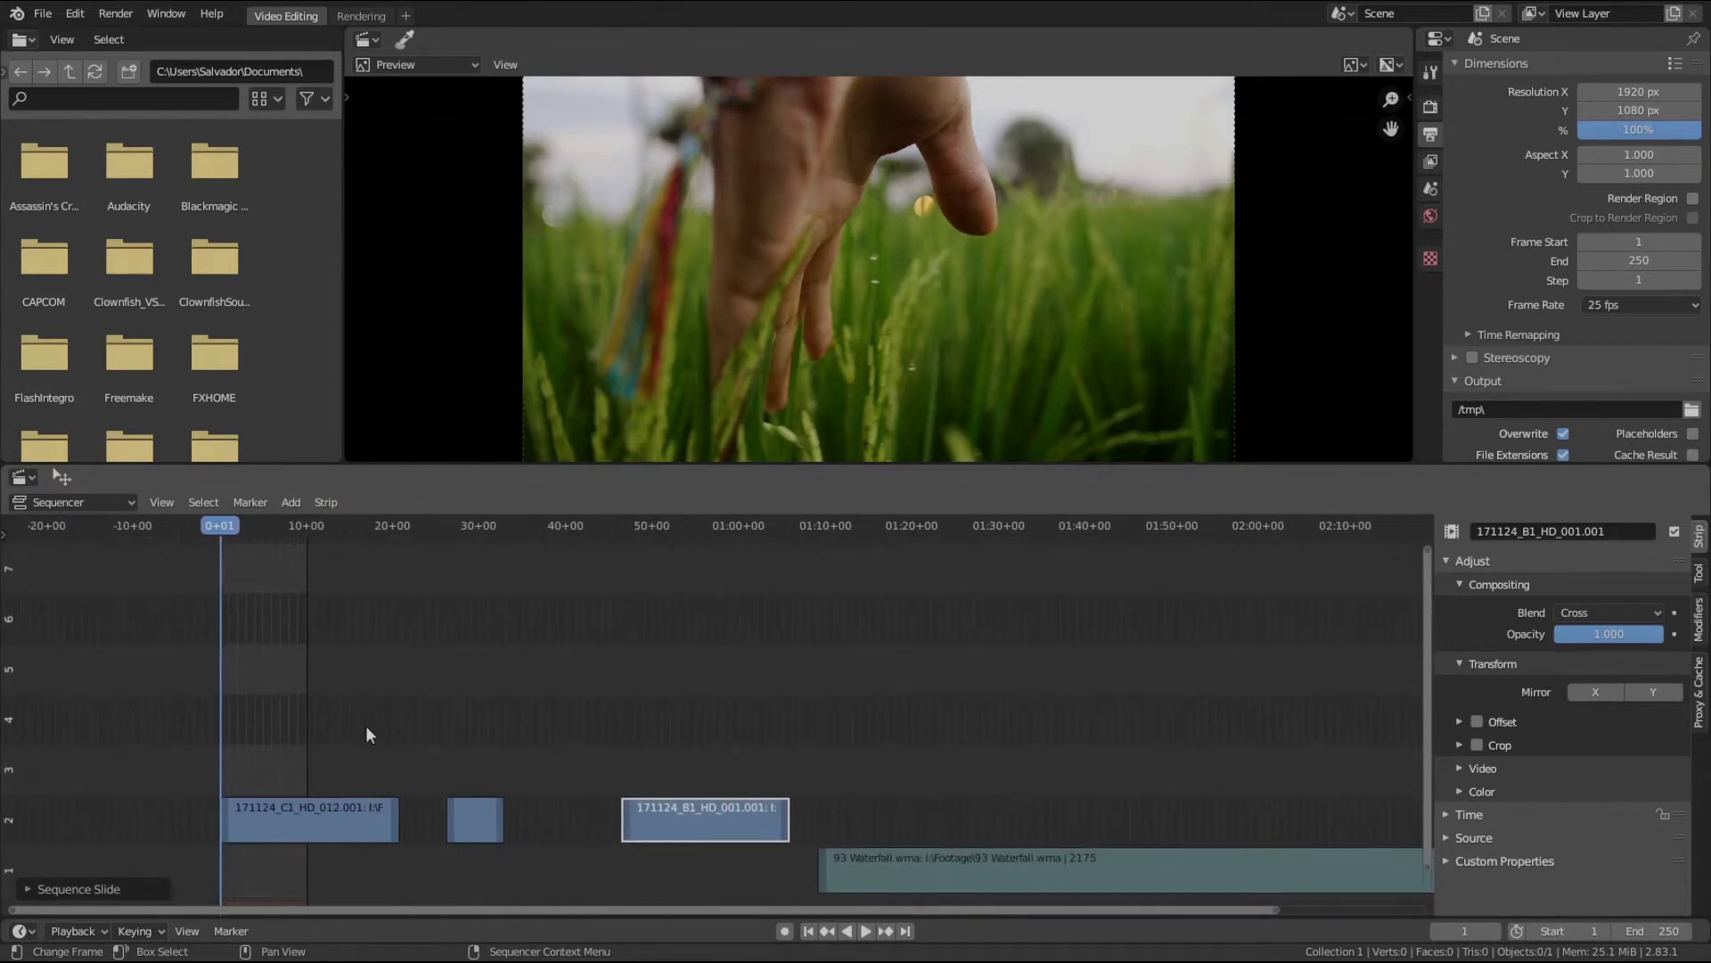
key("BackSpace")
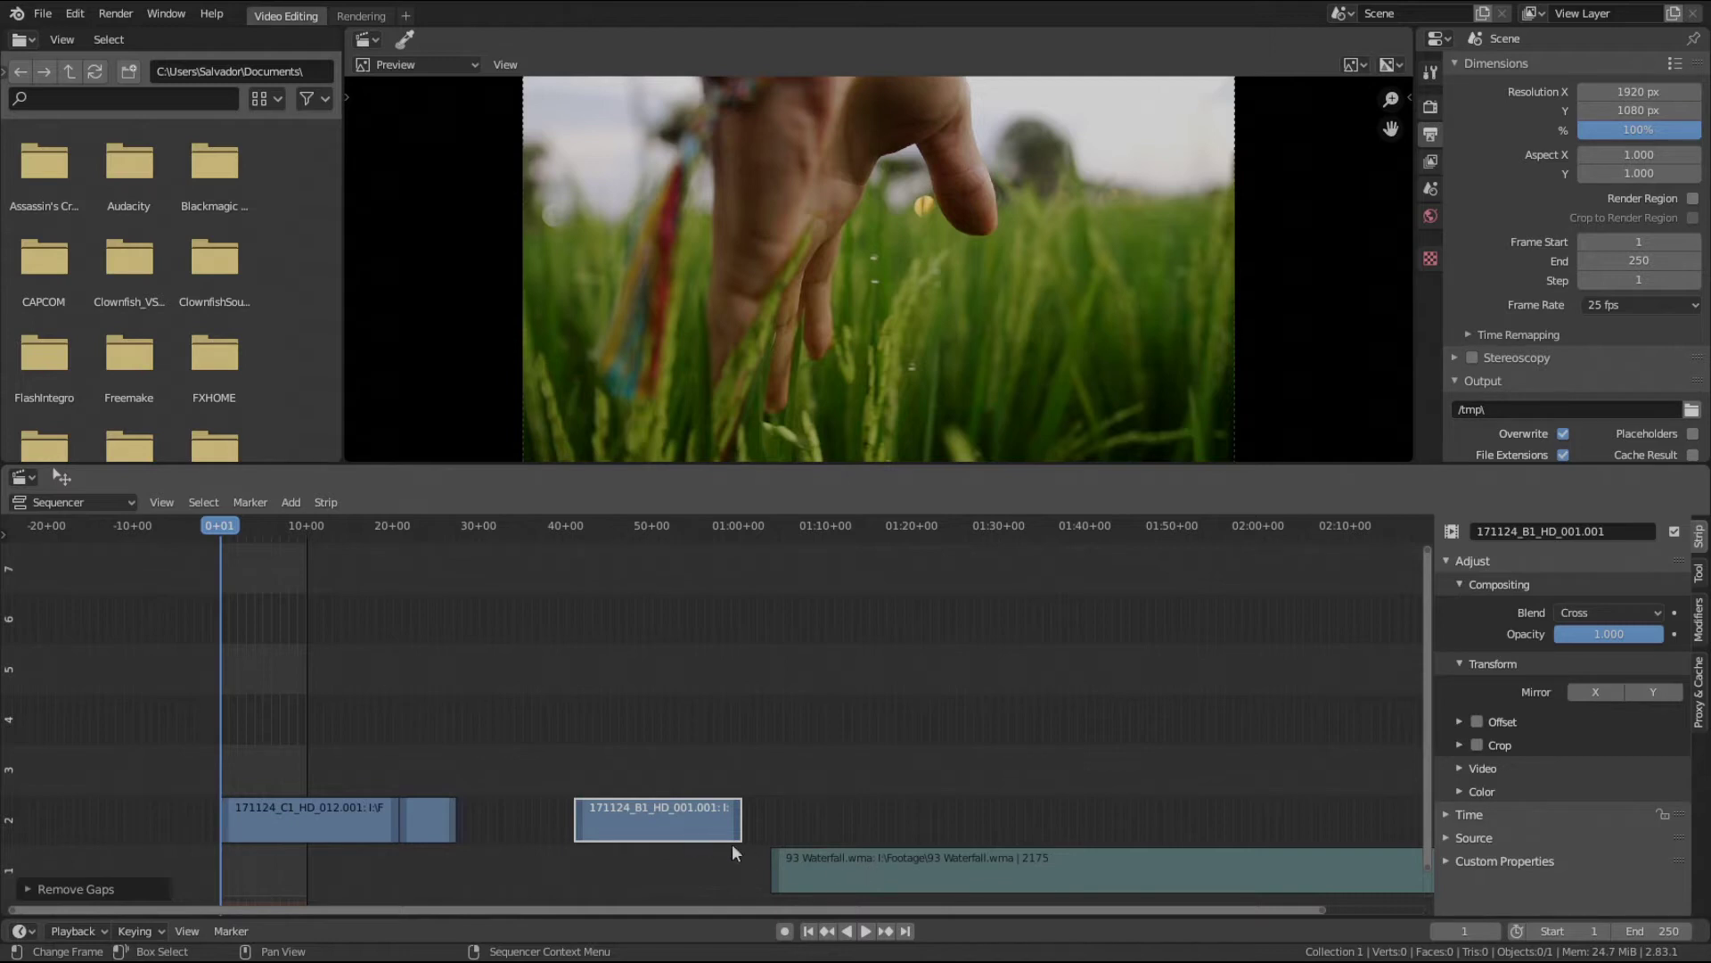
- Try the All Gaps option of the Remove Gaps operation, switching it on and back off
middle_click_drag(422, 852, 600, 823)
scroll(665, 812, "up", 2)
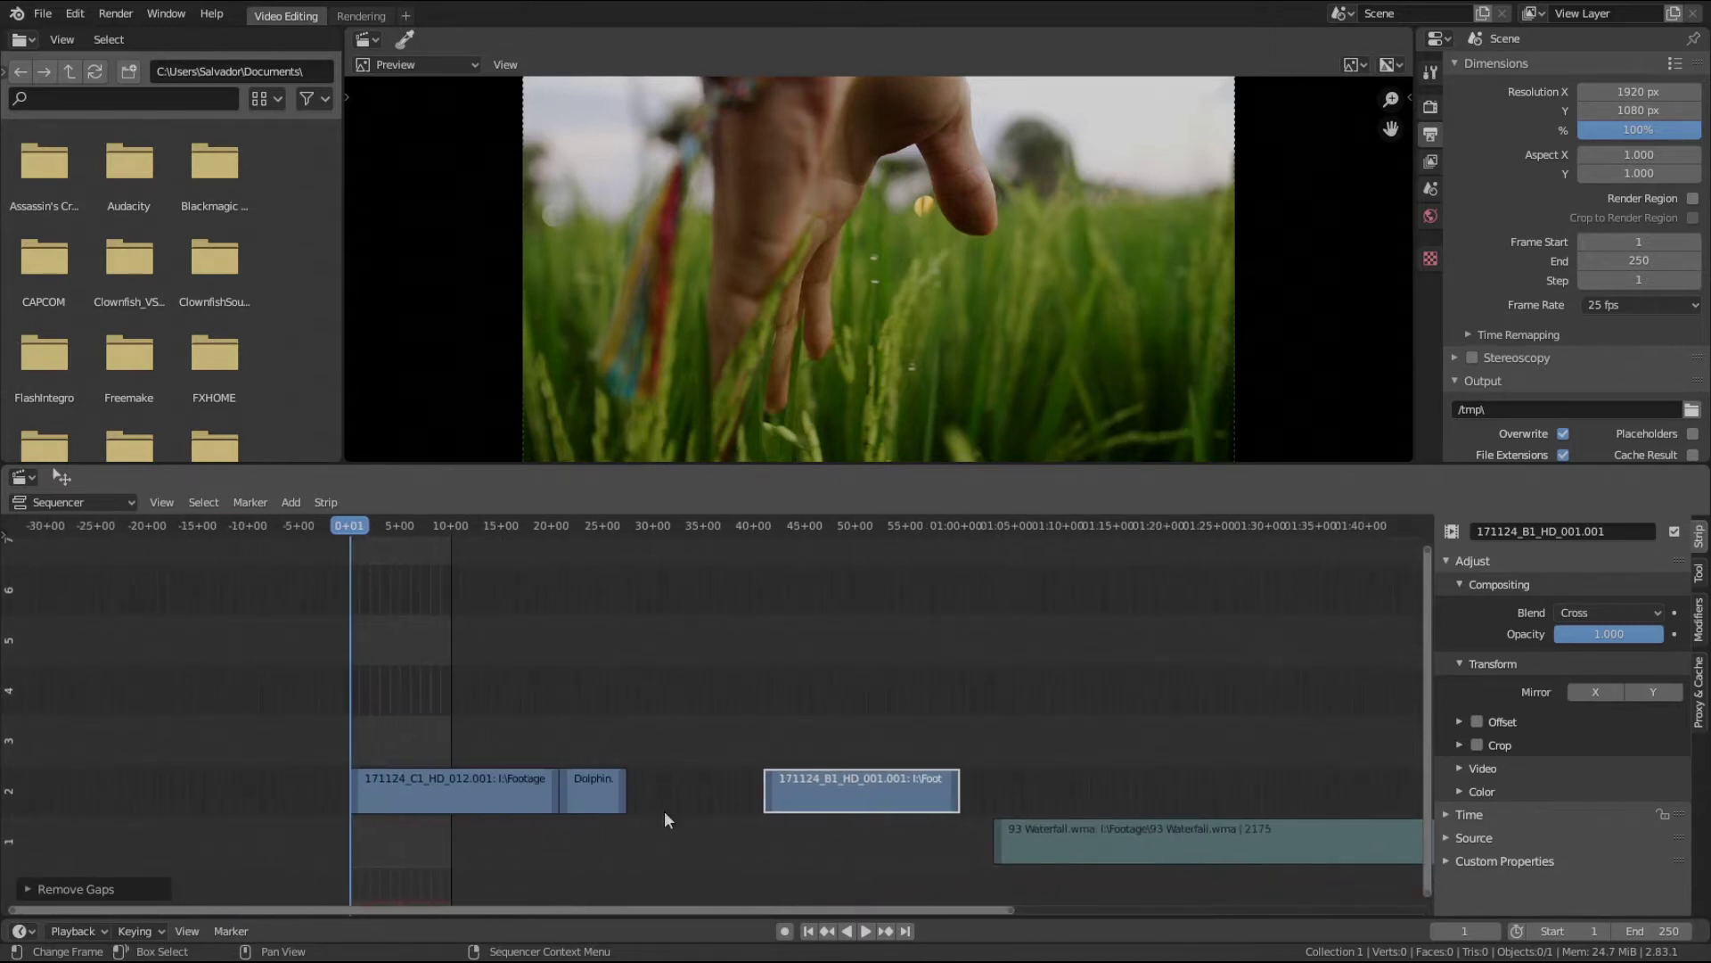
middle_click_drag(810, 793, 596, 800)
scroll(650, 805, "down", 2)
middle_click_drag(318, 813, 422, 804)
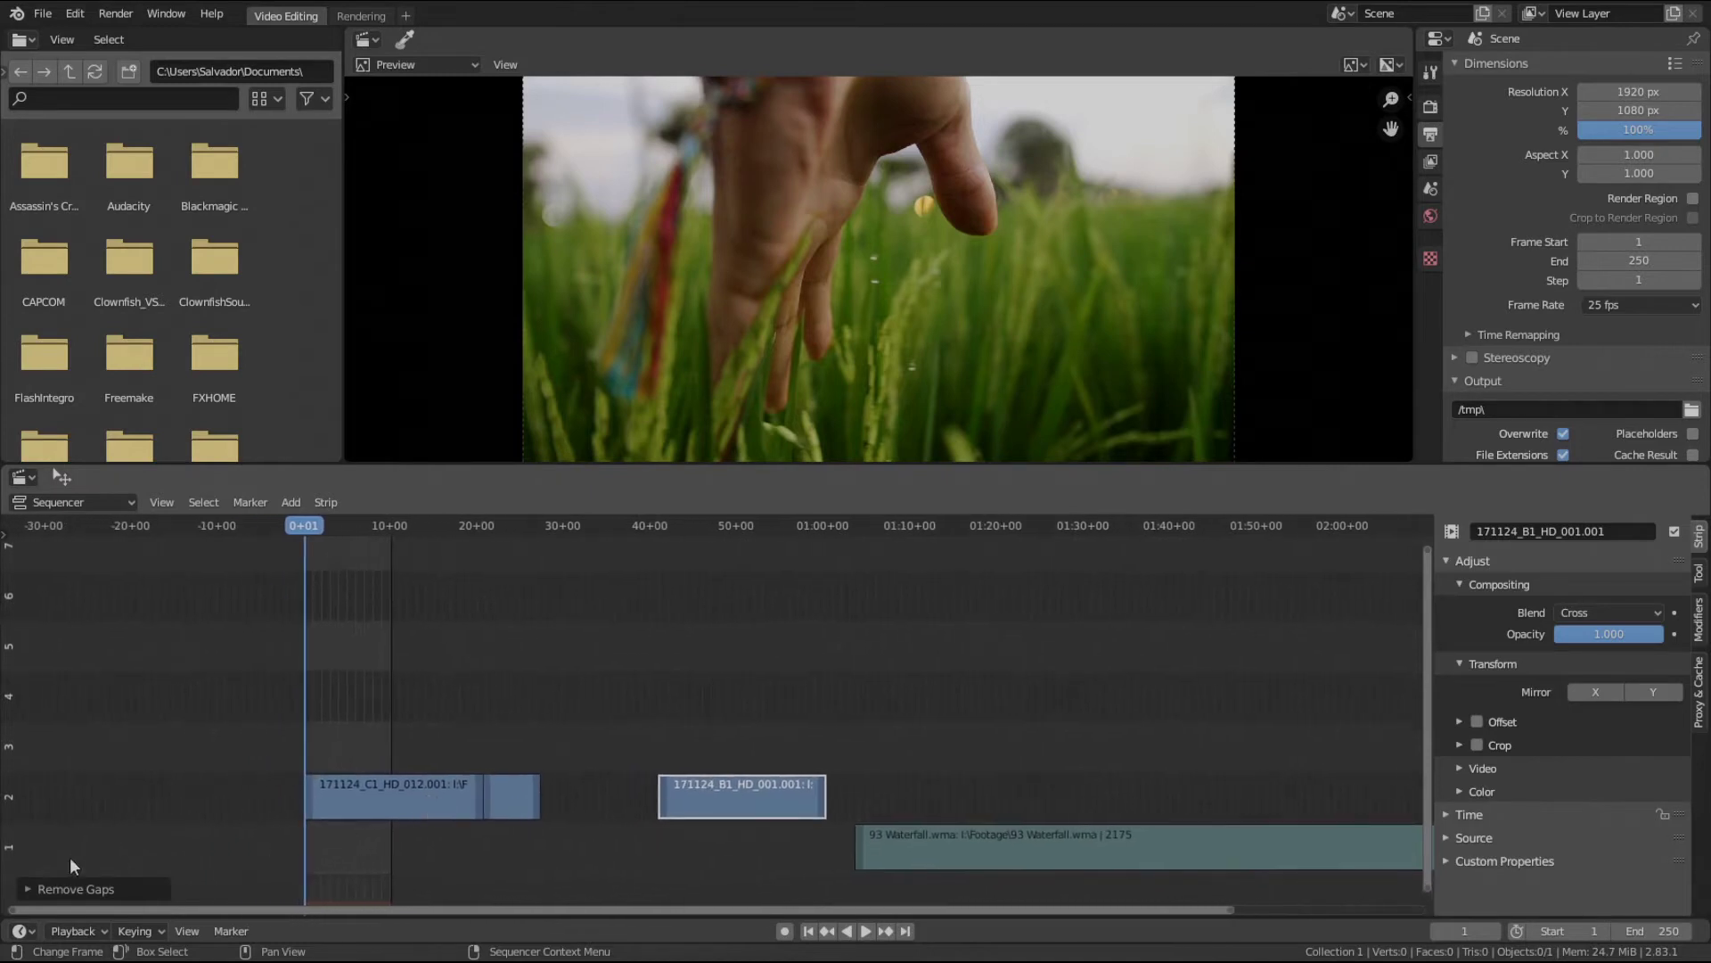
left_click(29, 882)
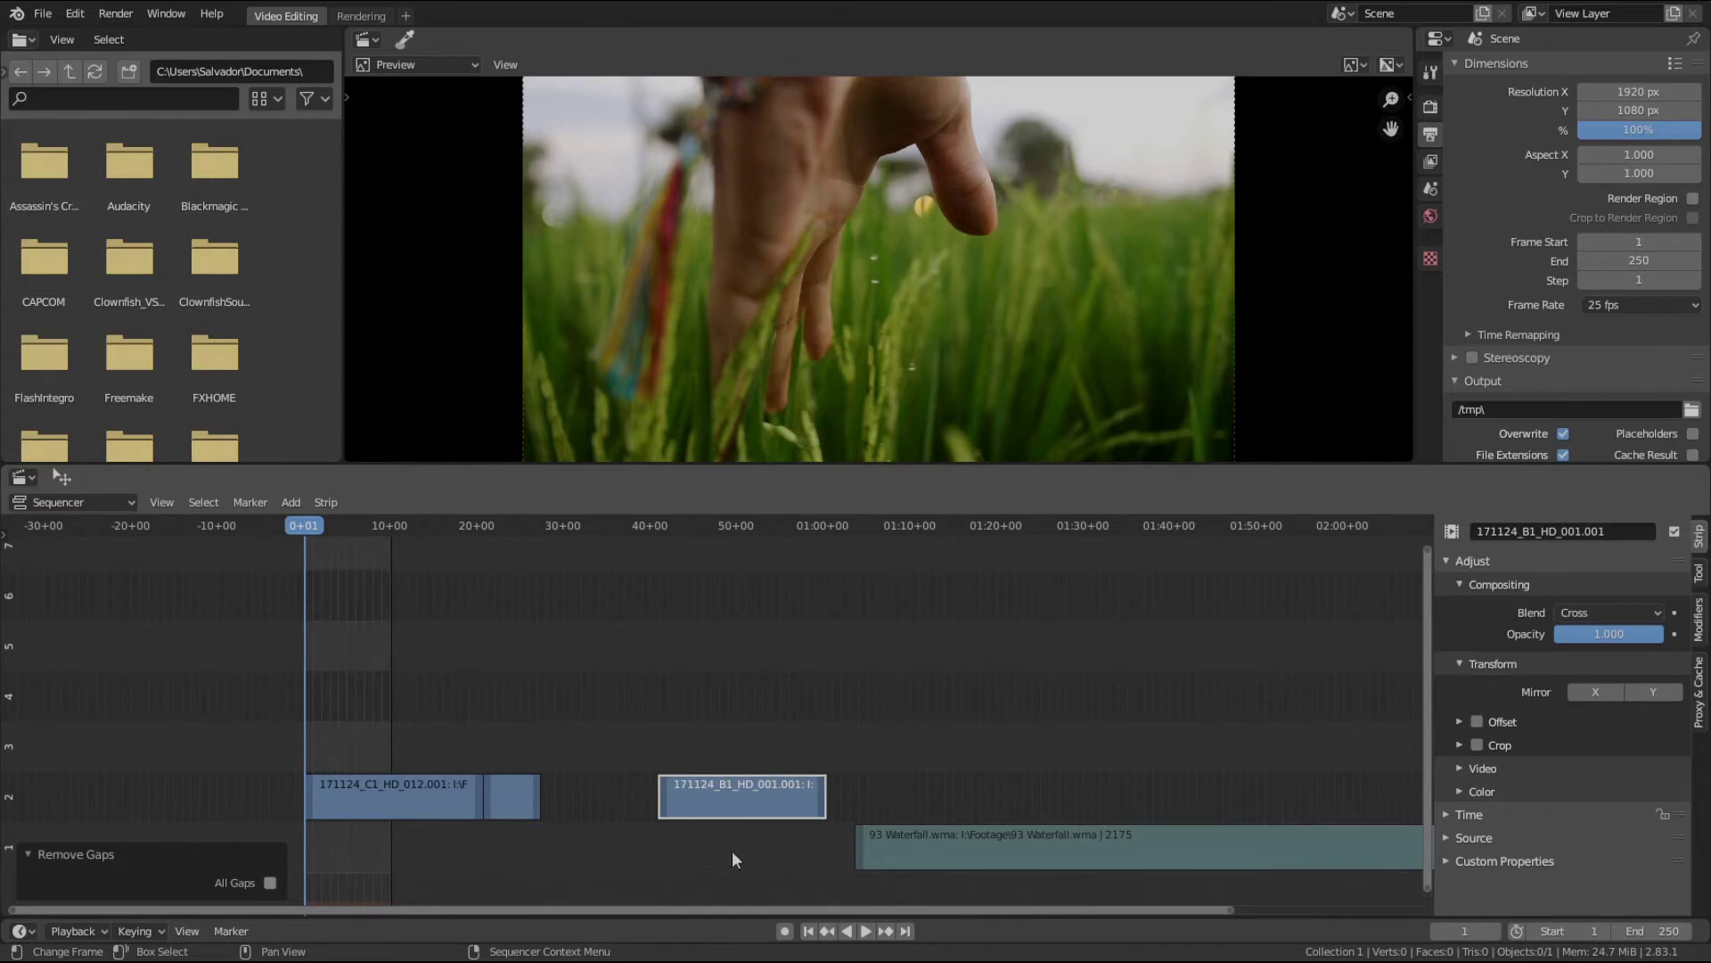
left_click(271, 883)
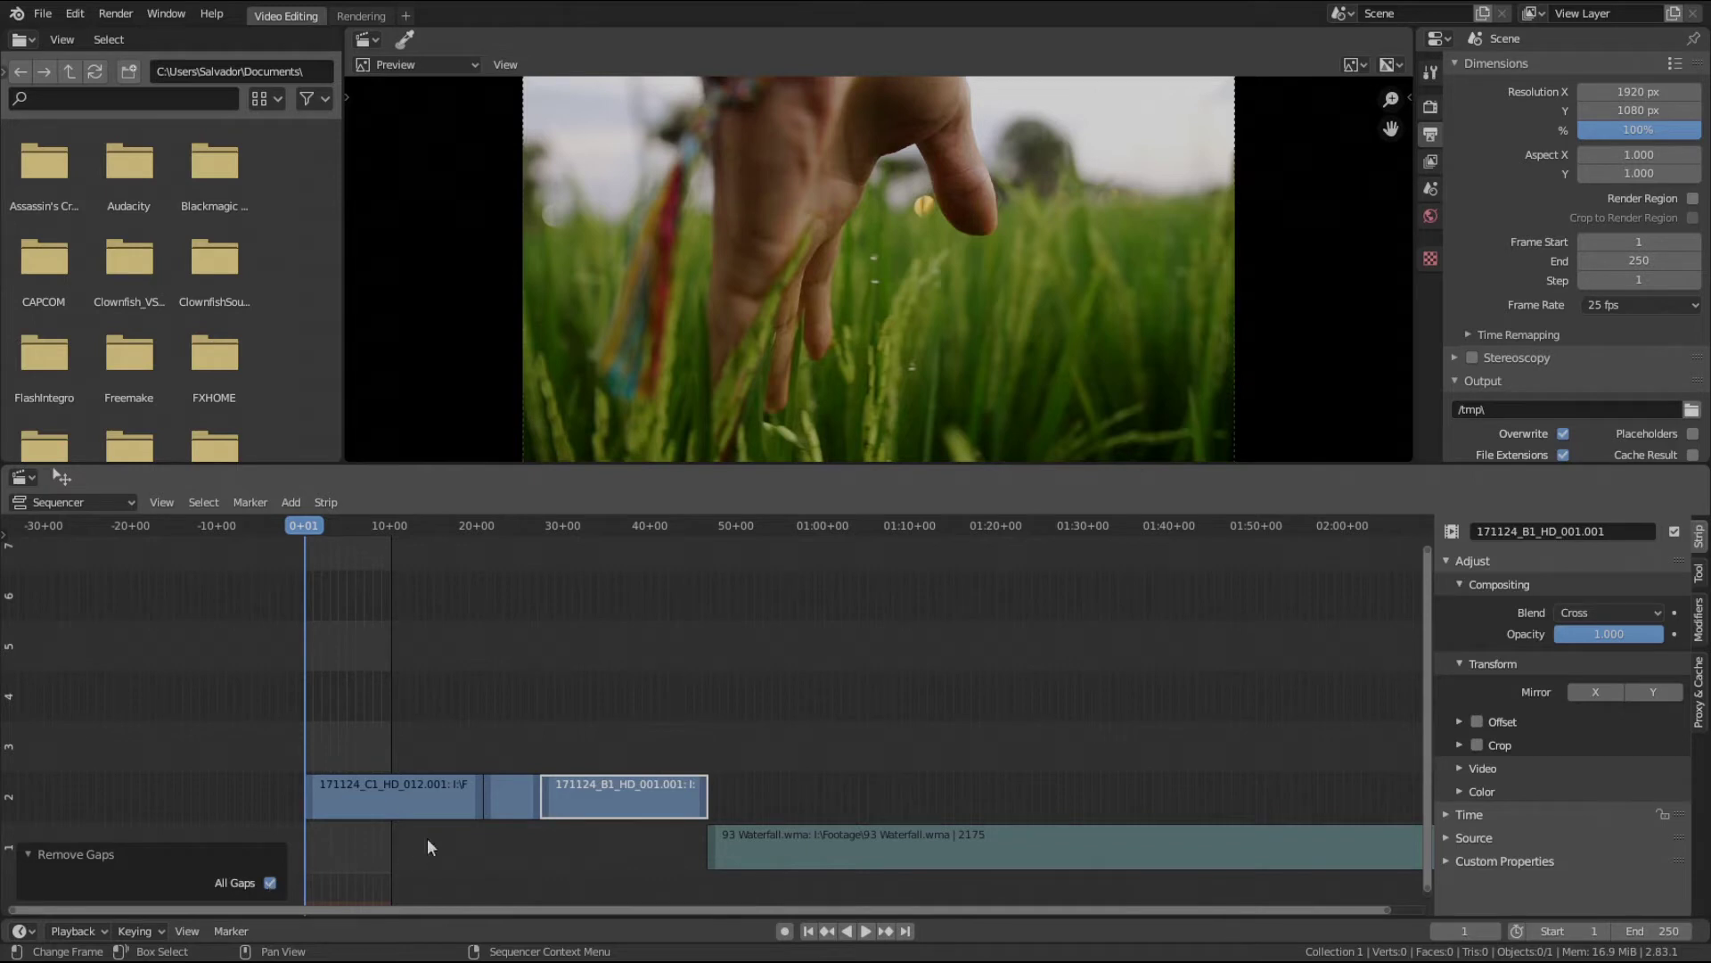
left_click(270, 884)
- Remove the remaining gaps one after another so the 171124_B1_HD_001 and 93 Waterfall strips close up behind the Dolphin strip
left_click(458, 732)
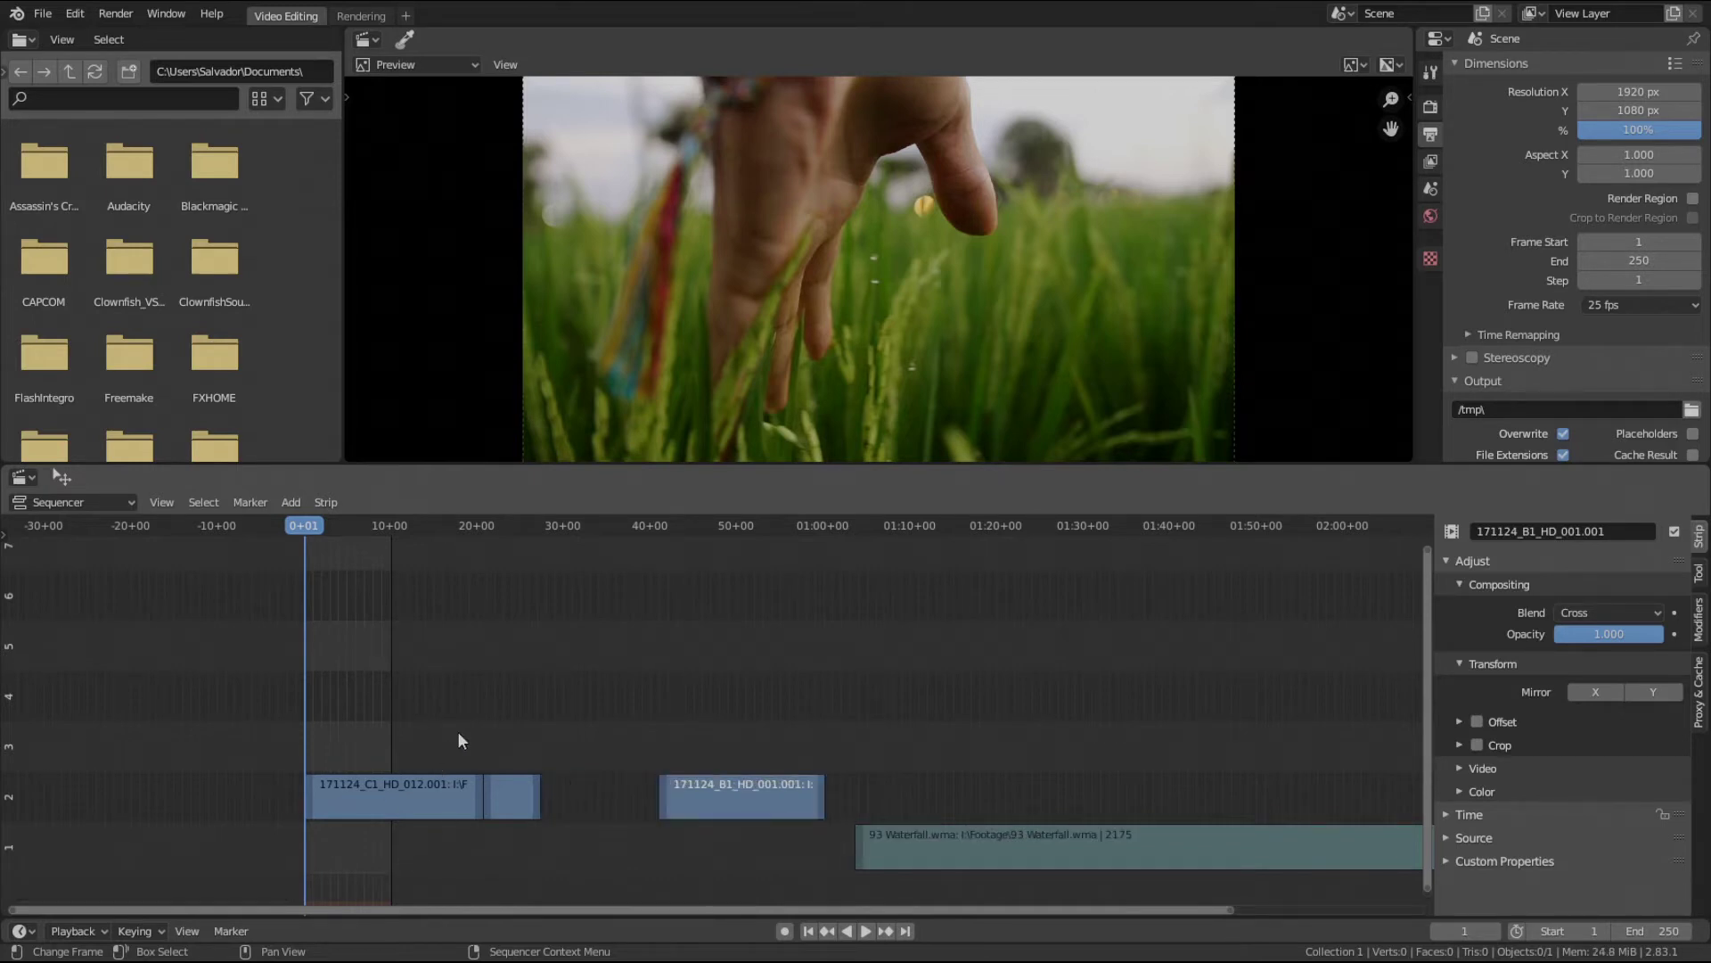
key("BackSpace")
key("BackSpace")
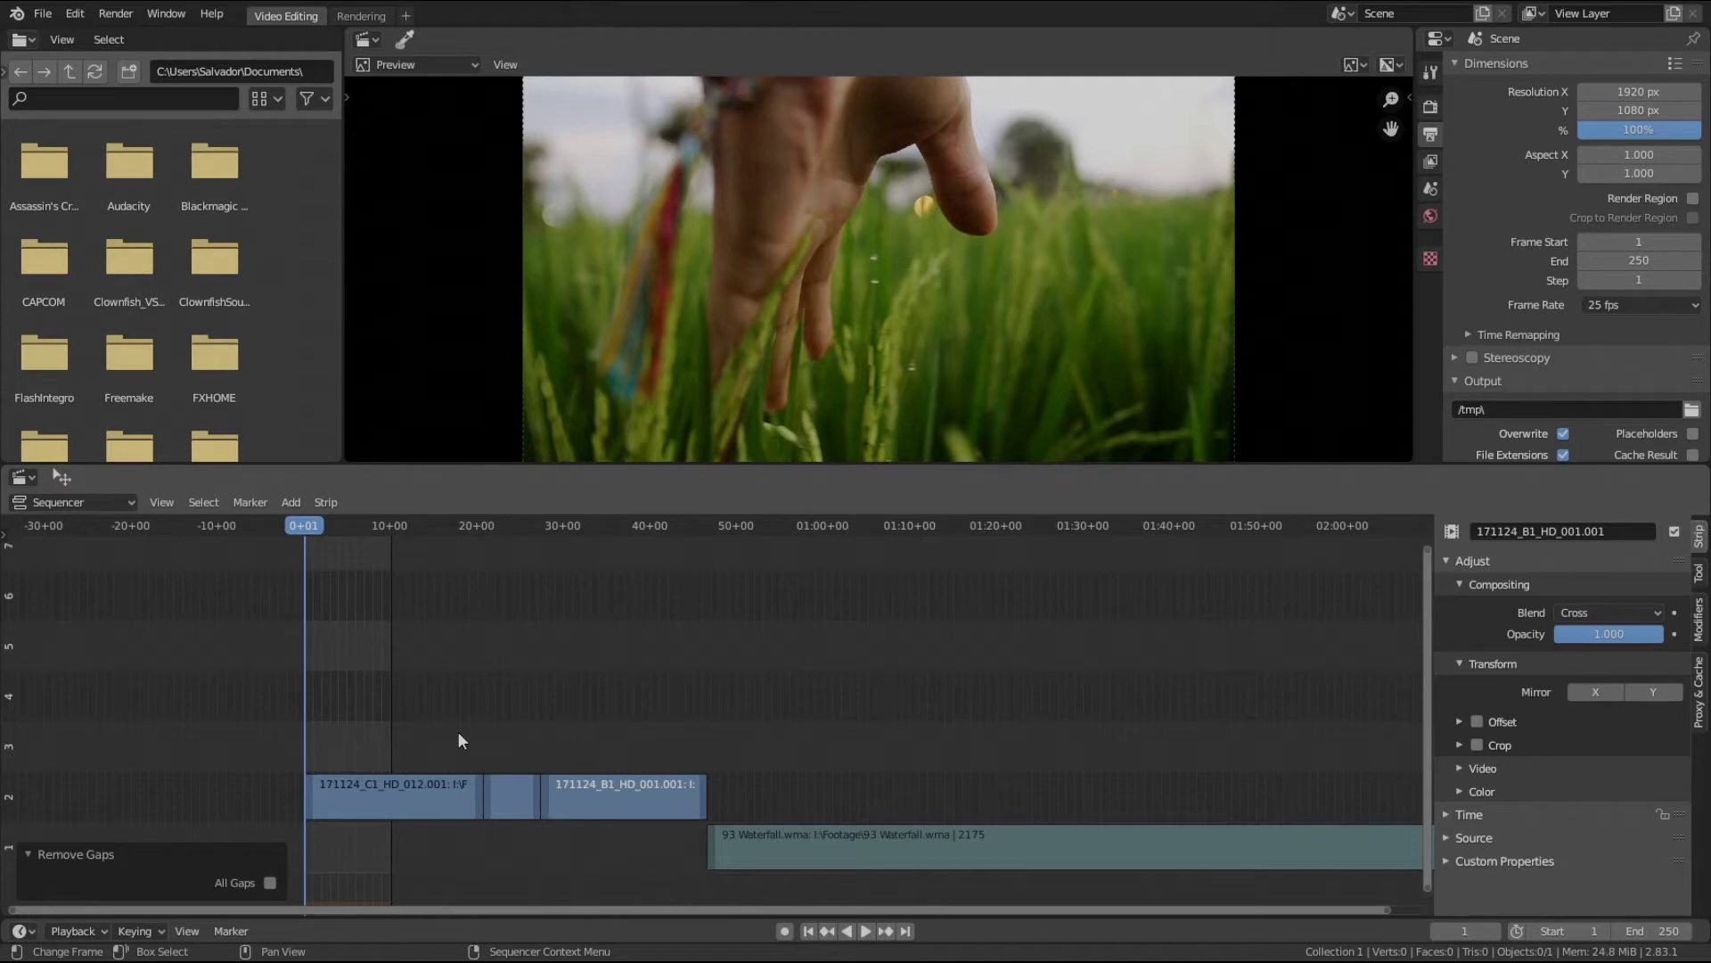
middle_click_drag(647, 715, 684, 718)
scroll(507, 727, "down", 5)
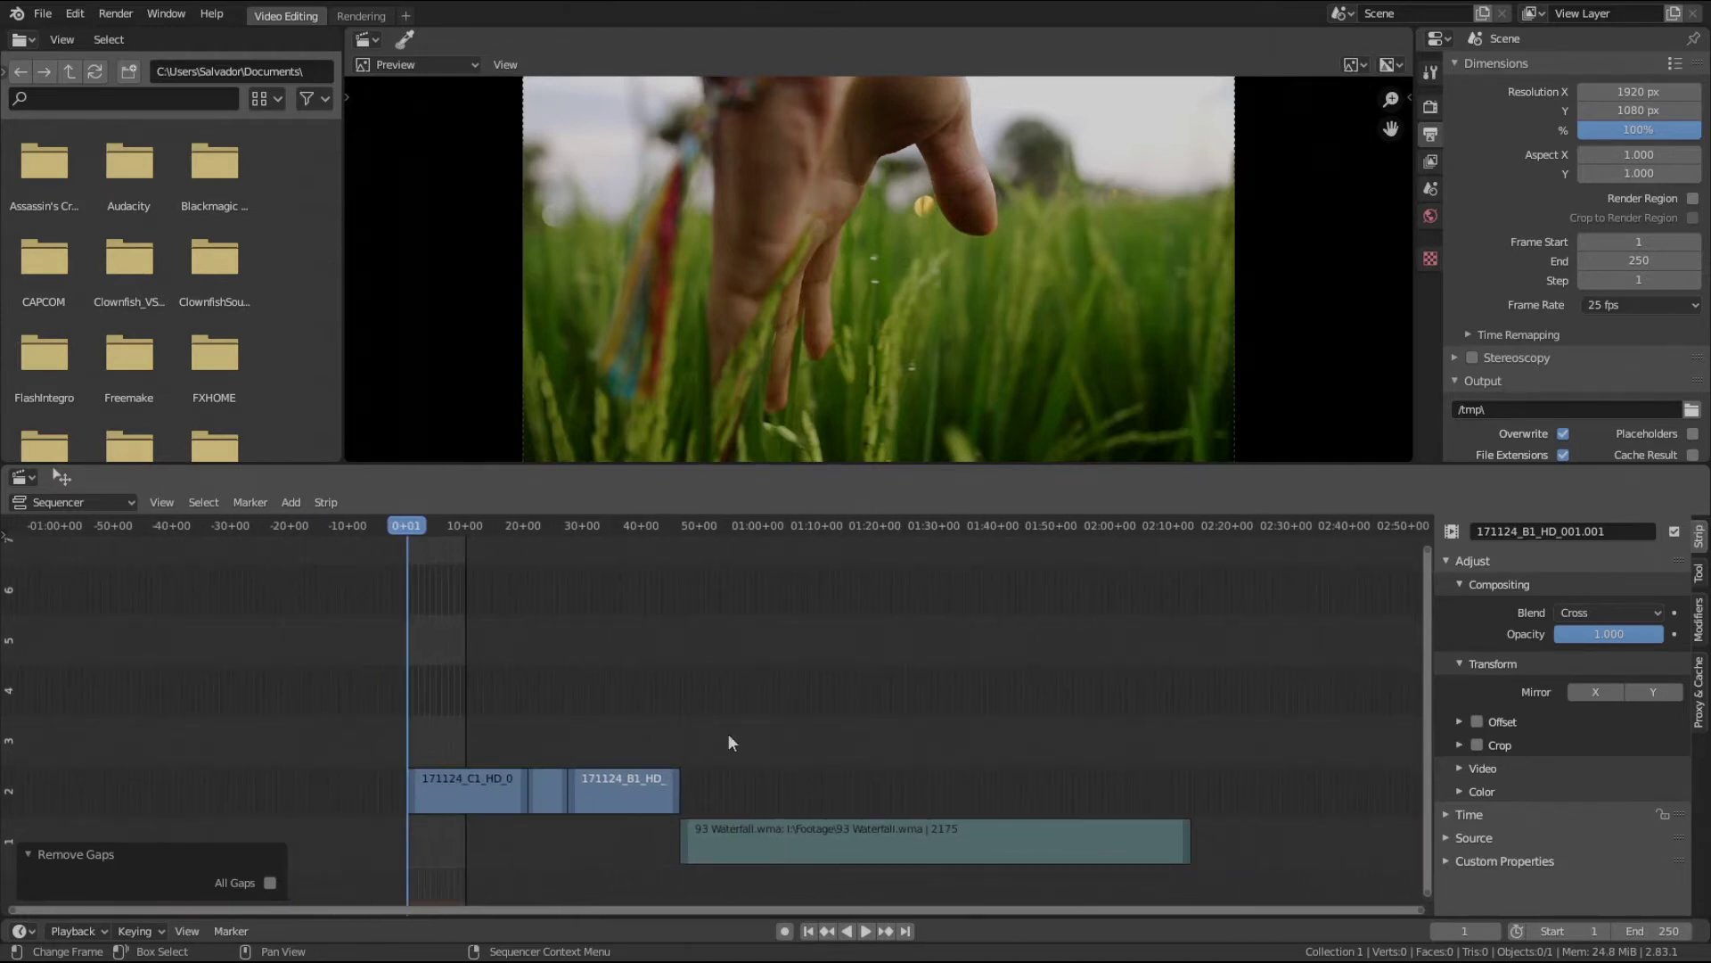
- Select the three movie strips on channel 2 and set the scene's frame range to match them
scroll(513, 745, "up", 4)
scroll(461, 739, "up", 2)
middle_click_drag(530, 738, 610, 740)
left_click(403, 784)
left_click(529, 782, "shift")
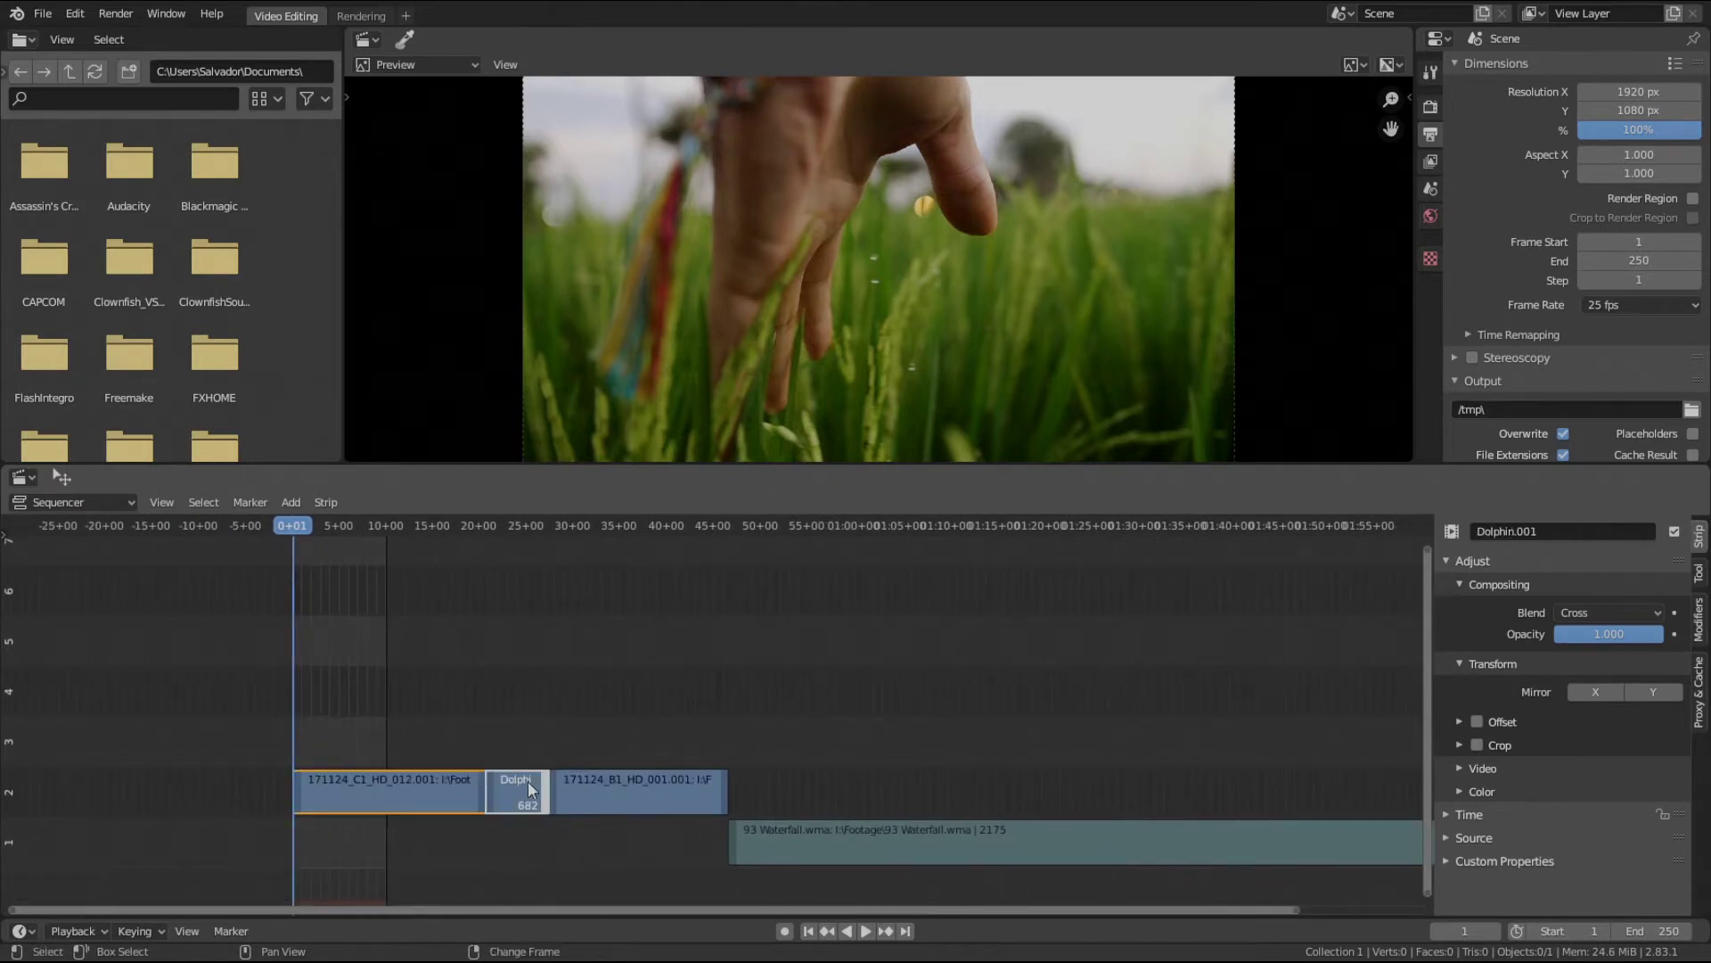
left_click(601, 777, "shift")
left_click(403, 783)
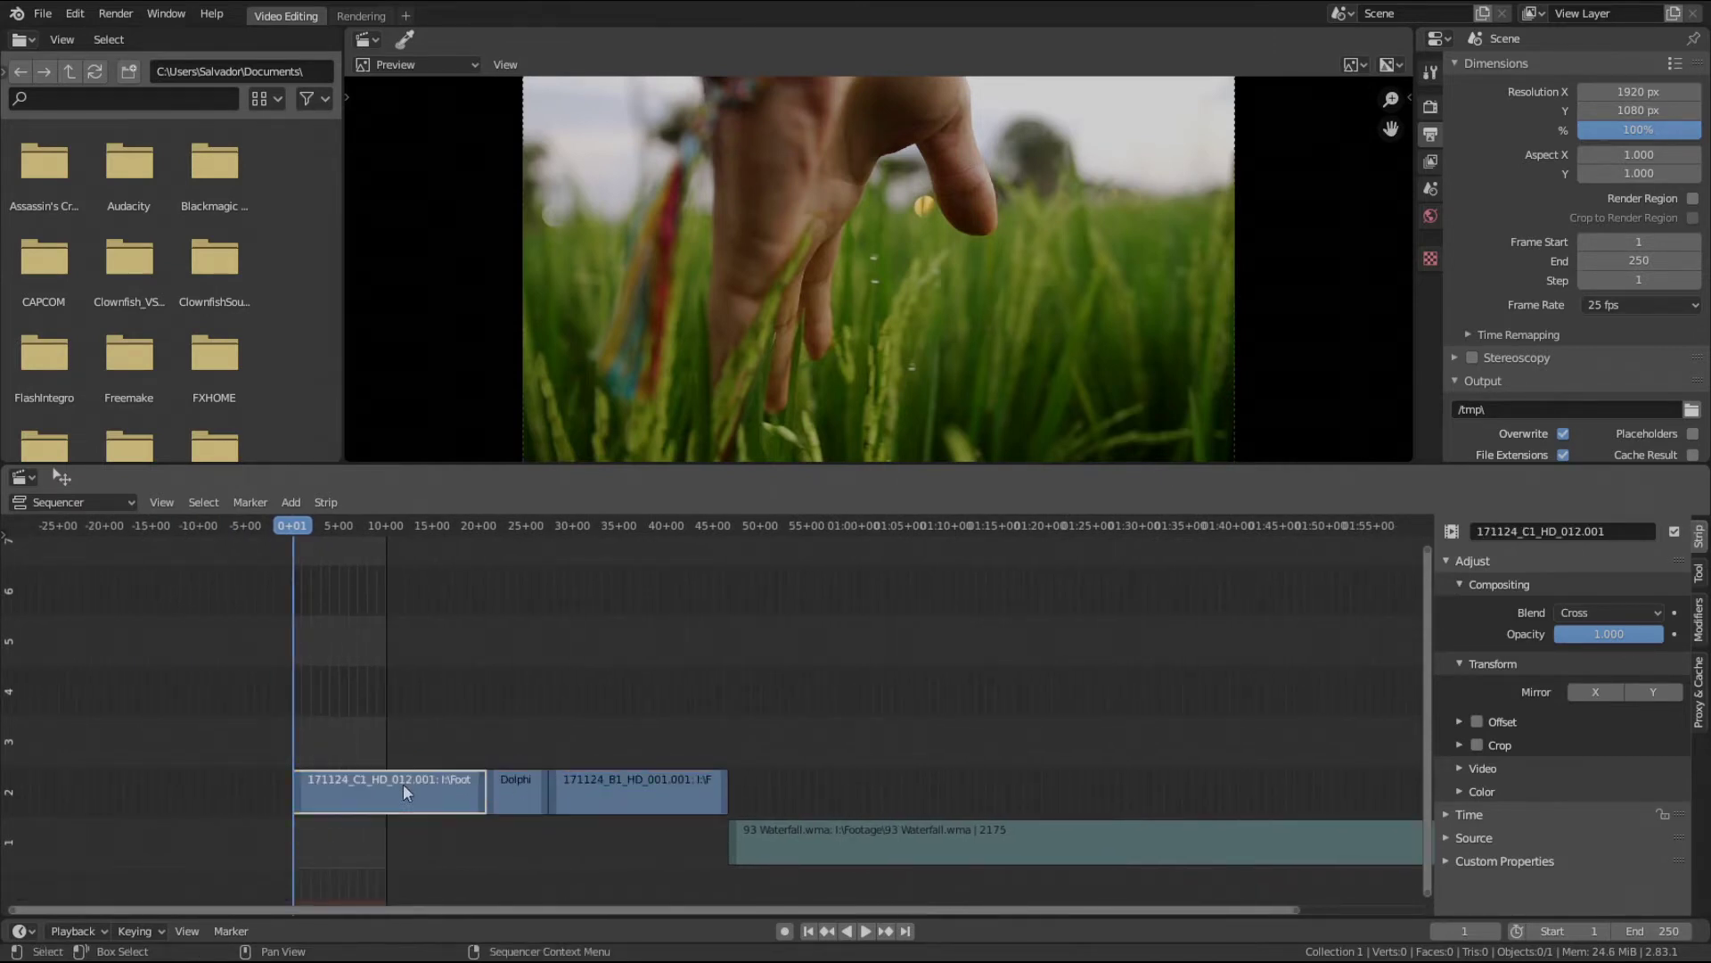
left_click(517, 779, "shift")
left_click(611, 775, "shift")
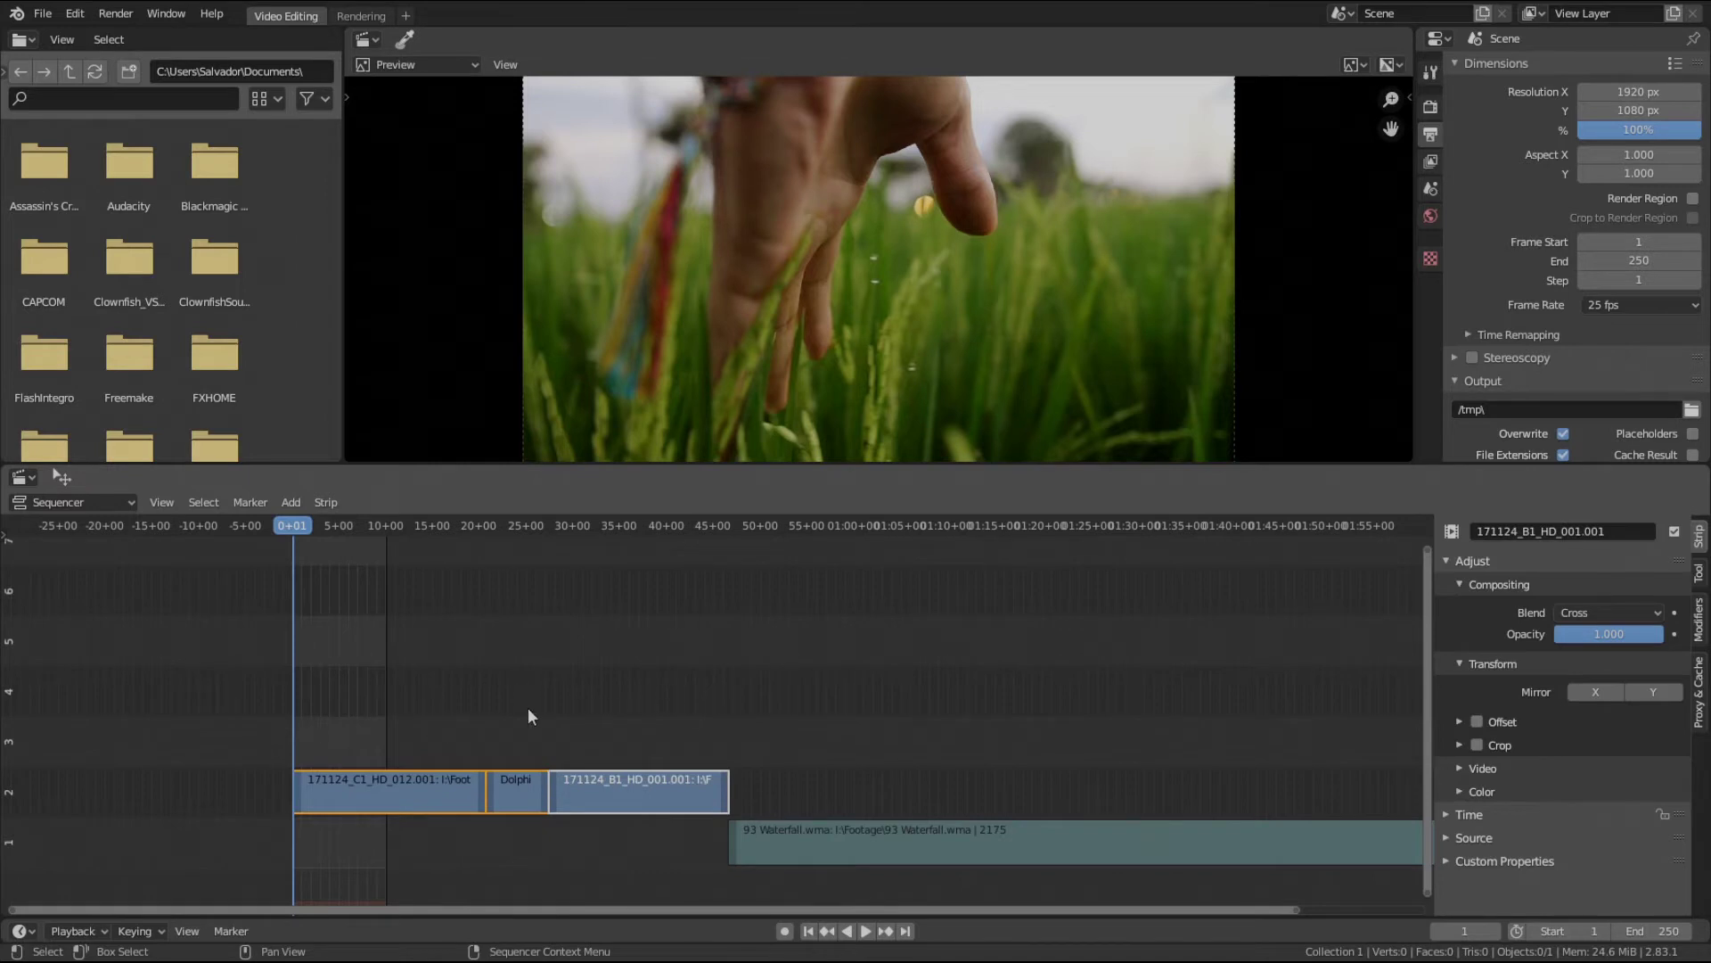
middle_click_drag(611, 691, 535, 657)
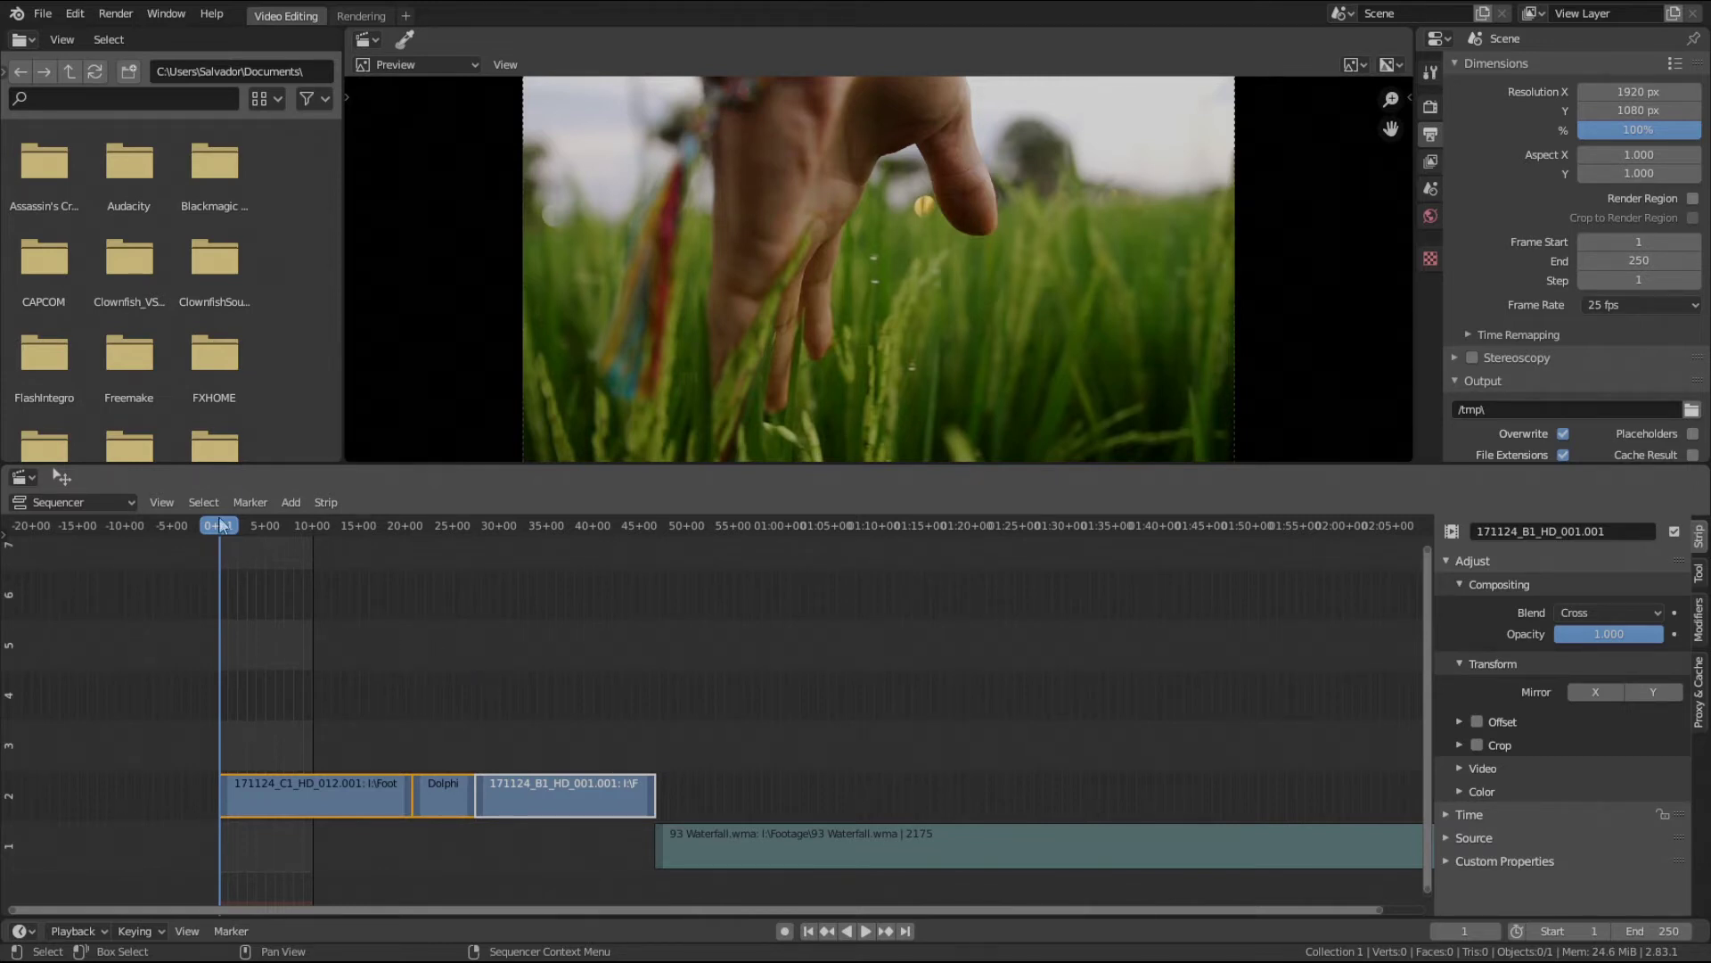
left_click(166, 502)
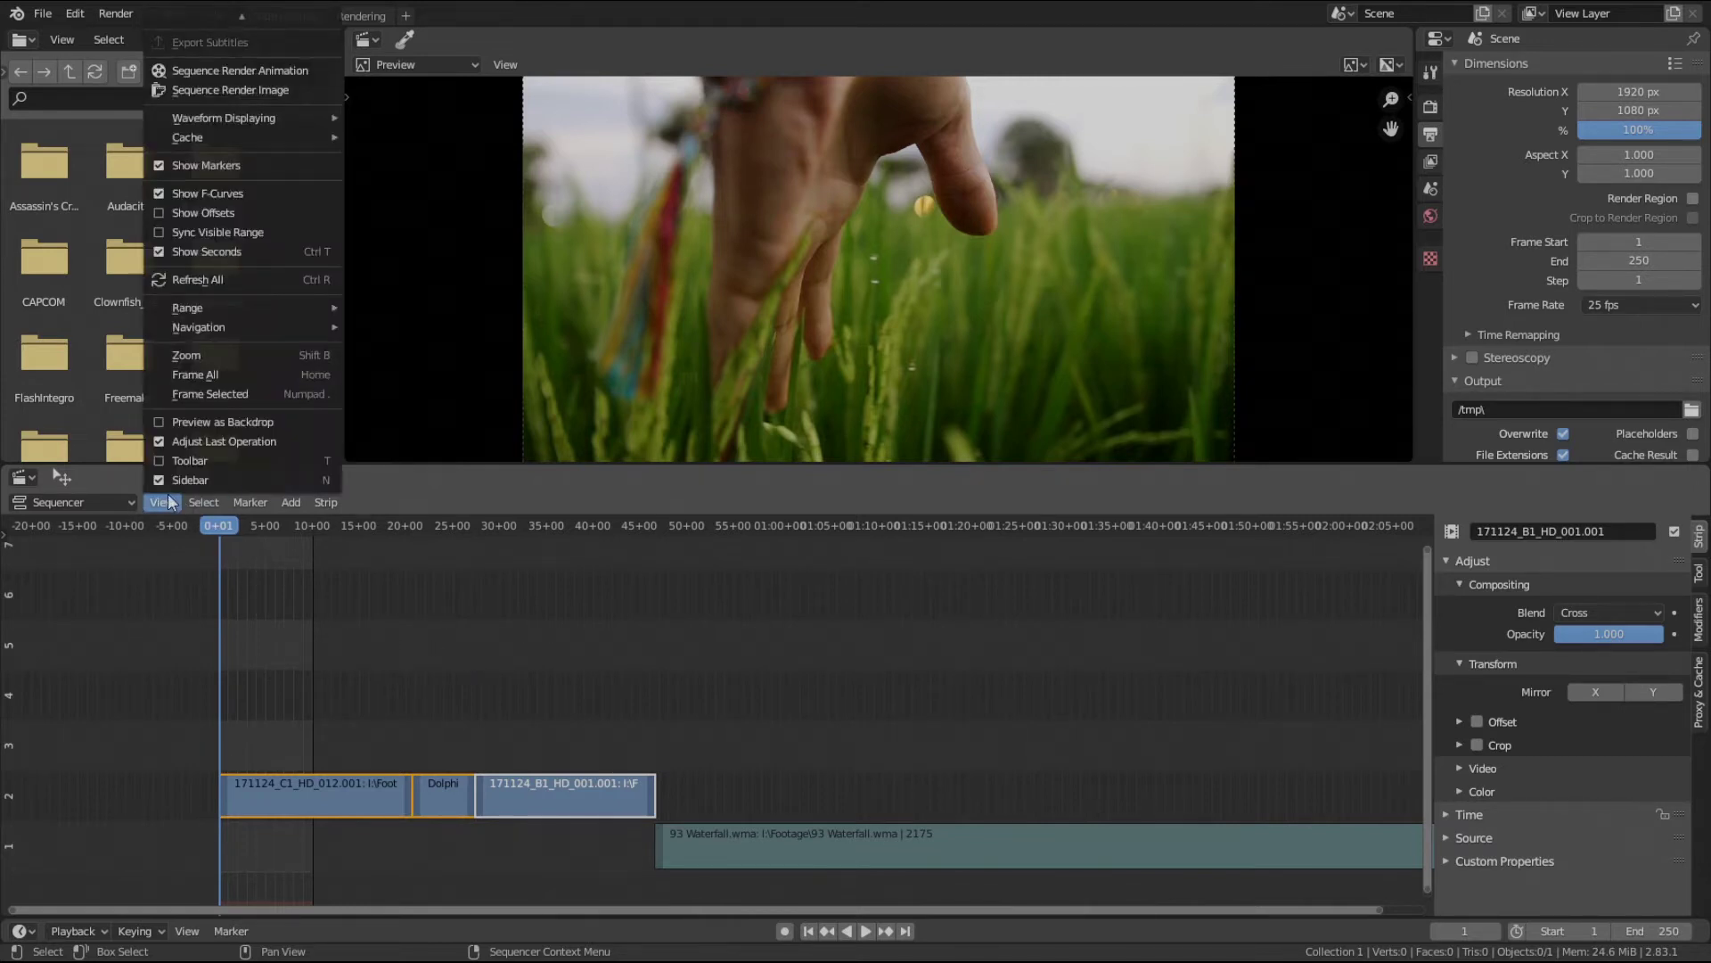
mouse_move(242, 307)
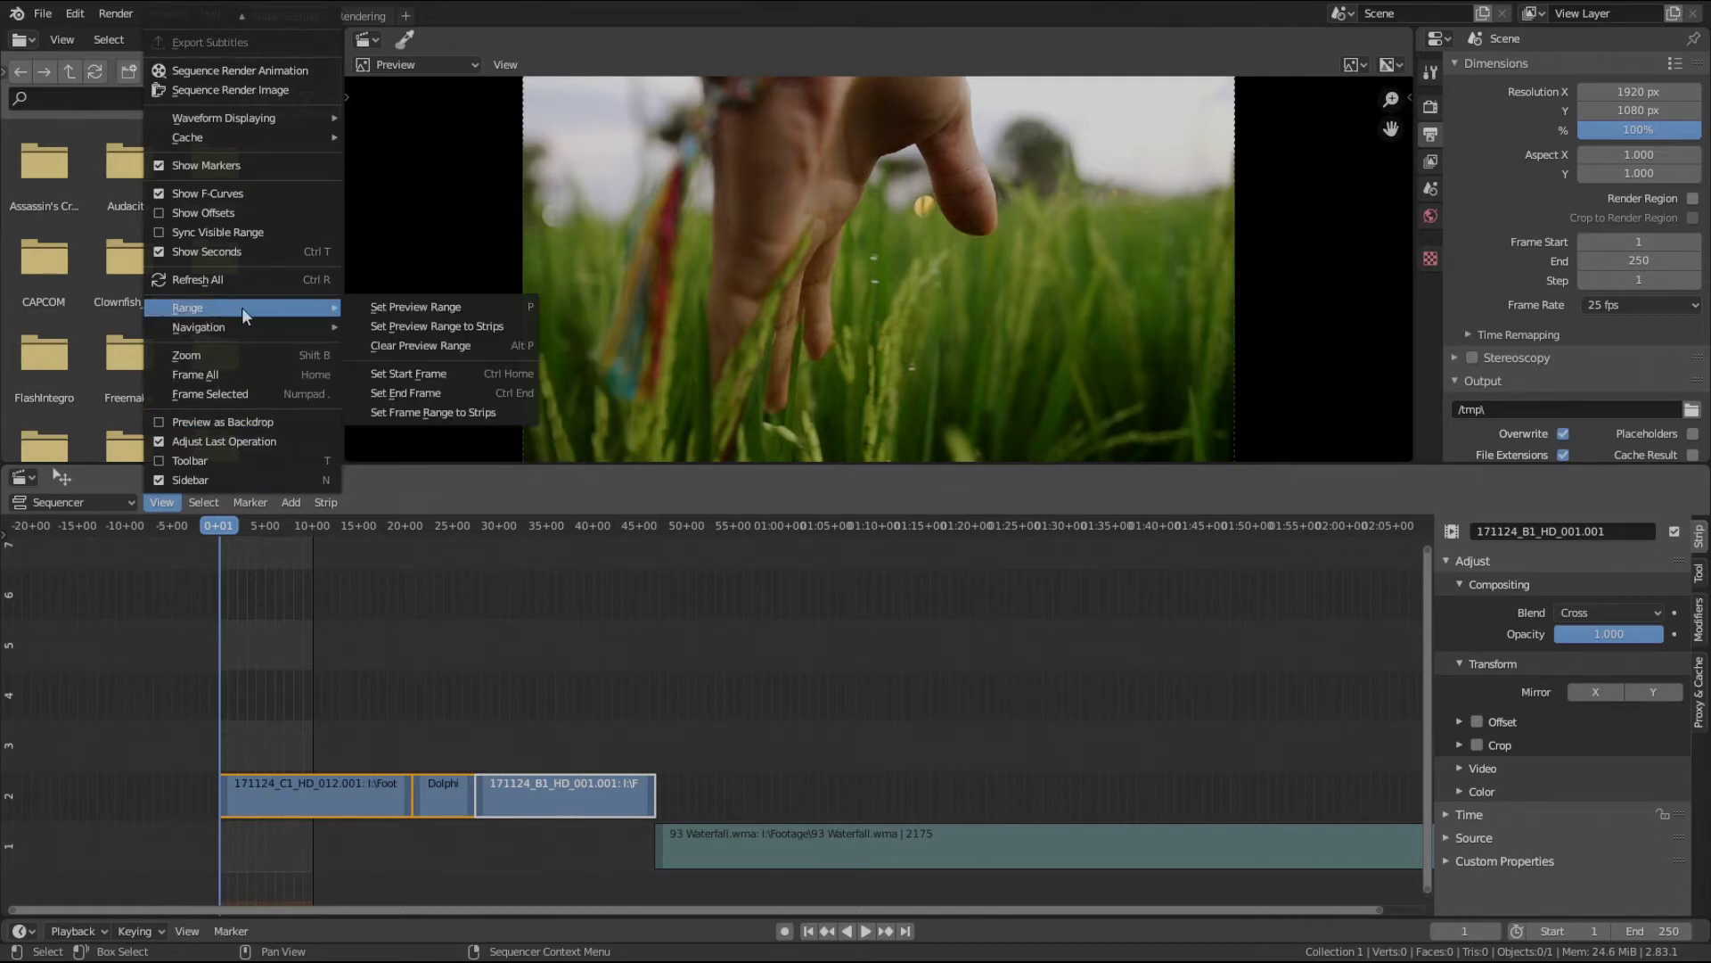
left_click(510, 406)
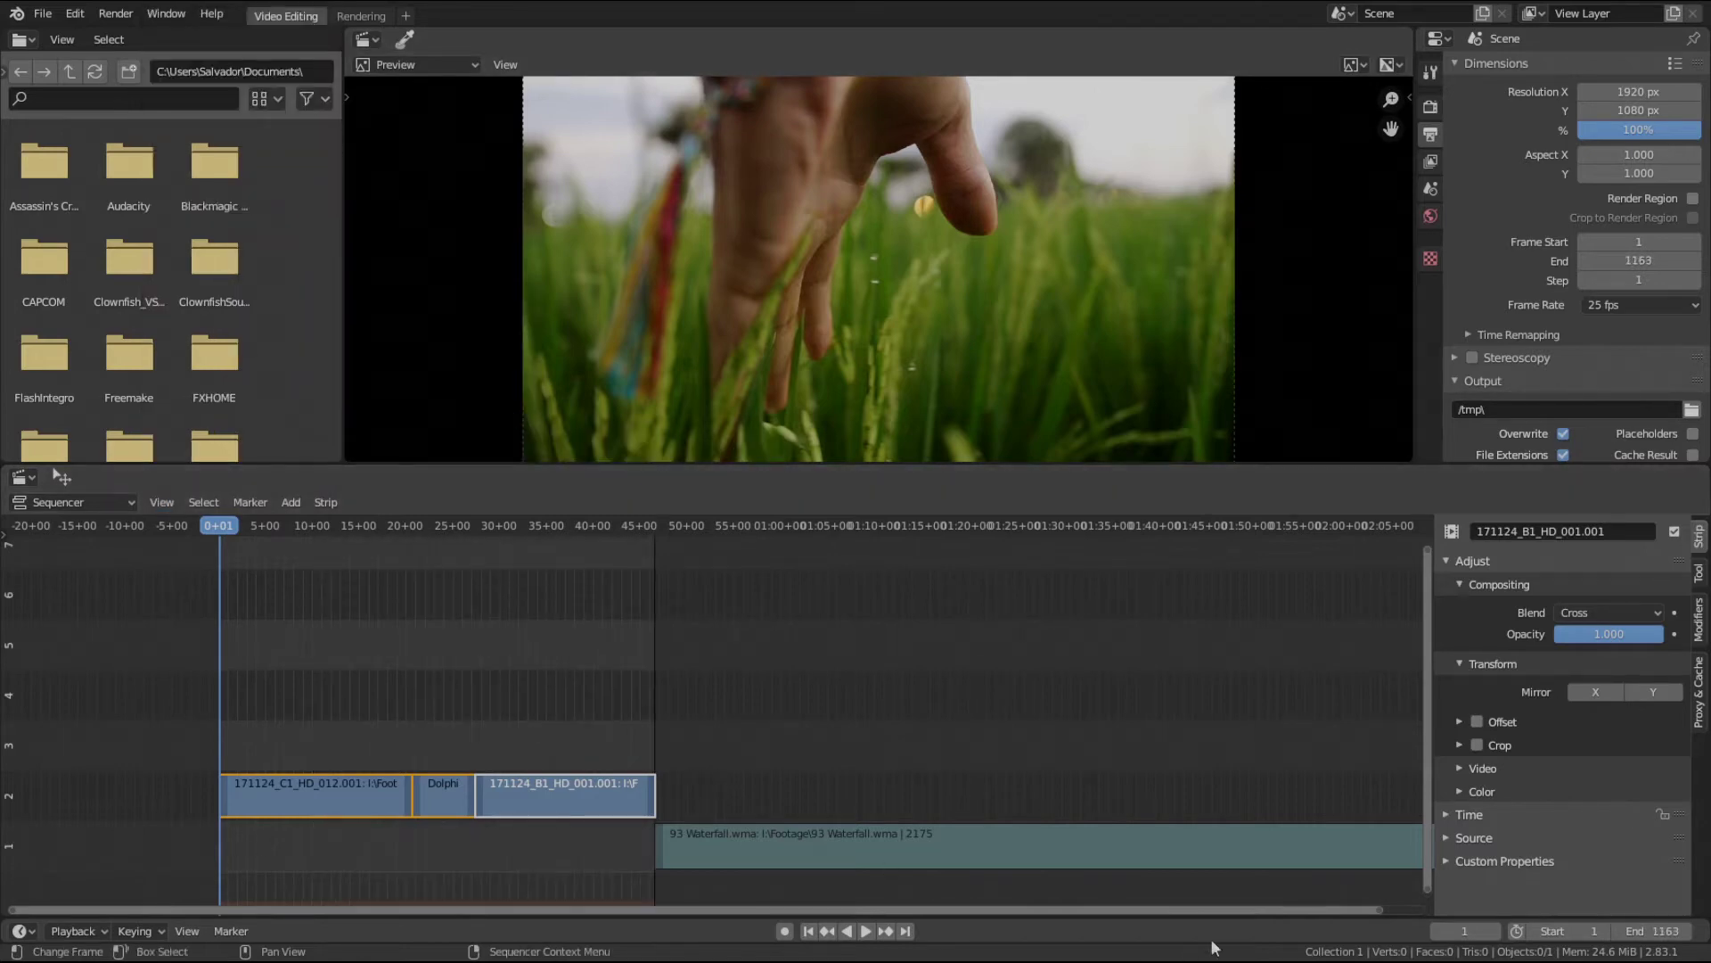
middle_click_drag(701, 763, 806, 757)
scroll(786, 754, "up", 2)
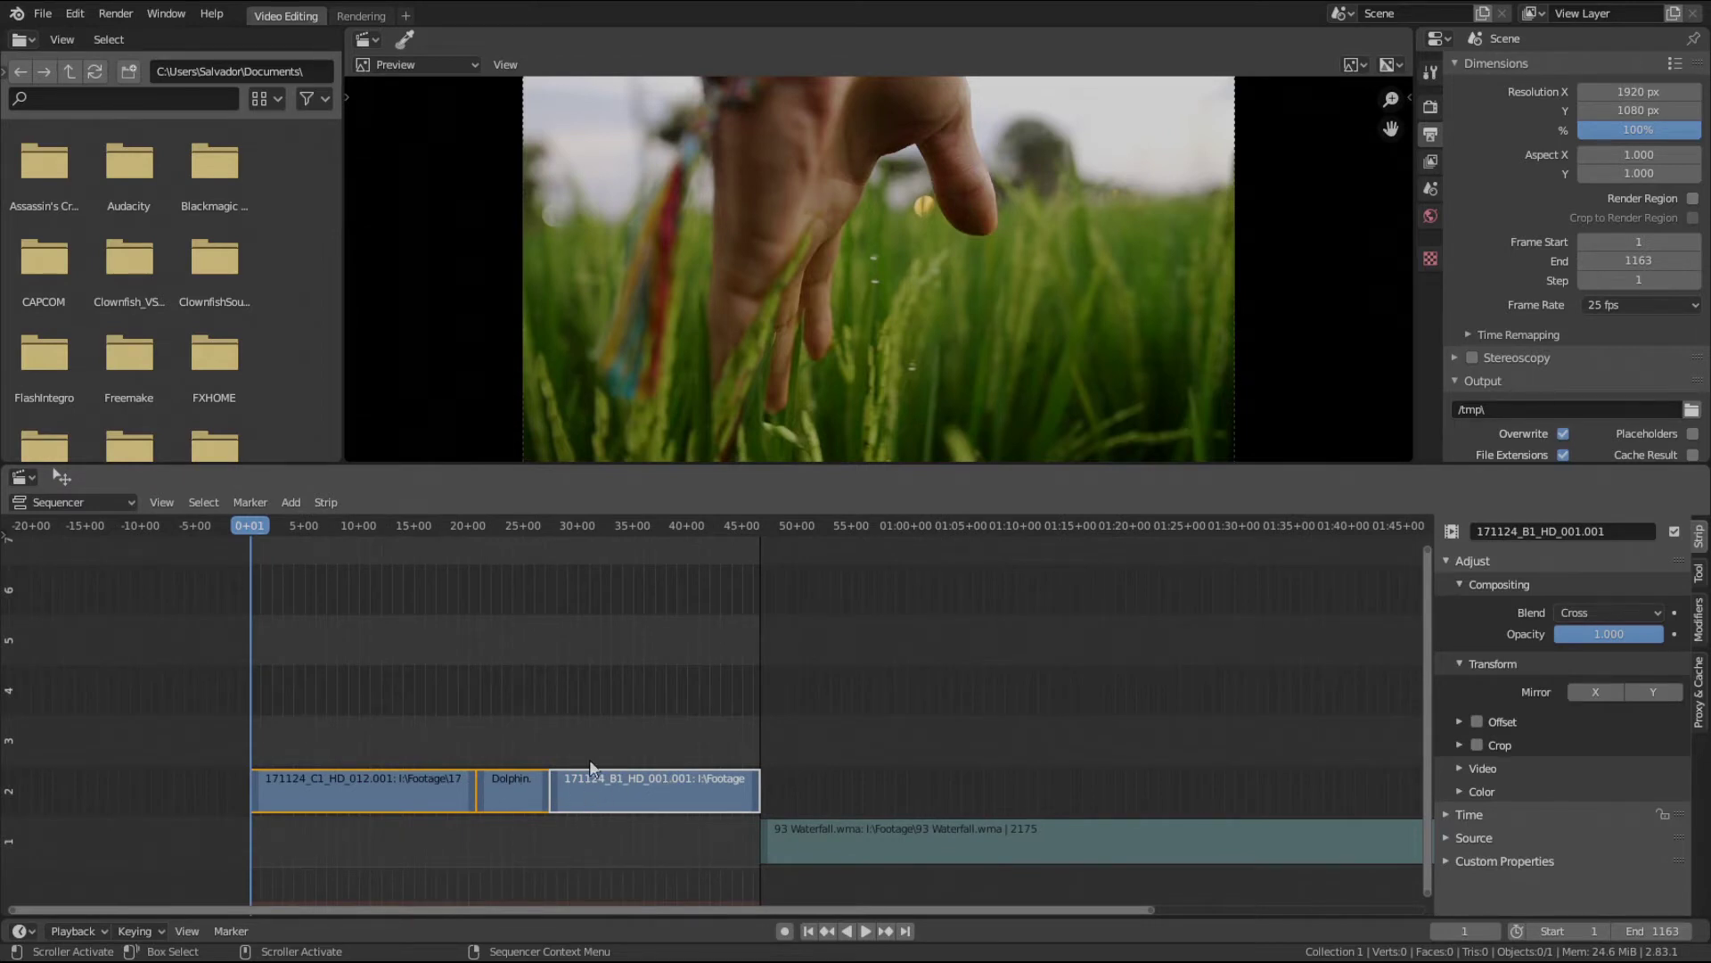
scroll(554, 733, "down", 2)
middle_click_drag(587, 726, 459, 736)
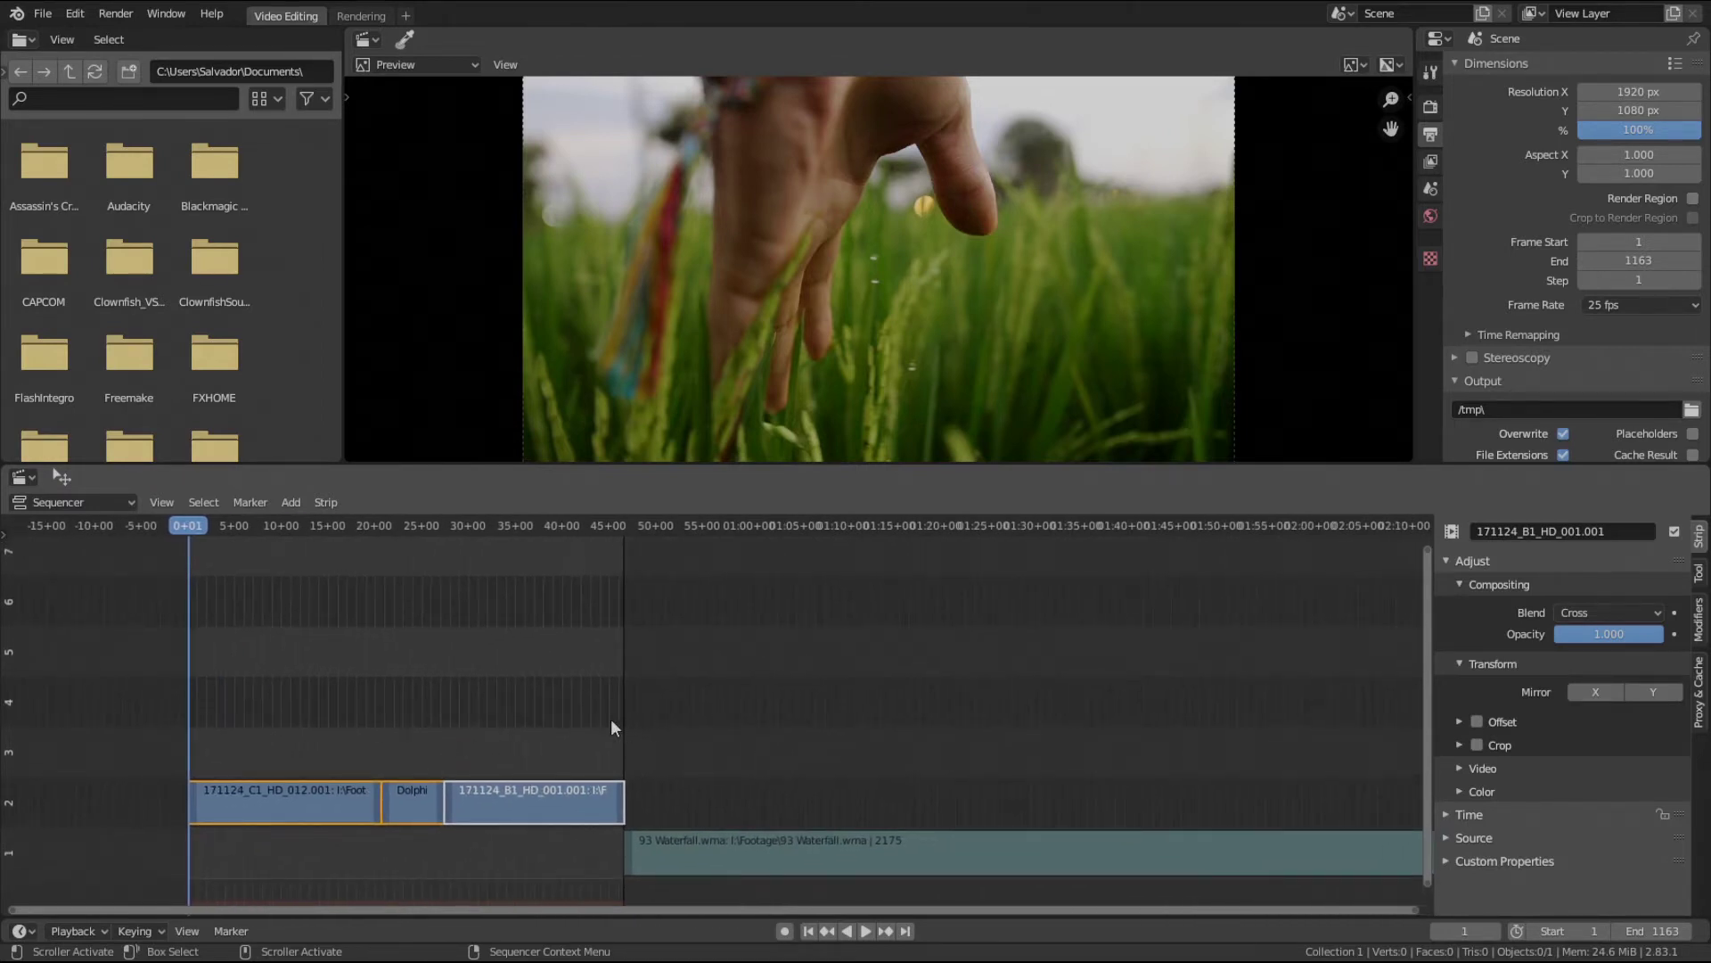
middle_click_drag(579, 761, 597, 712)
- Select the 171124_C1_HD_012 strip and preview its playback, jumping to about 14 seconds and back to about 5 seconds before stopping
left_click(565, 725)
scroll(581, 720, "down", 1)
left_click(489, 769)
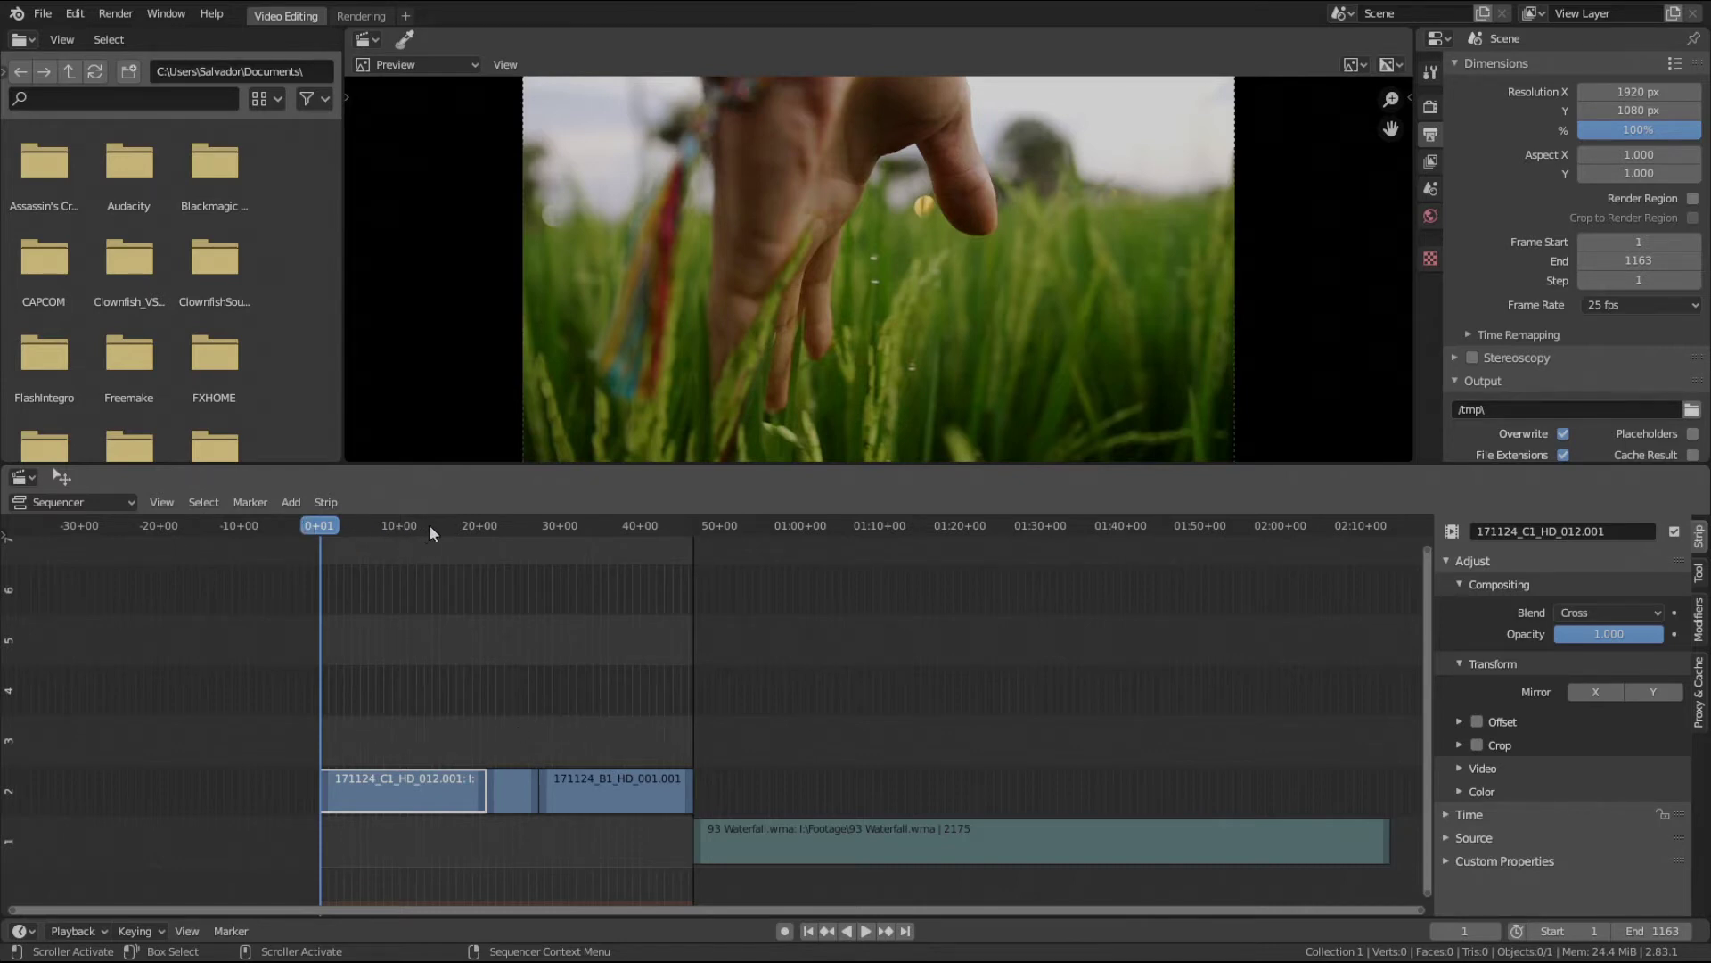
key("space")
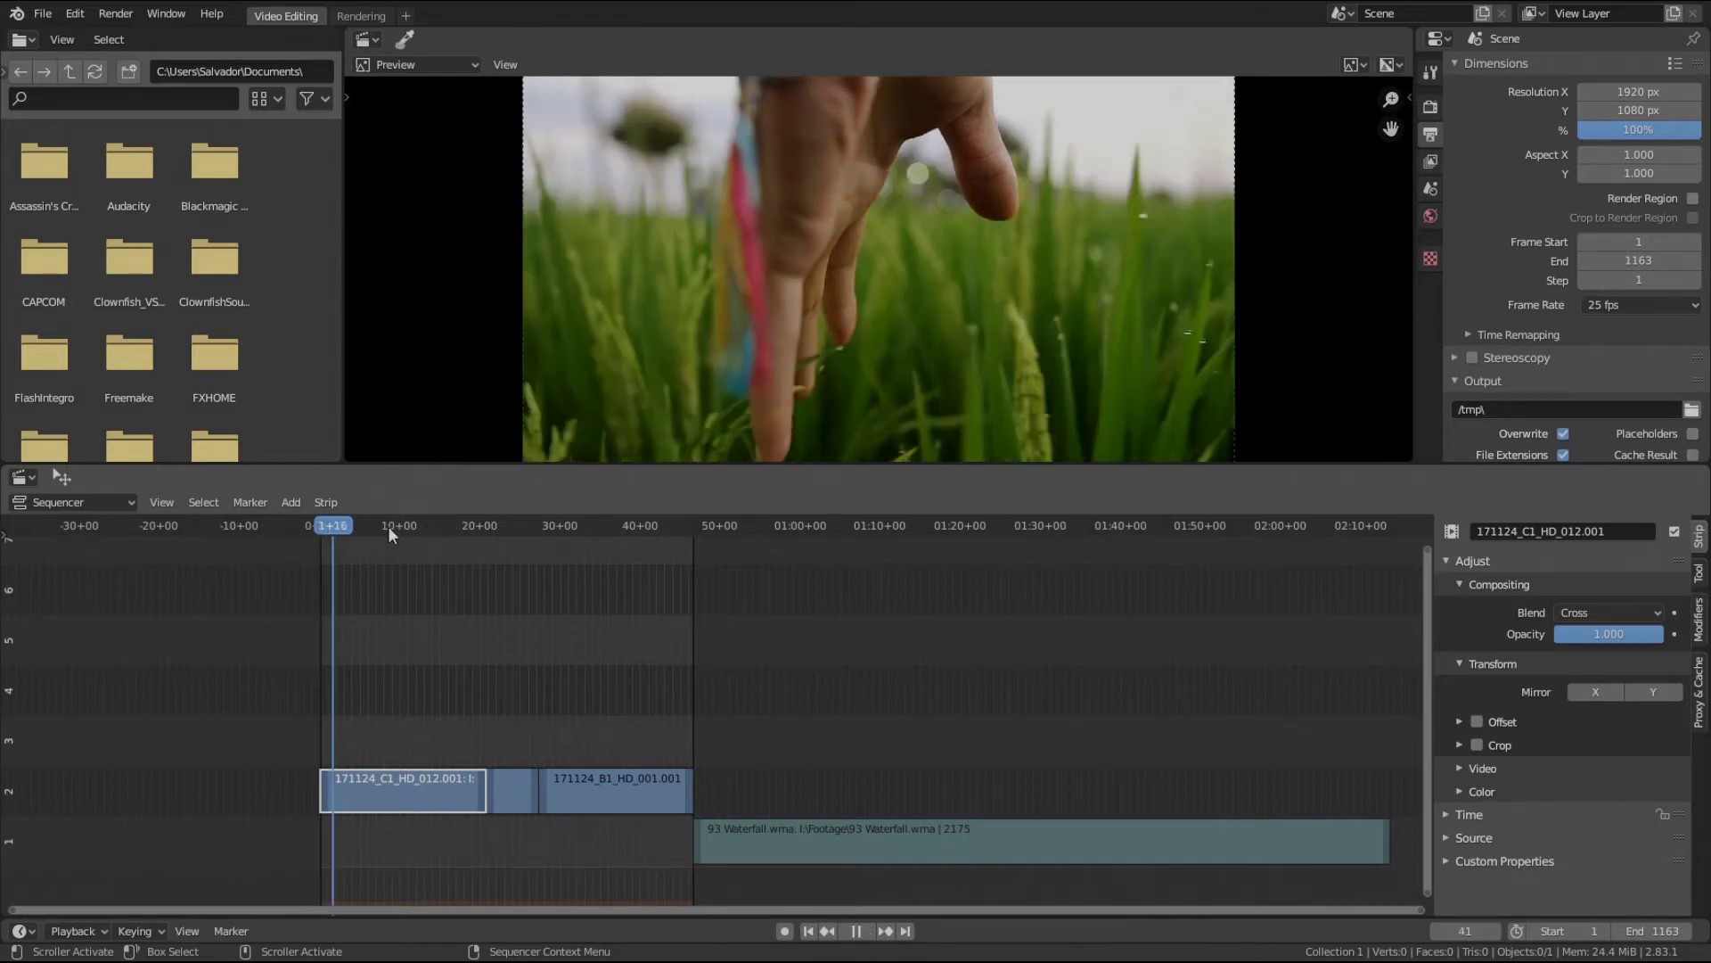
left_click(430, 523)
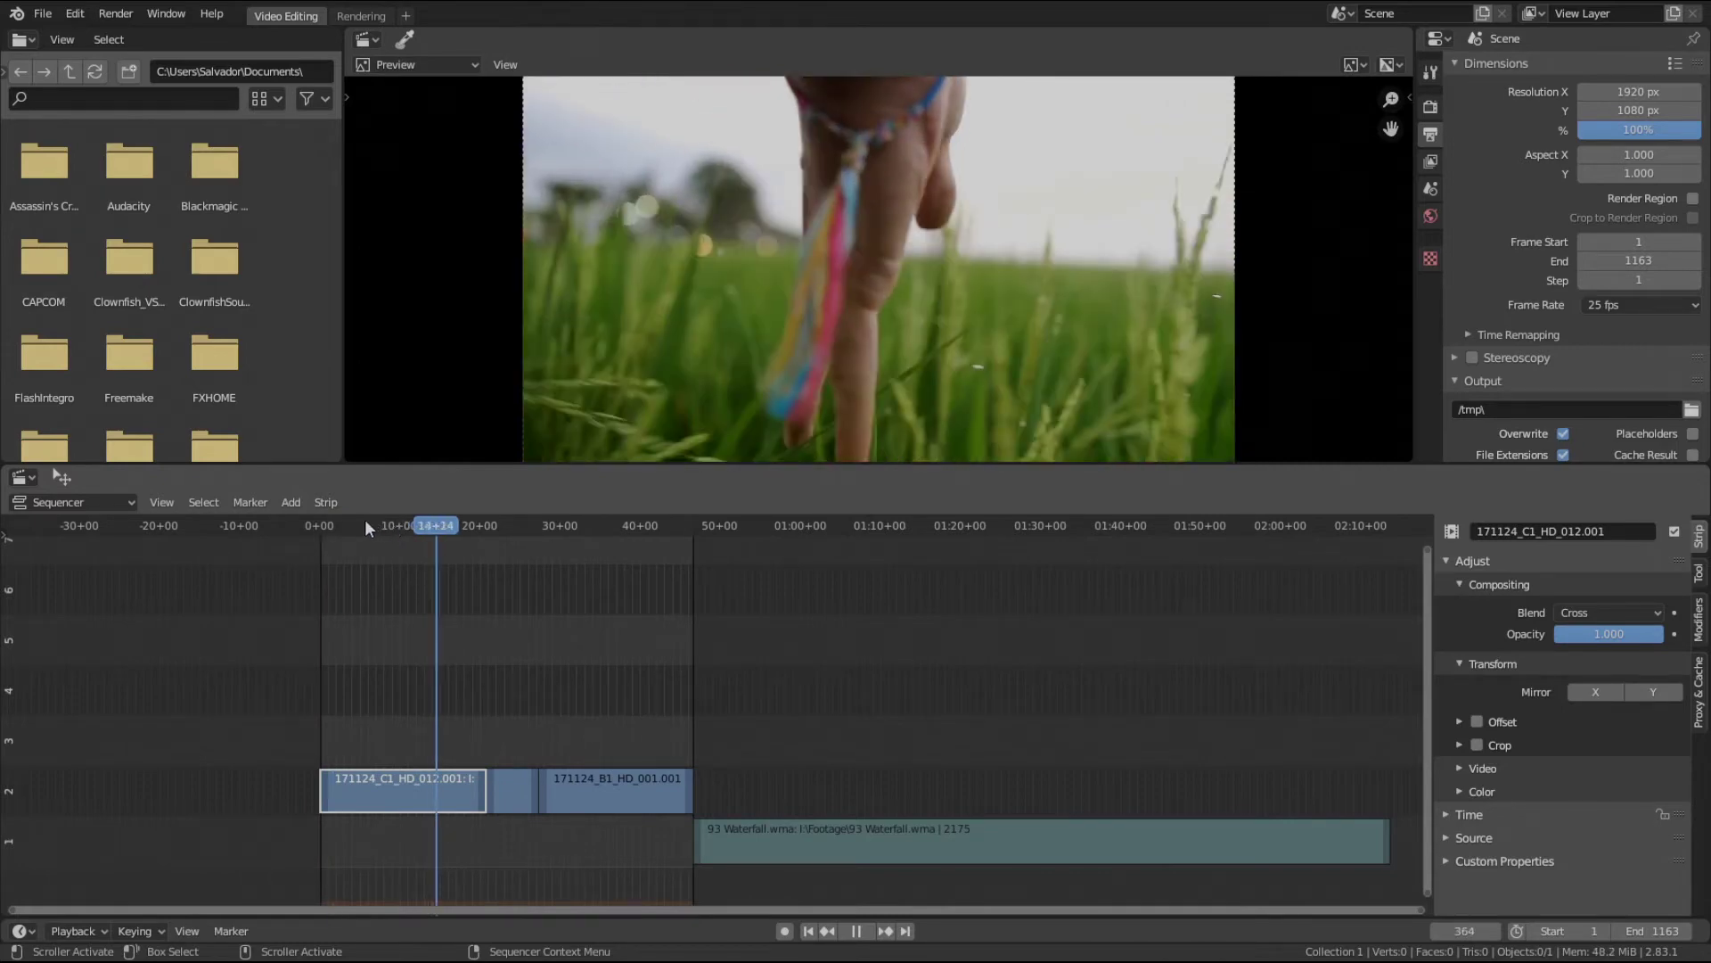
left_click(367, 521)
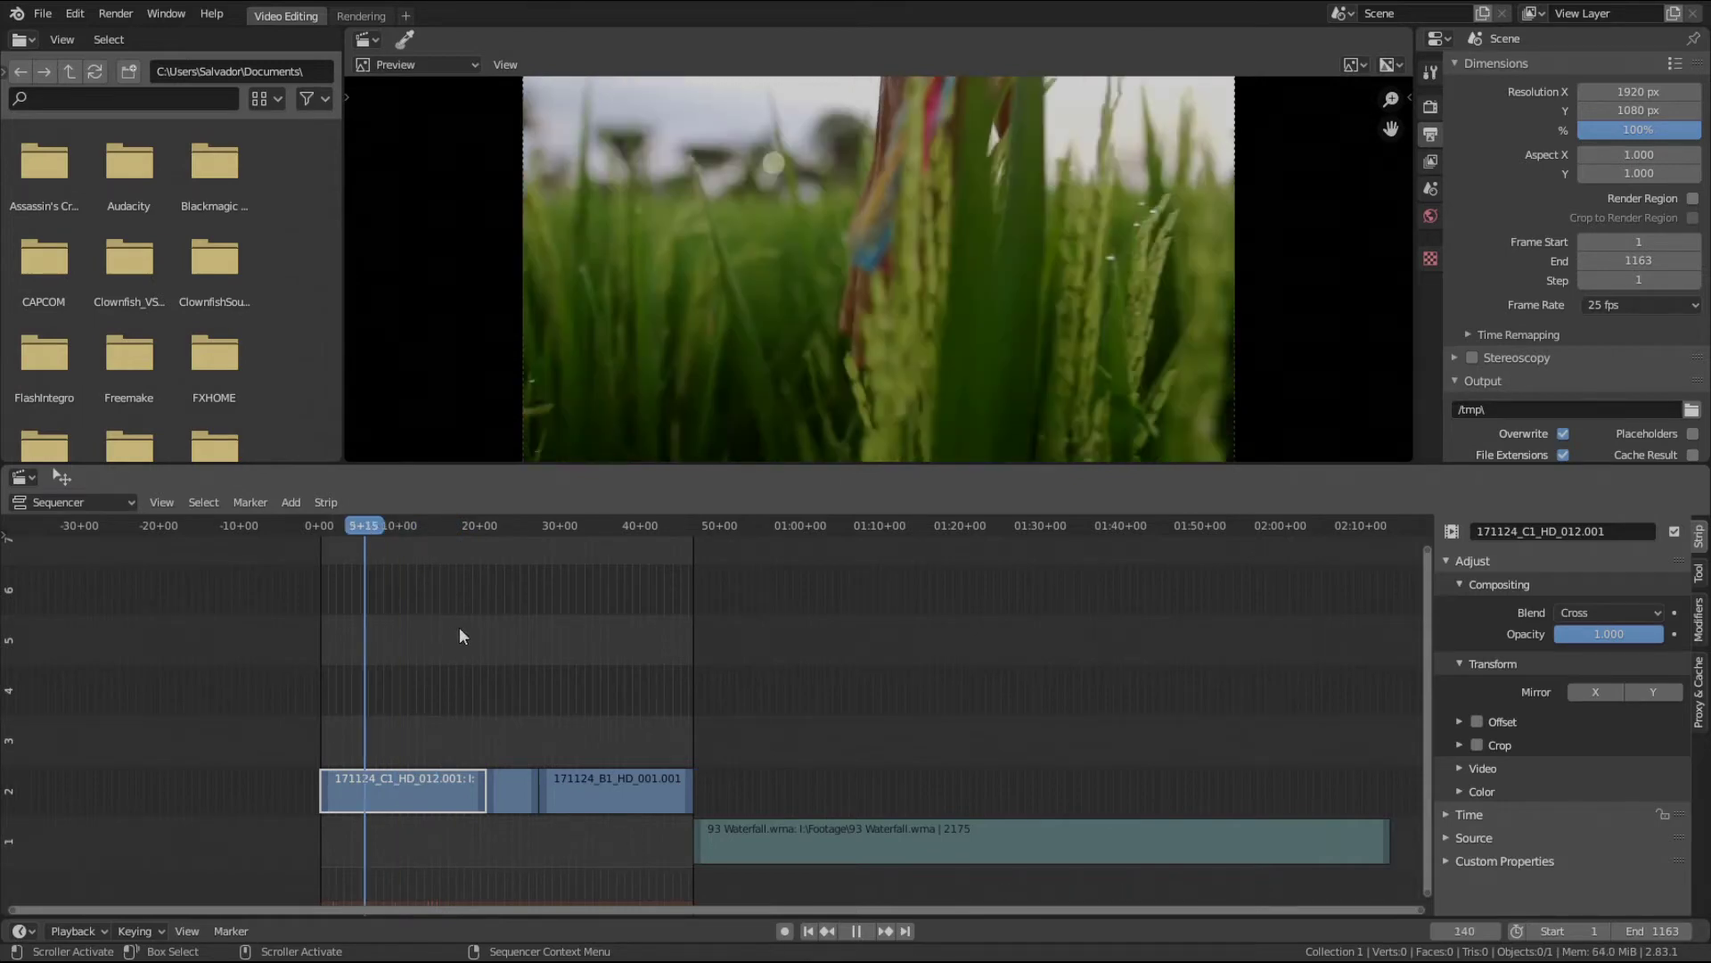
key("space")
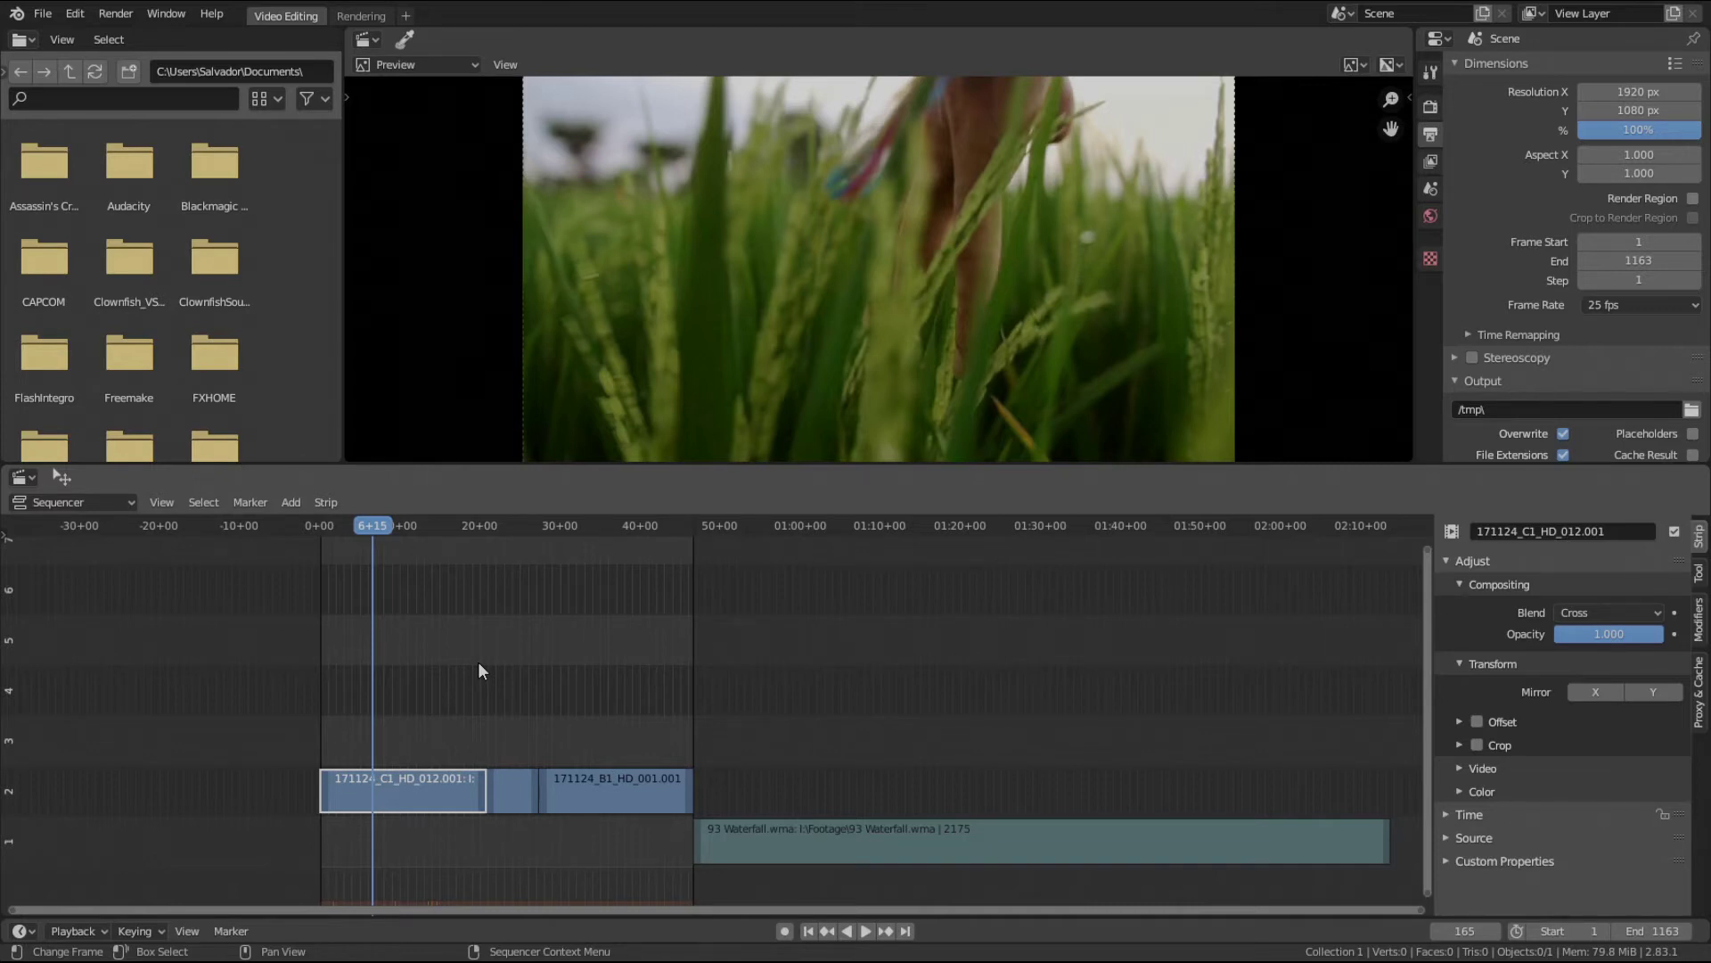
scroll(479, 662, "up", 1)
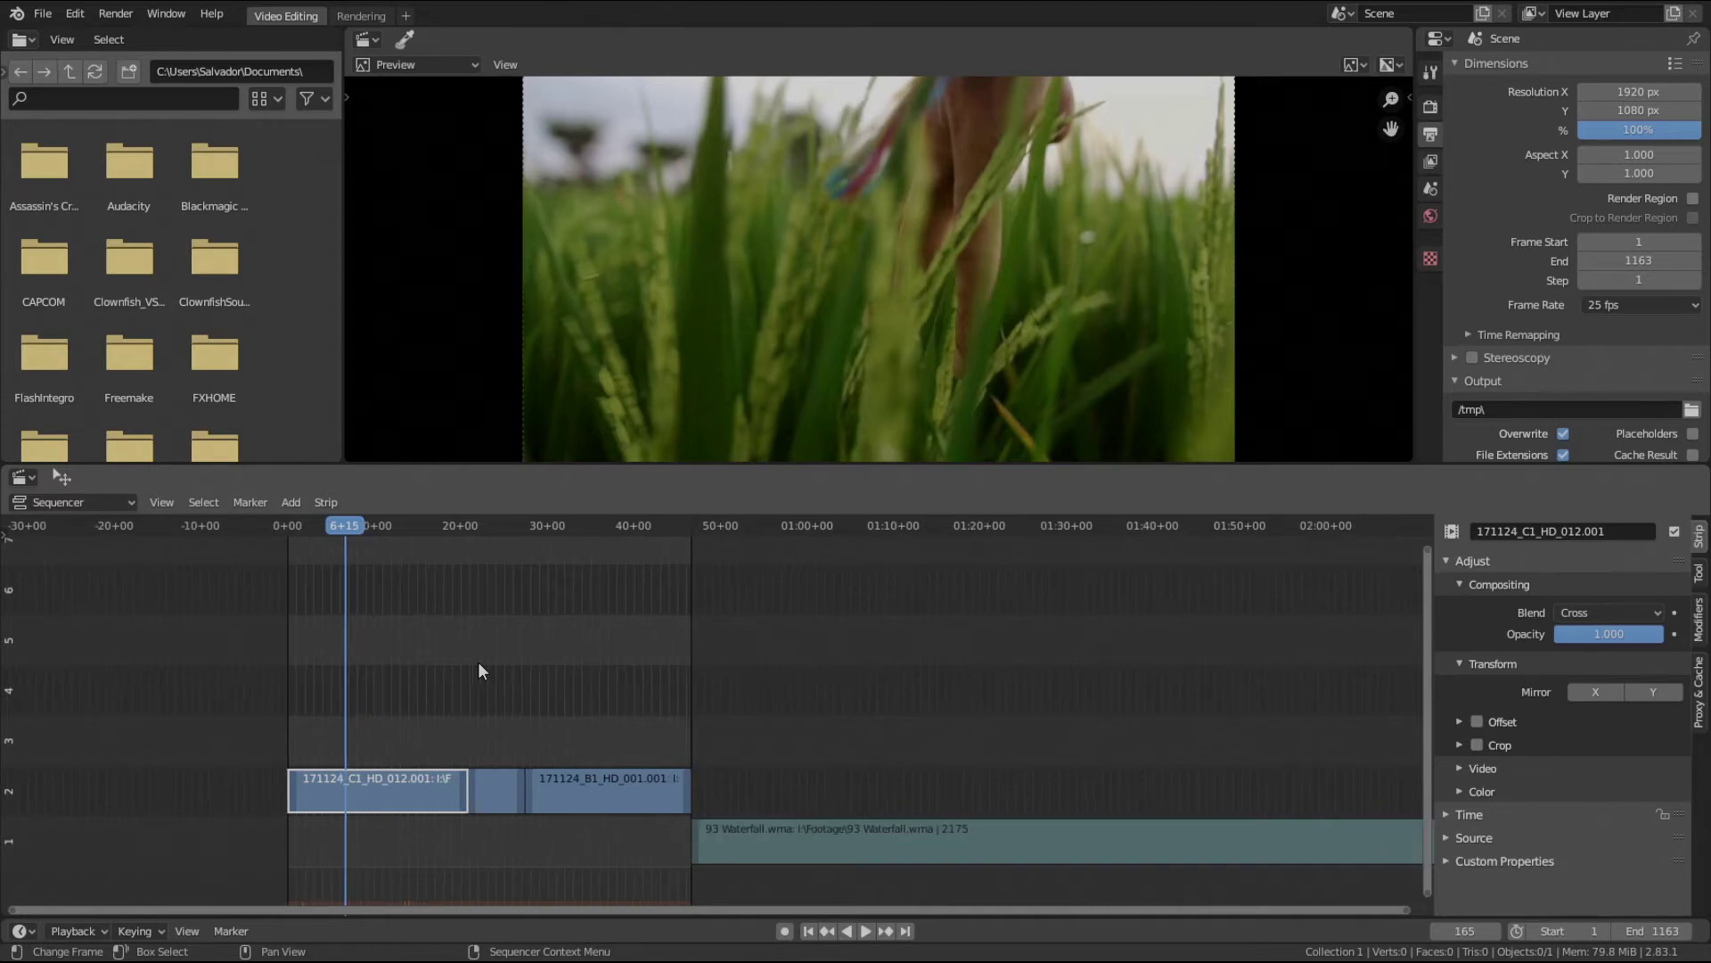
middle_click_drag(479, 662, 642, 662)
scroll(587, 658, "up", 4)
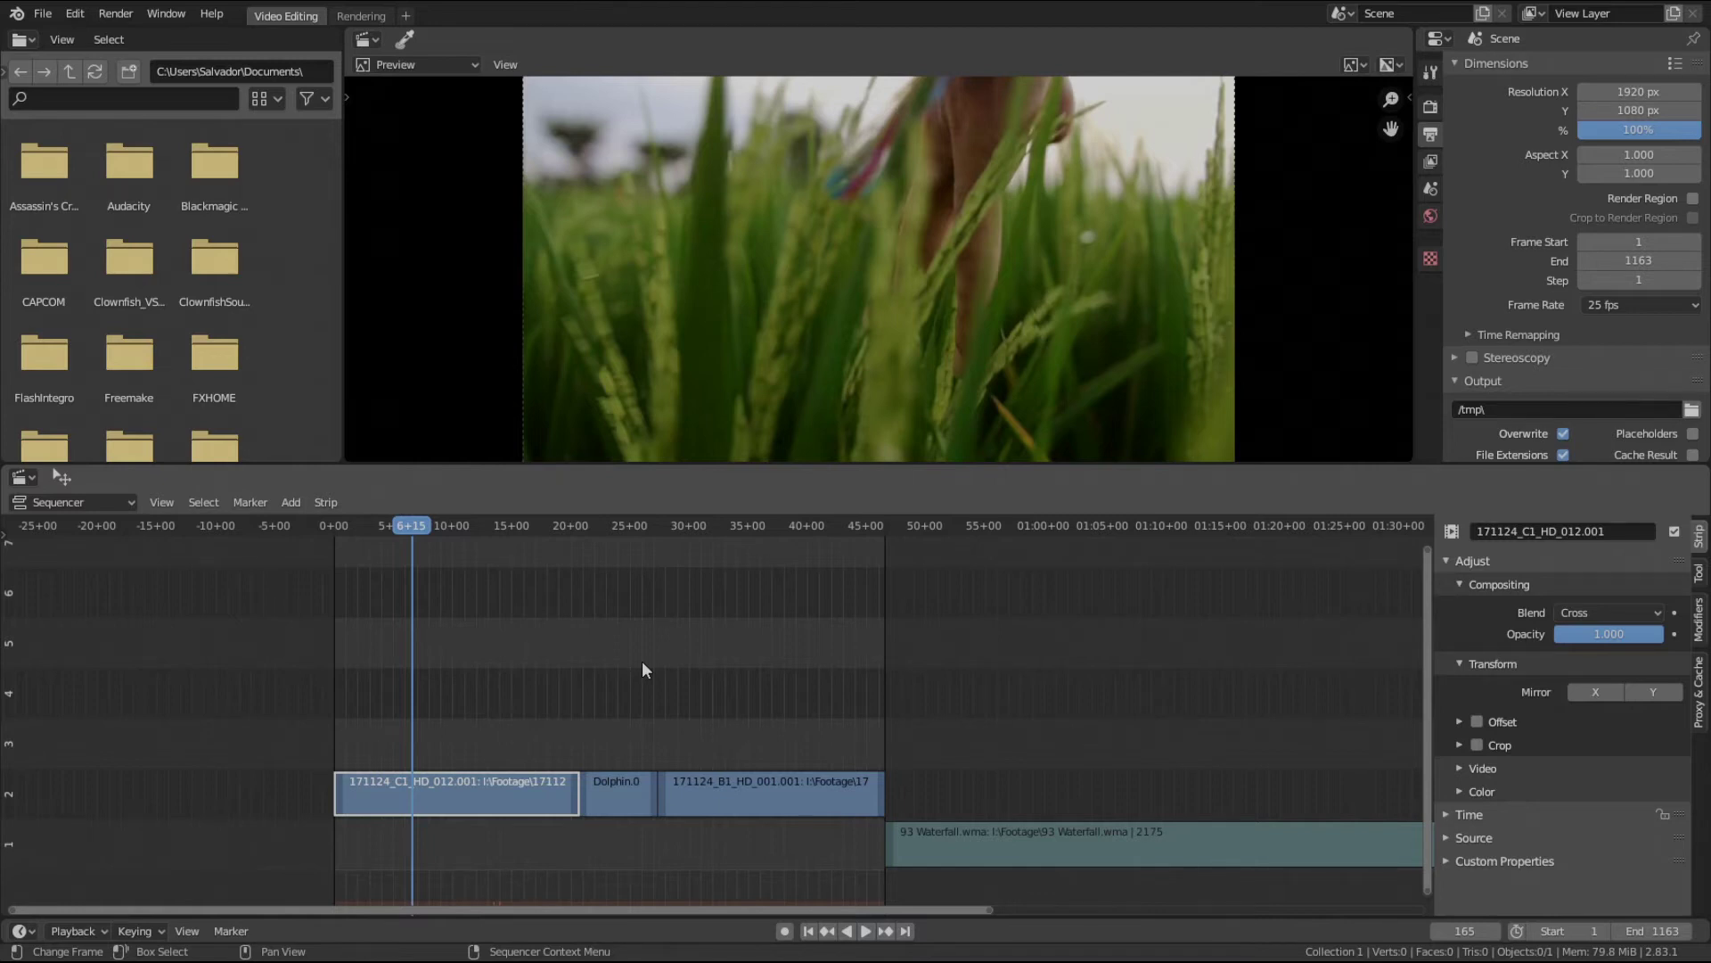
middle_click_drag(643, 663, 692, 671)
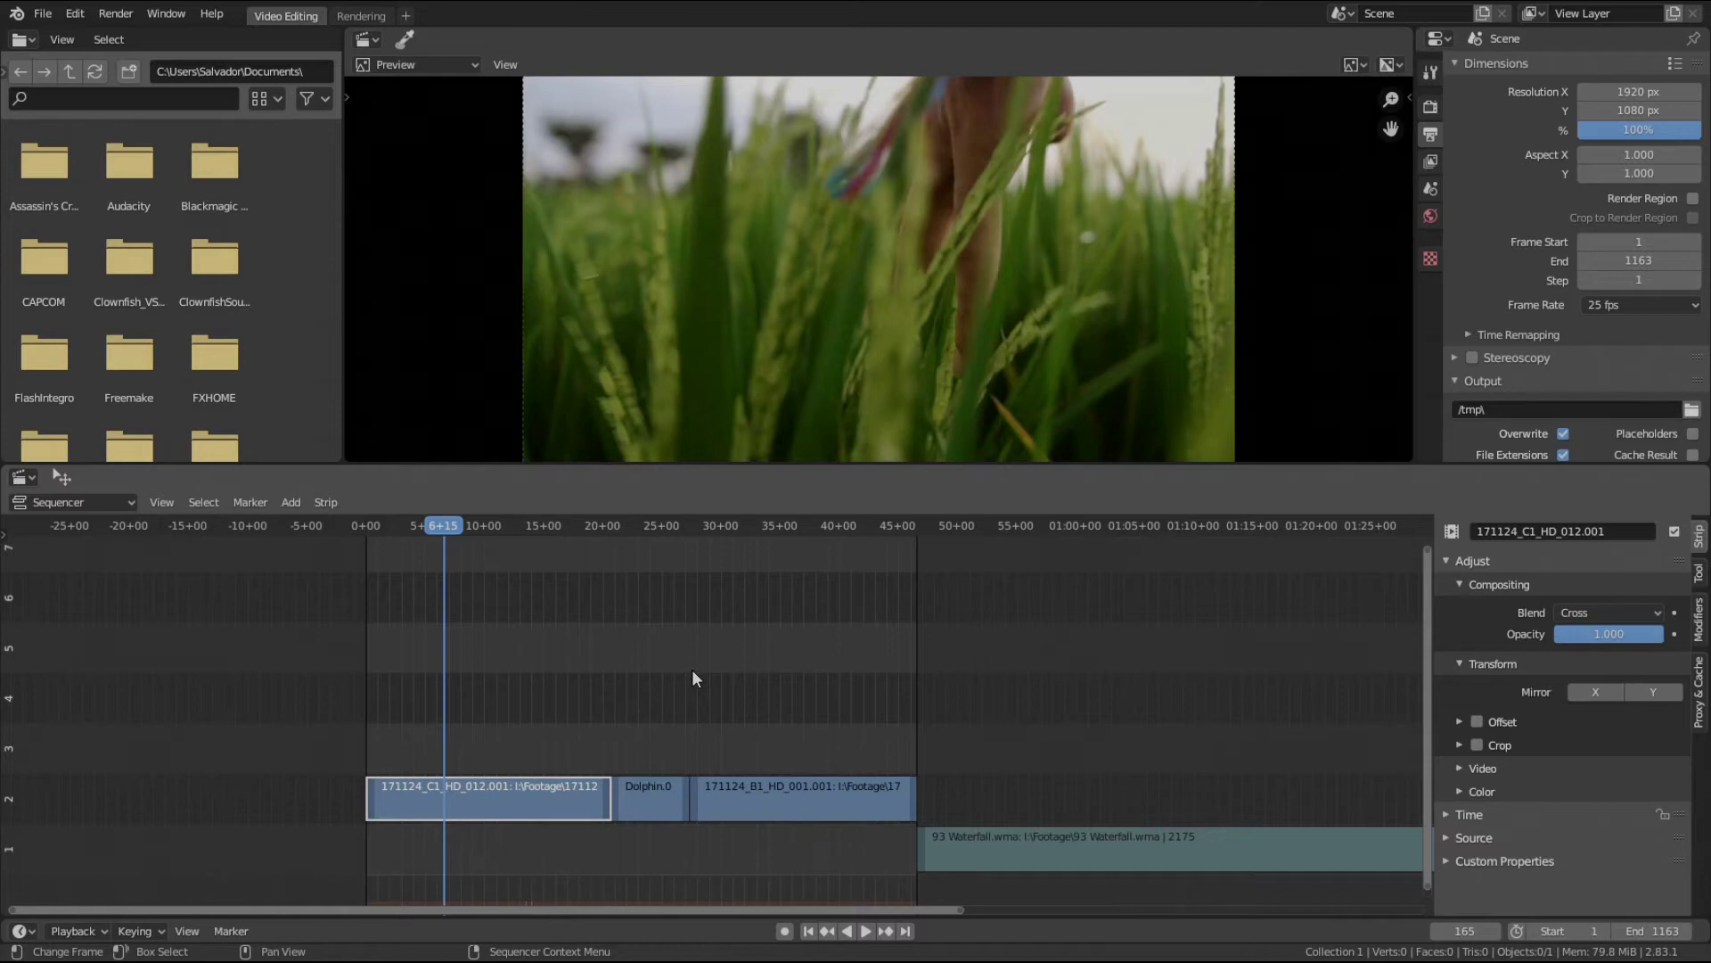
middle_click_drag(757, 635, 747, 675)
scroll(834, 617, "up", 3)
scroll(783, 625, "down", 2)
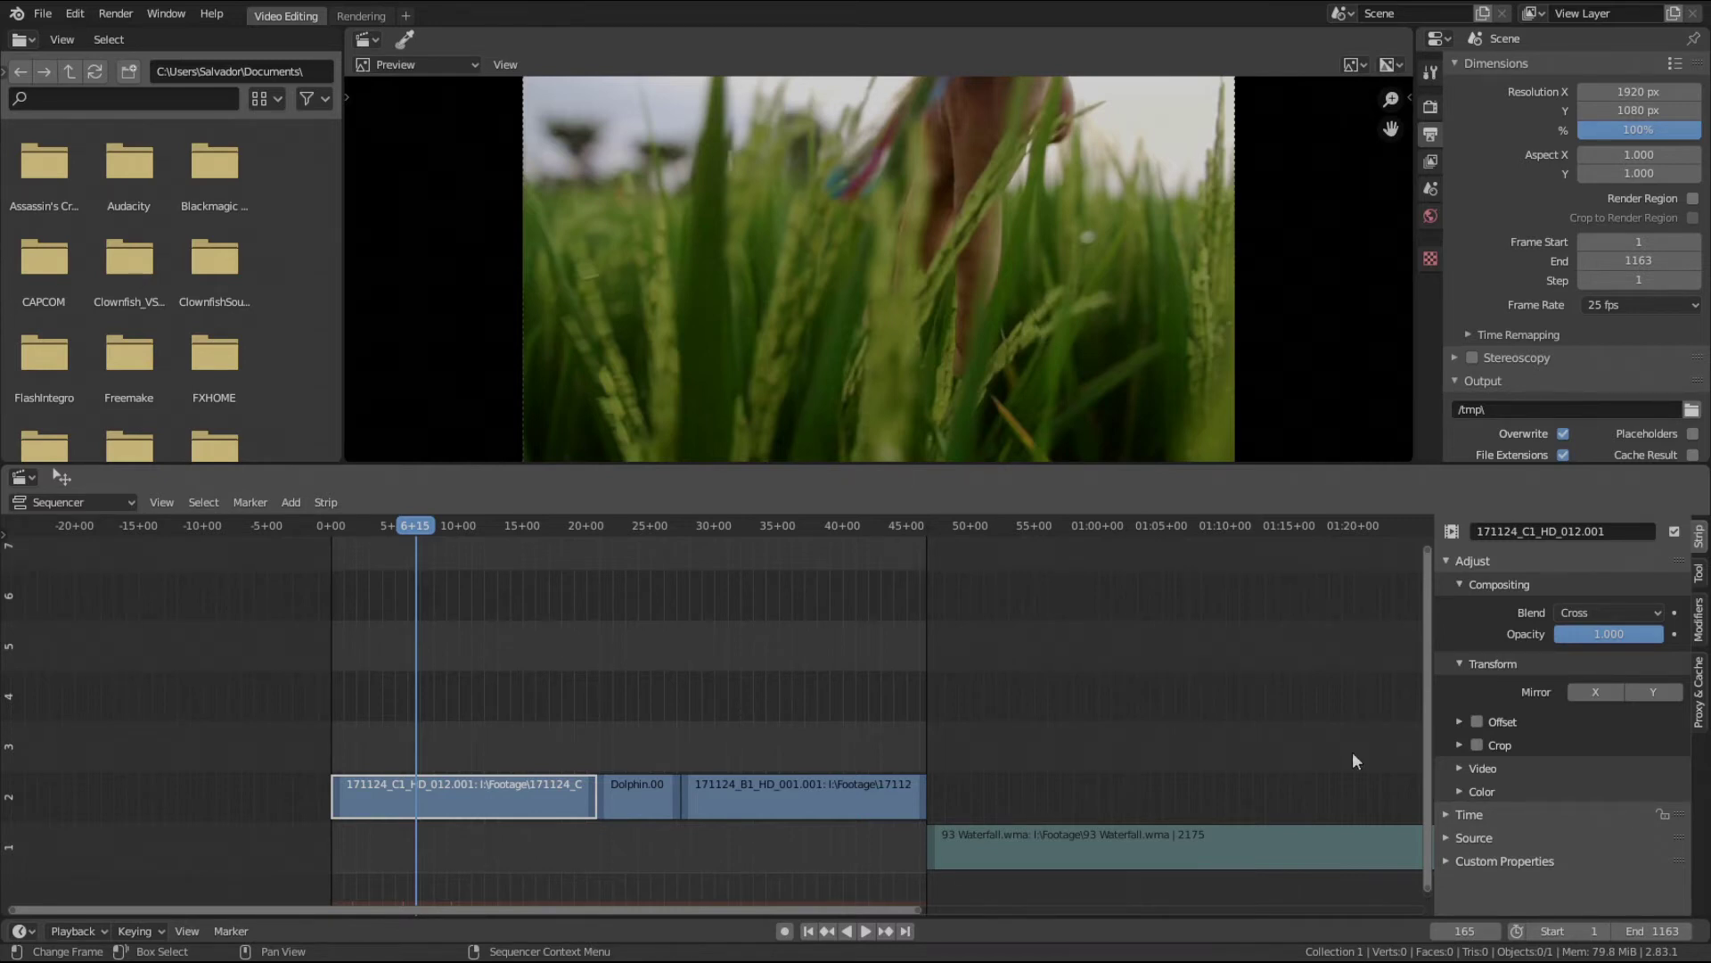
- Enable Strip Proxy & Timecode for the 171124_C1_HD_012 strip and bring its proxy size options into view
left_click(1700, 692)
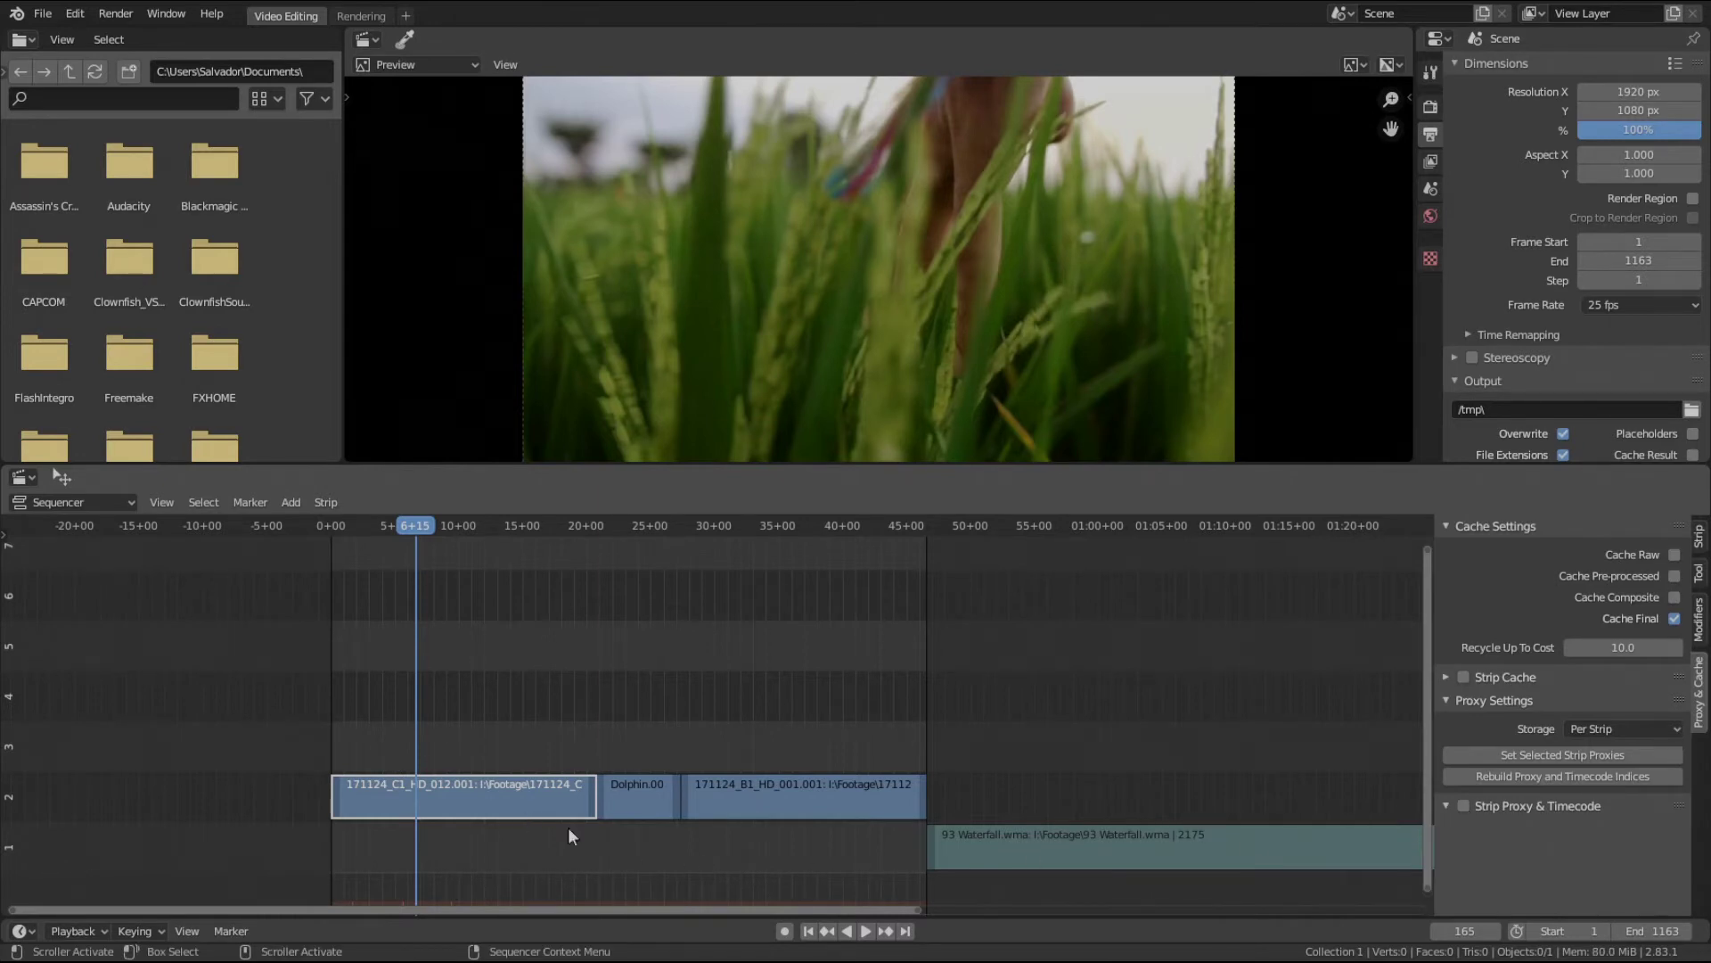
left_click(1465, 805)
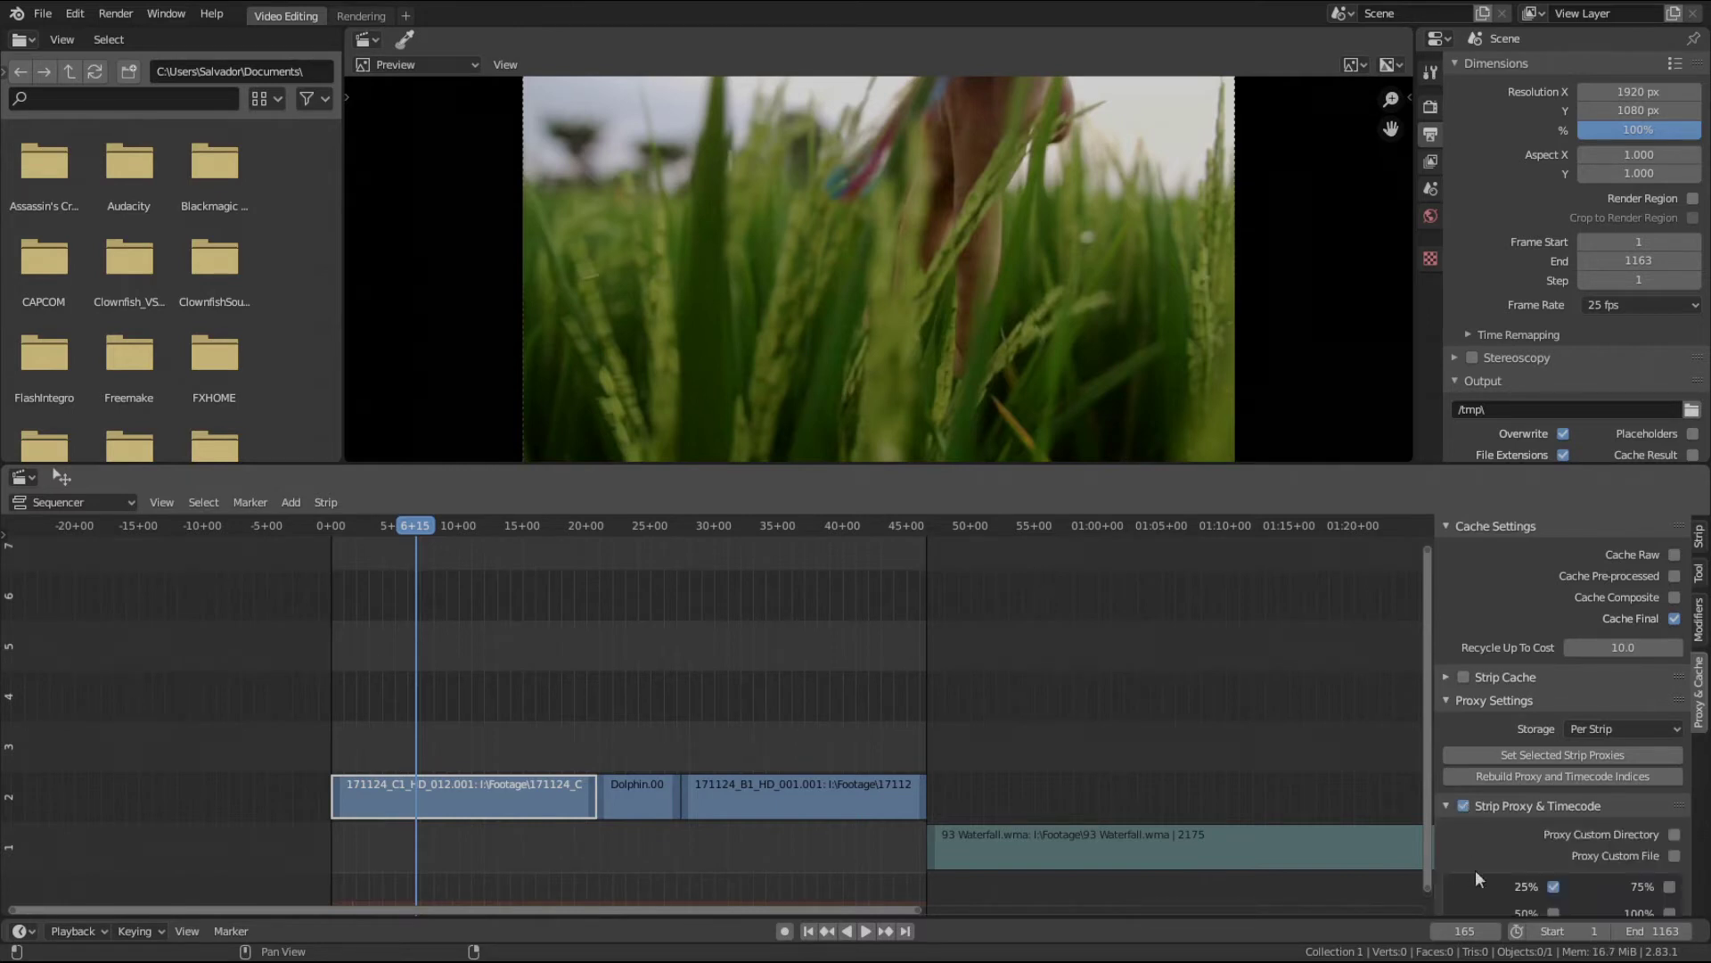
scroll(1474, 870, "down", 3)
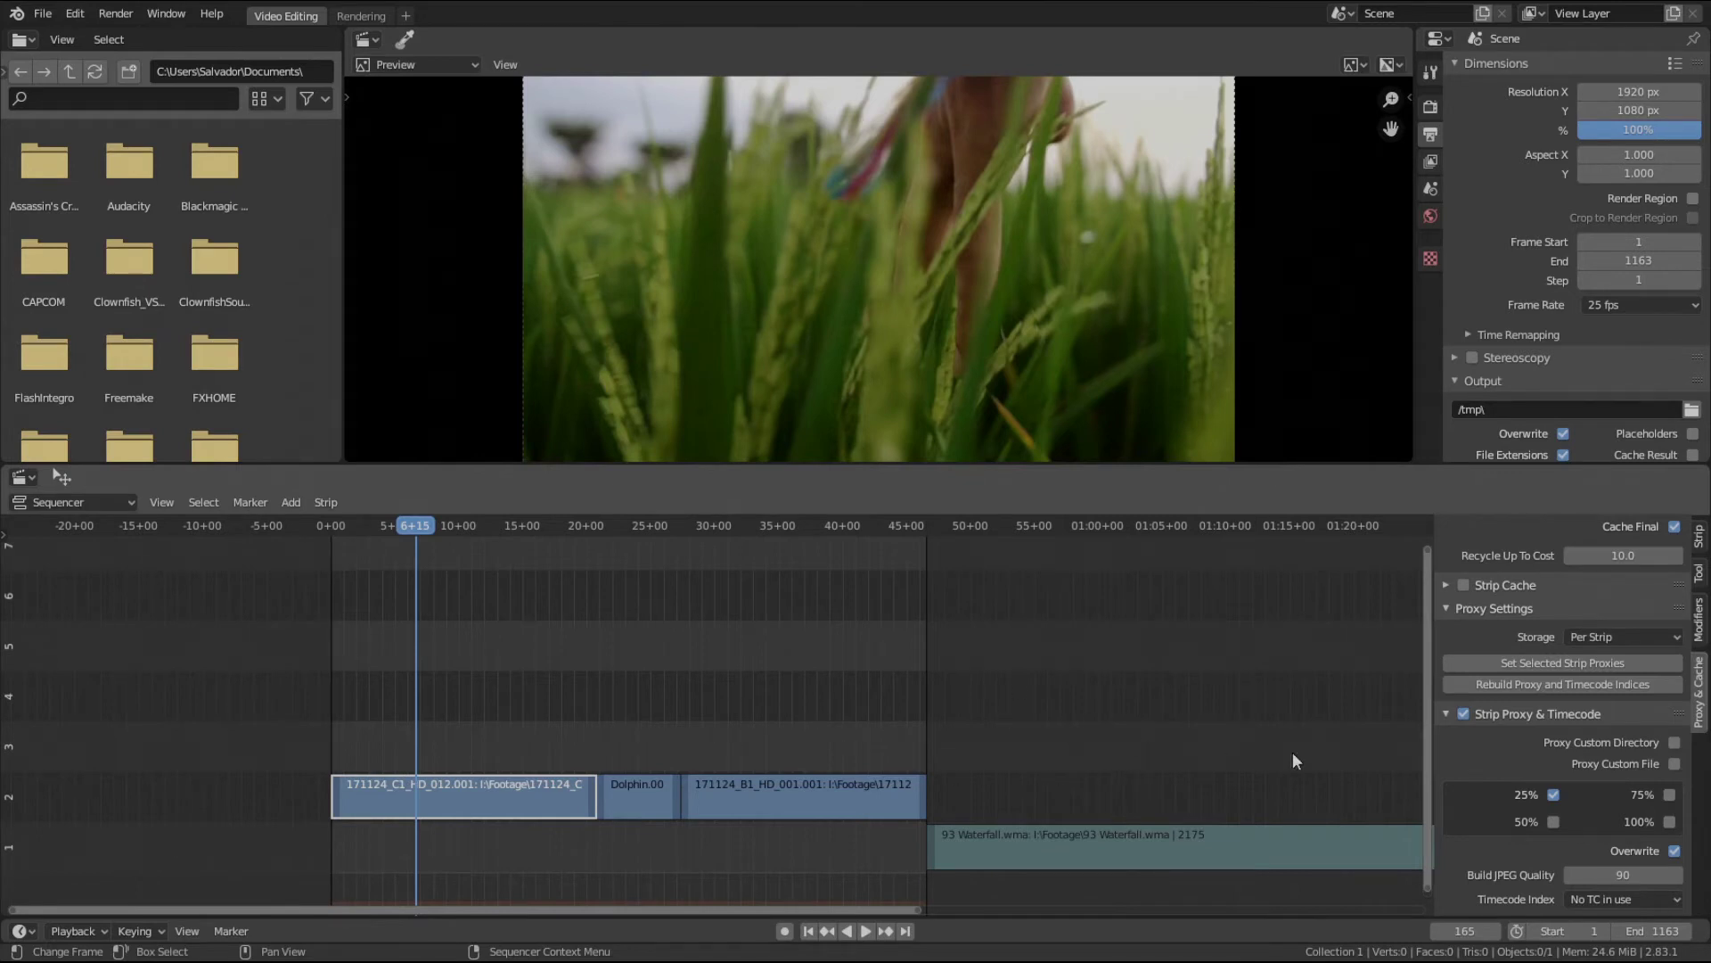
- Collapse the Strip Proxy & Timecode settings, review the proxy storage choices and compare the proxy state of the three movie strips
left_click(1446, 713)
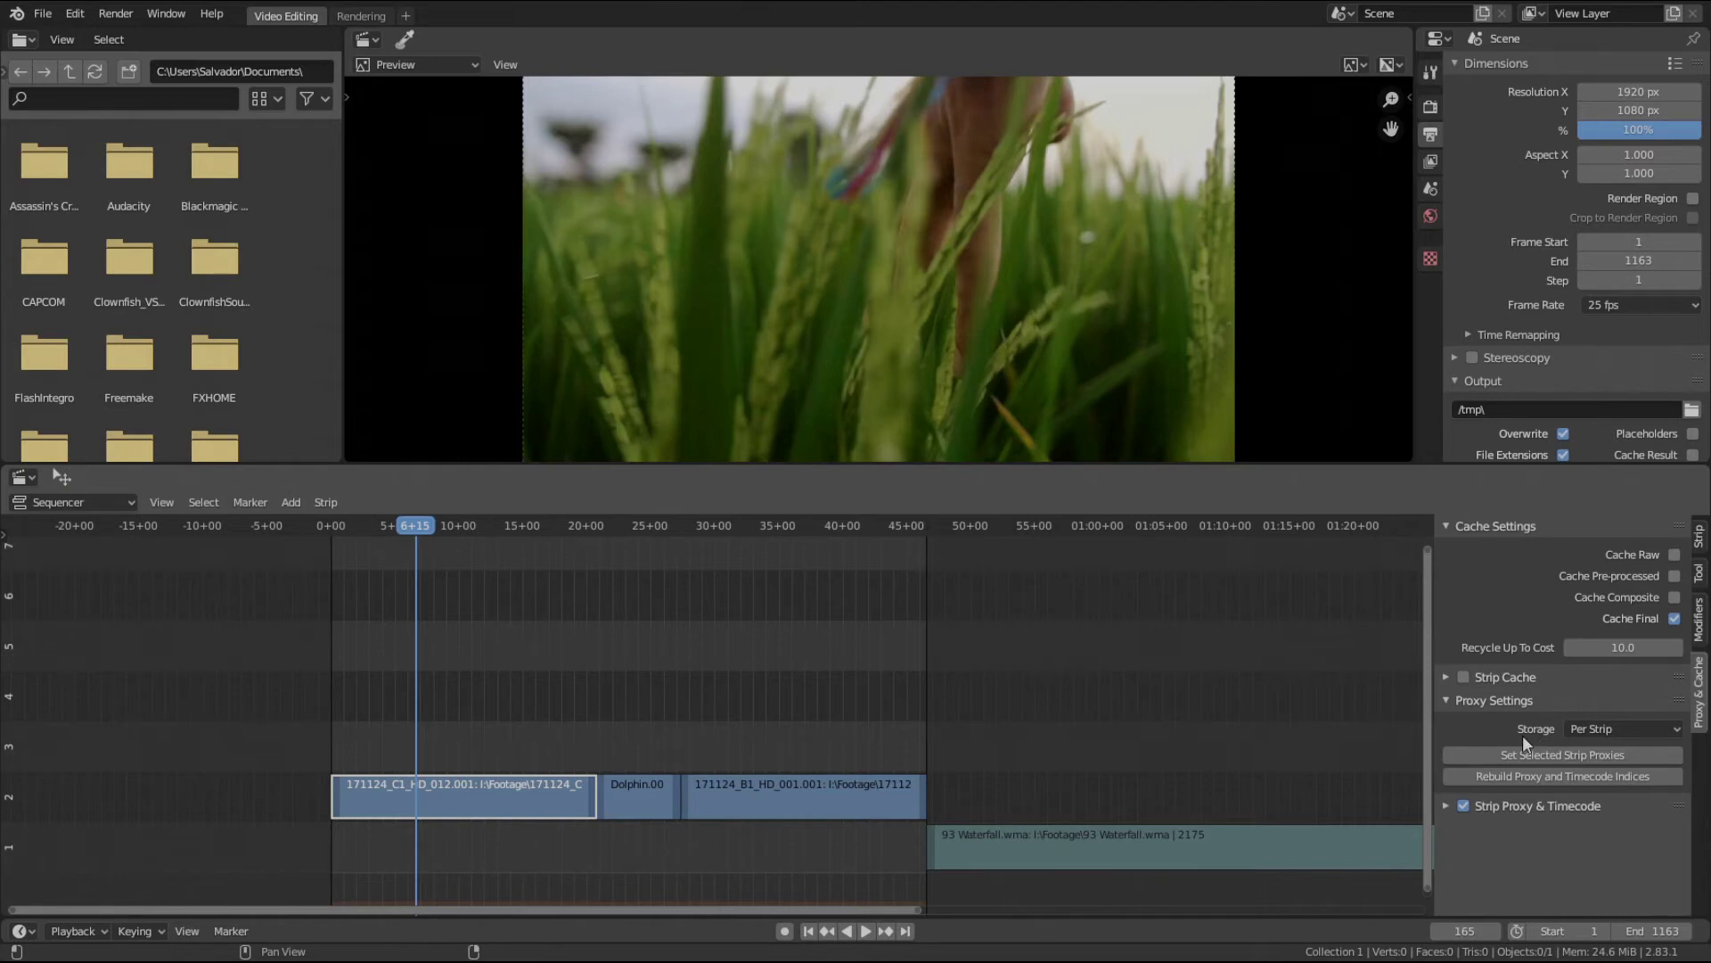
left_click(1612, 730)
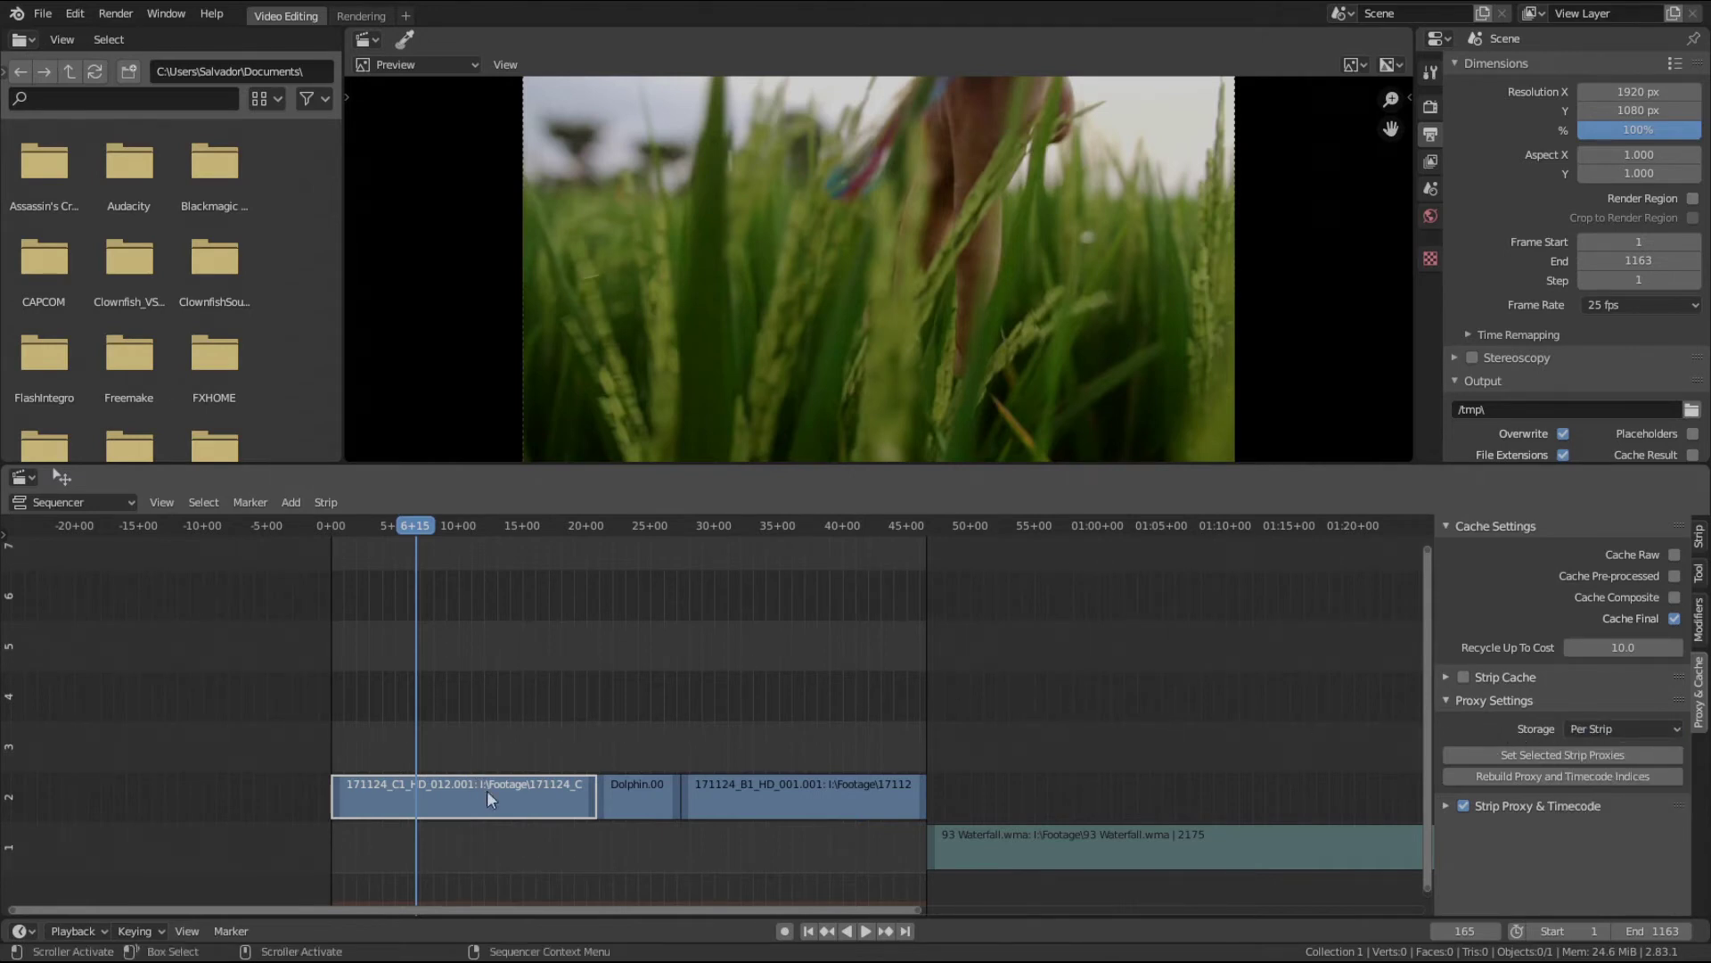
left_click(641, 790)
left_click(533, 792)
left_click(638, 790)
left_click(785, 792)
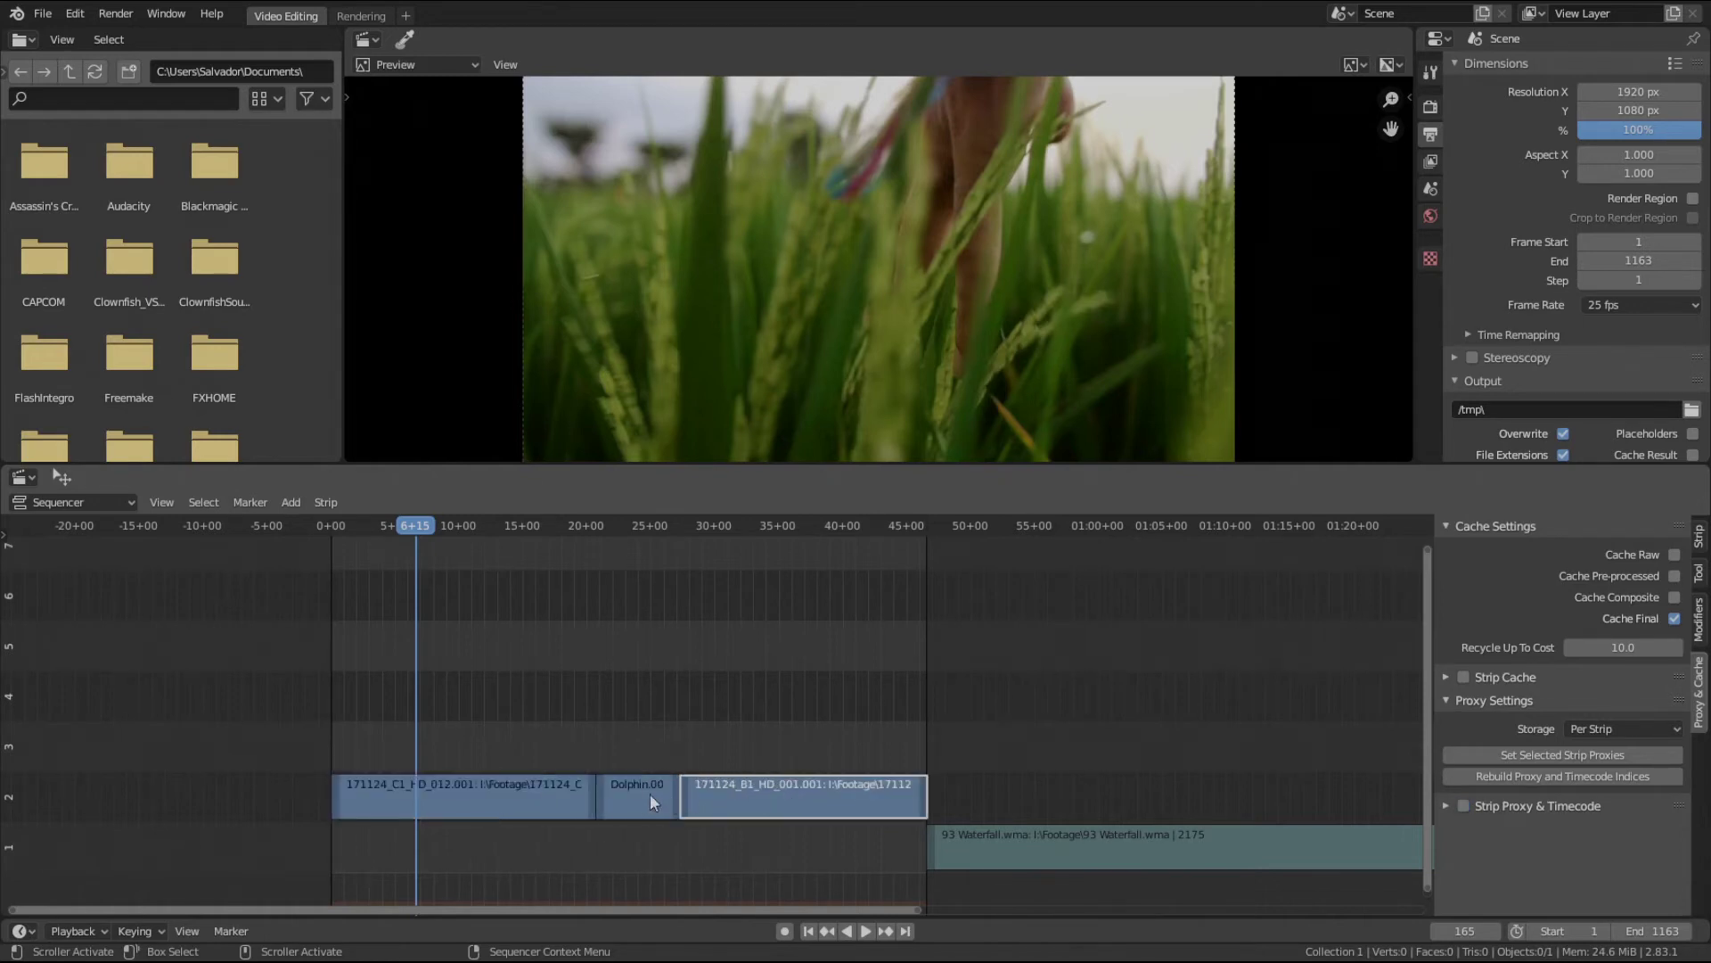
left_click(650, 792)
left_click(524, 790)
left_click(640, 794)
left_click(751, 788)
left_click(632, 794)
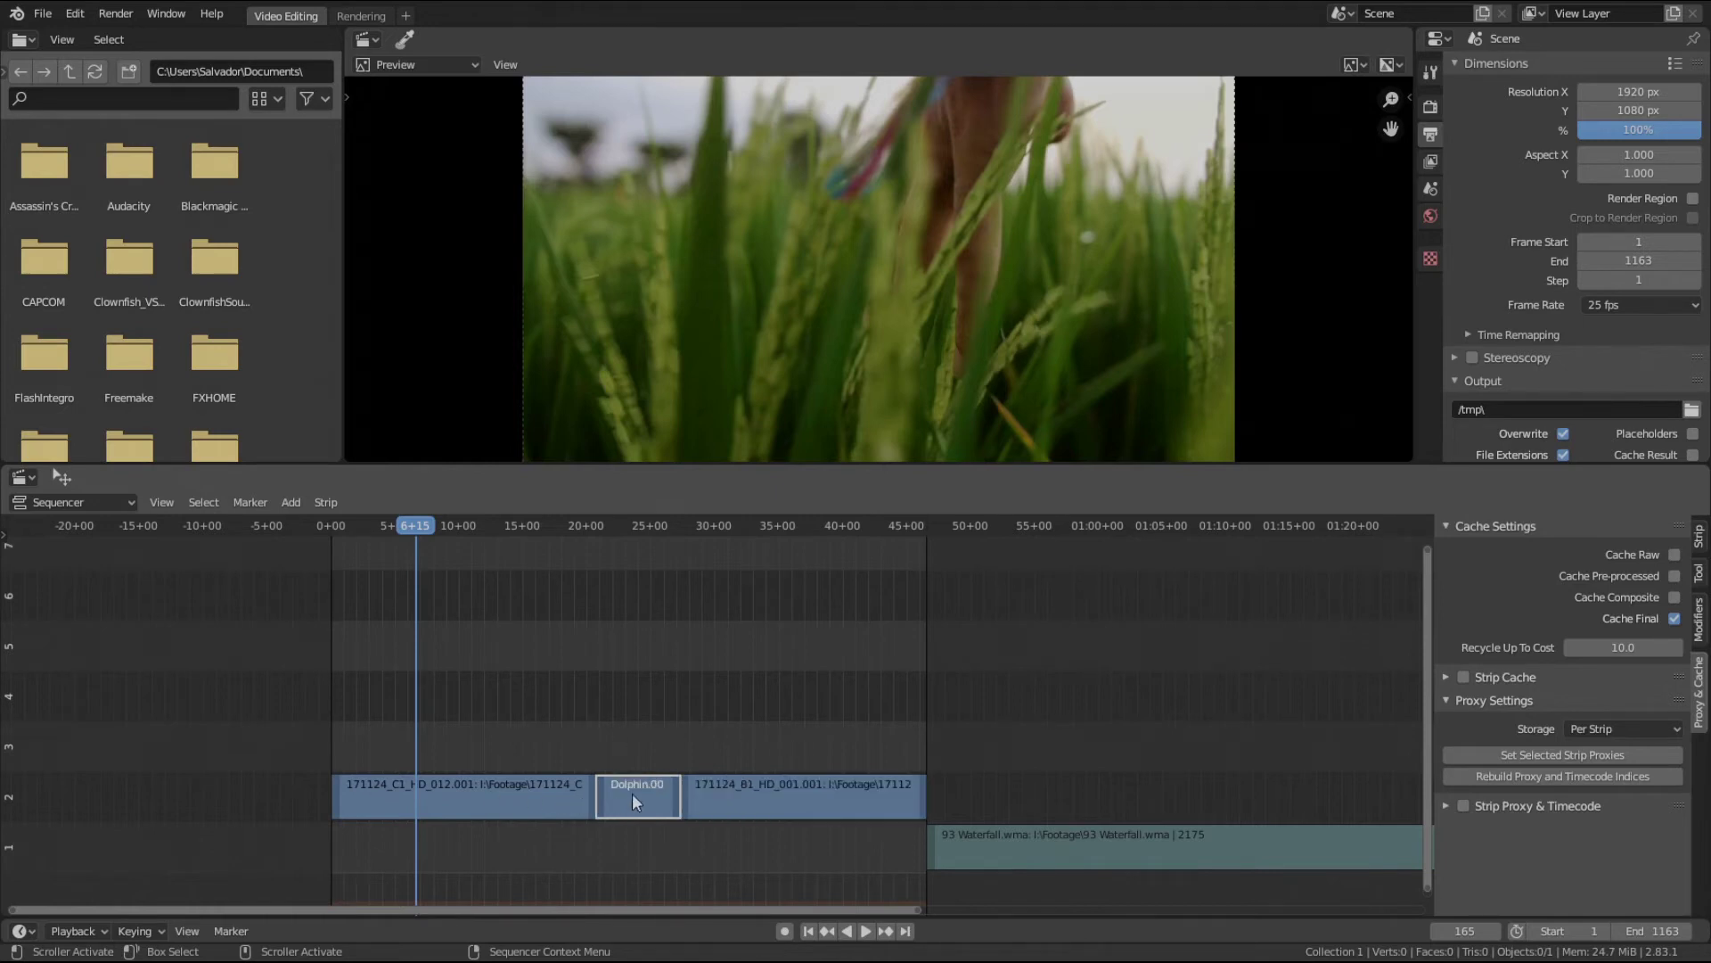
left_click(526, 795)
left_click(623, 795)
left_click(805, 802)
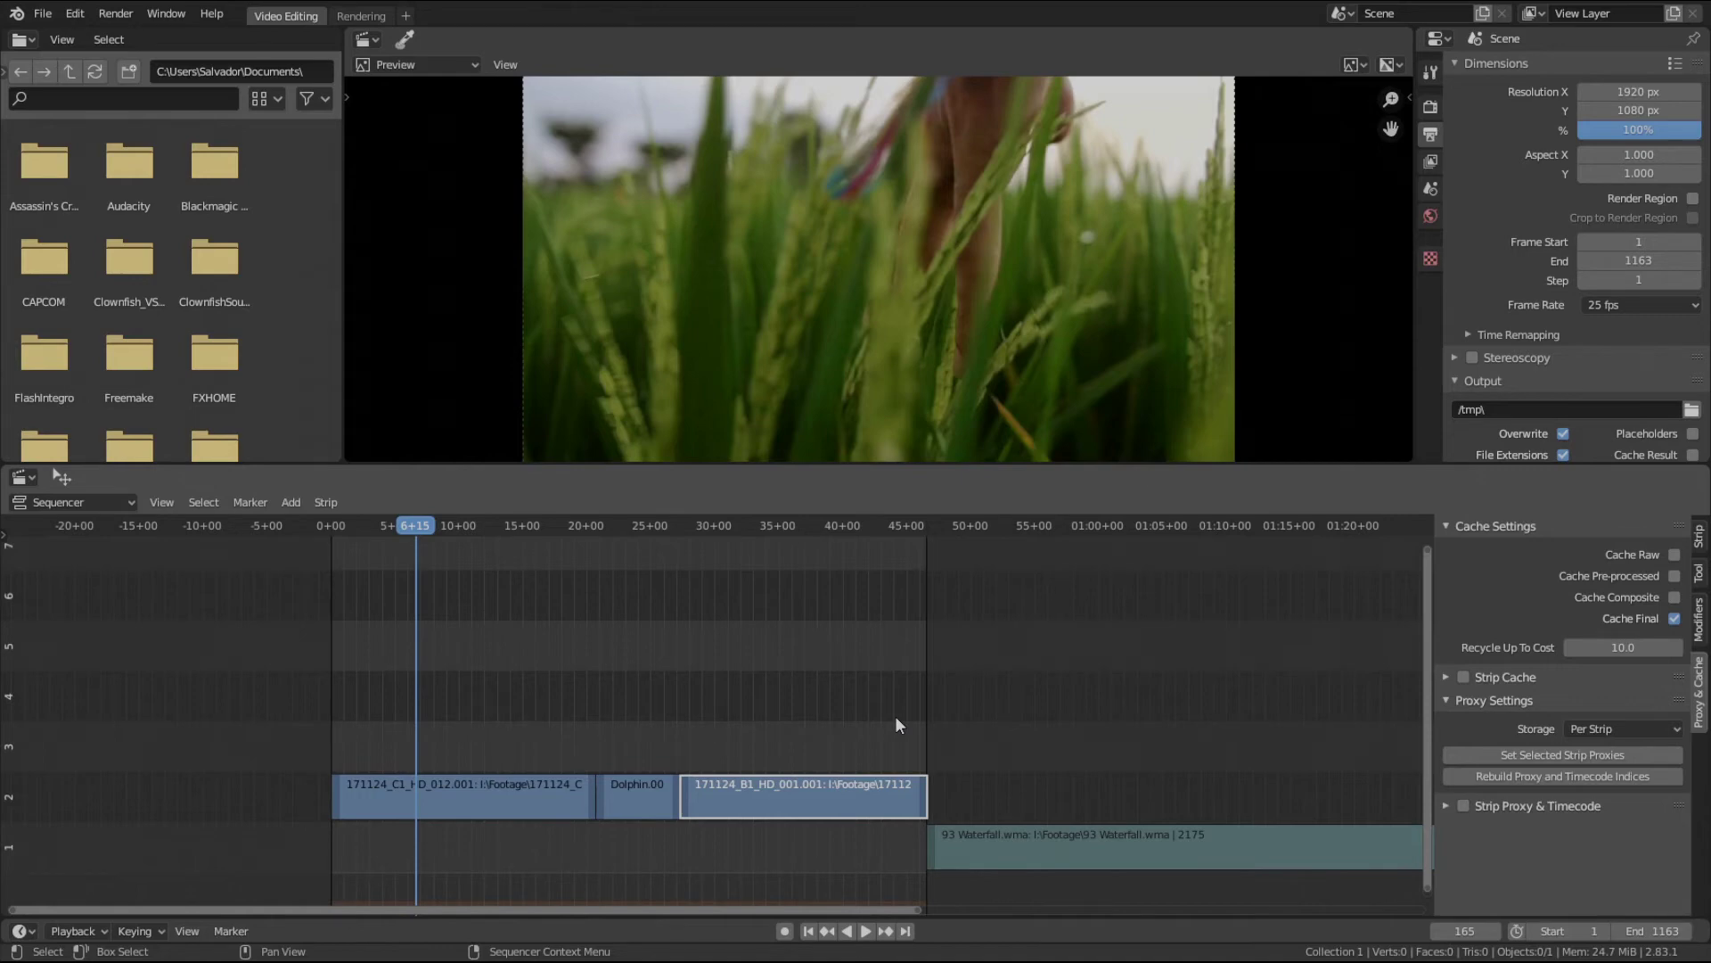
- Select the 171124_C1_HD_012 strip and rebuild its proxy and timecode indices
left_click(1471, 757)
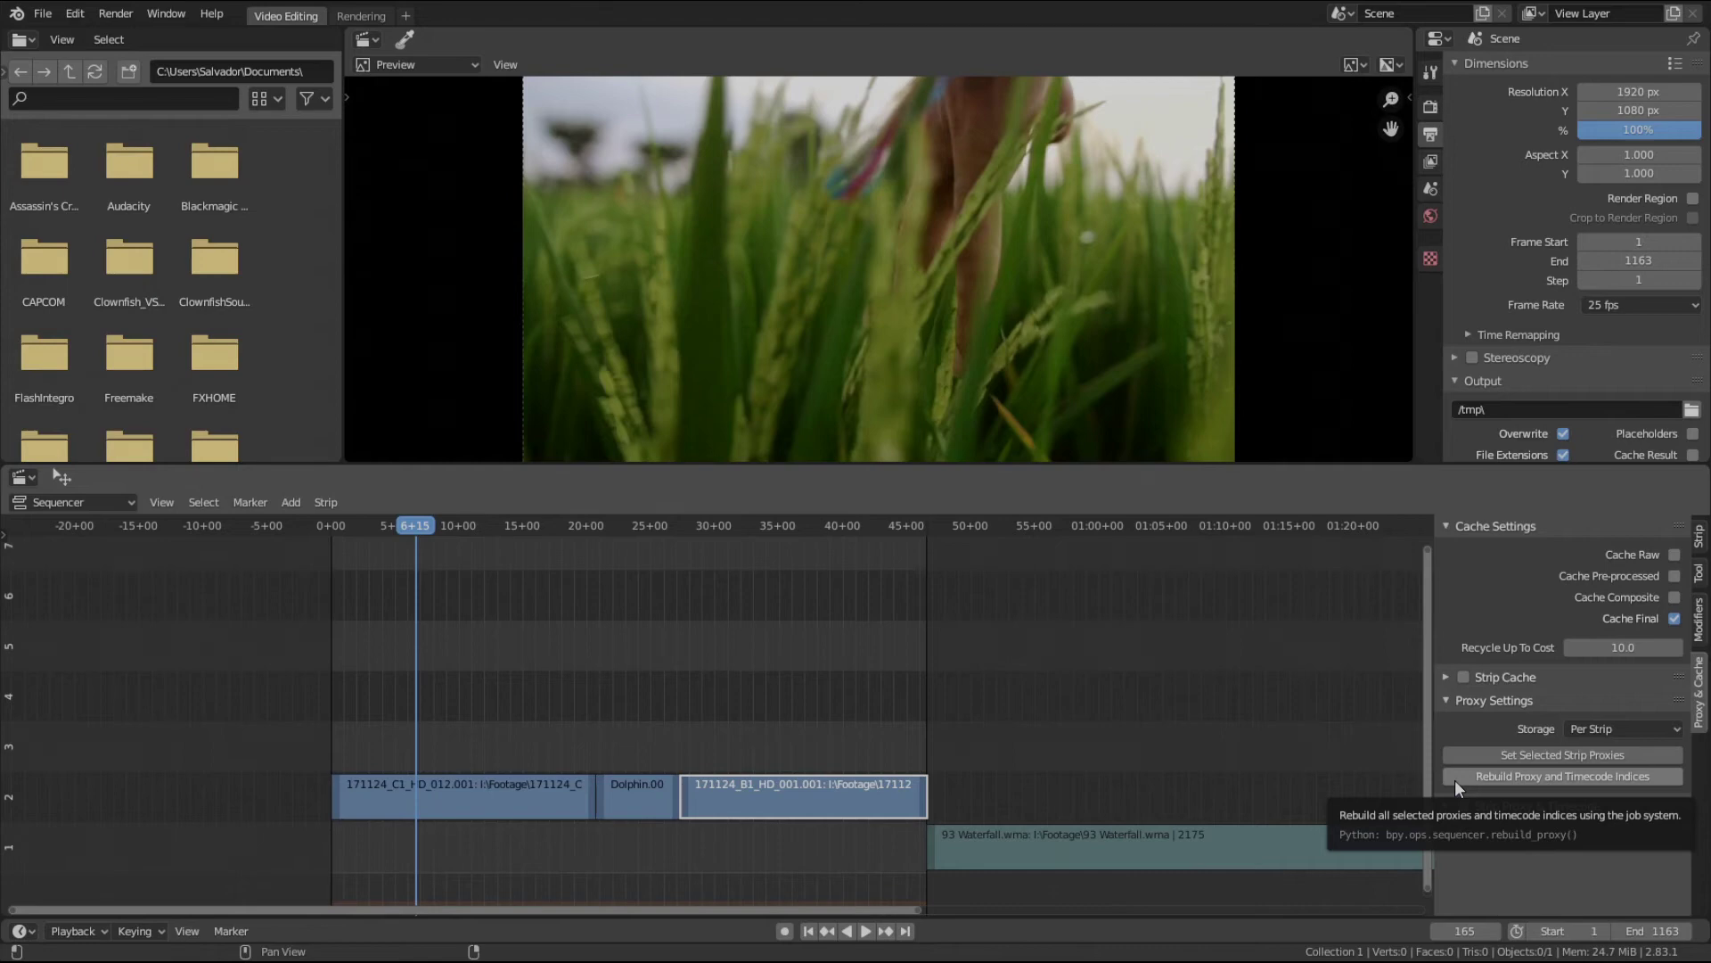
left_click(473, 806)
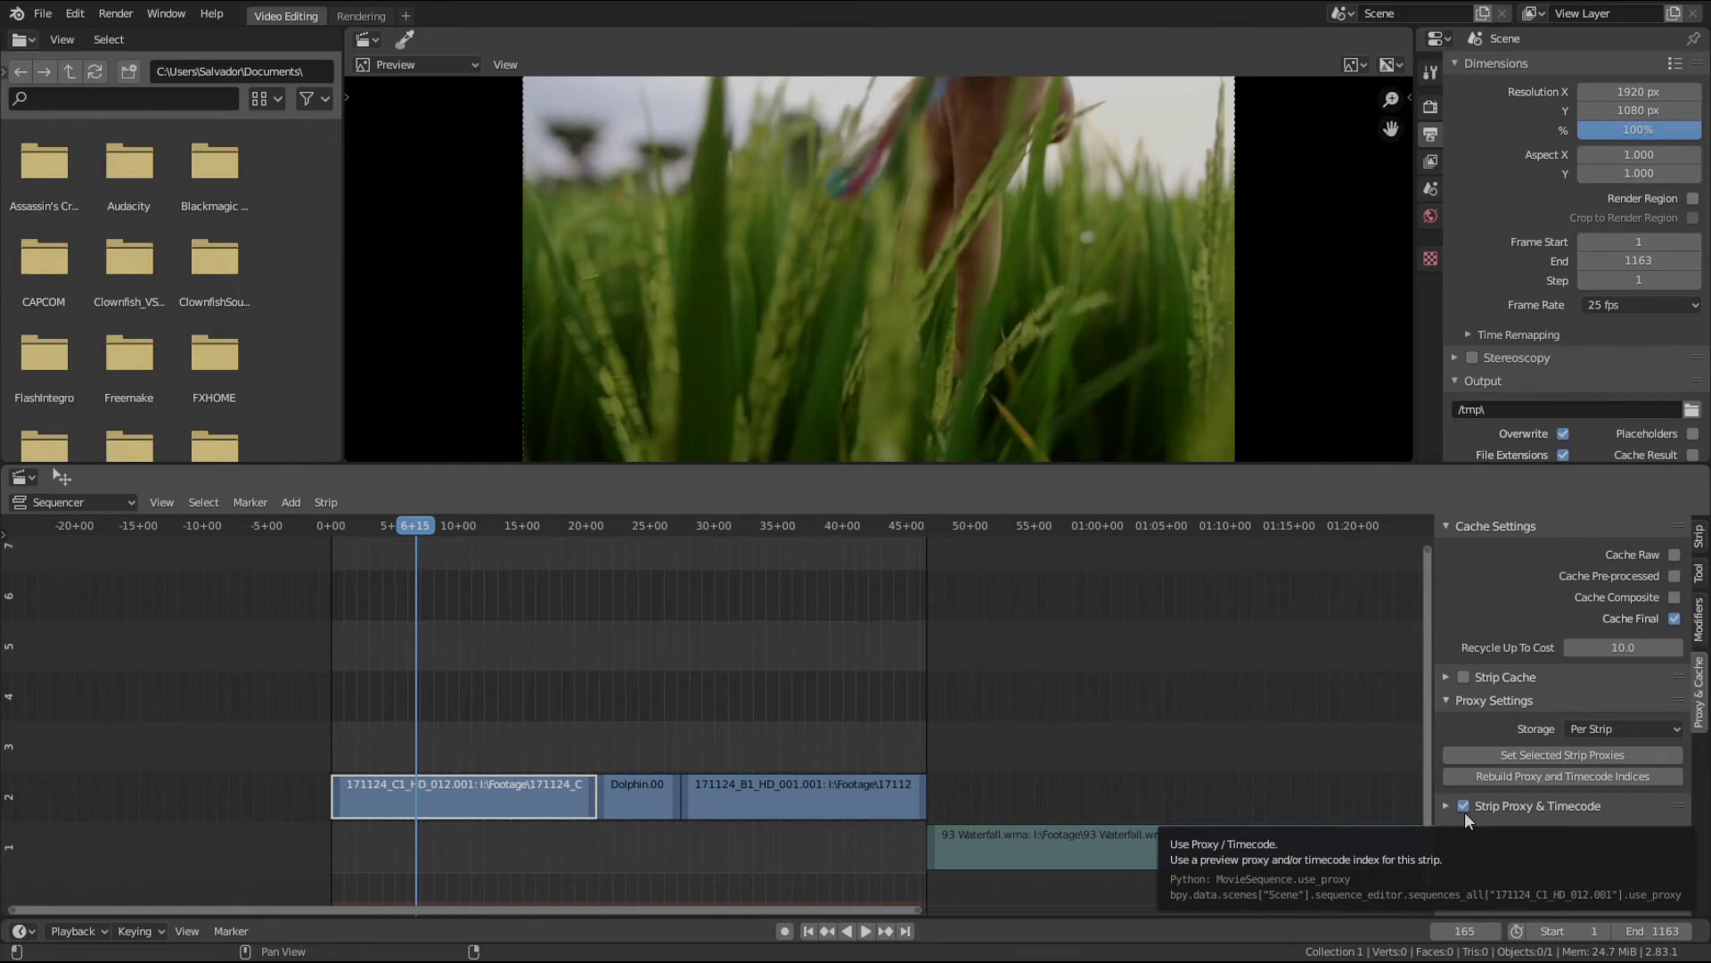
left_click(1464, 776)
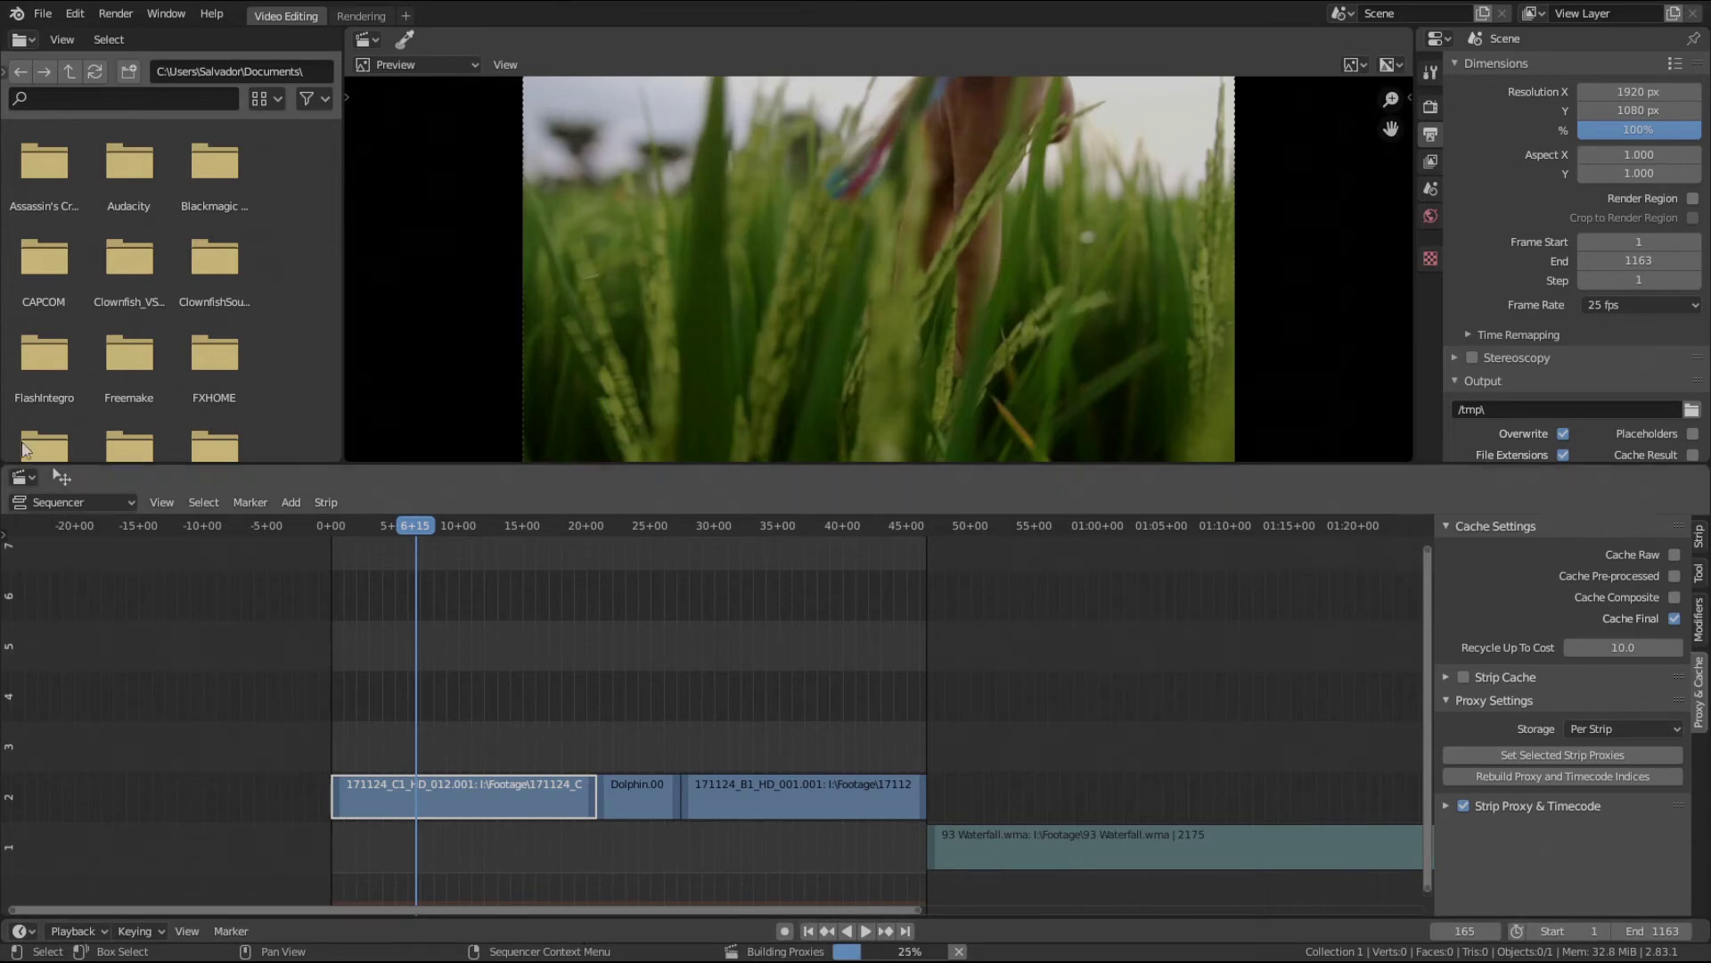
- Bring up the Footage folder in File Explorer, examine the 171124_C1_HD_012.mp4 proxy files inside BL_proxy and return to Footage
left_click_drag(0, 107, 760, 149)
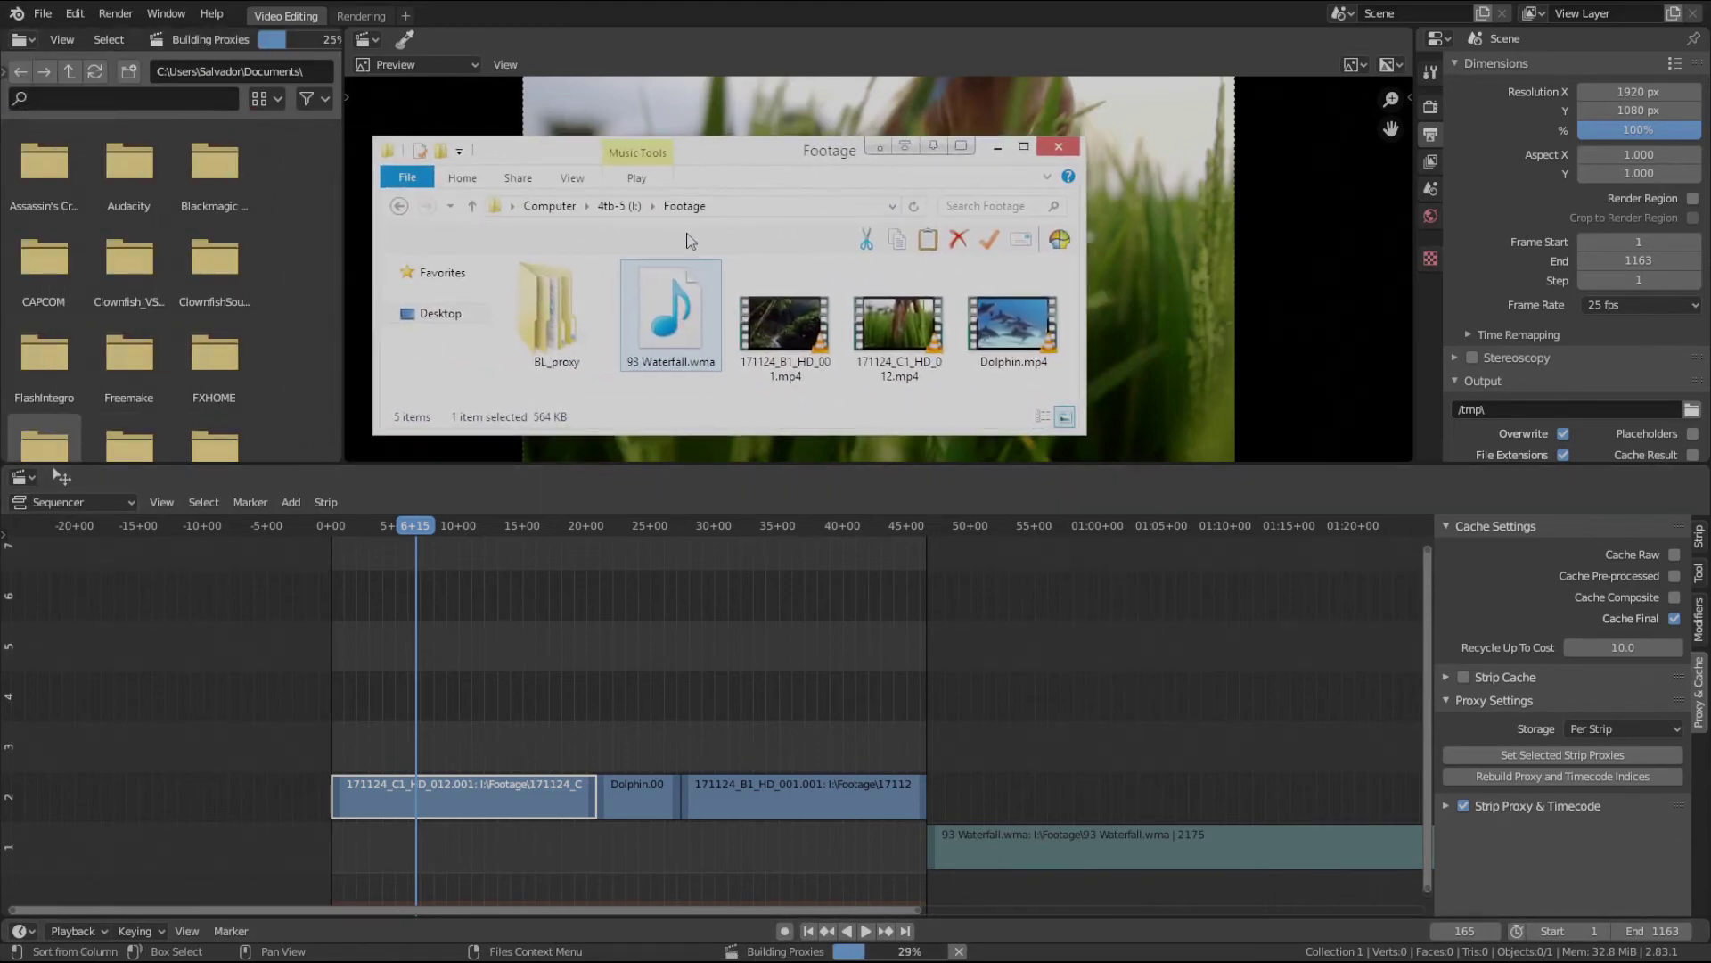
left_click(531, 350)
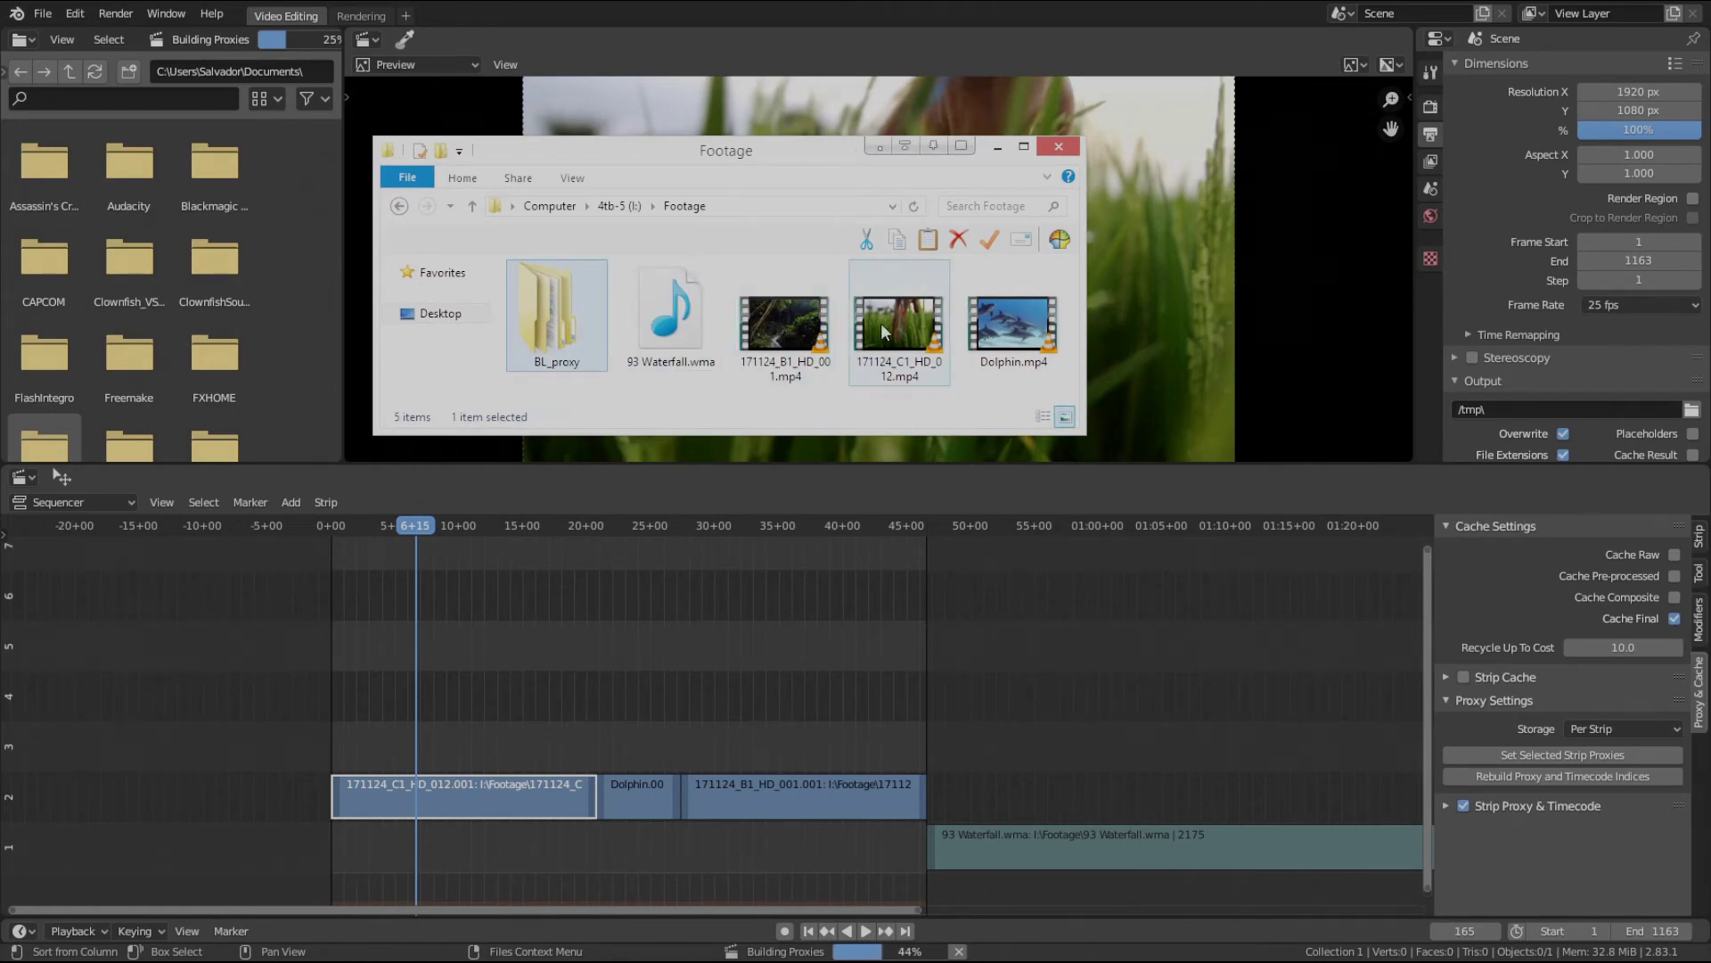
left_click(799, 343)
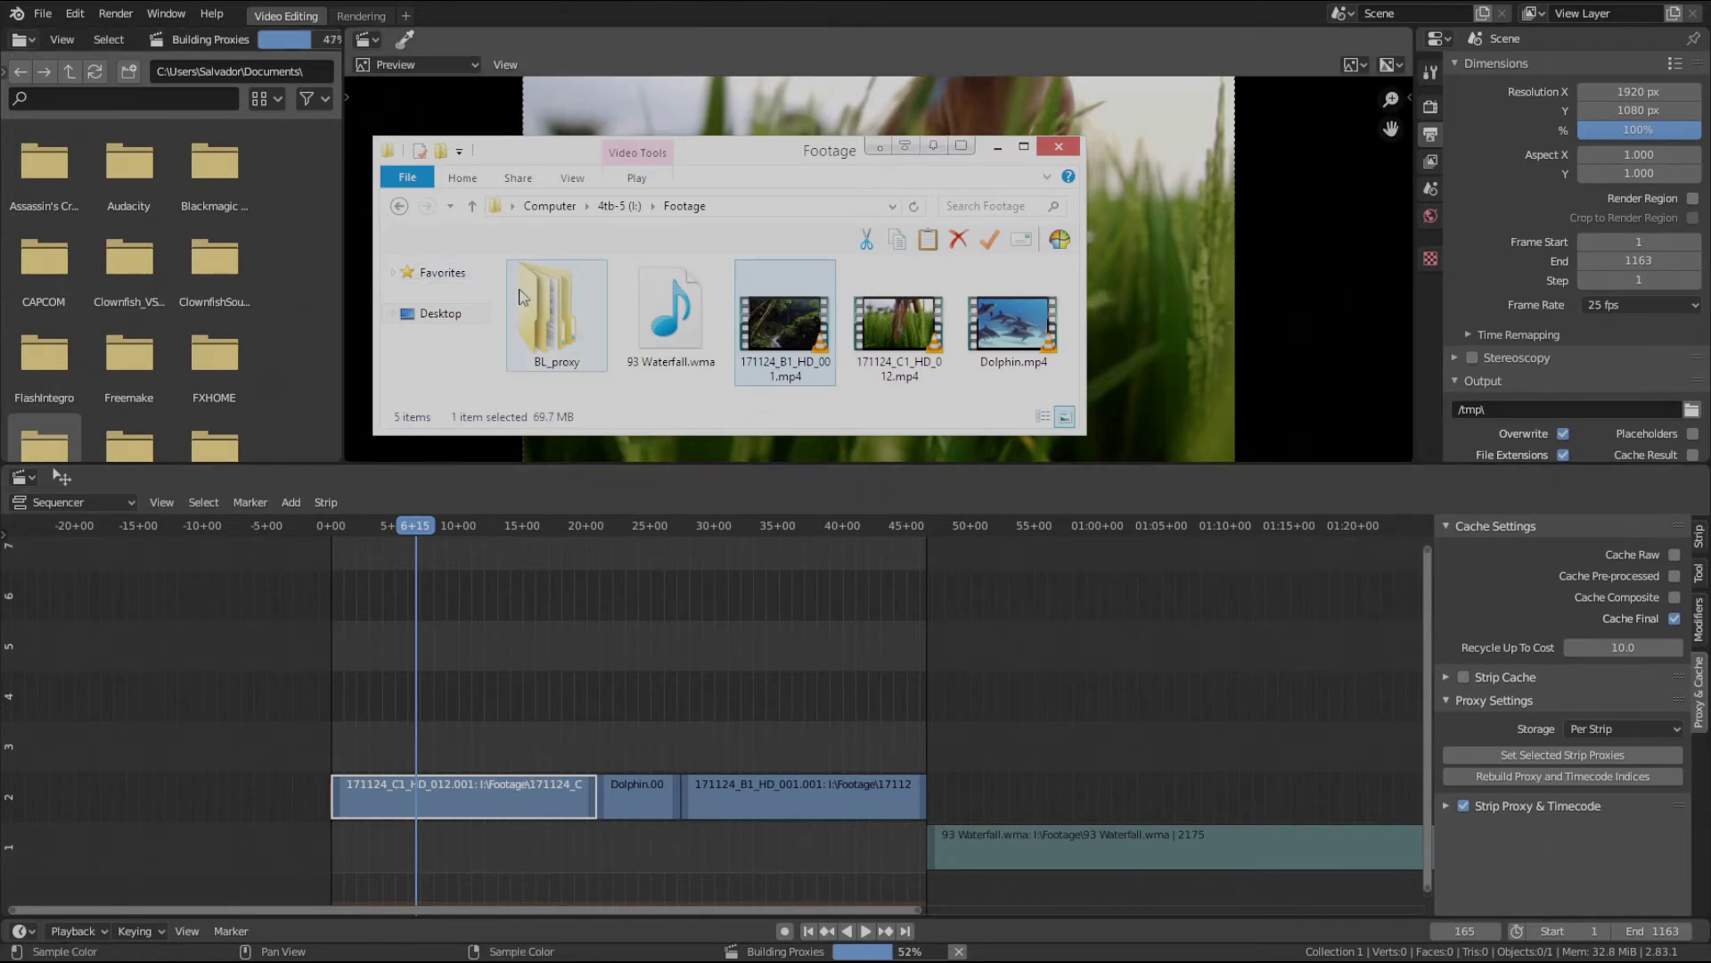
double_click(554, 321)
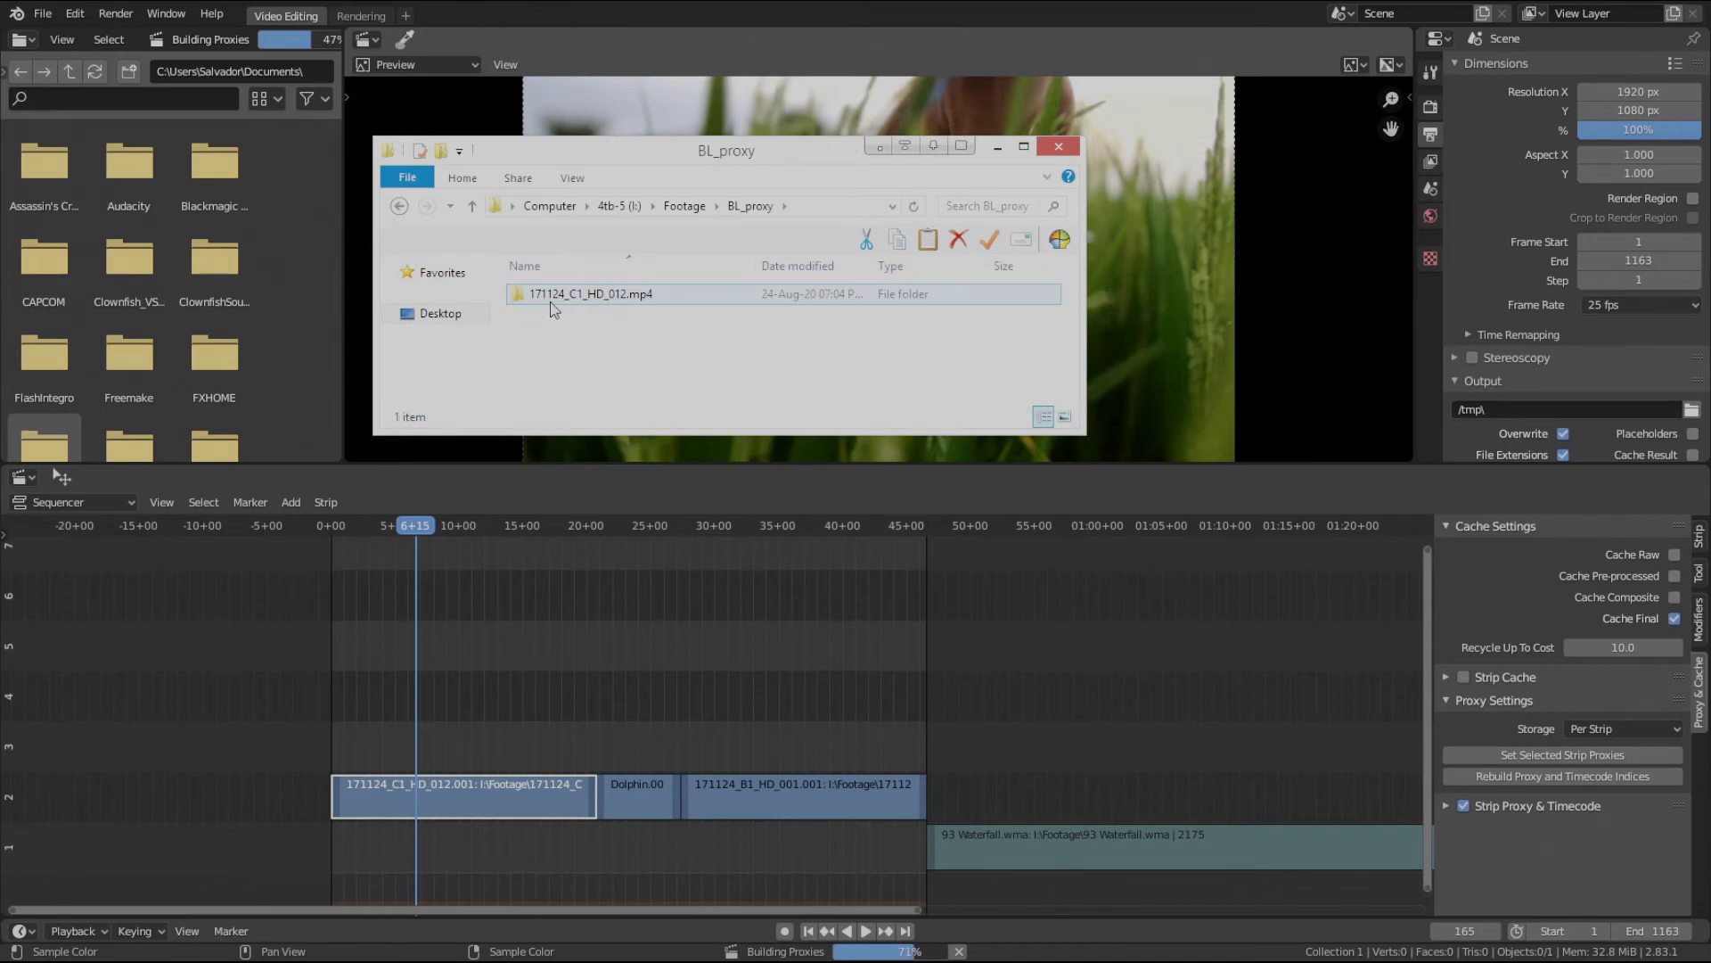
double_click(555, 296)
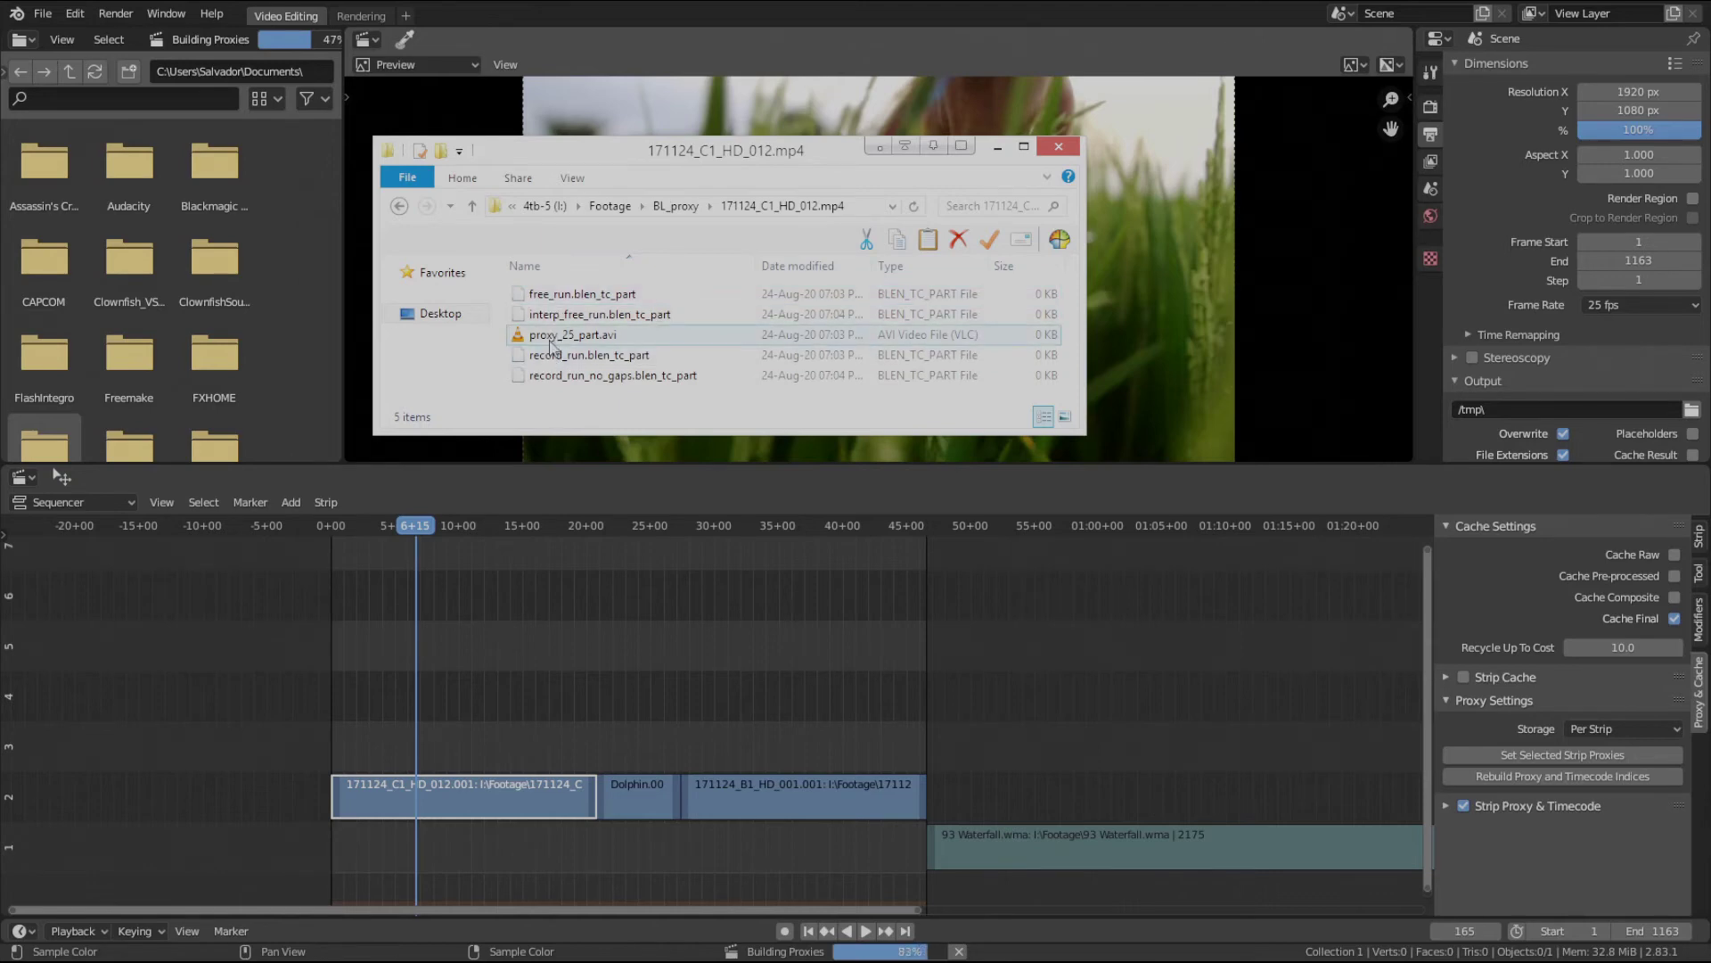
left_click(676, 210)
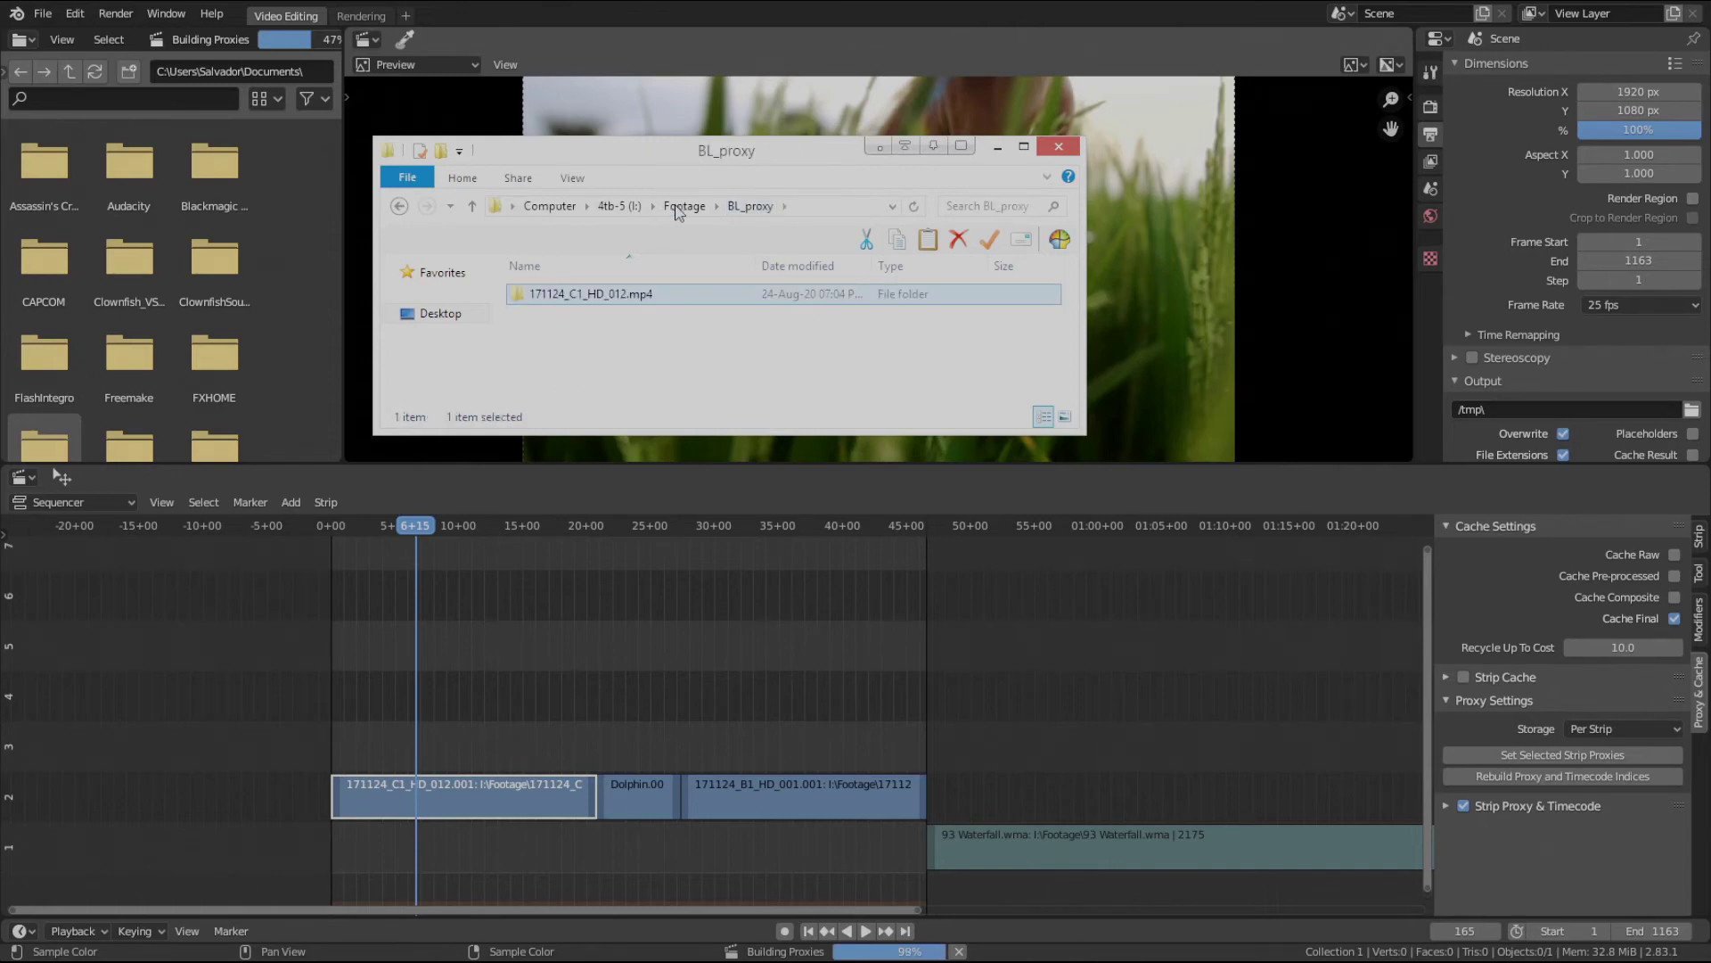
left_click(679, 211)
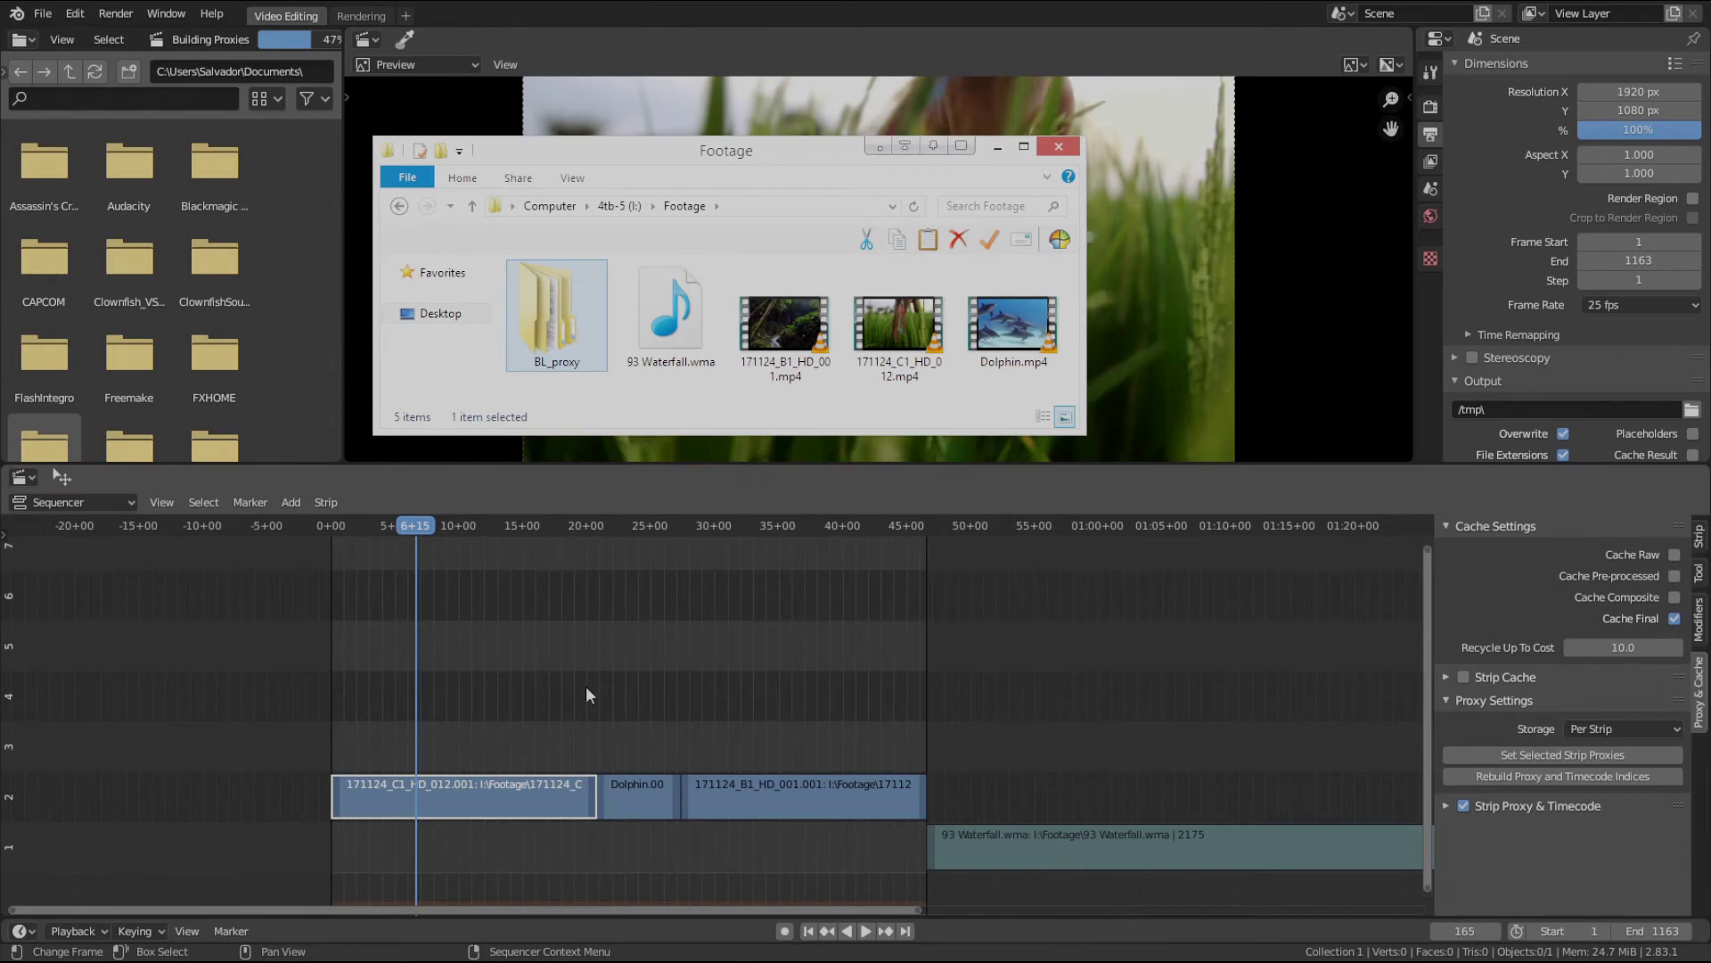
- Enable Strip Proxy & Timecode for the Dolphin strip and rebuild its proxy and timecode indices
left_click(643, 804)
left_click(758, 796, "shift")
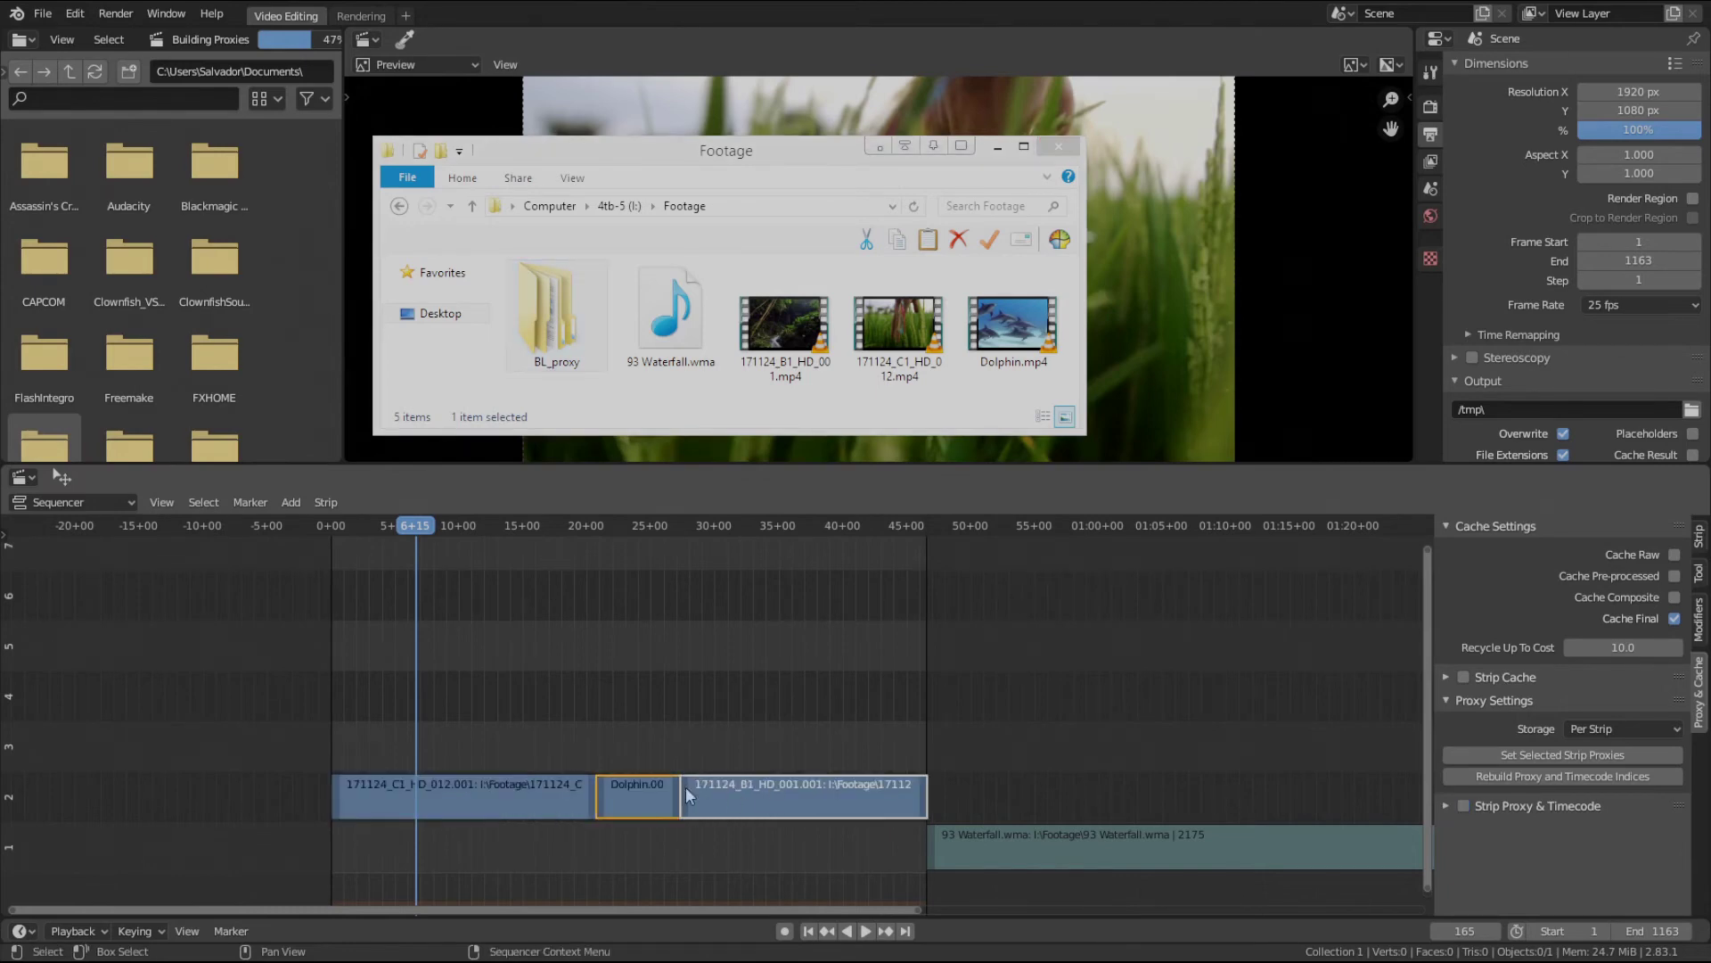
left_click(646, 790)
left_click(1463, 806)
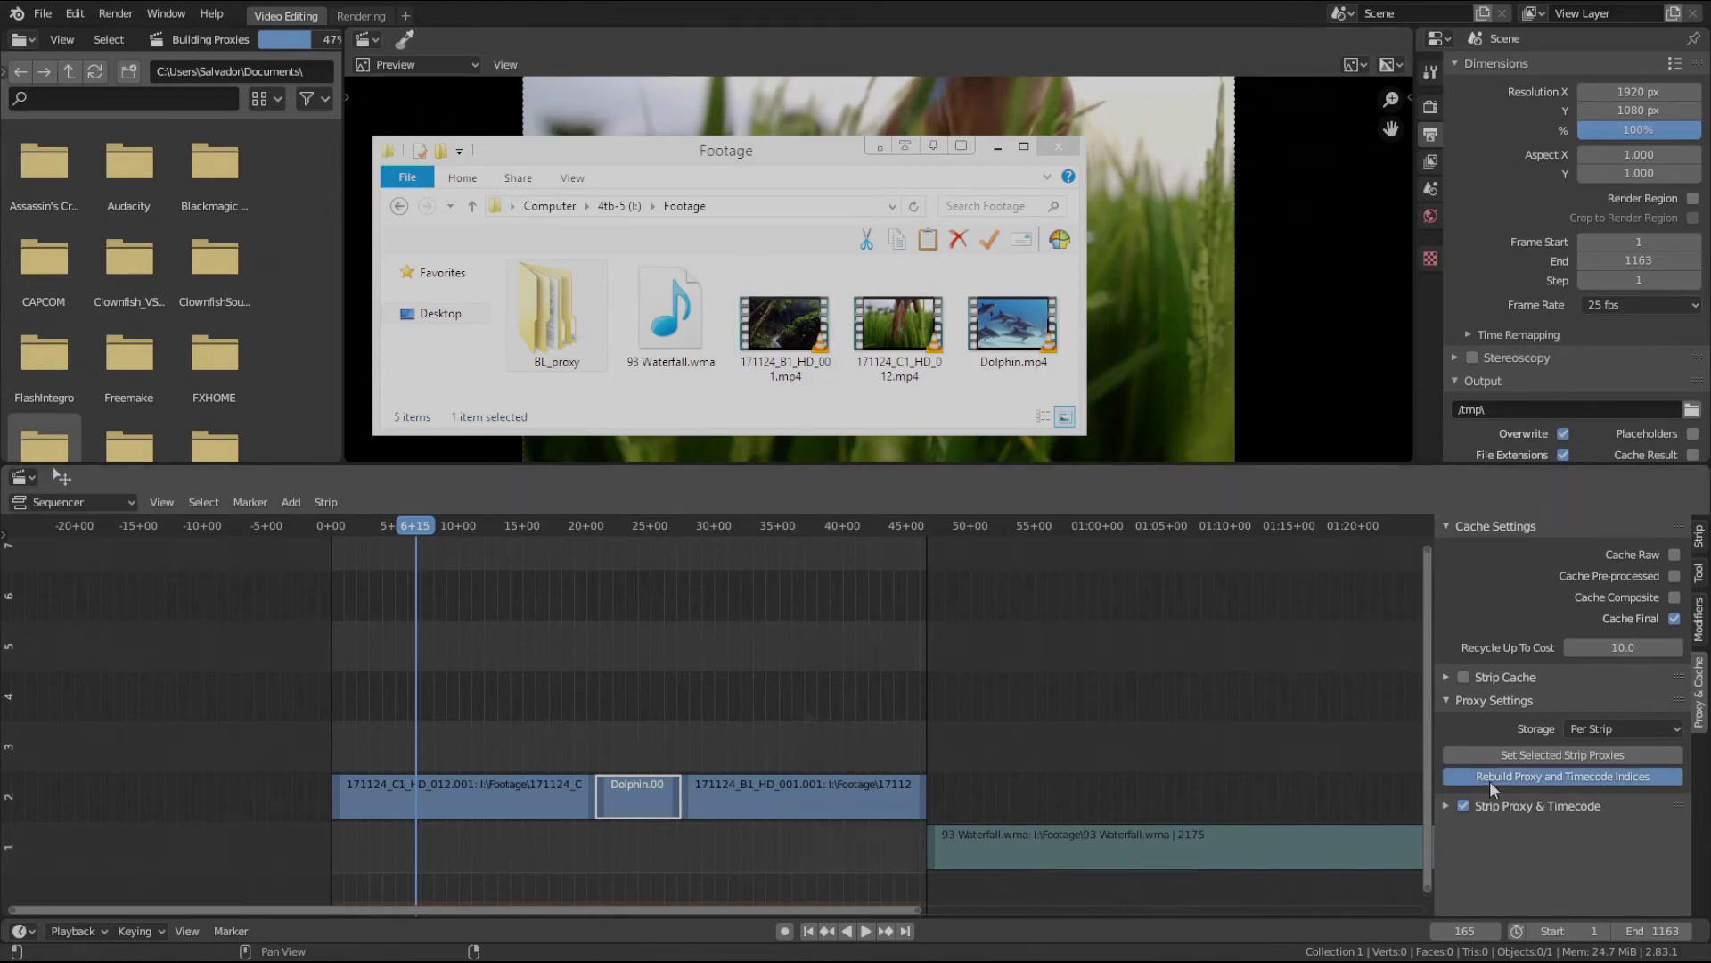
left_click(1490, 781)
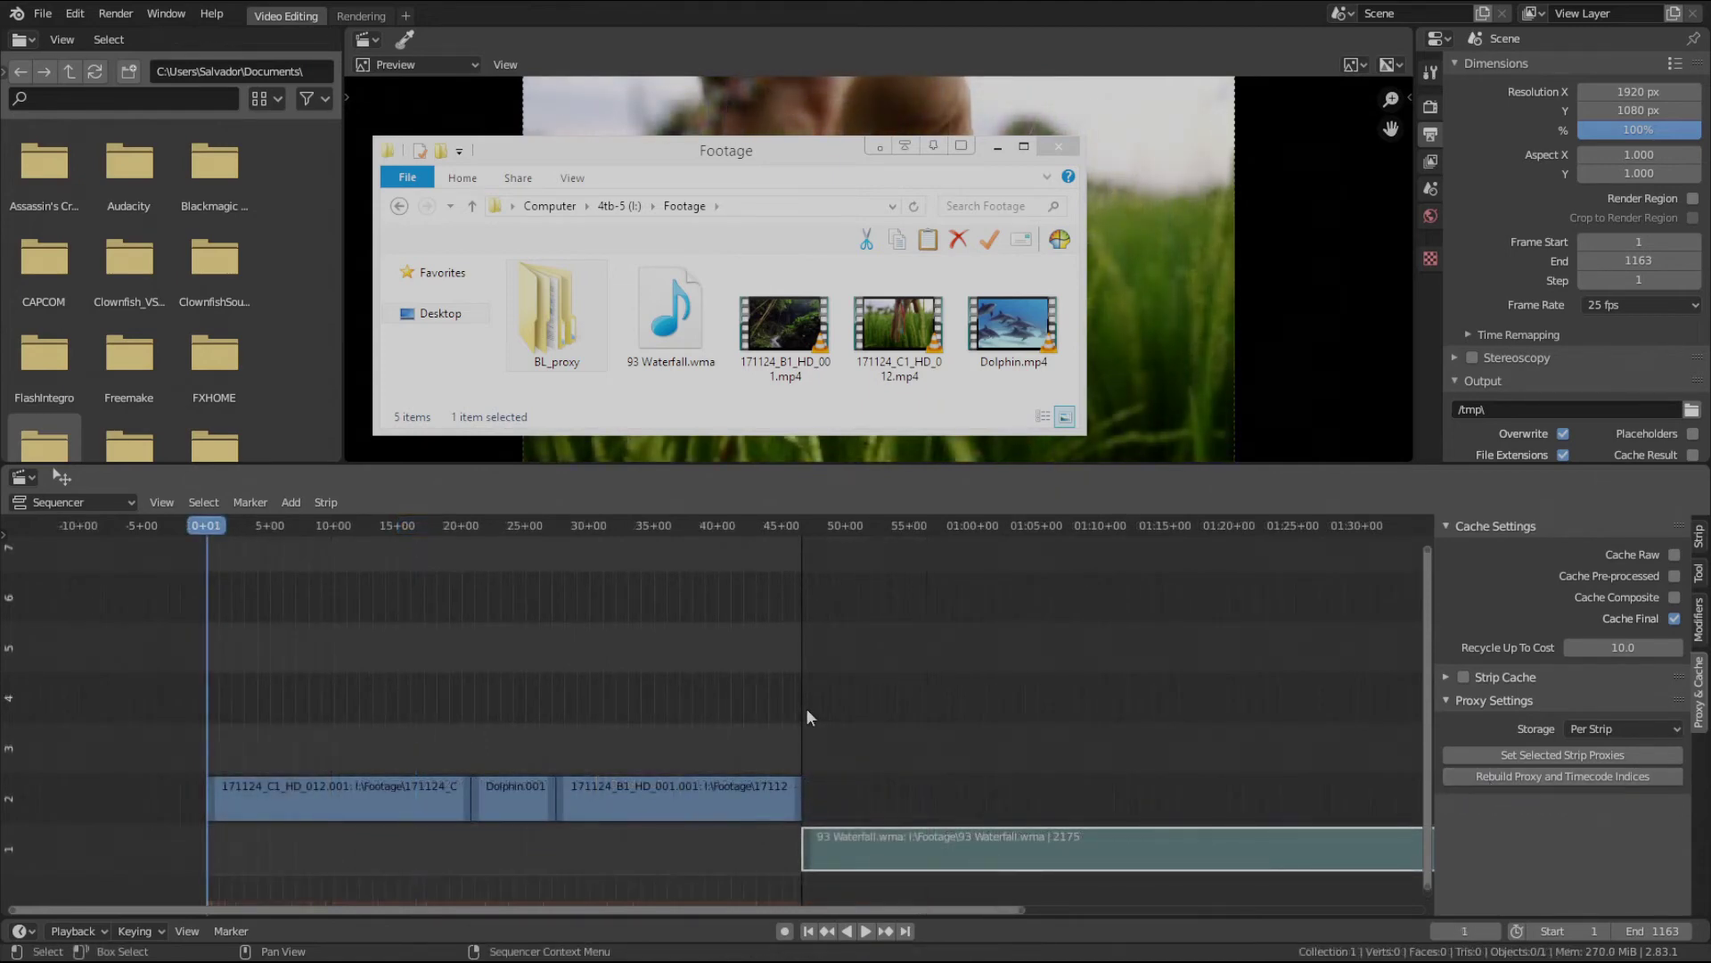
- Move the File Explorer window out of the way and play the sequence from the start, jumping back to about 9 seconds before stopping
left_click_drag(749, 160, 0, 163)
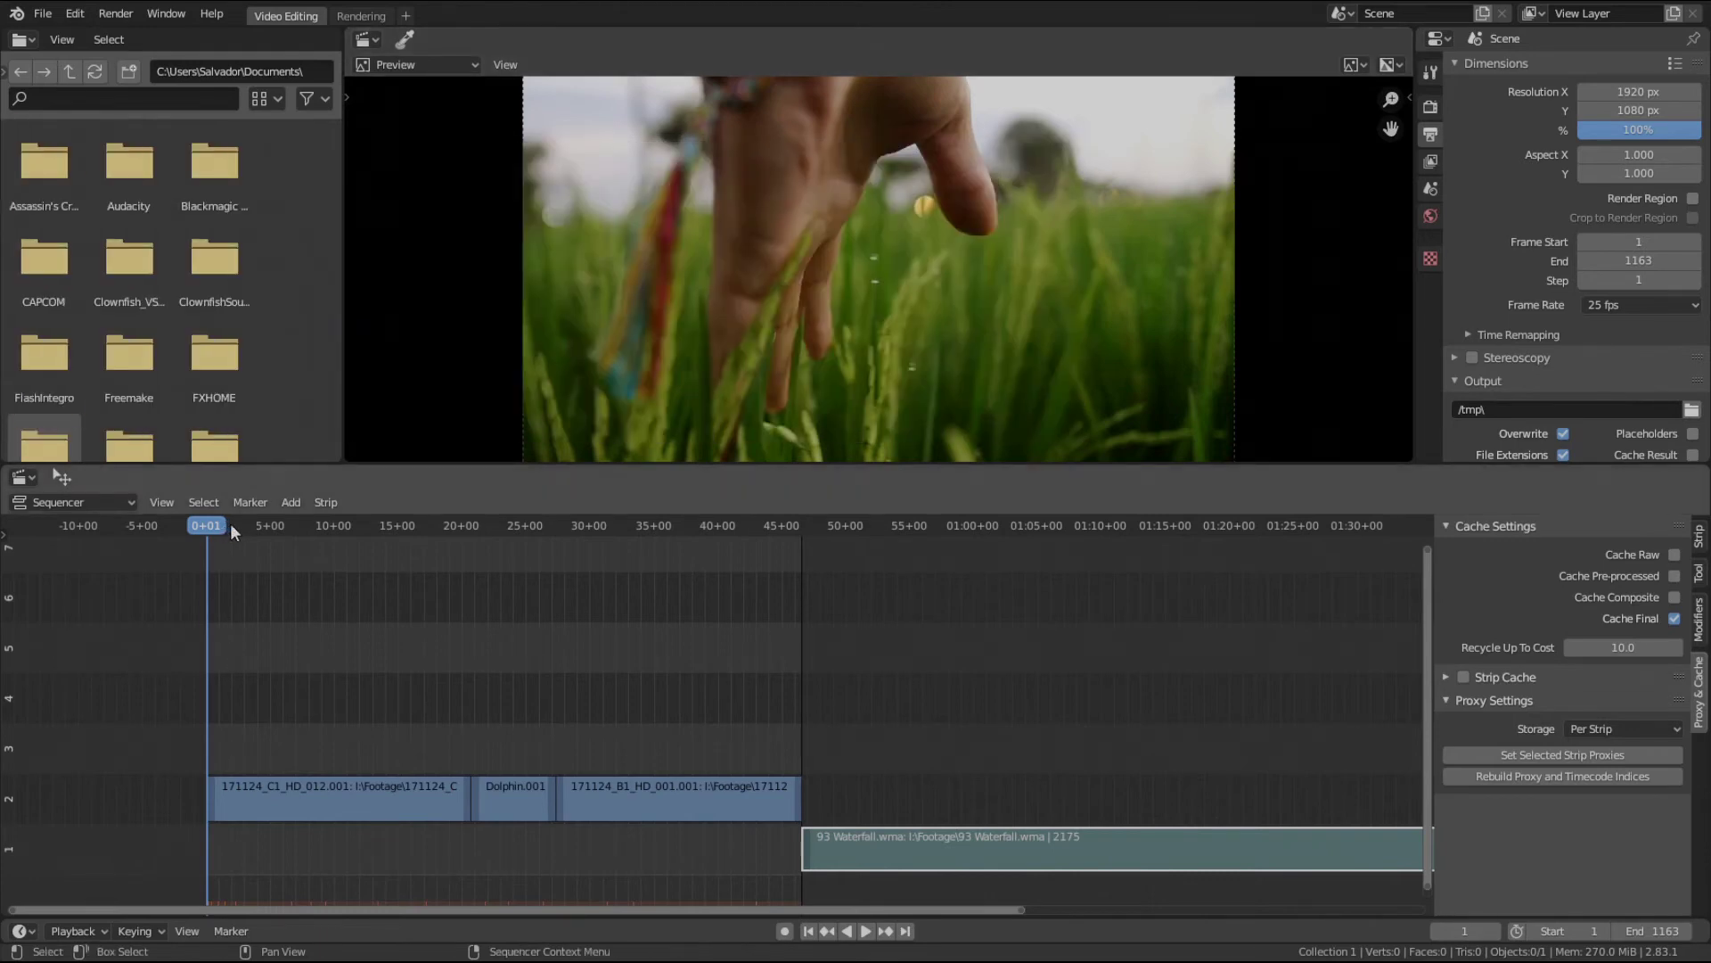
key("space")
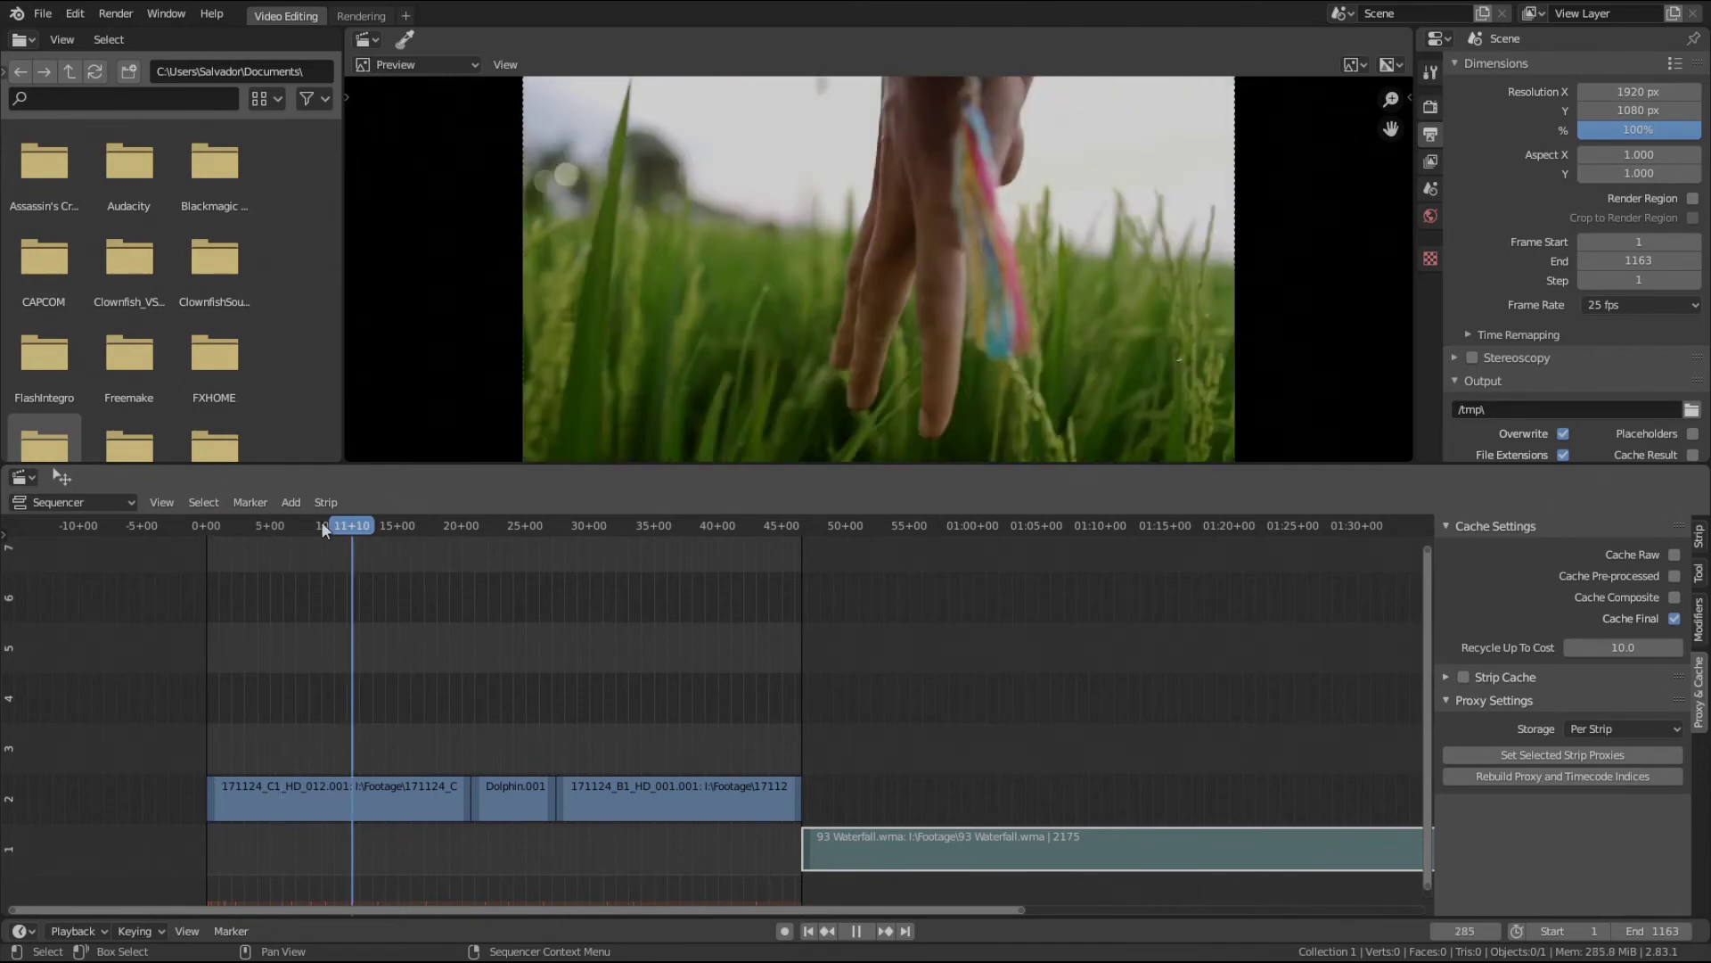
left_click(320, 521)
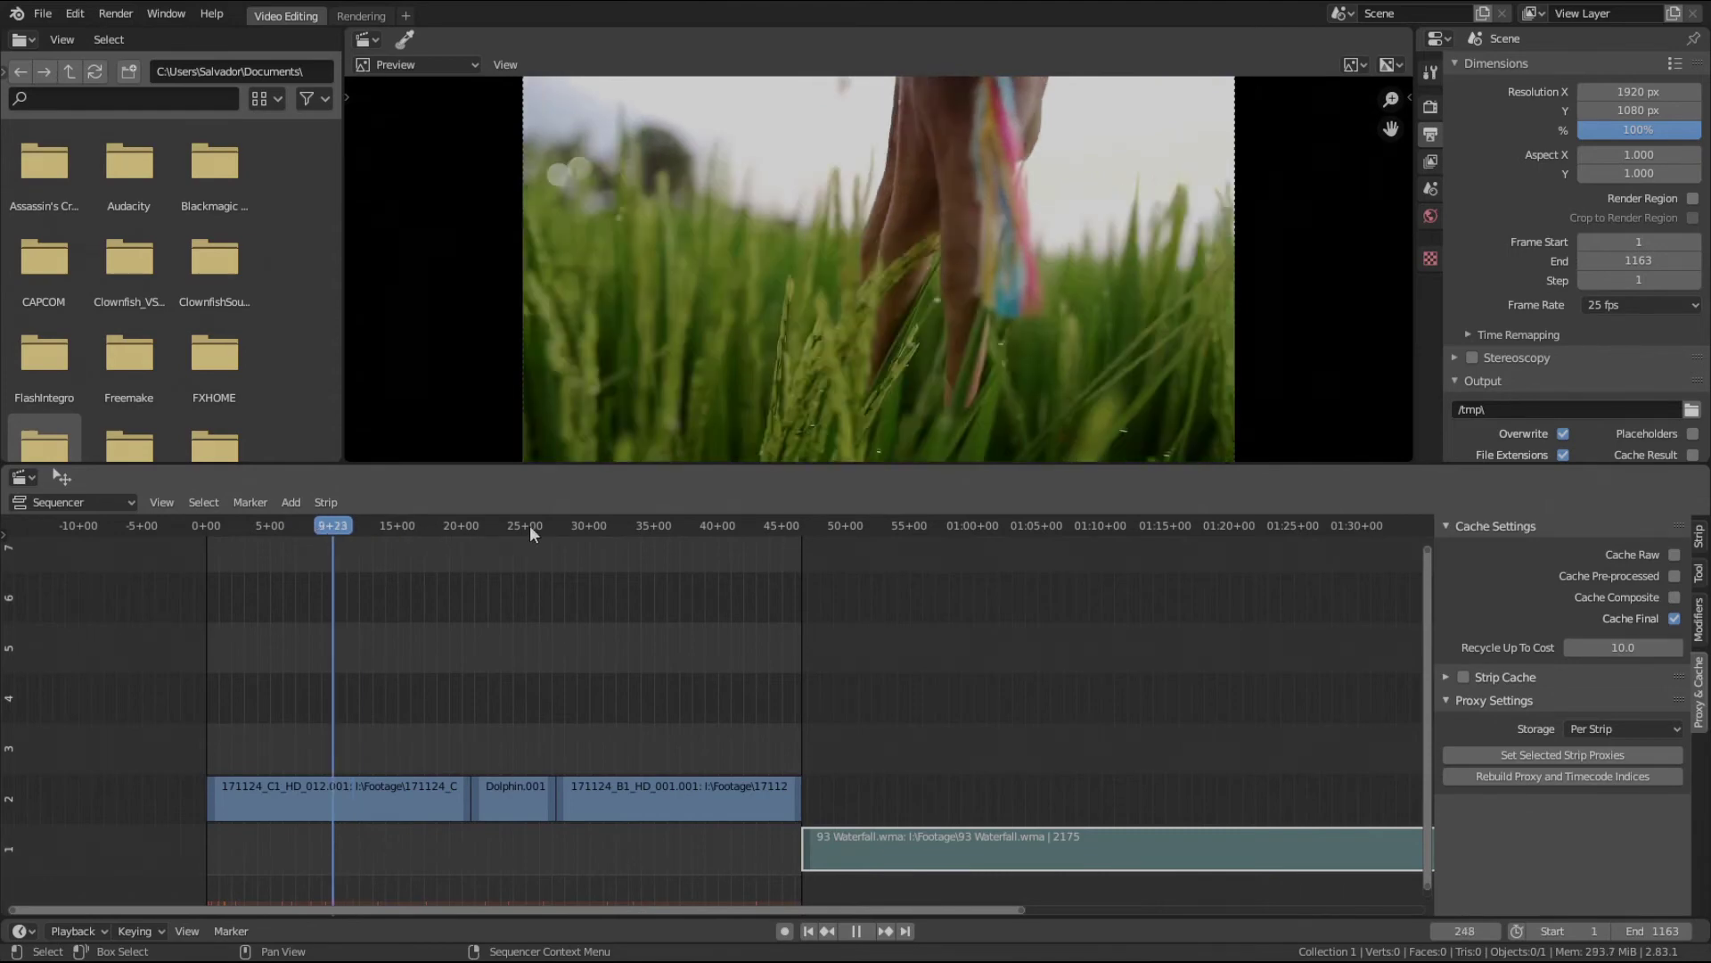
key("Escape")
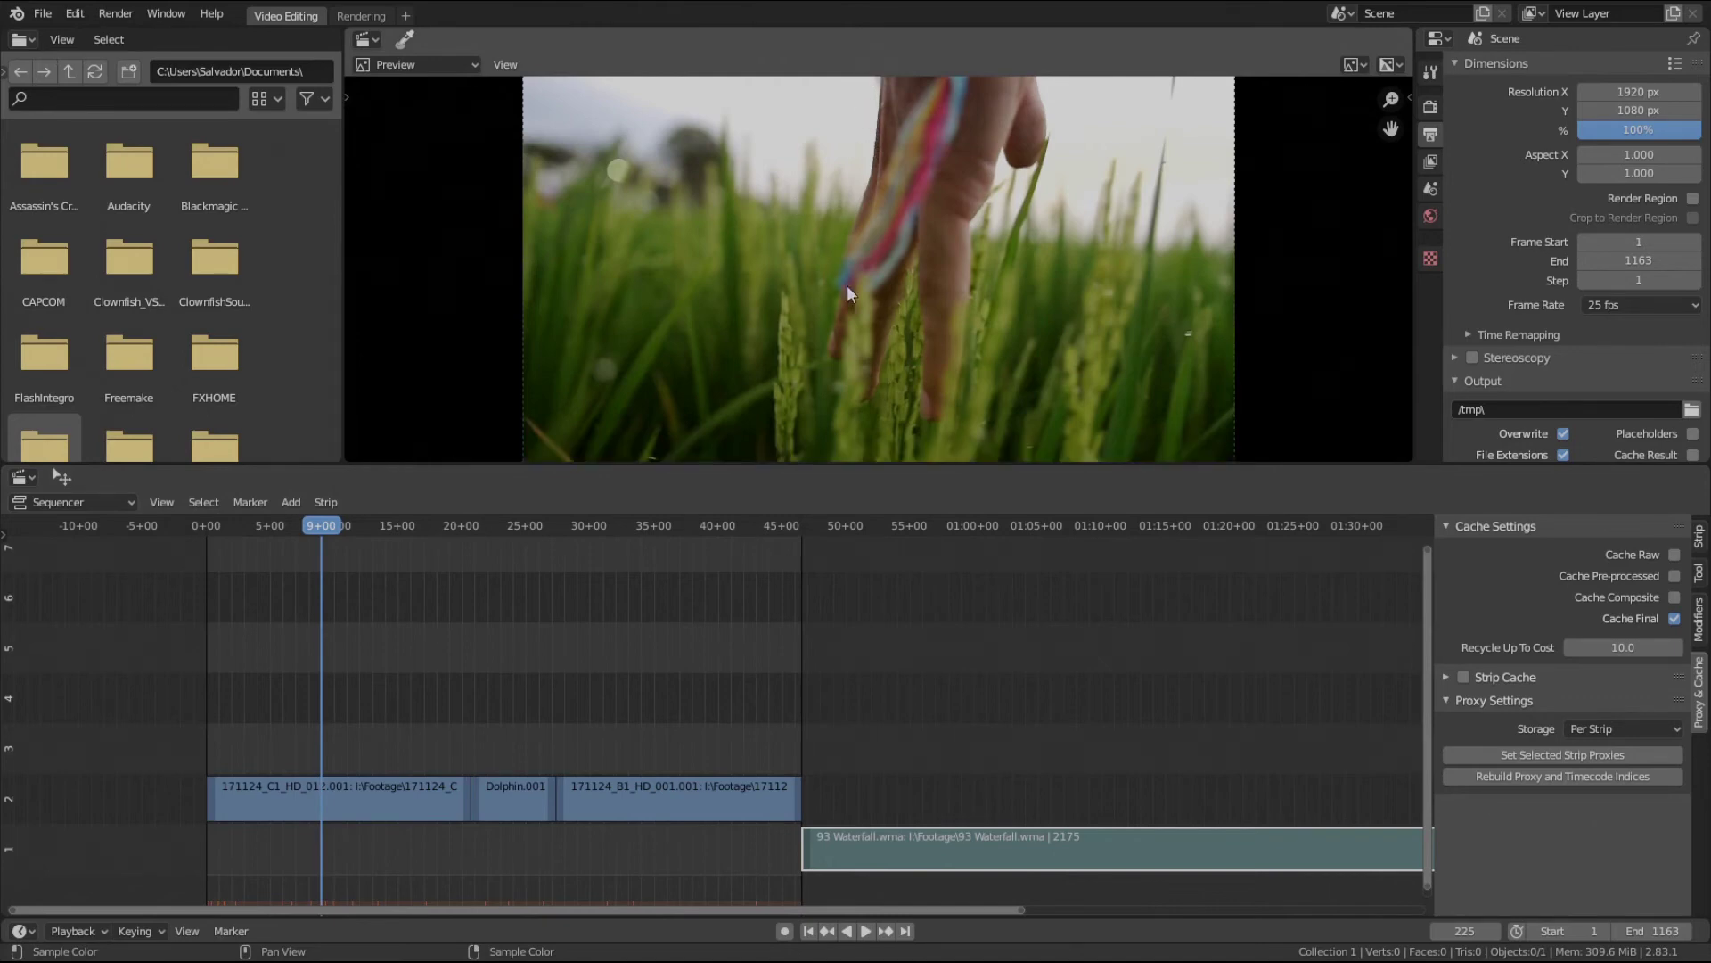
- Show the preview's view settings and set Proxy Render Size to Proxy size 25%
key("n")
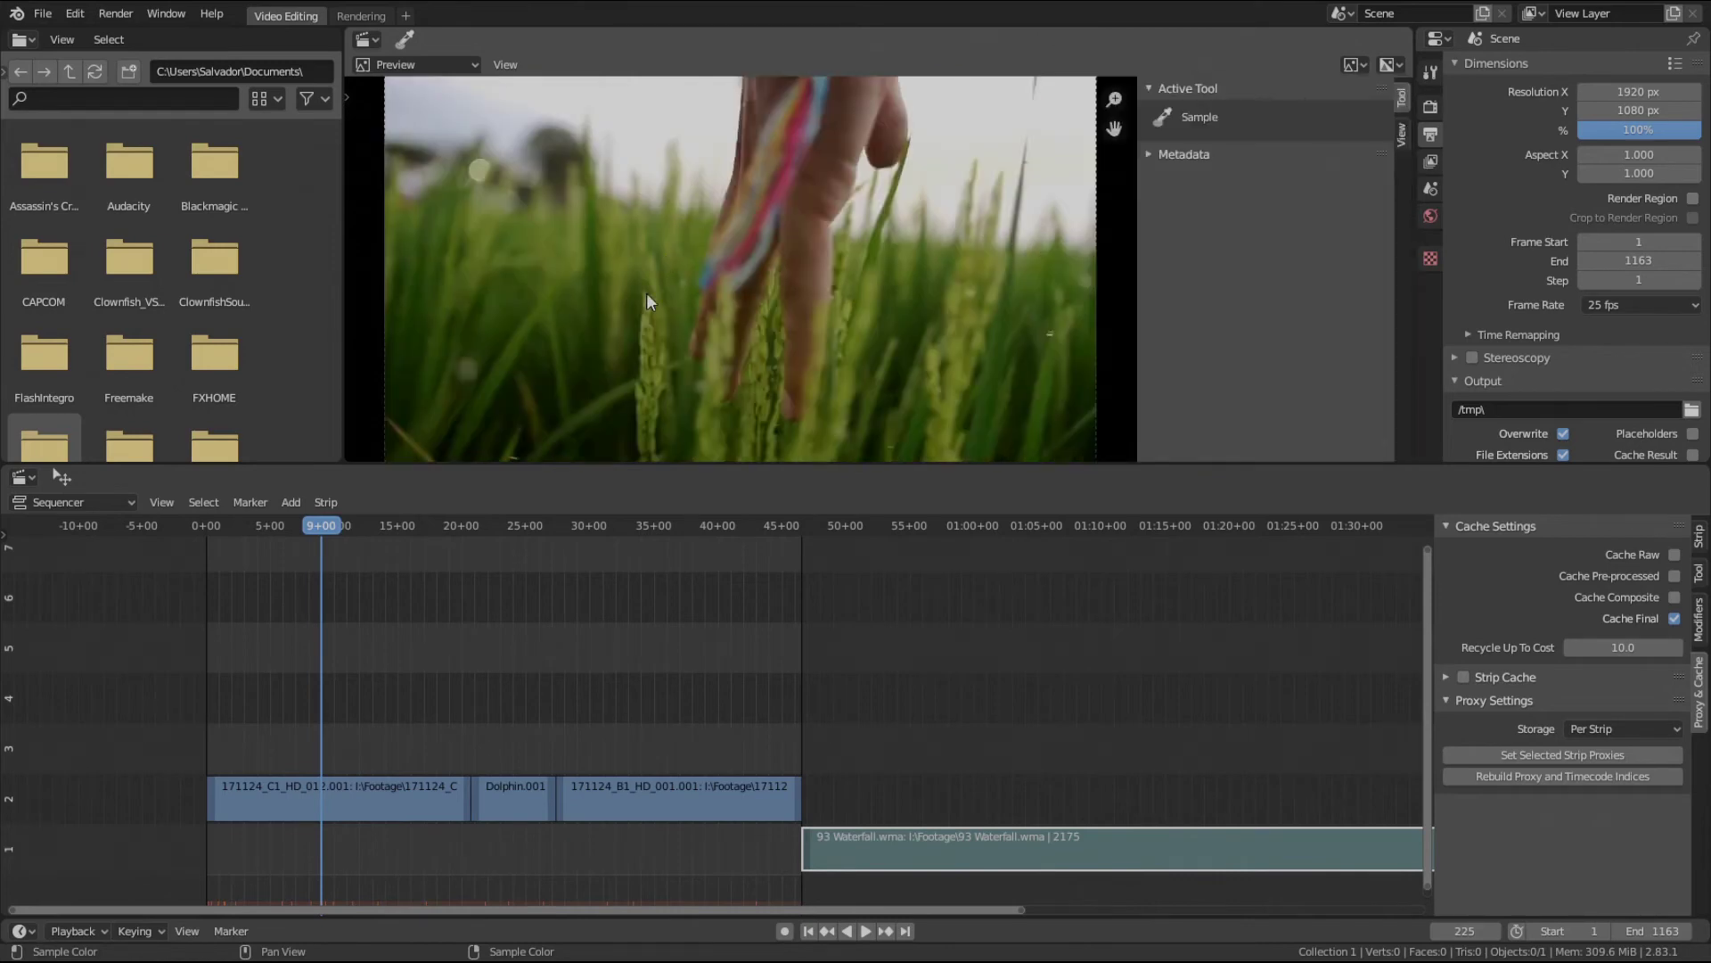
left_click(1403, 134)
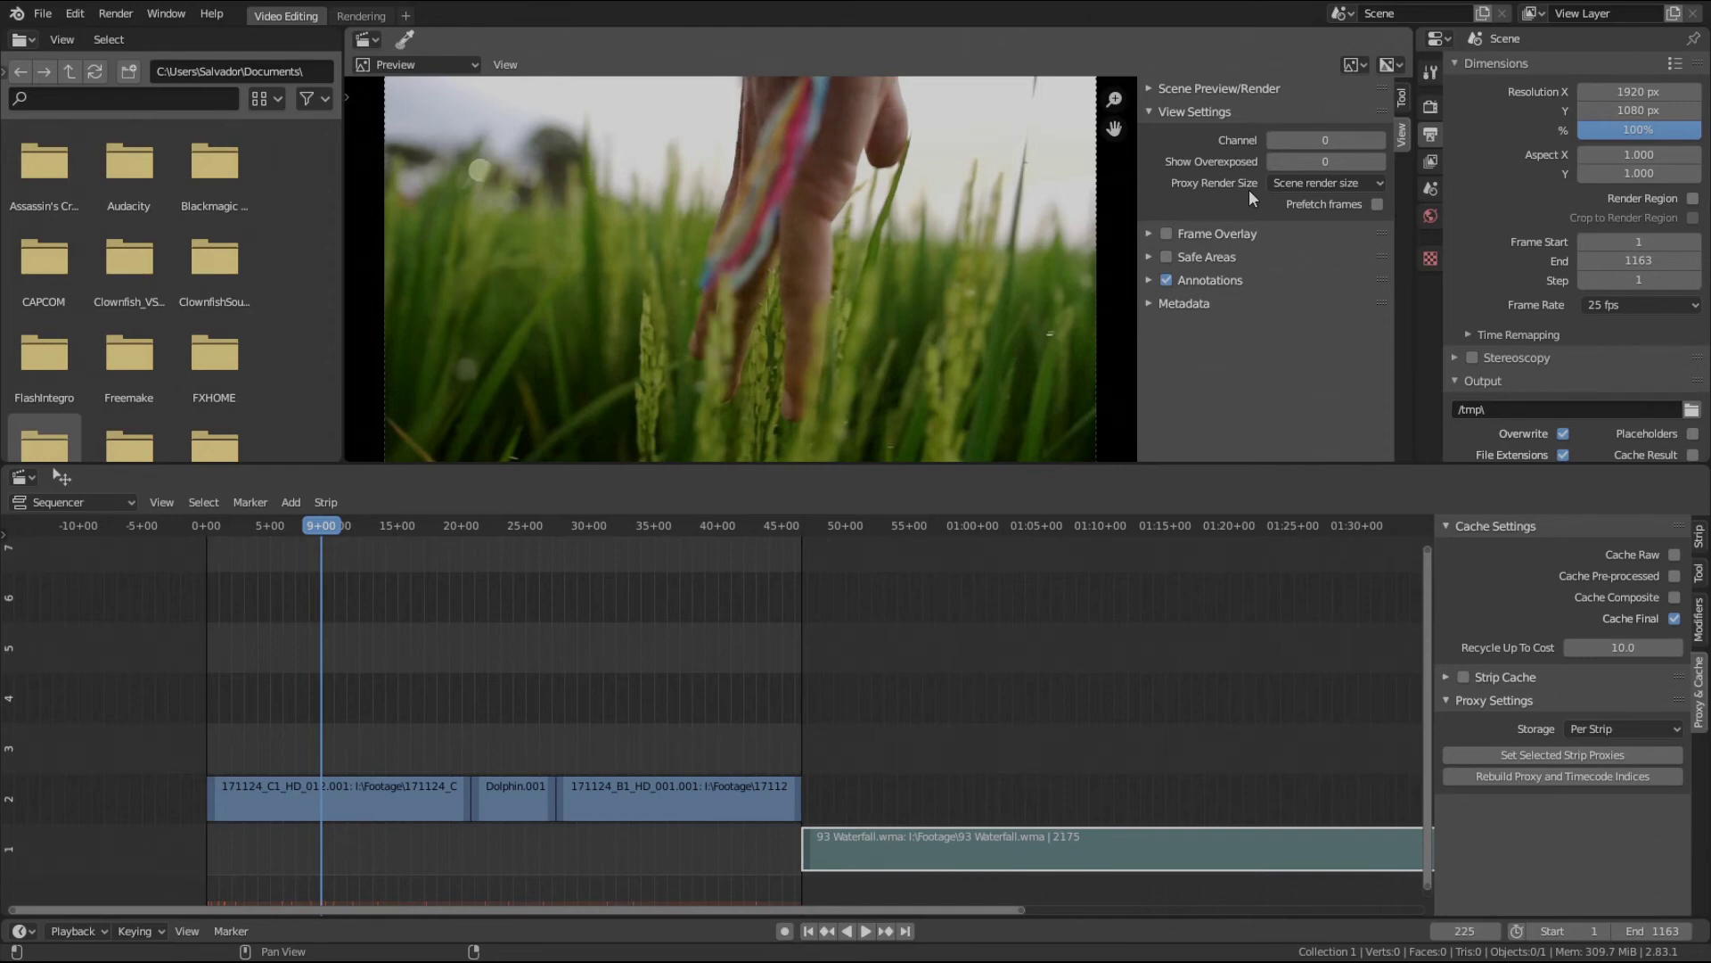
left_click(1315, 184)
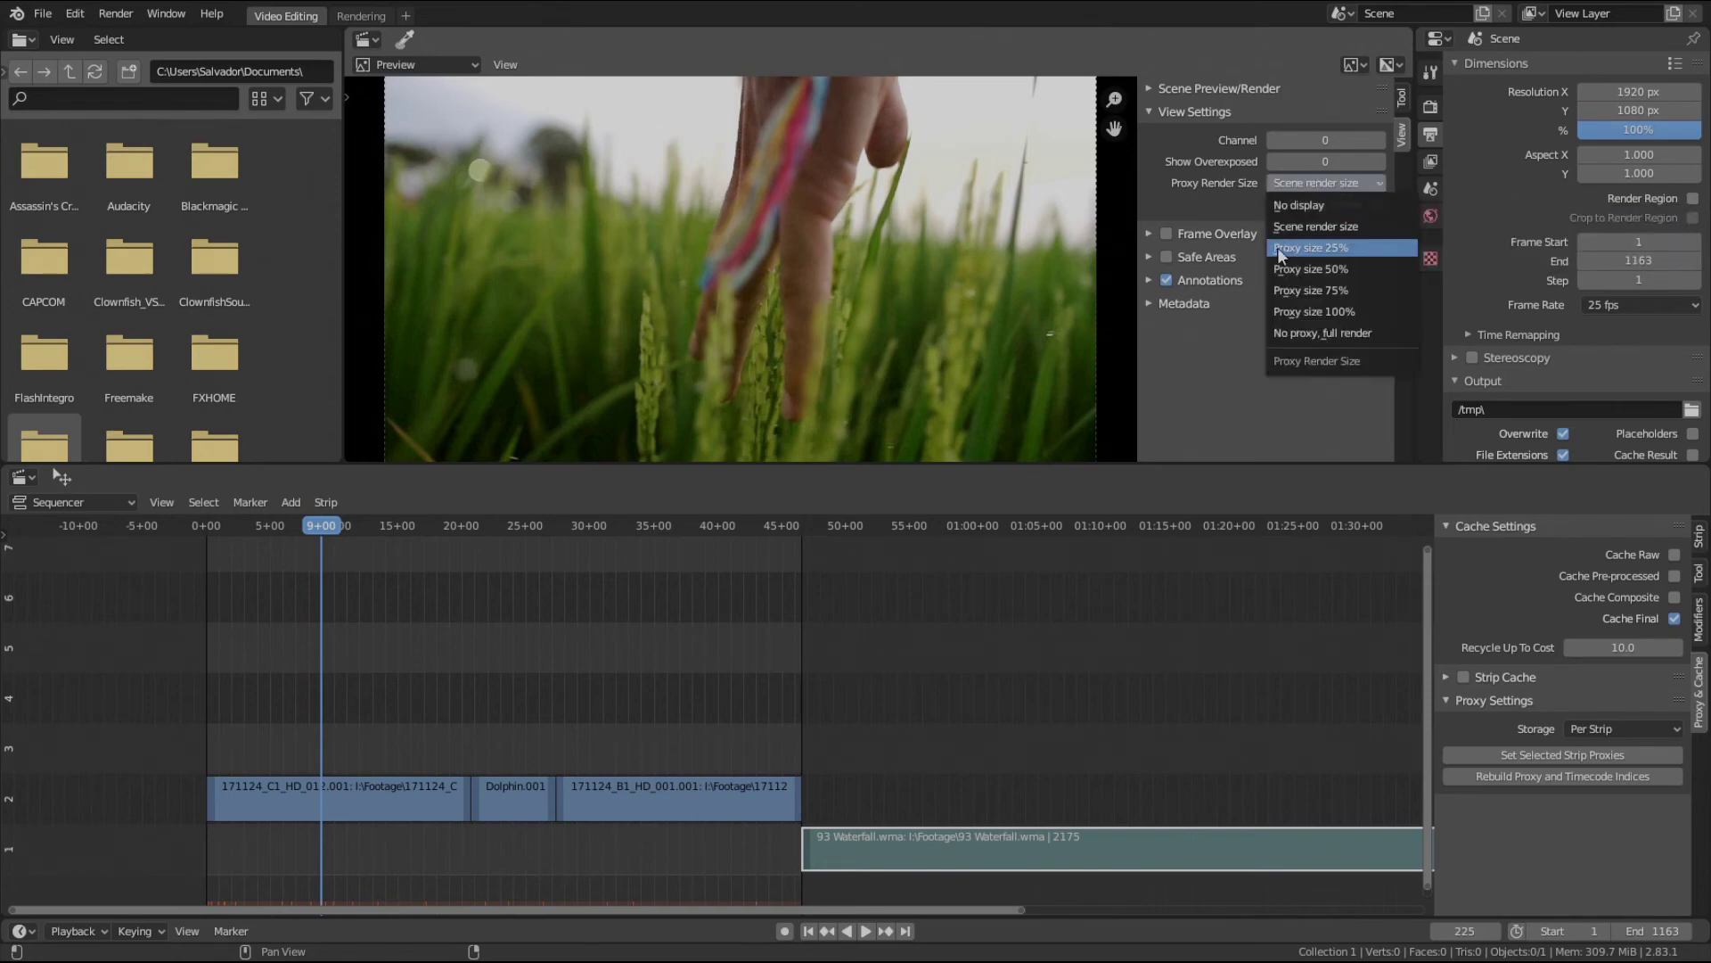
left_click(1349, 250)
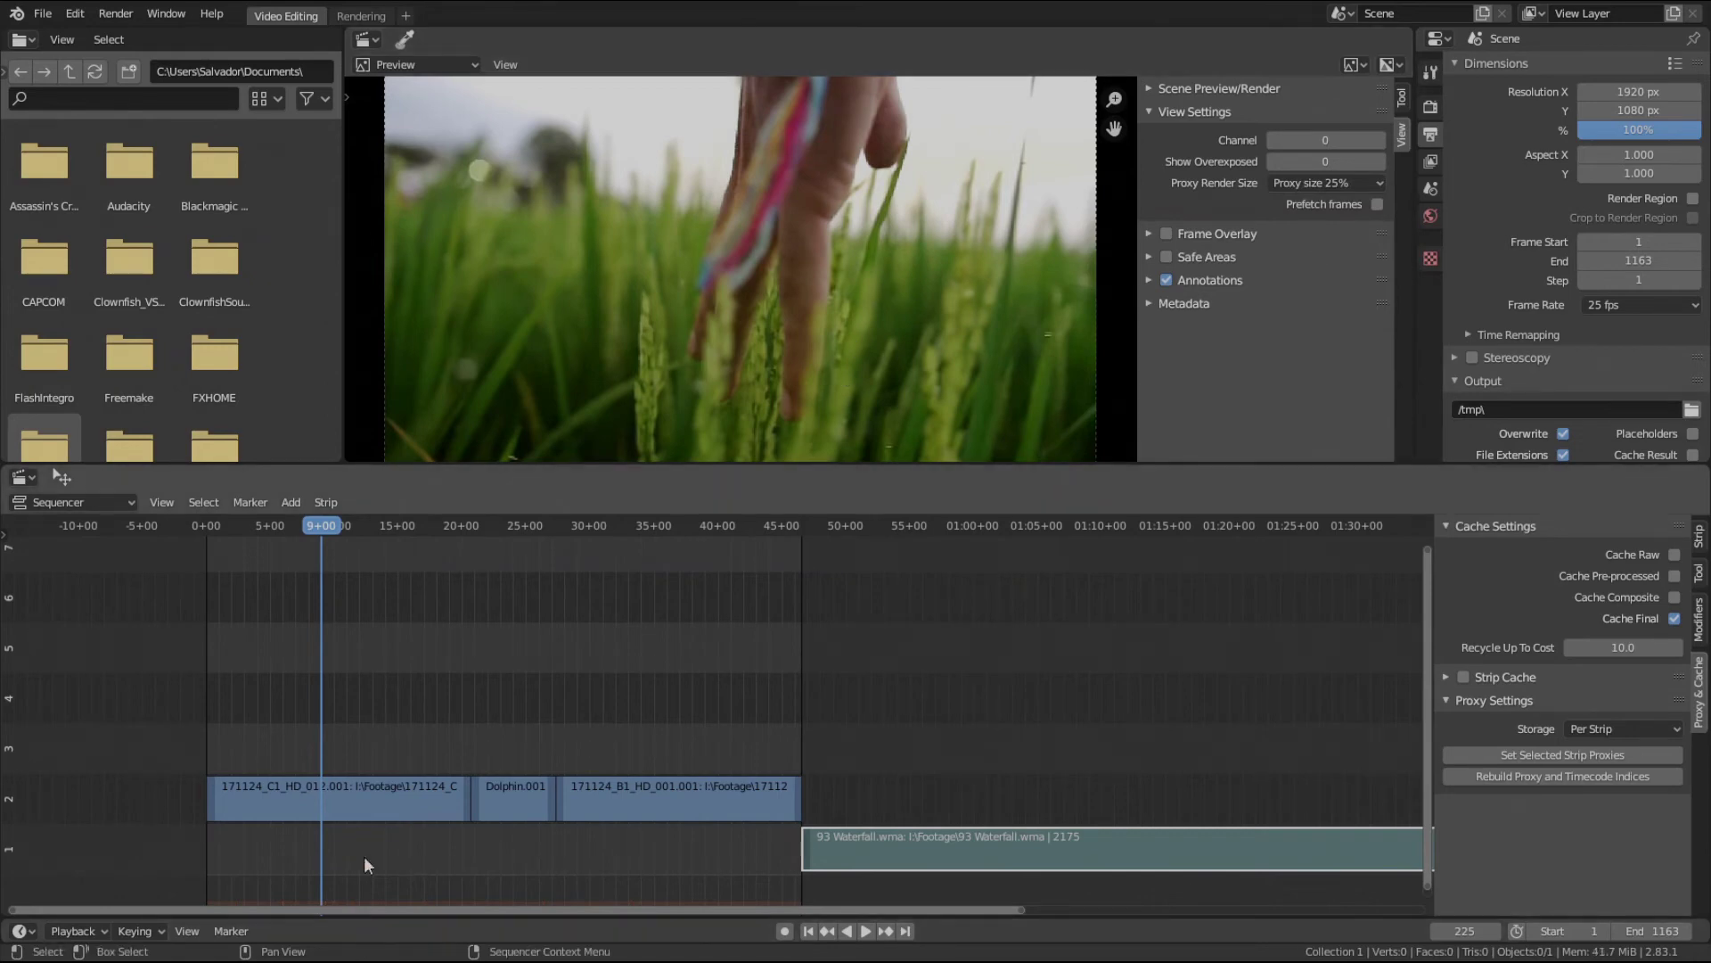
- Scrub back and forth through the 171124_C1_HD_012 strip to check proxy playback, ending at frame 270
middle_click_drag(348, 742, 460, 688)
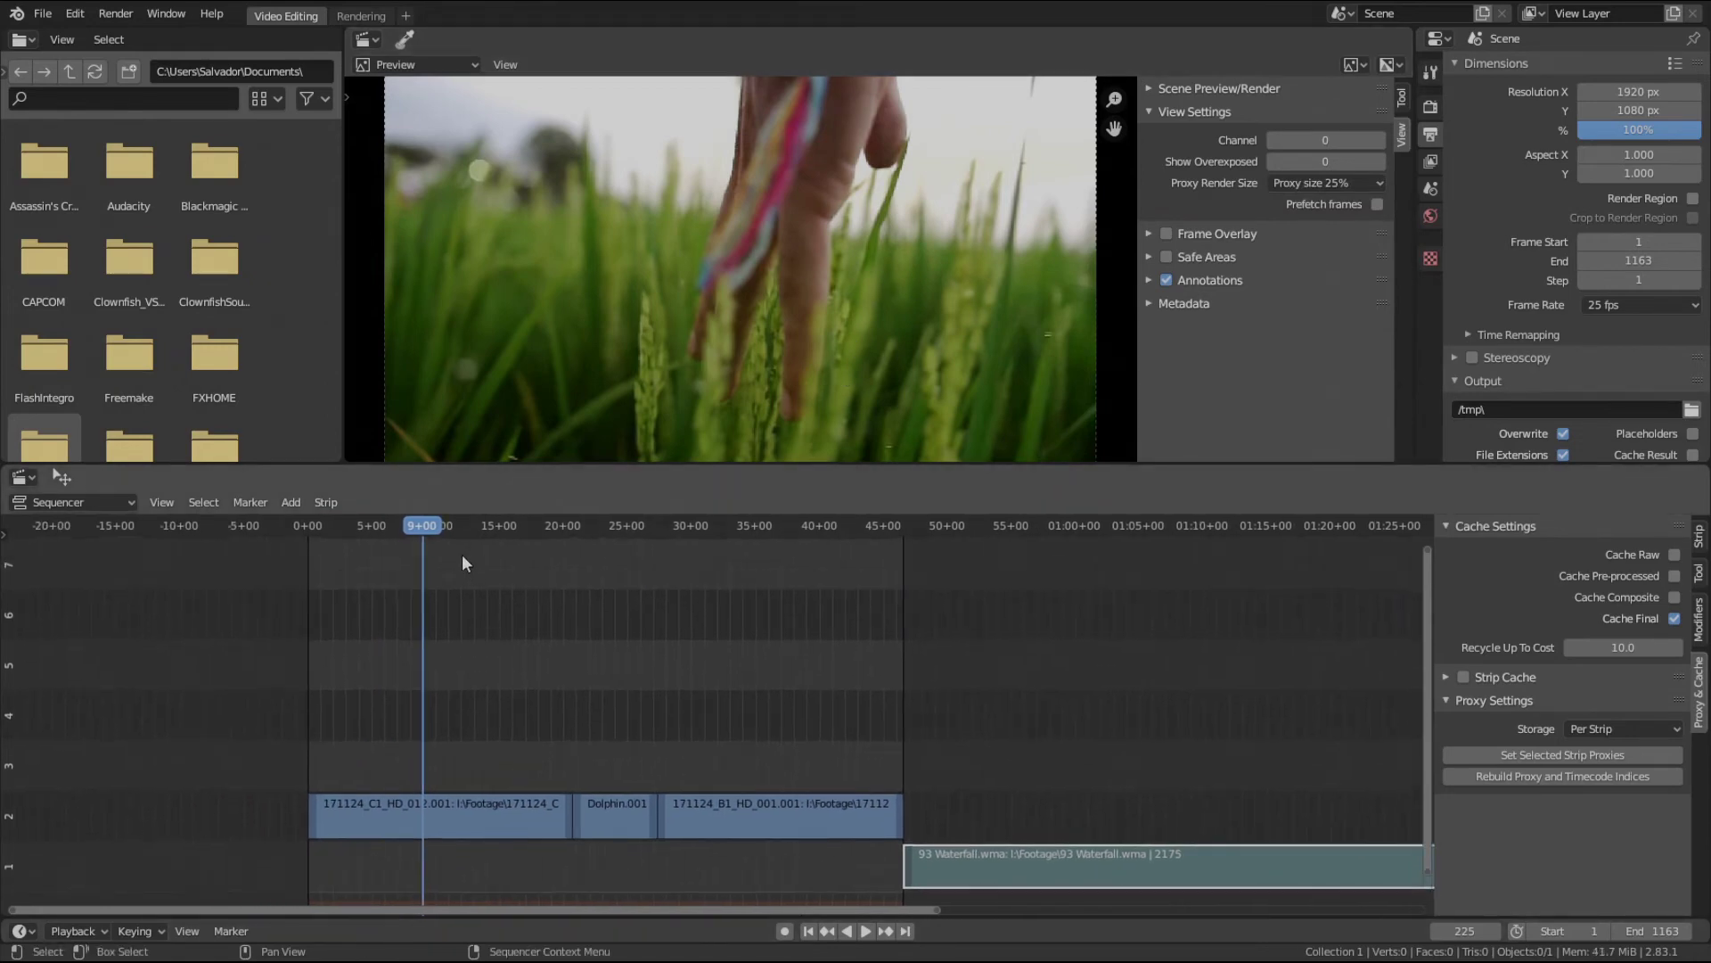
left_click_drag(423, 529, 395, 555)
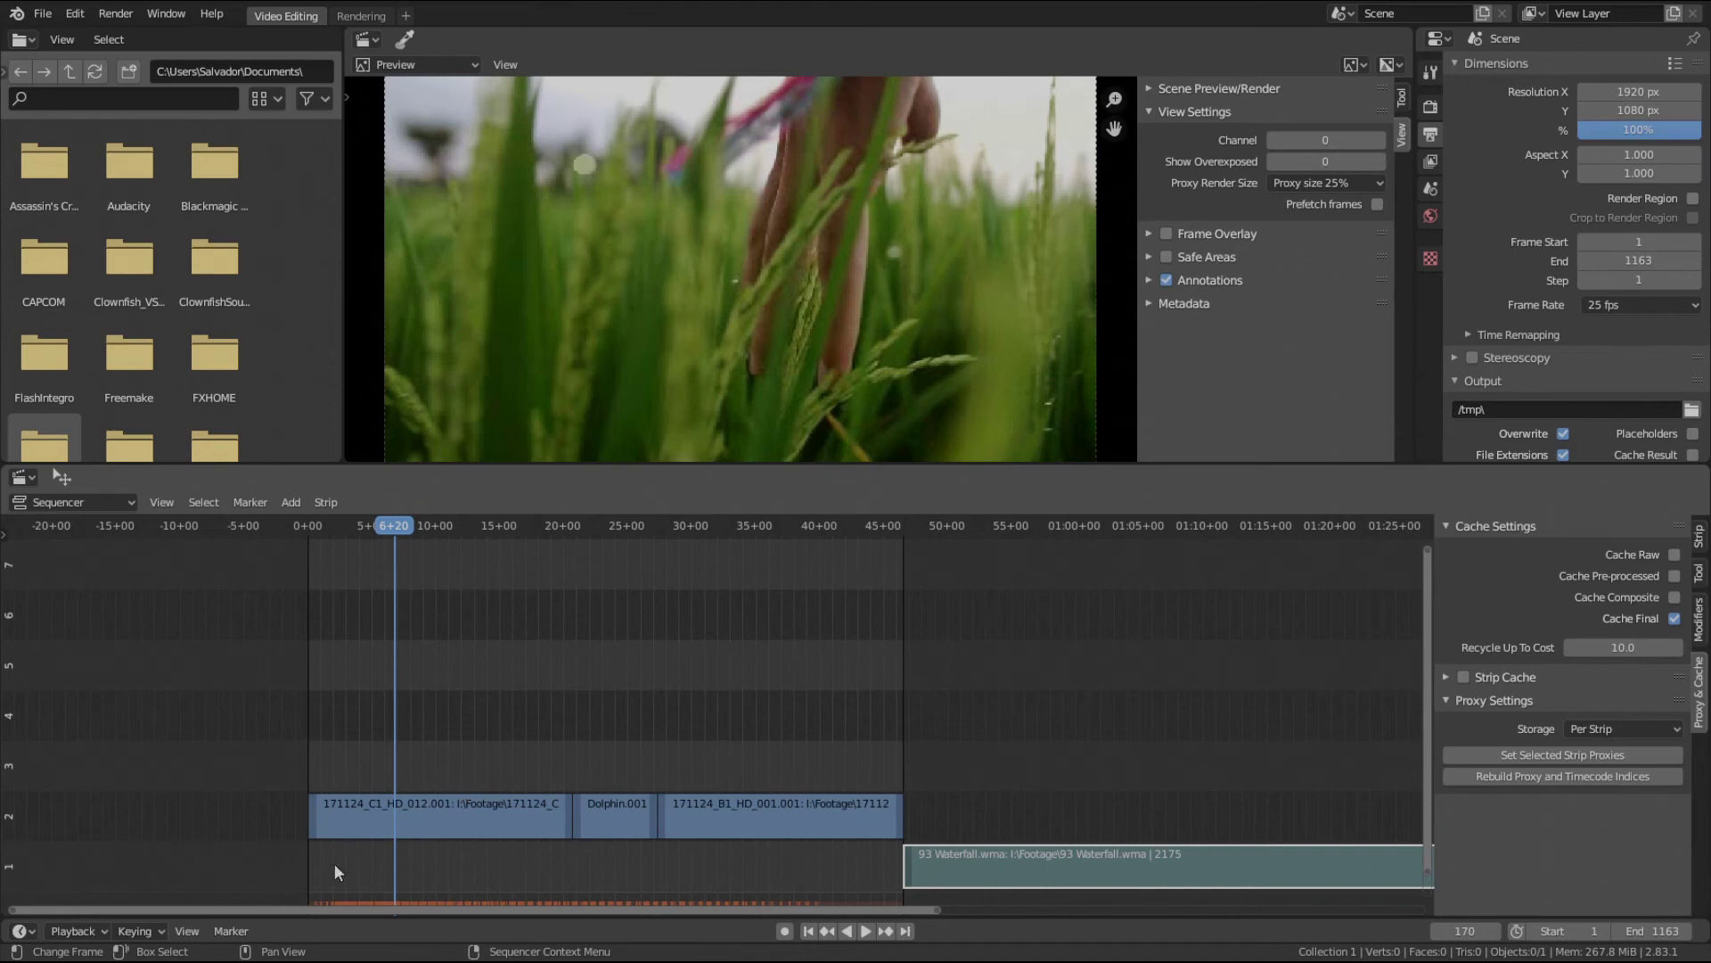
left_click_drag(419, 524, 470, 526)
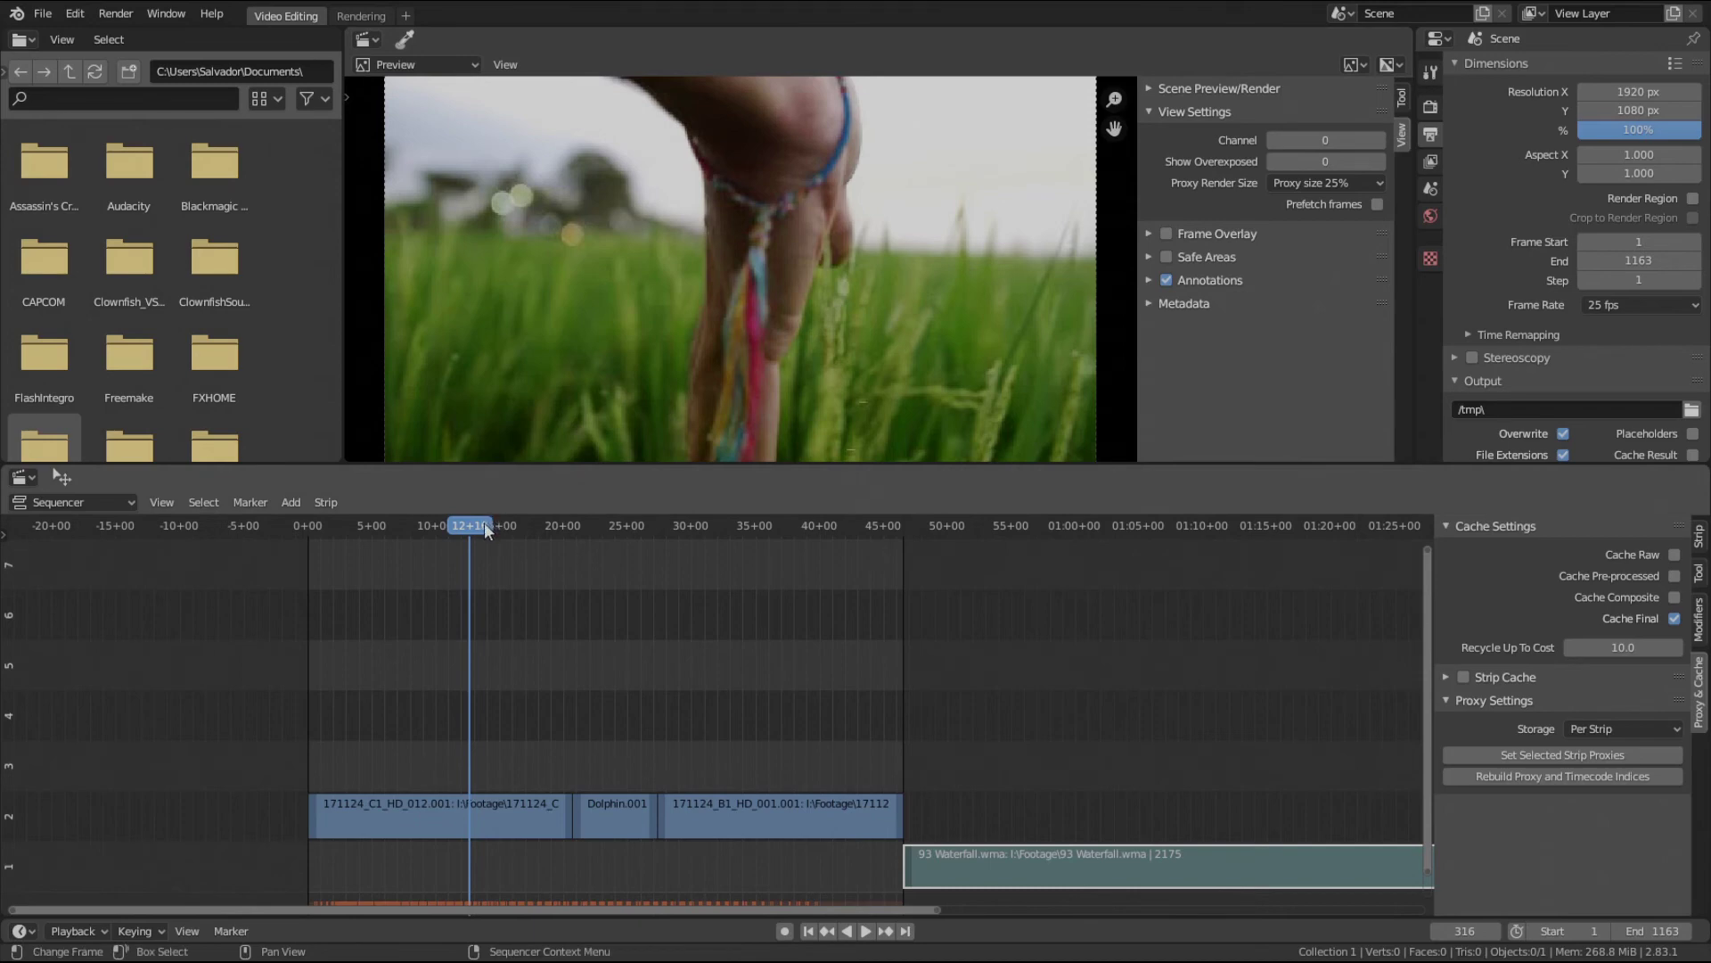
left_click_drag(484, 525, 448, 531)
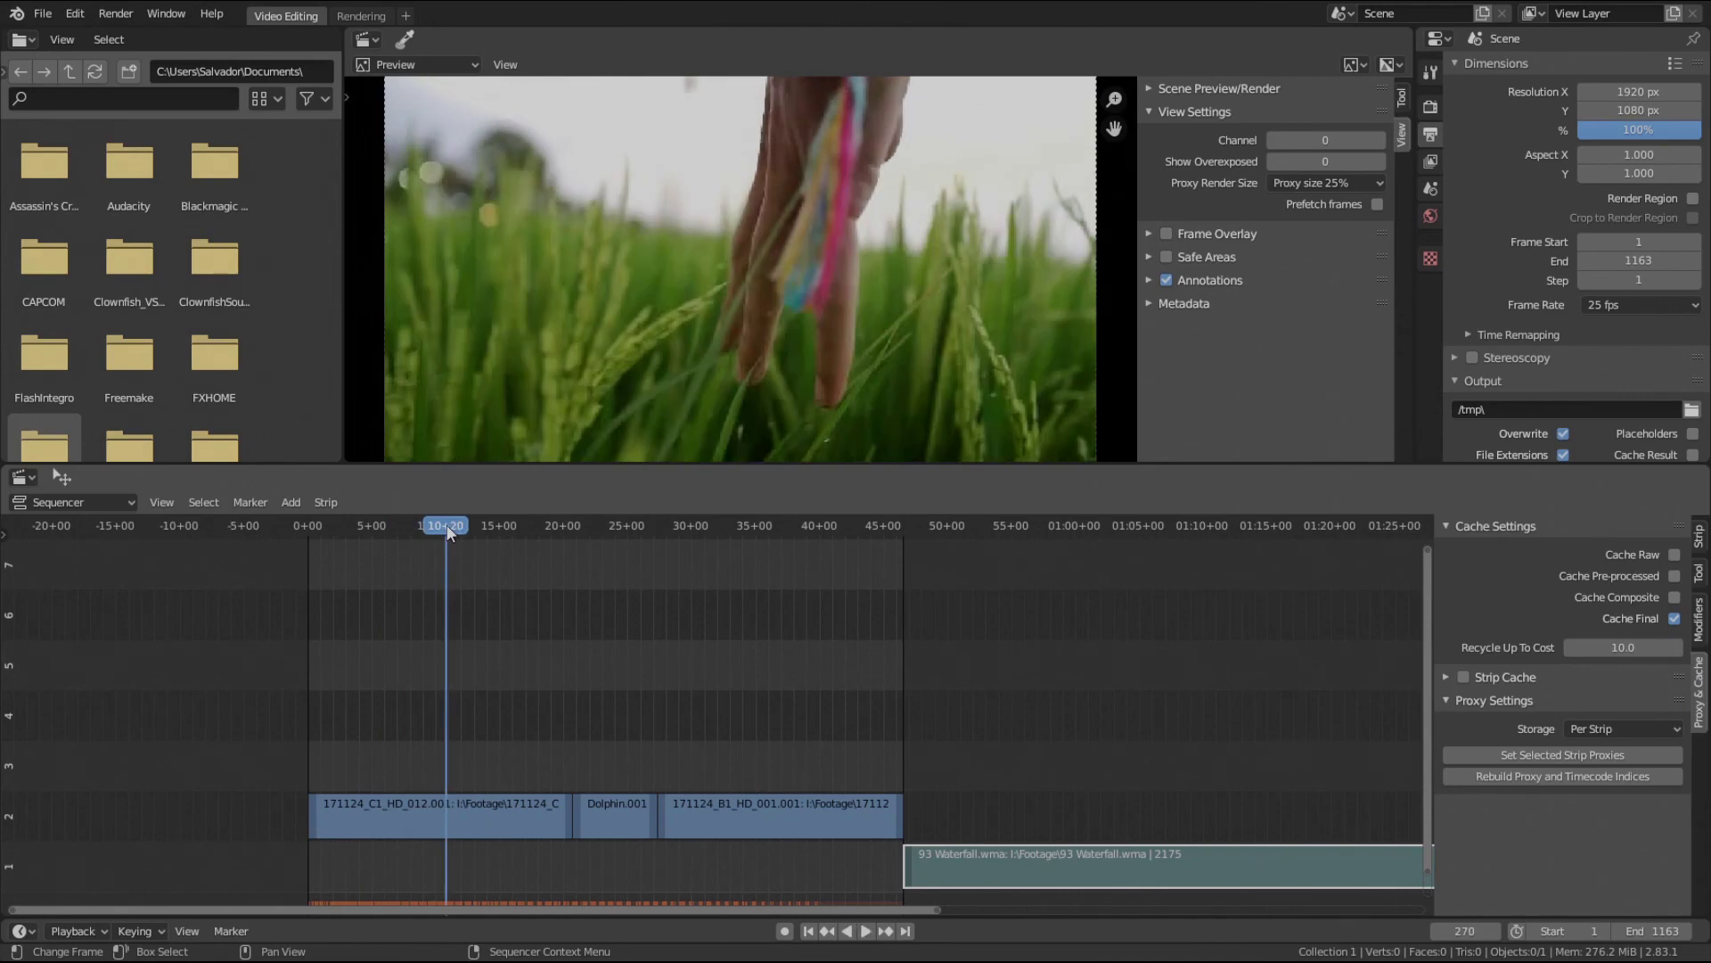
- Move the 171124_C1_HD_012 strip to channel 5 at about 15 seconds, and return it to the start of channel 2
left_click(424, 810)
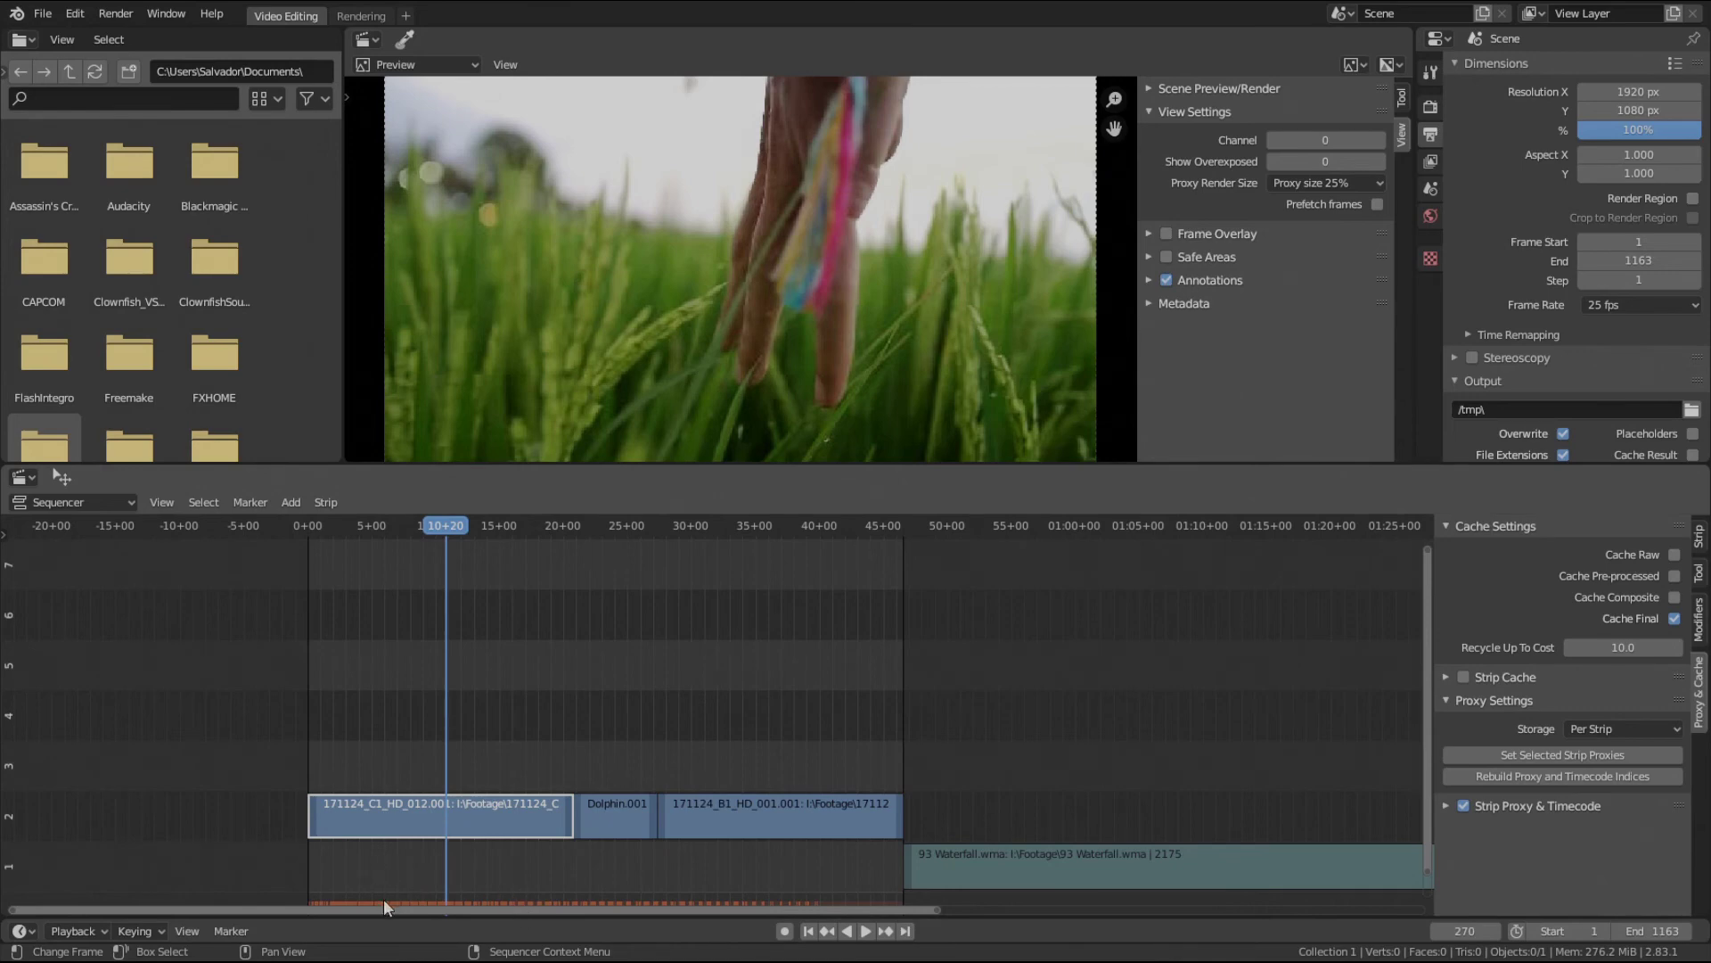
left_click_drag(414, 821, 549, 678)
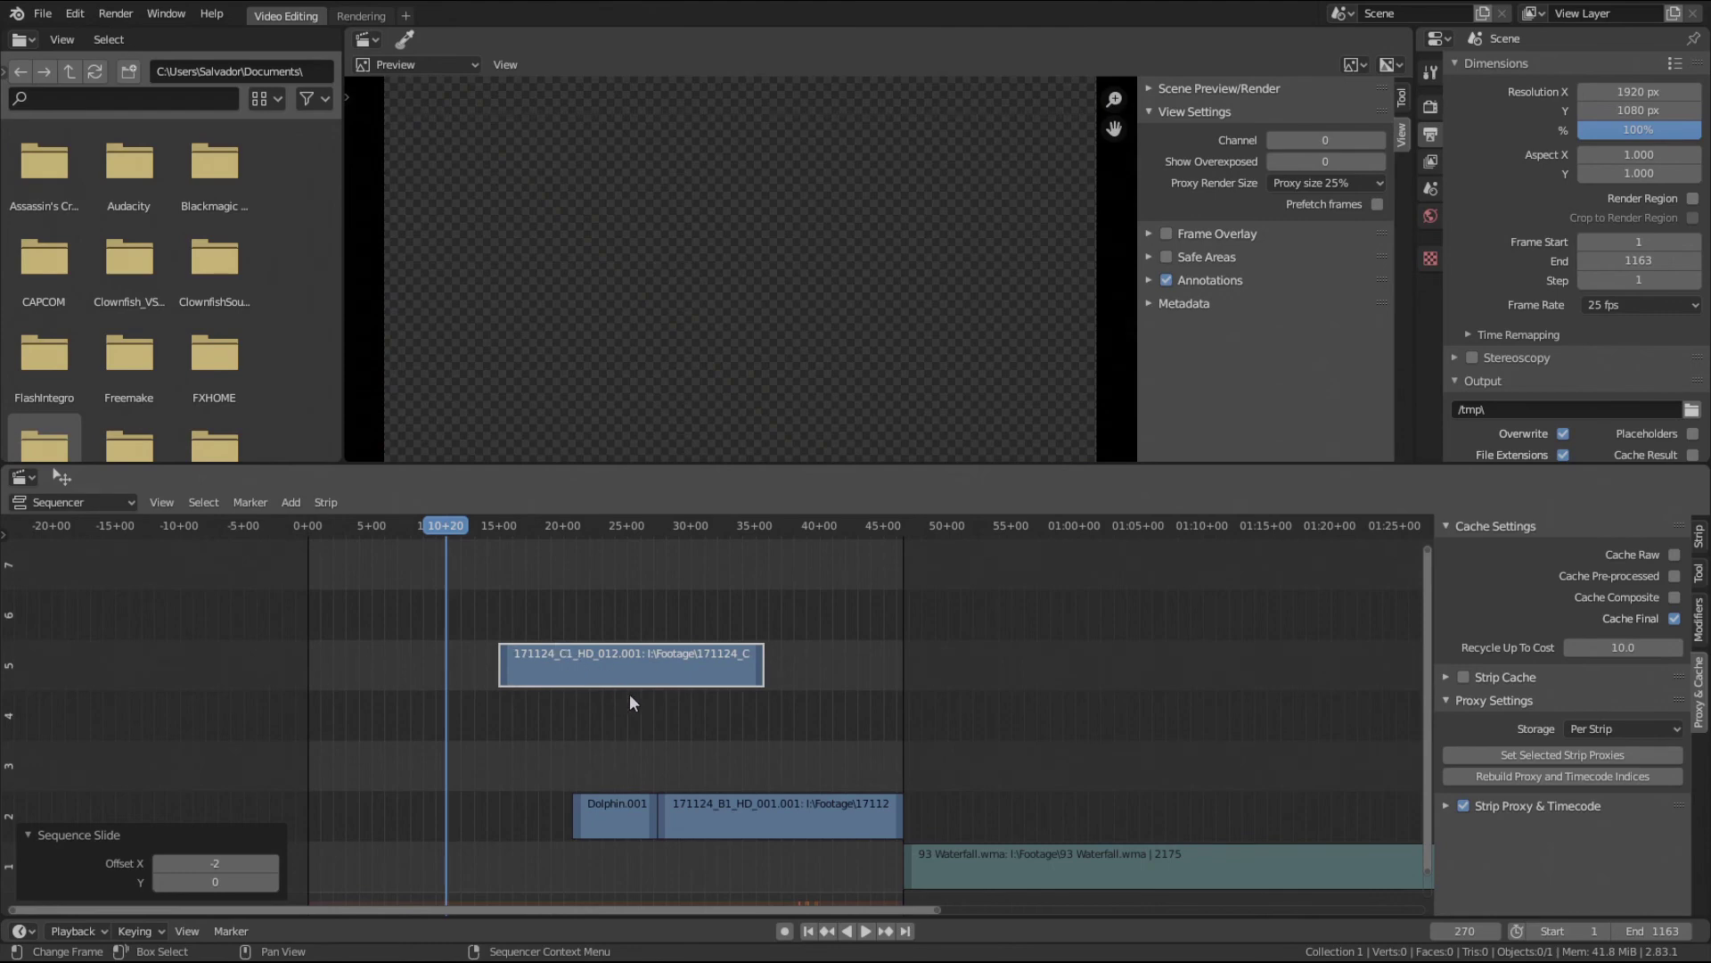
key("g")
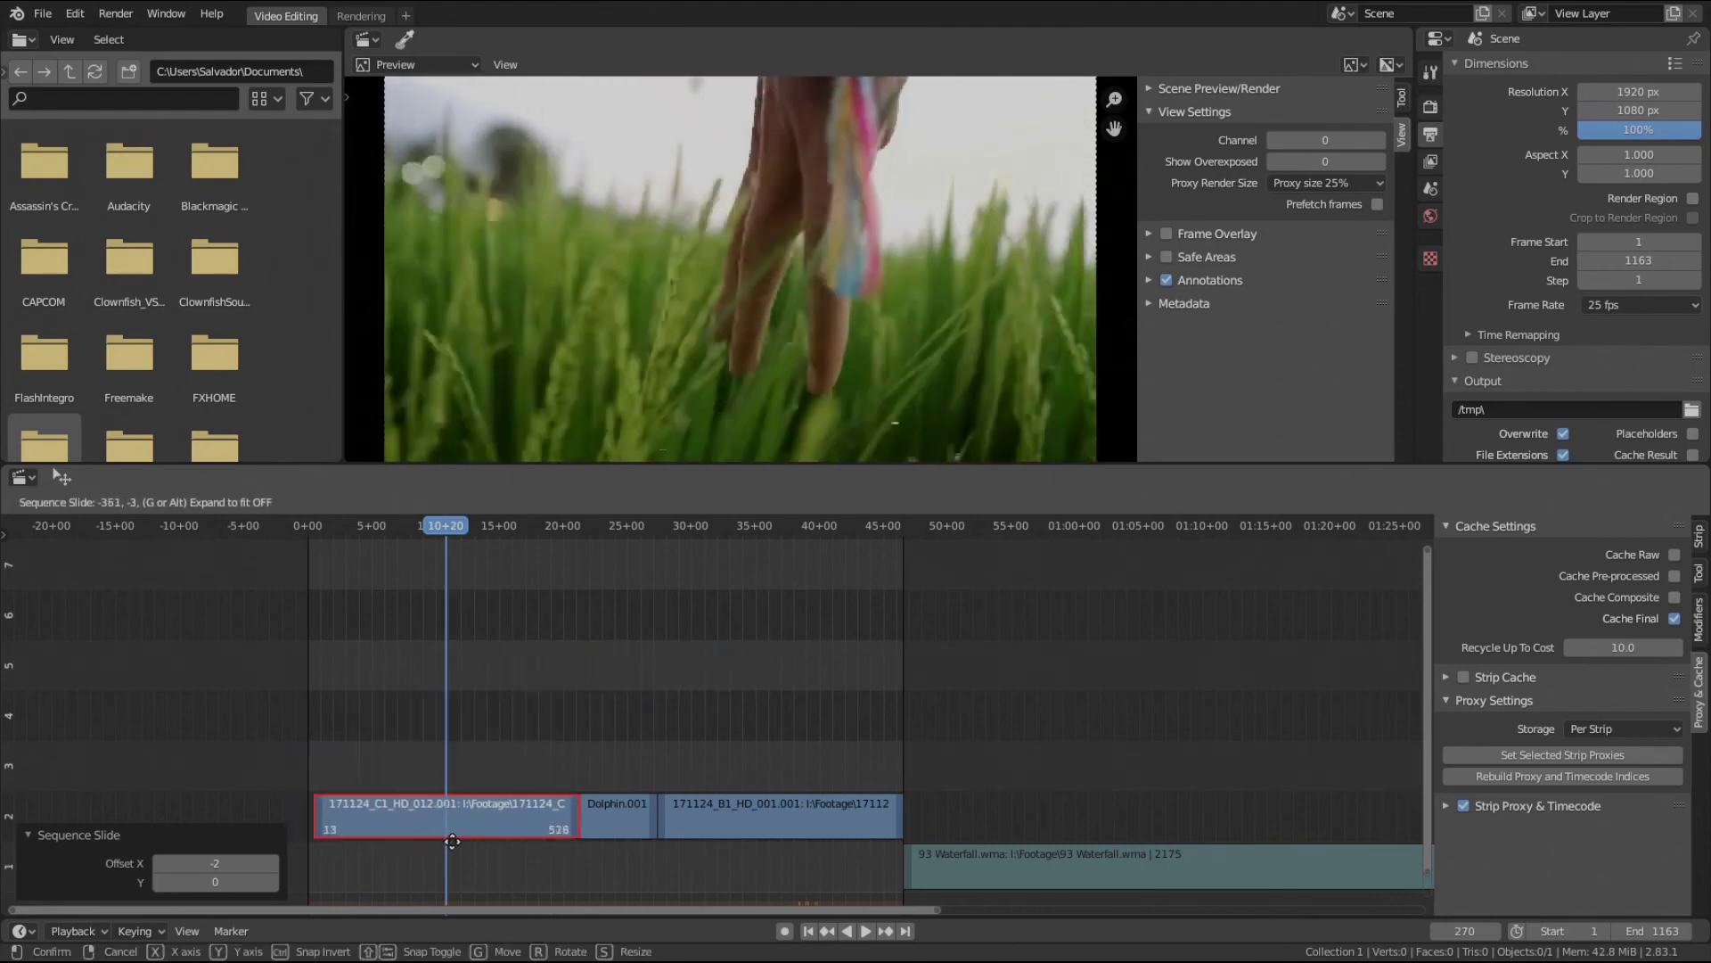
left_click(453, 842)
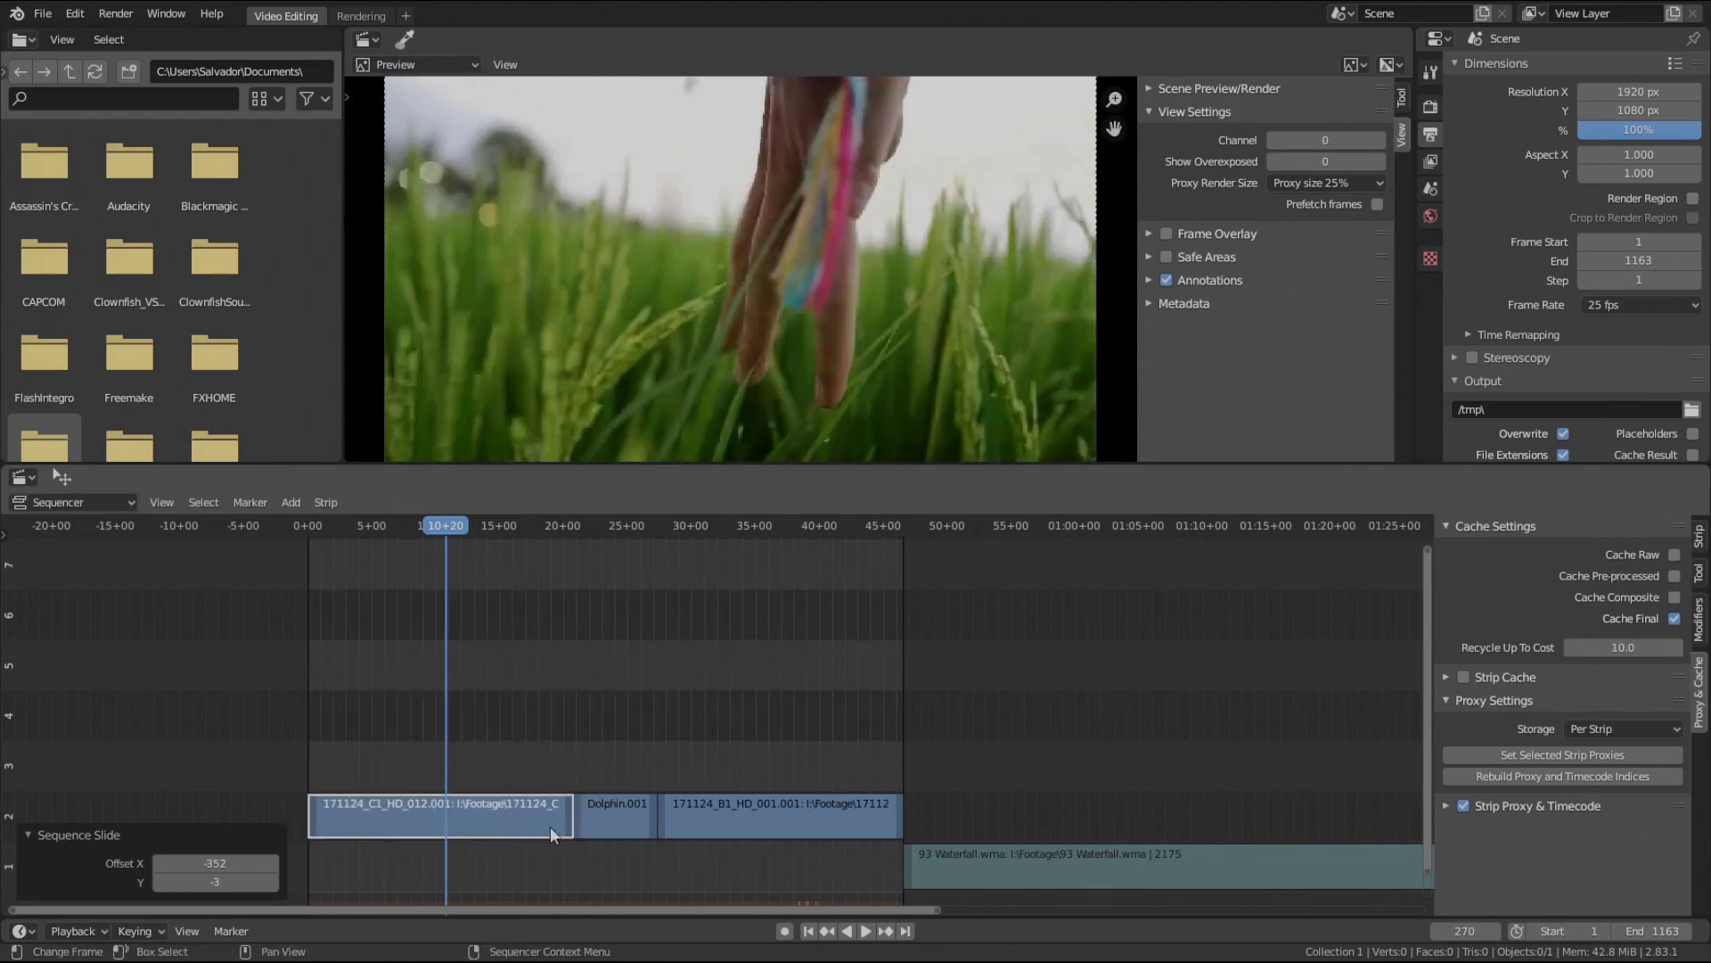
- Select the 171124_B1_HD_001 strip and play the sequence from frame 155 through the Dolphin strip to check proxy playback, then stop
left_click(615, 811)
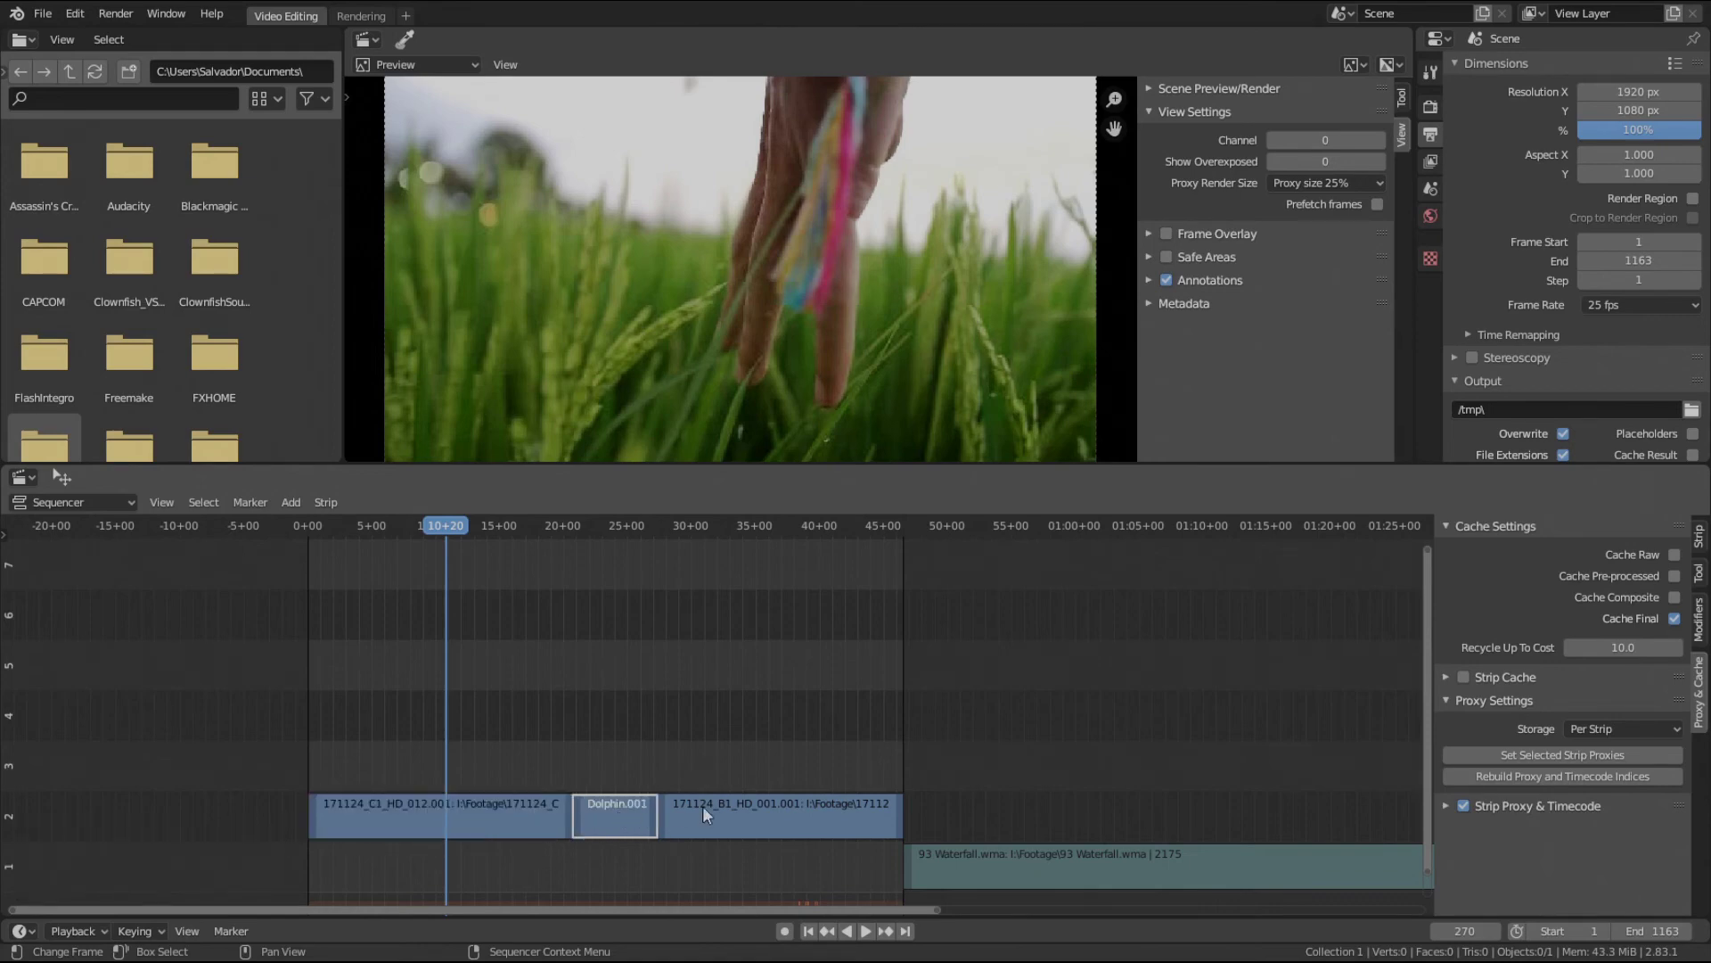
left_click(747, 816)
left_click_drag(446, 528, 393, 897)
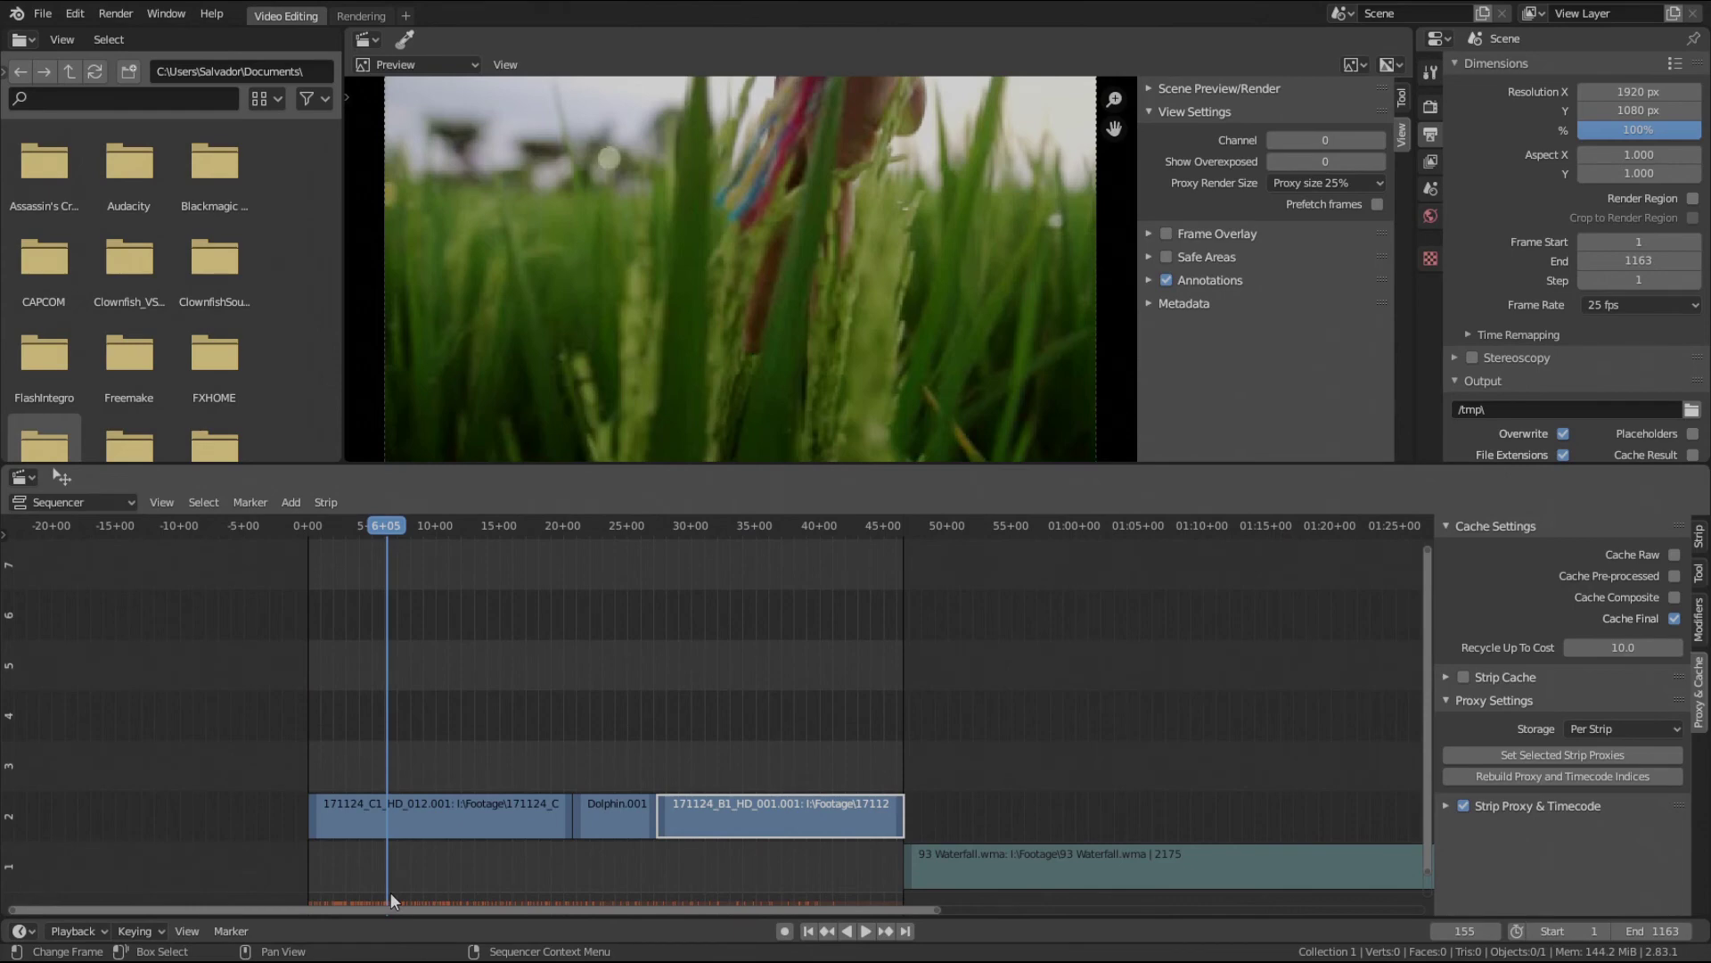
key("space")
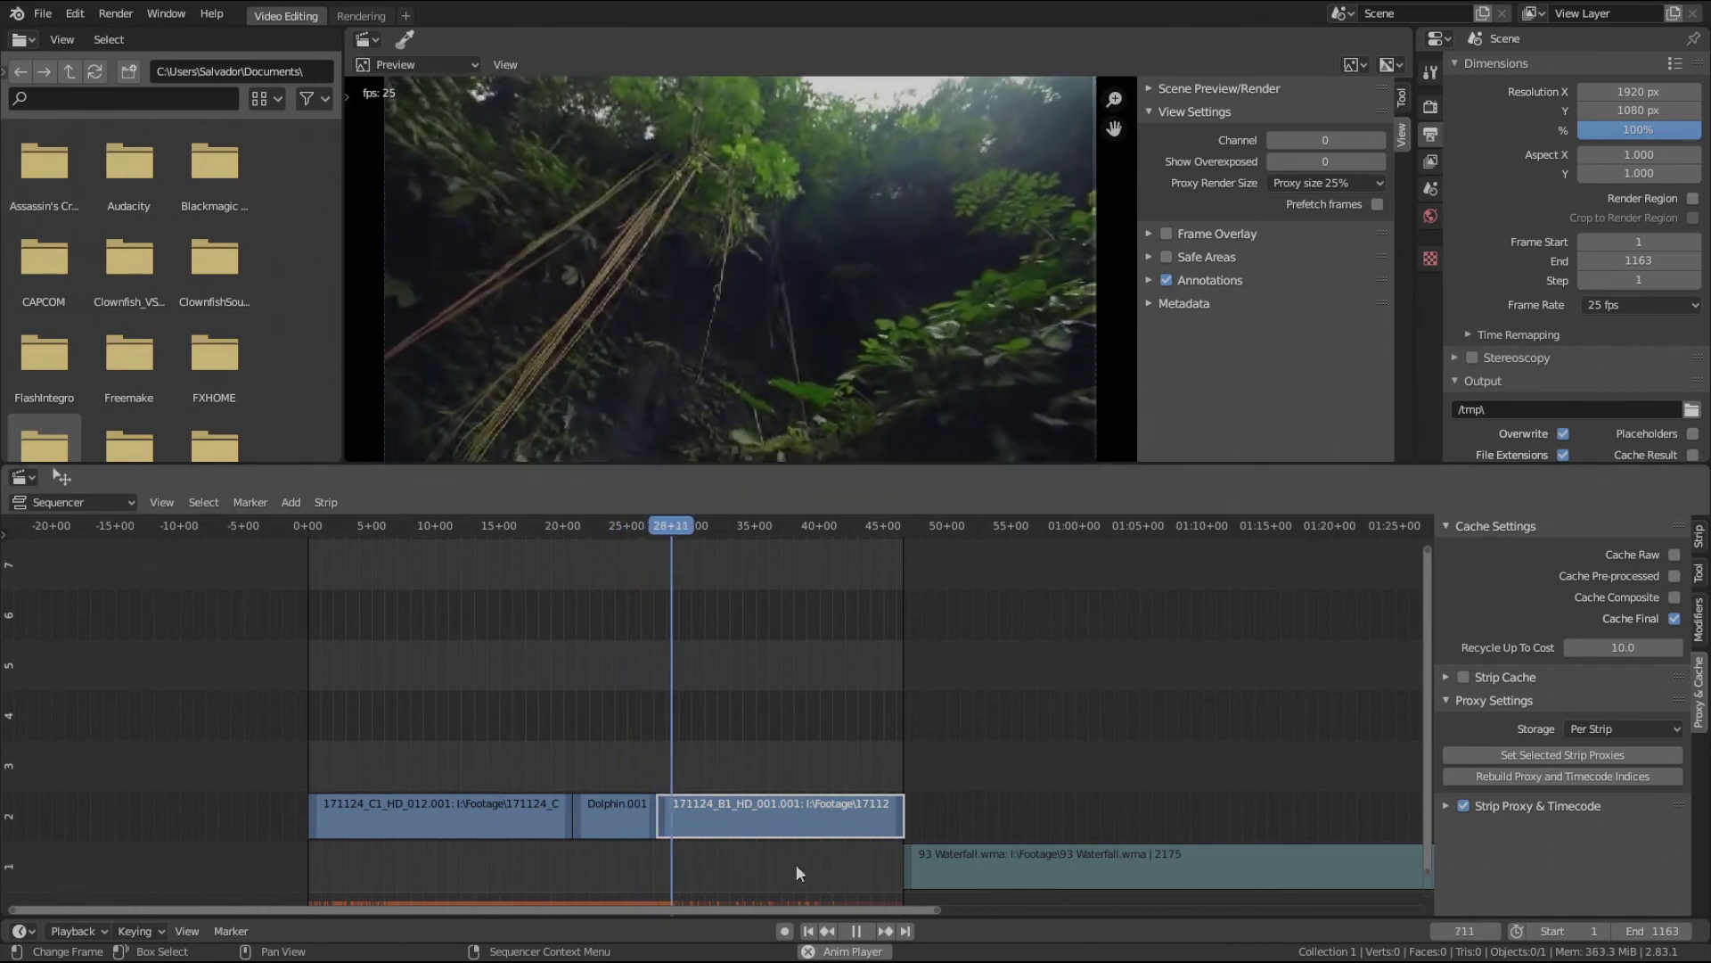
middle_click_drag(733, 764, 689, 757)
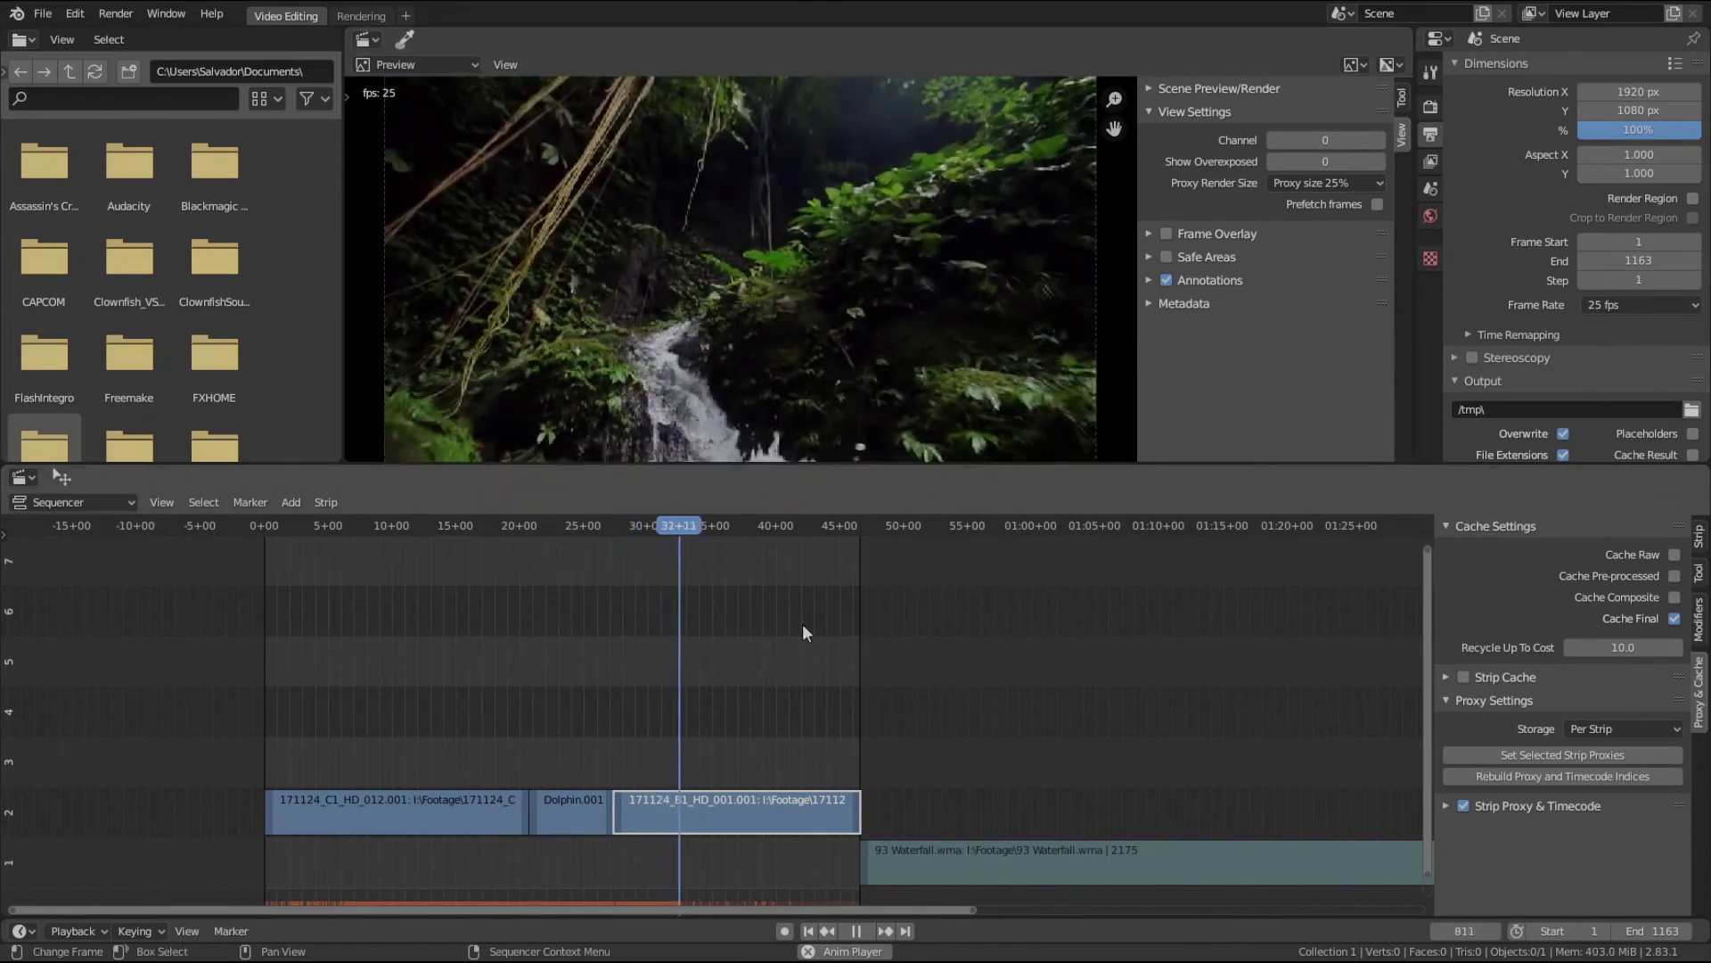
middle_click_drag(614, 664, 704, 650)
key("Escape")
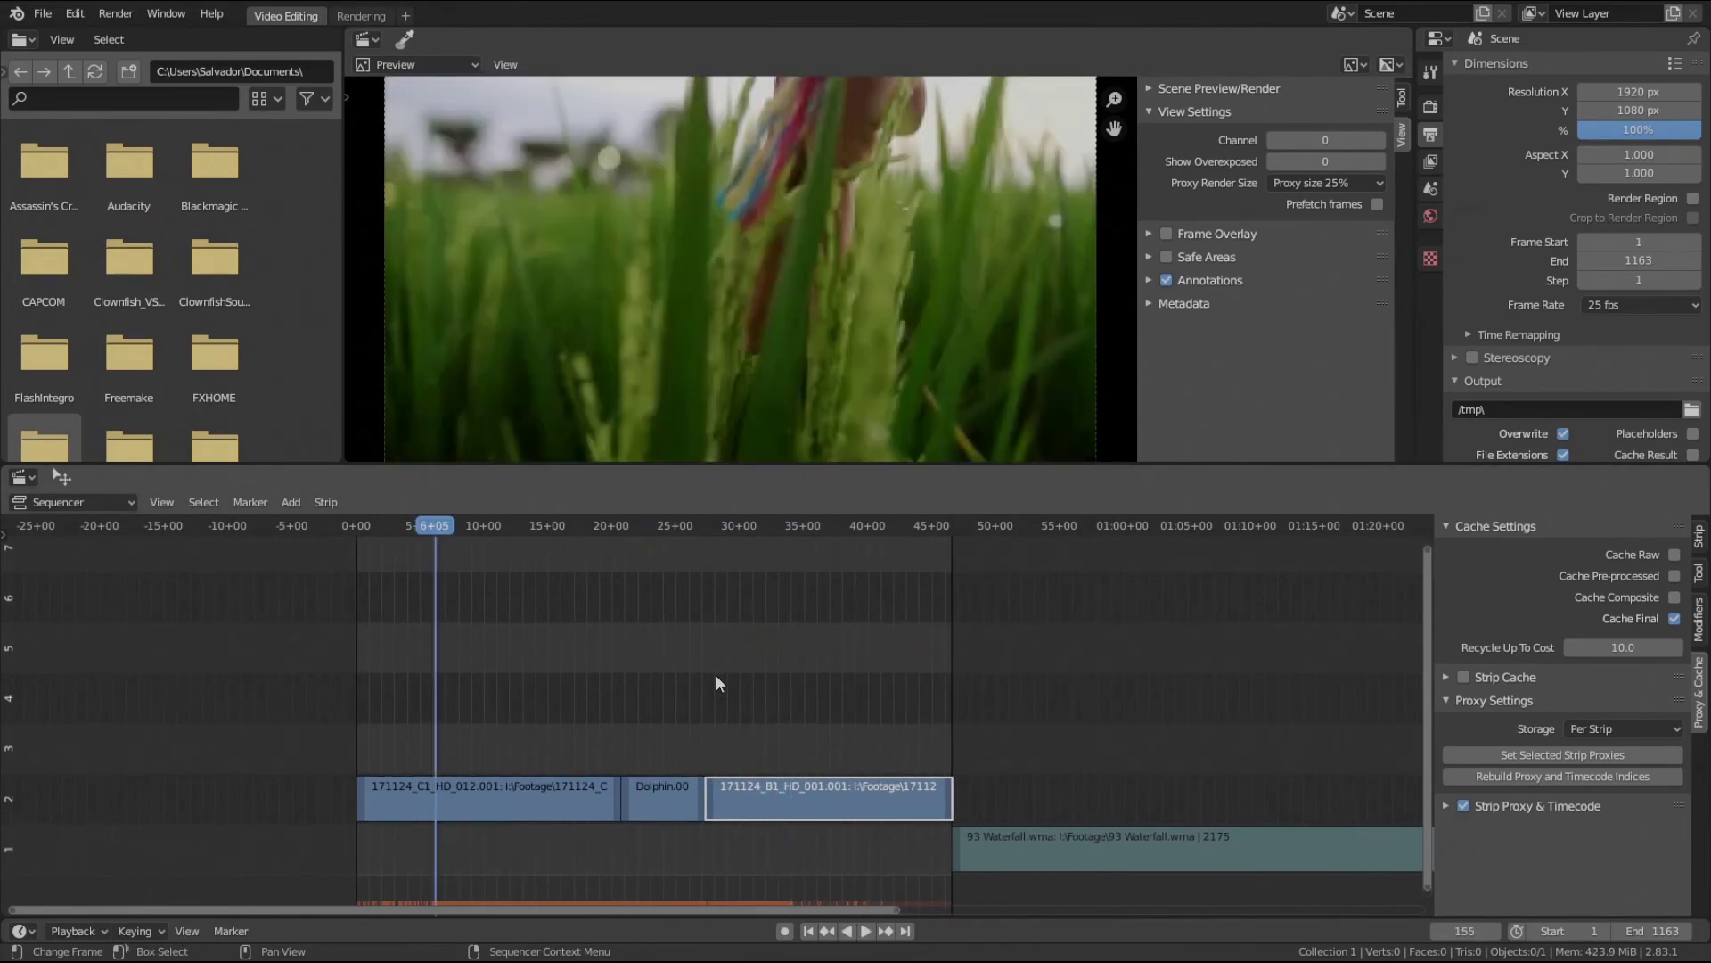
- Go to frame 1 and snap the start of the 93 Waterfall.wma strip to the playhead
key("shift+Left")
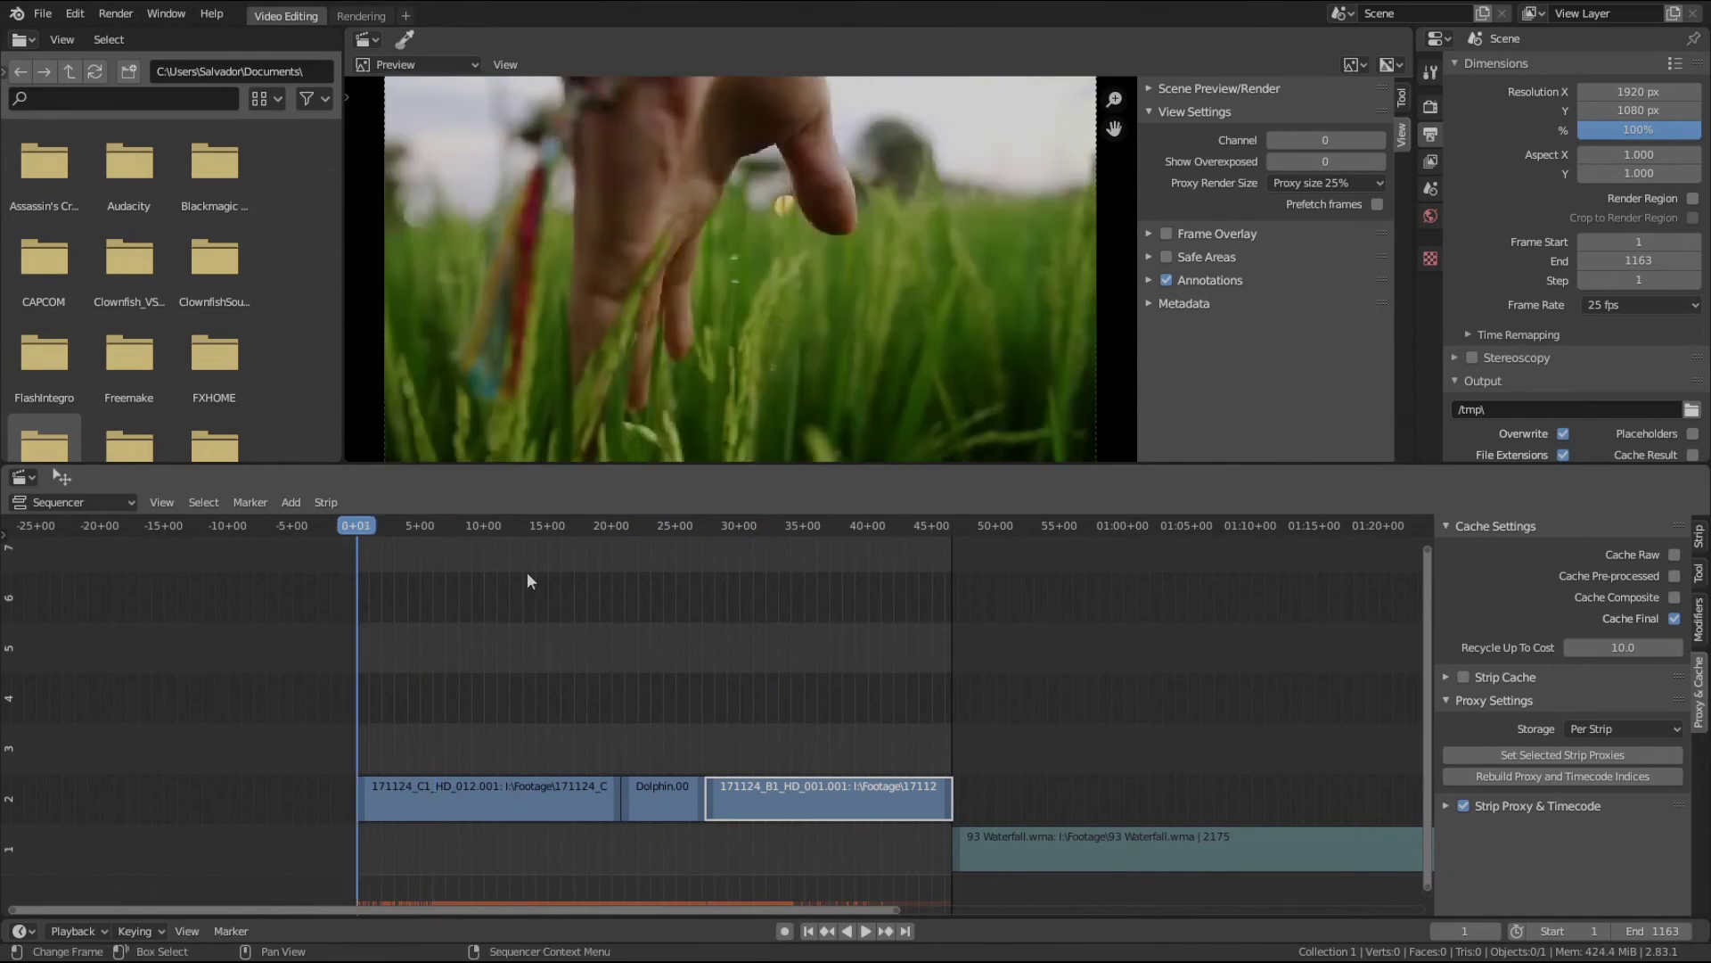
left_click(1057, 837)
middle_click_drag(1057, 836, 904, 829)
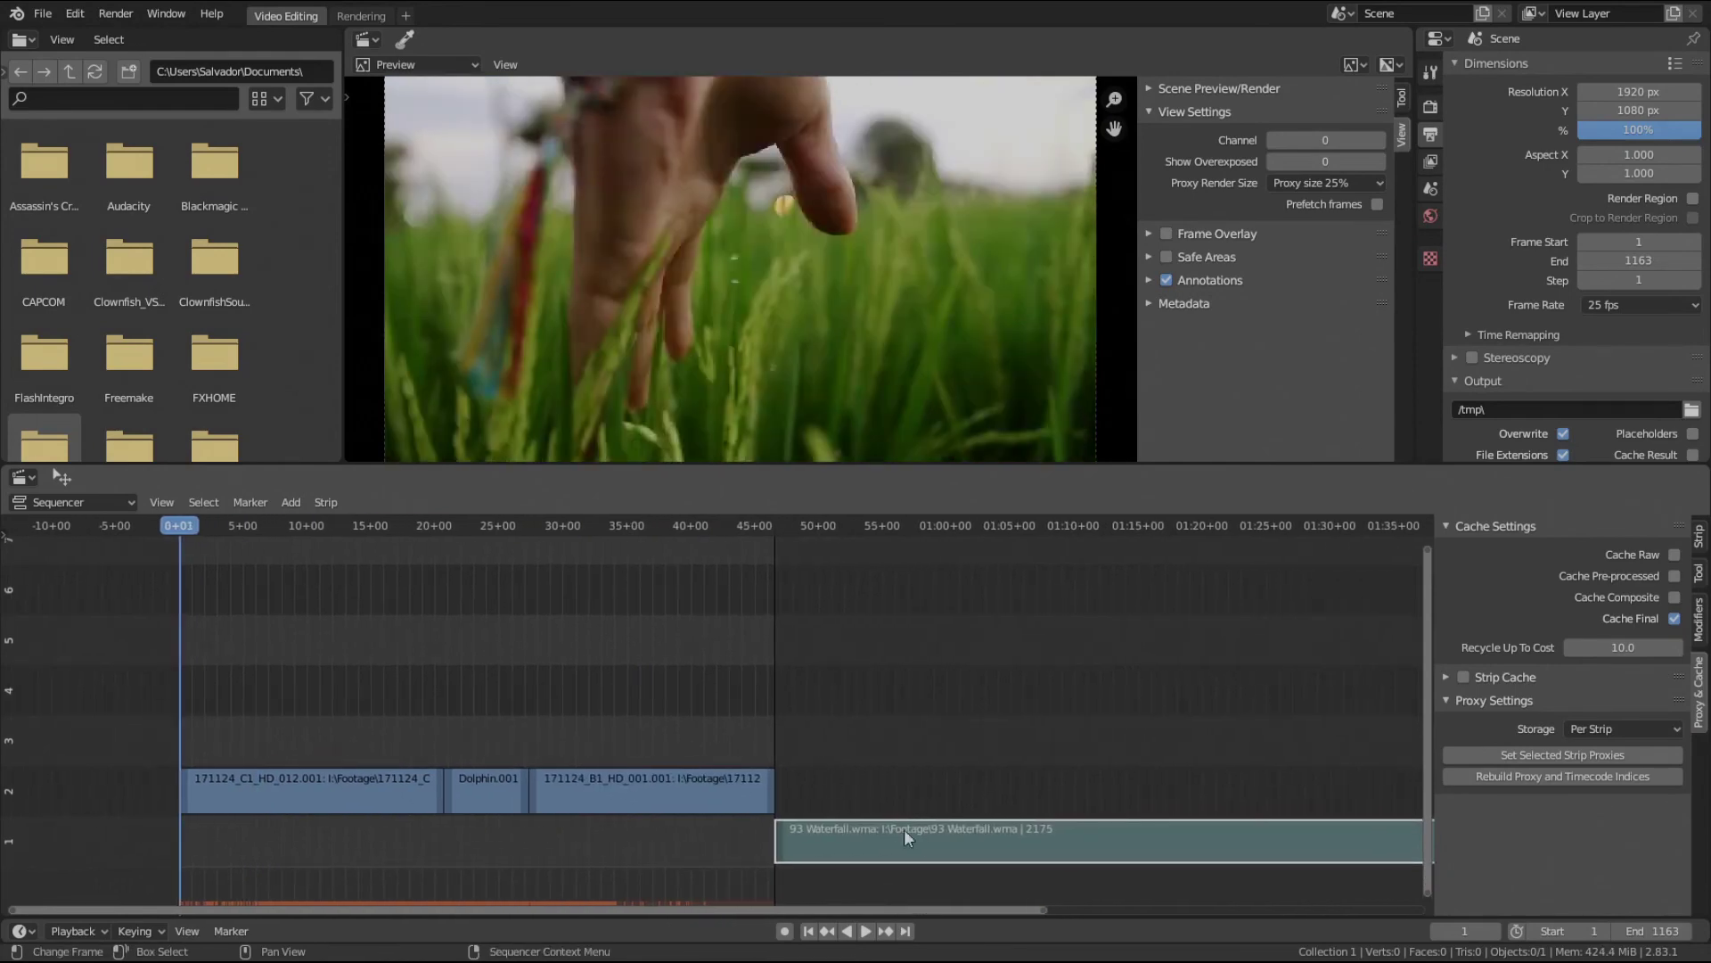
key("shift+s")
scroll(612, 730, "left", 5, "ctrl")
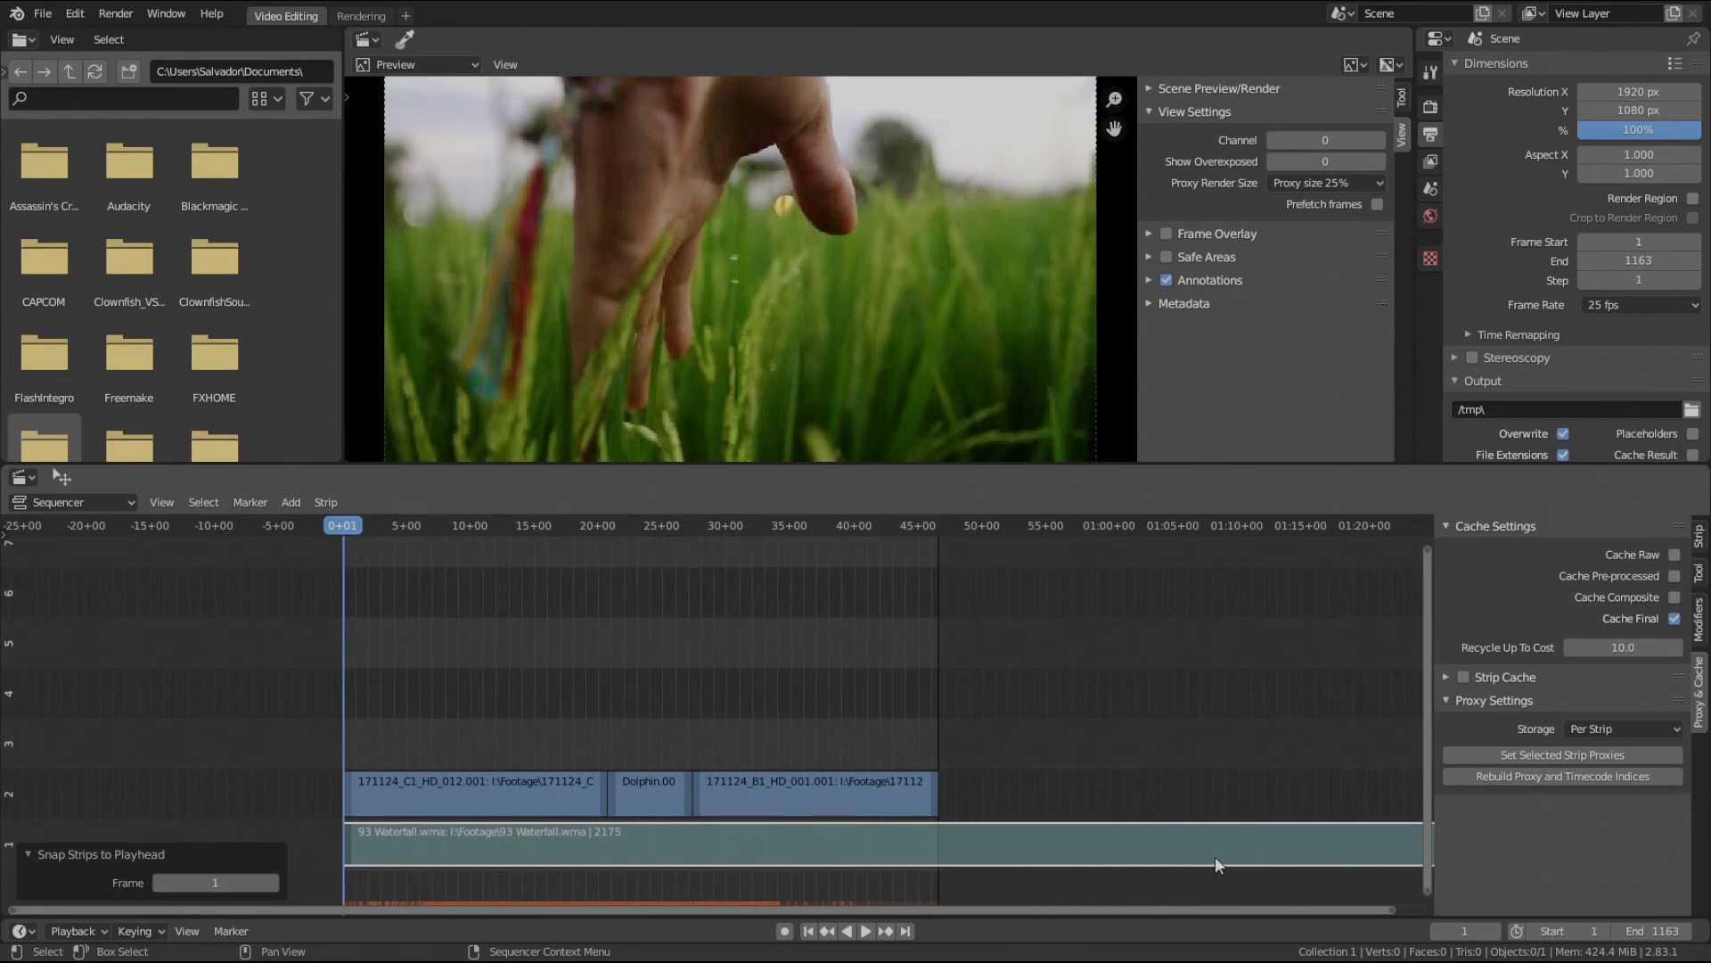
middle_click_drag(667, 740, 559, 738)
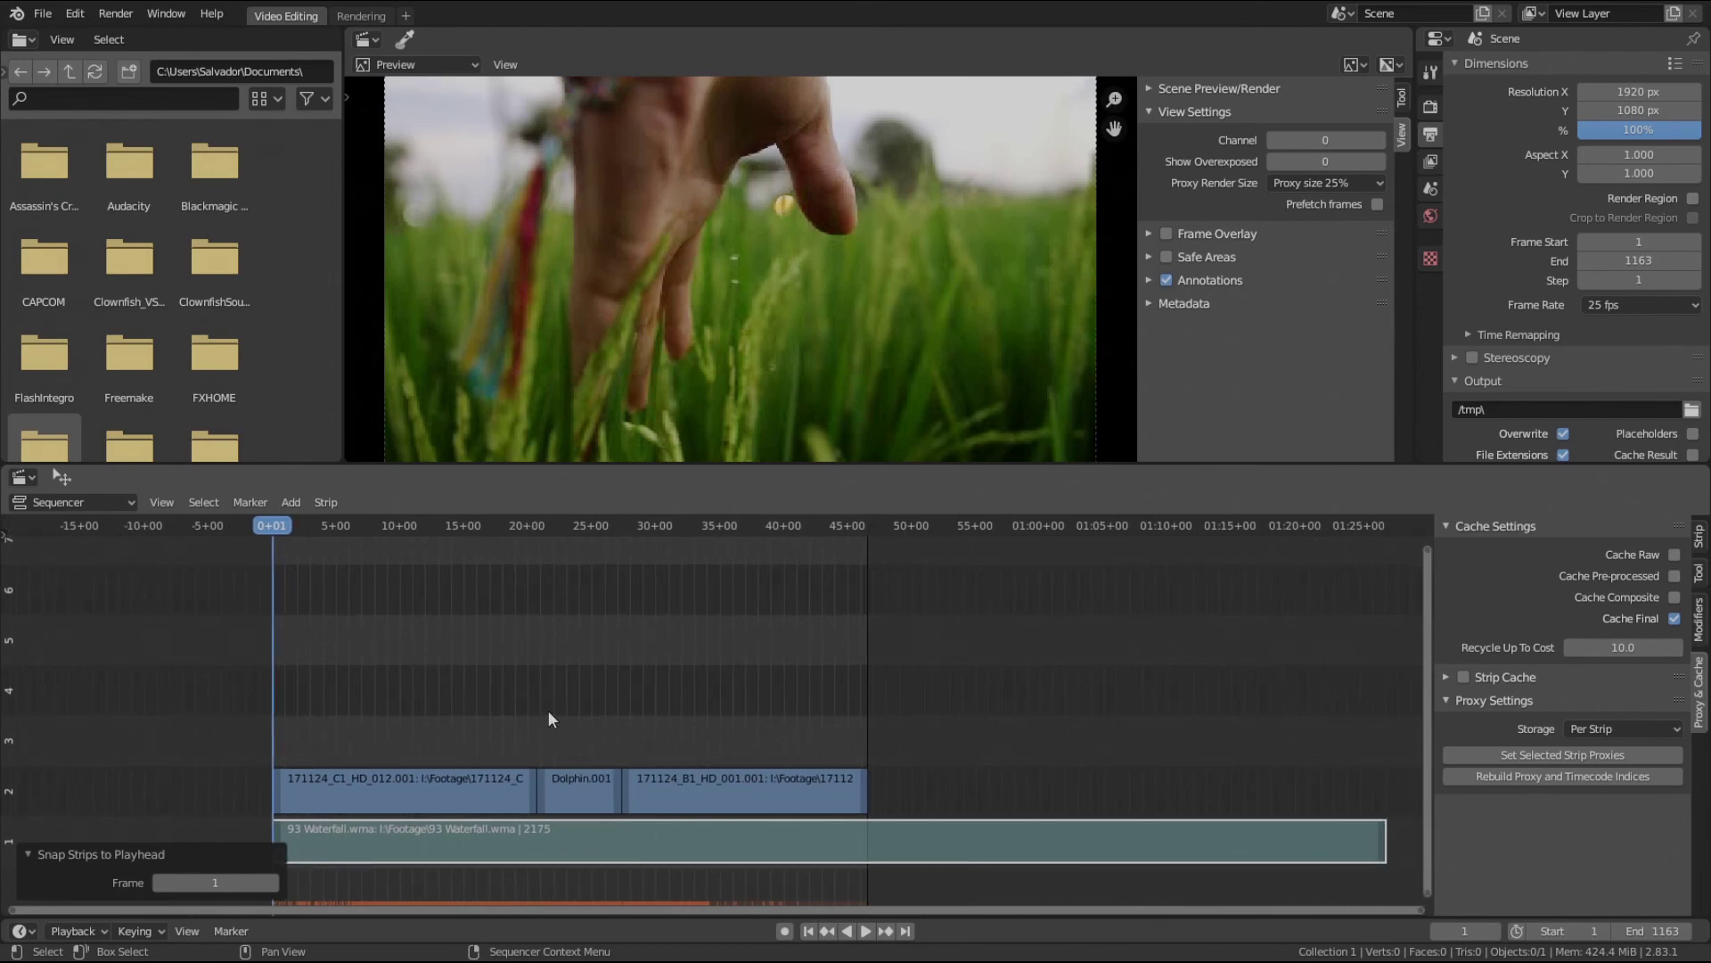
left_click(325, 502)
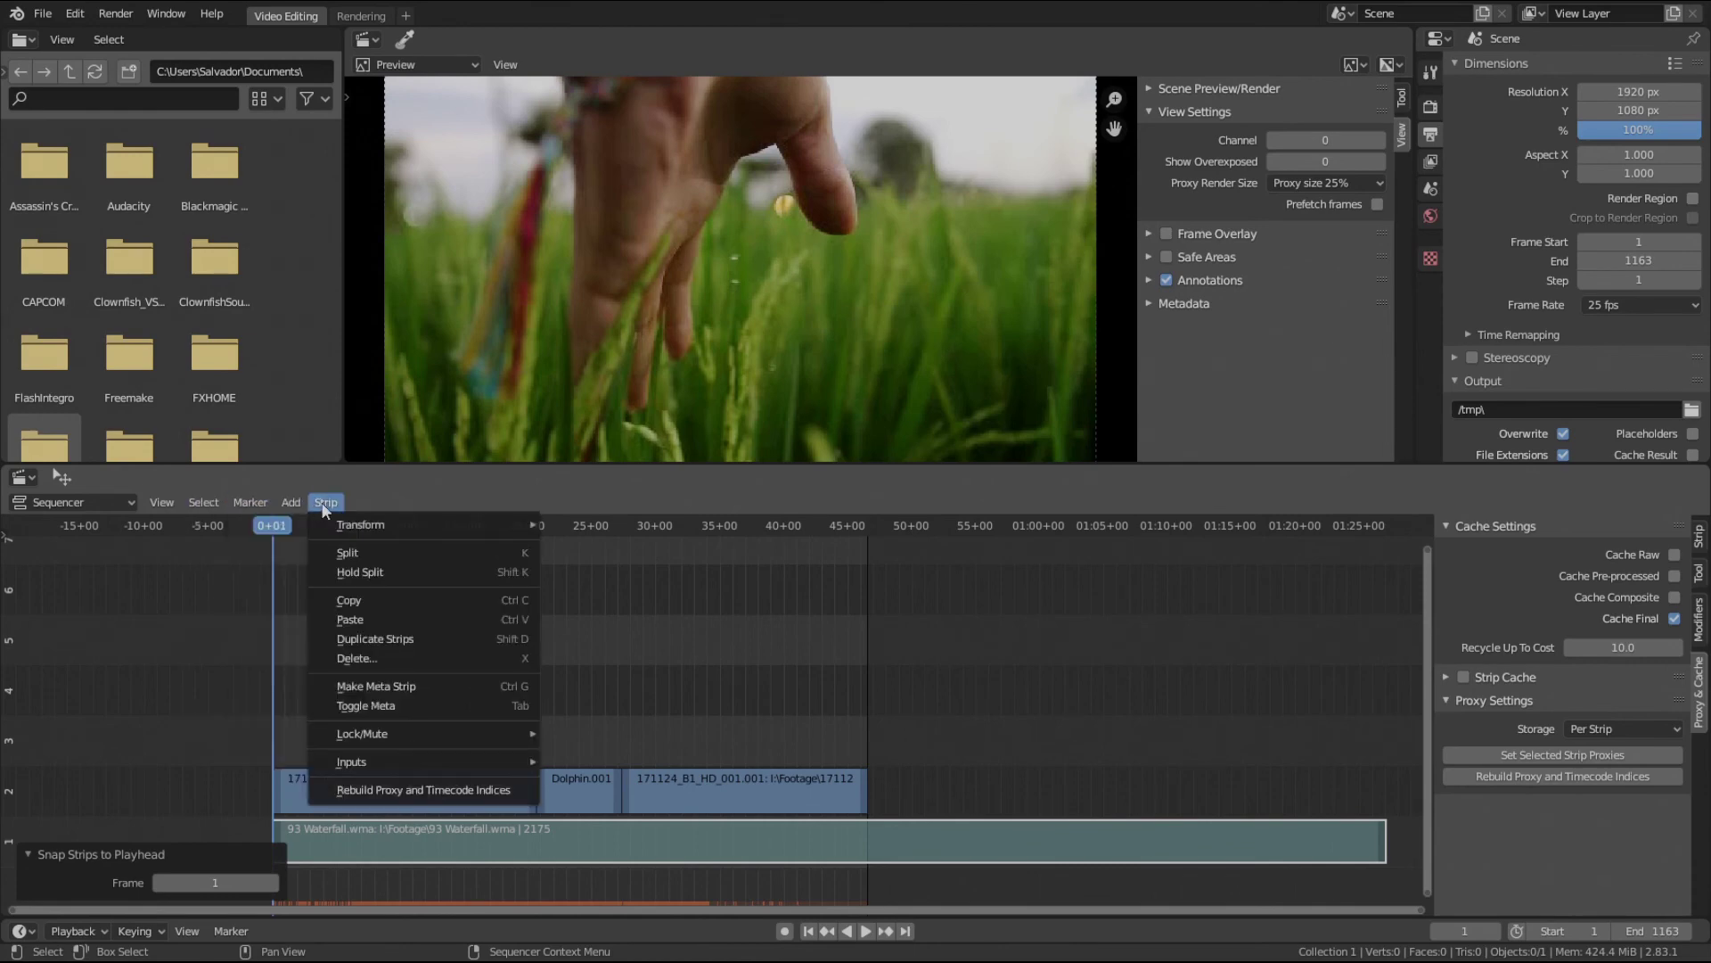
mouse_move(352, 528)
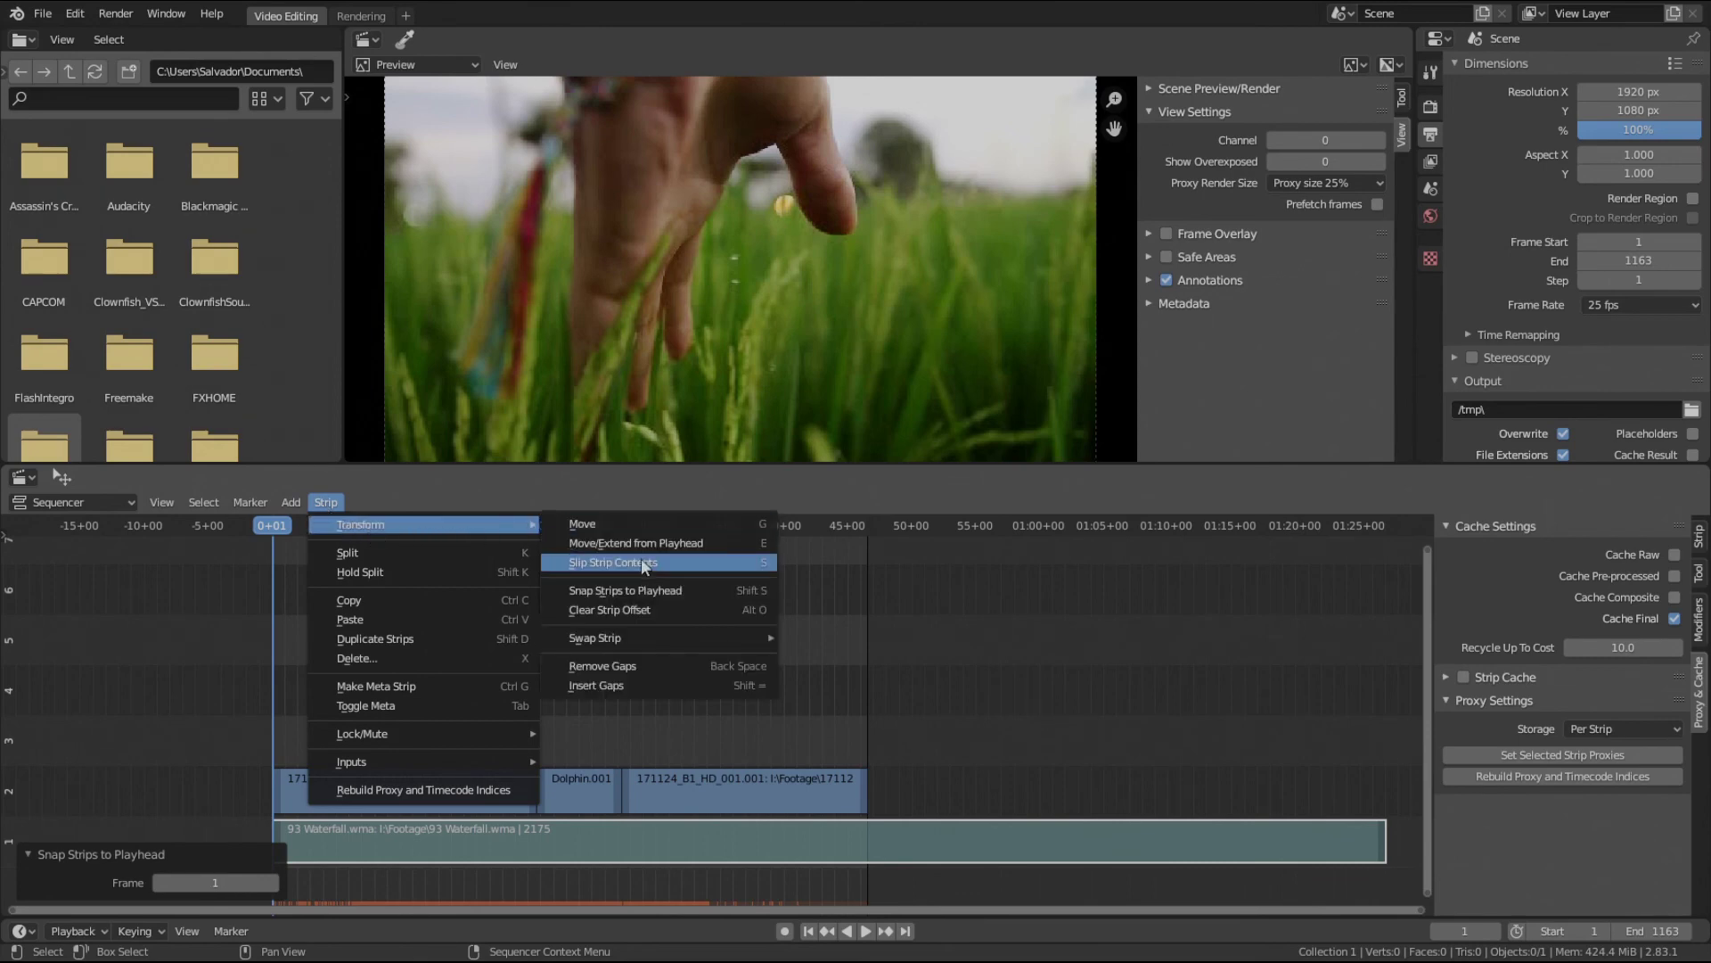
left_click(719, 591)
left_click(967, 619)
- Unmute the 93 Waterfall.wma audio strip in channel 1
scroll(884, 726, "down", 2)
left_click(720, 855)
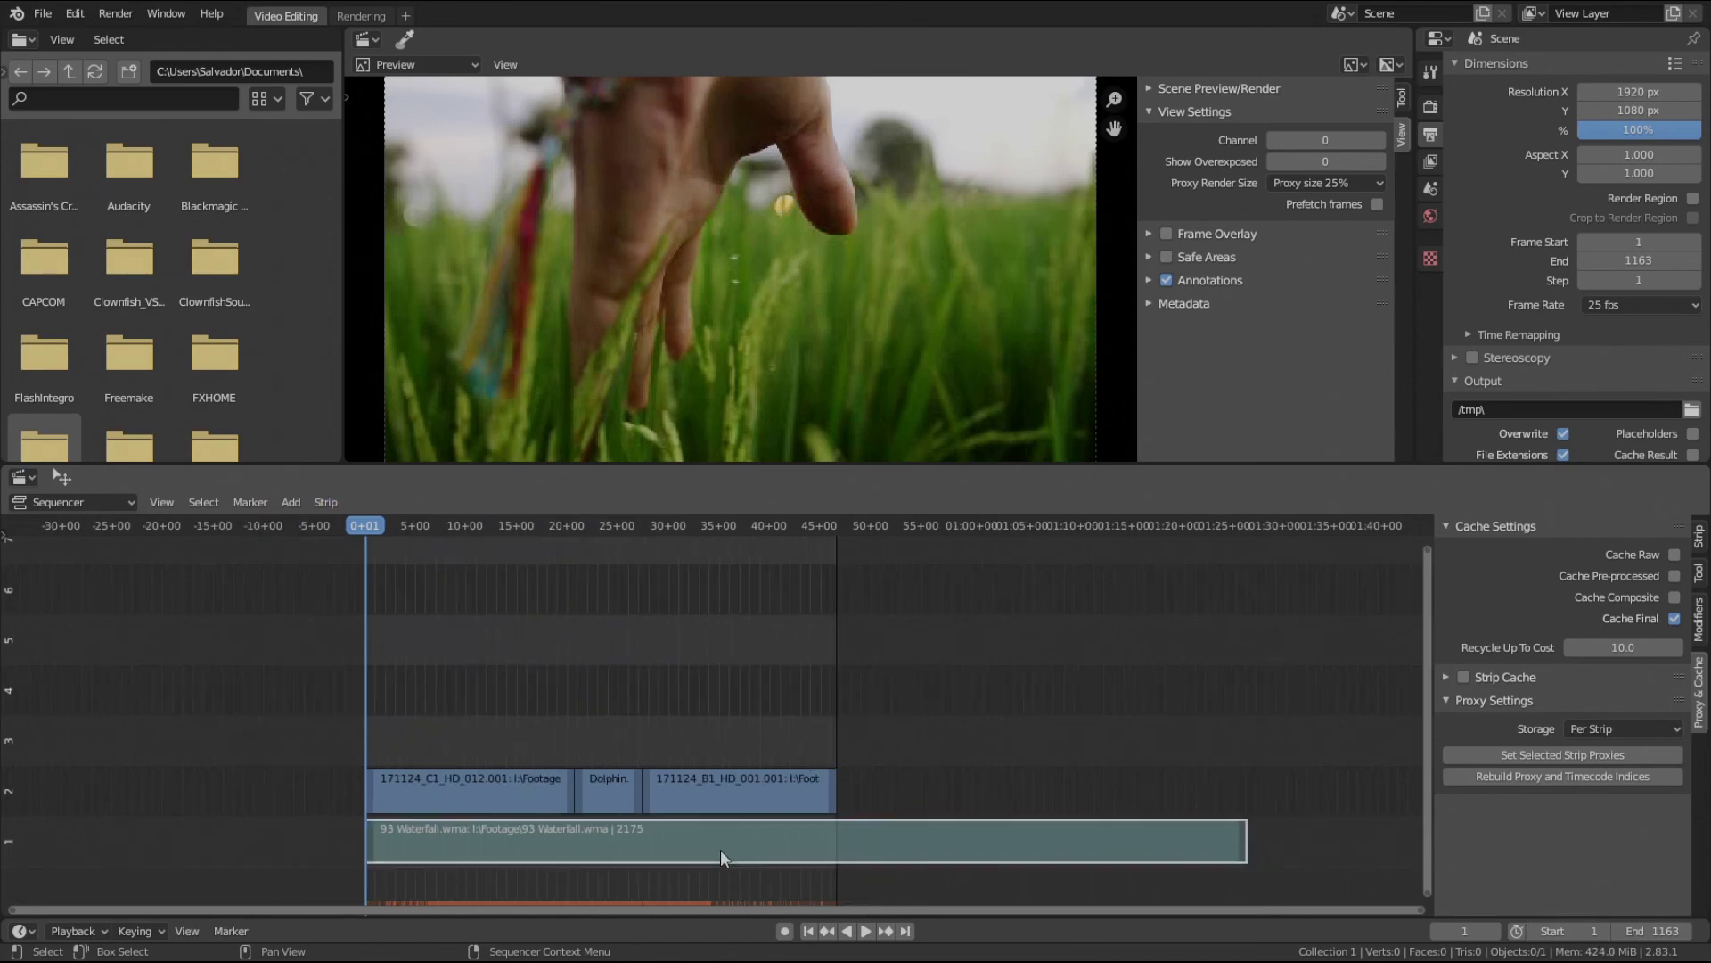
key("alt+h")
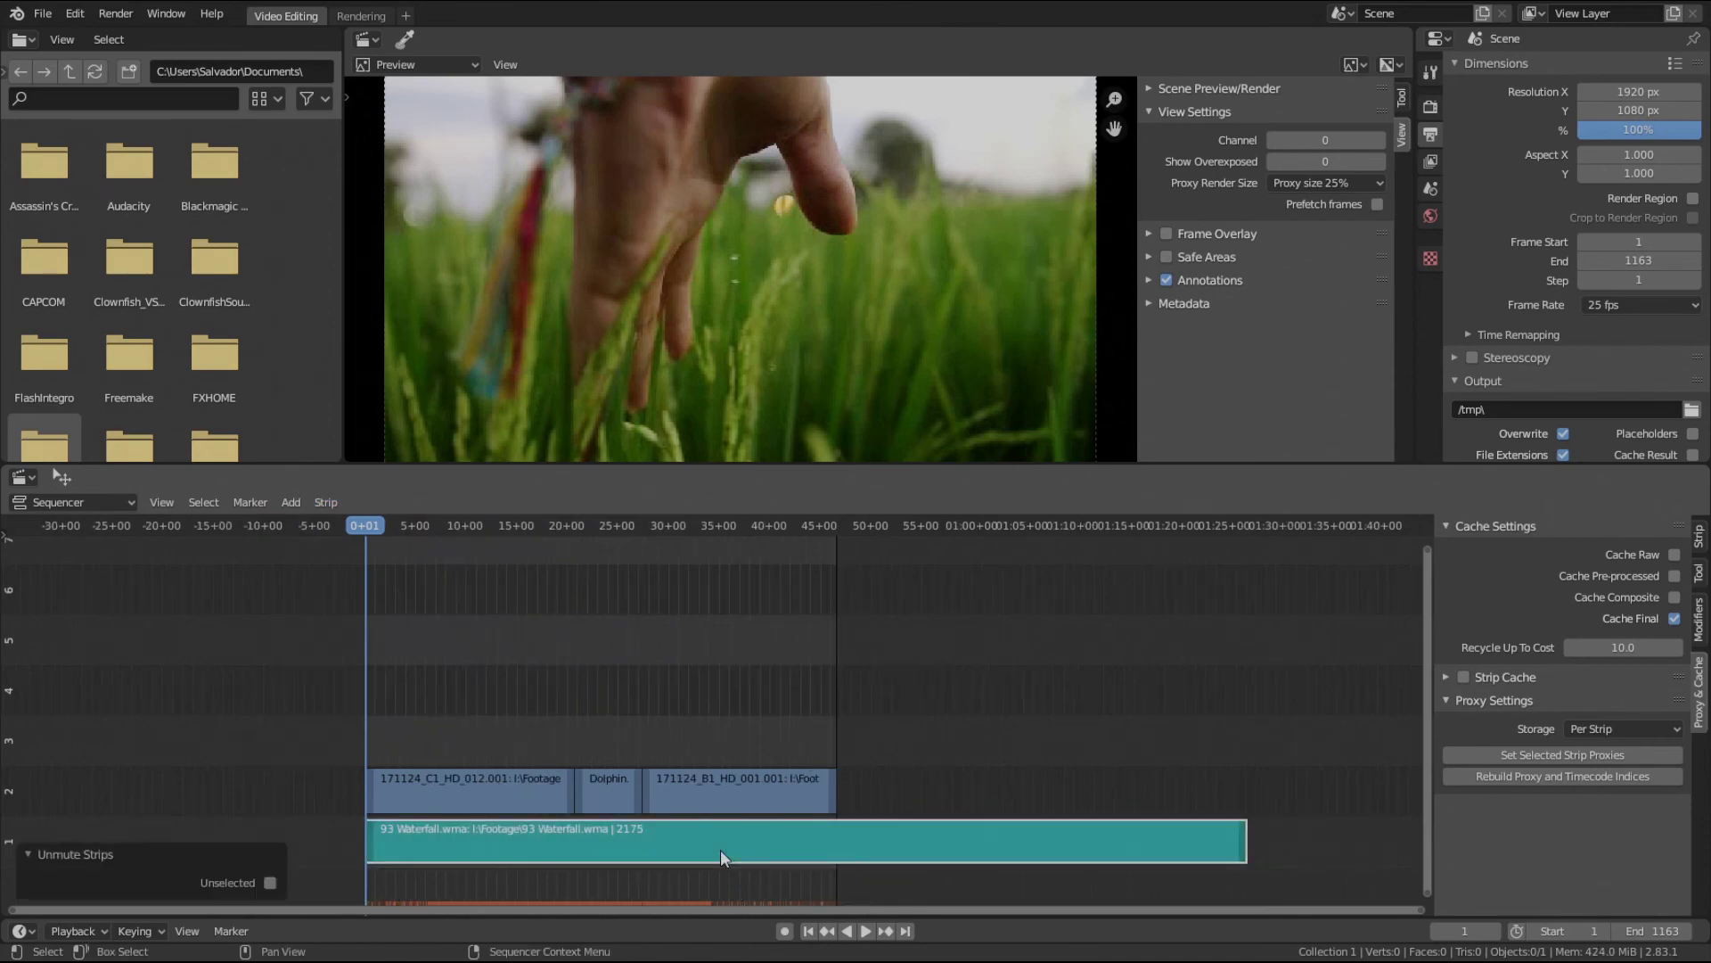
right_click(720, 848)
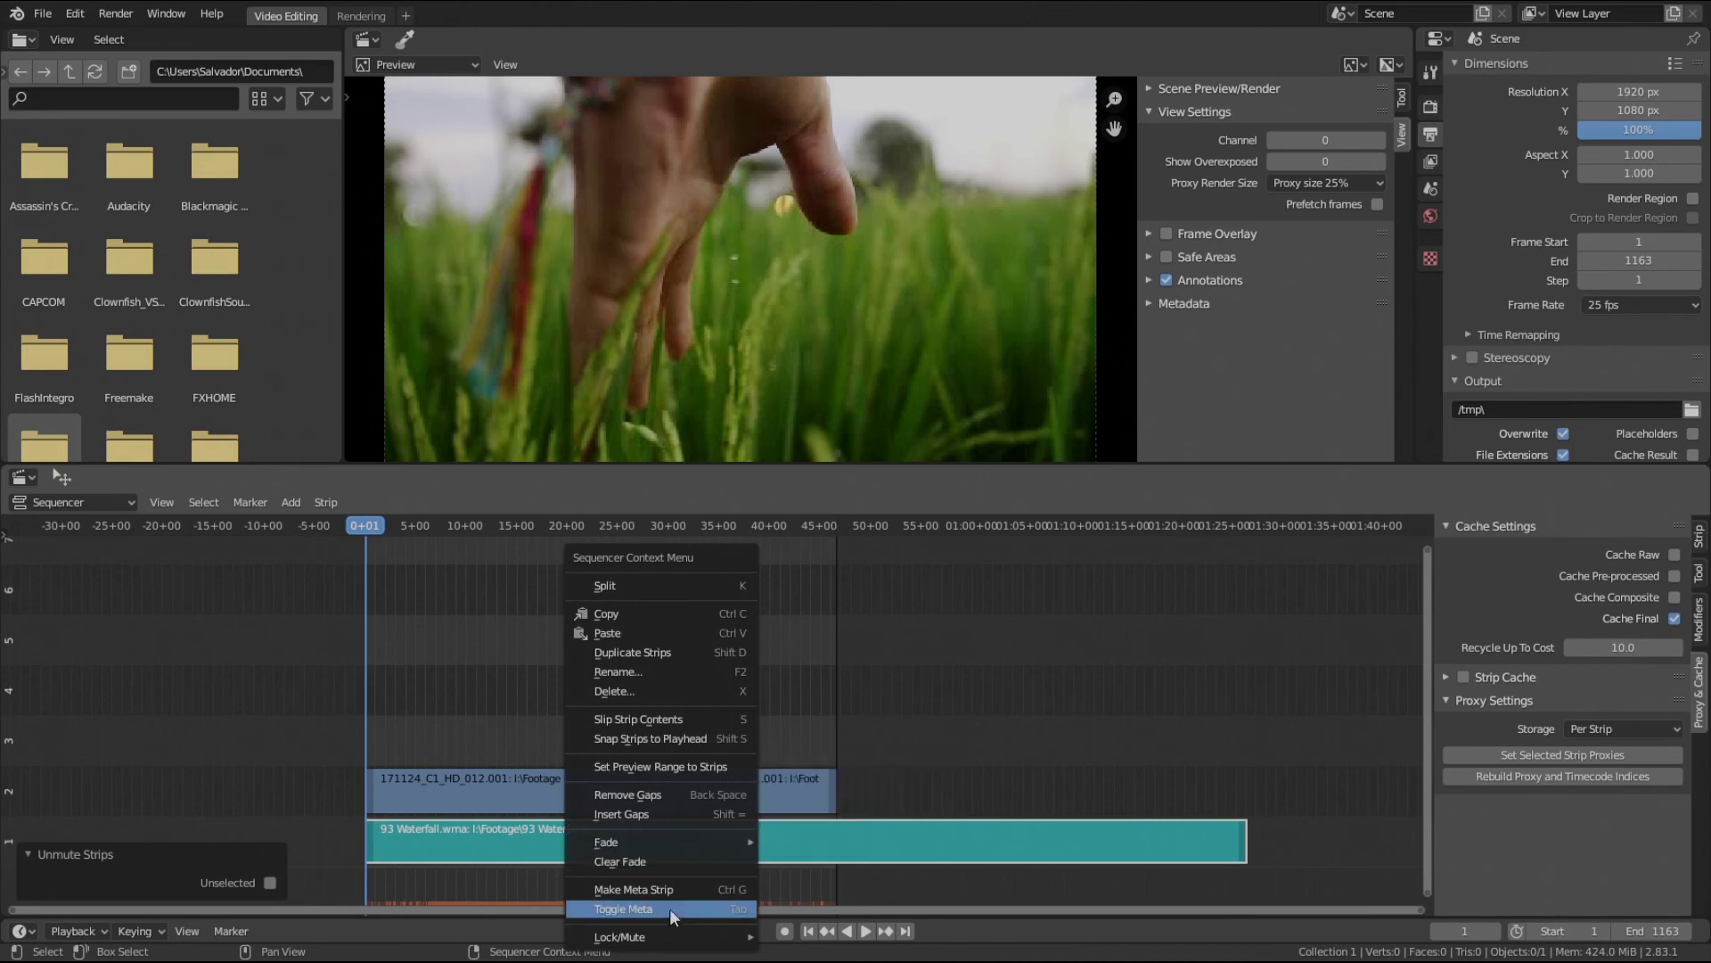
mouse_move(648, 936)
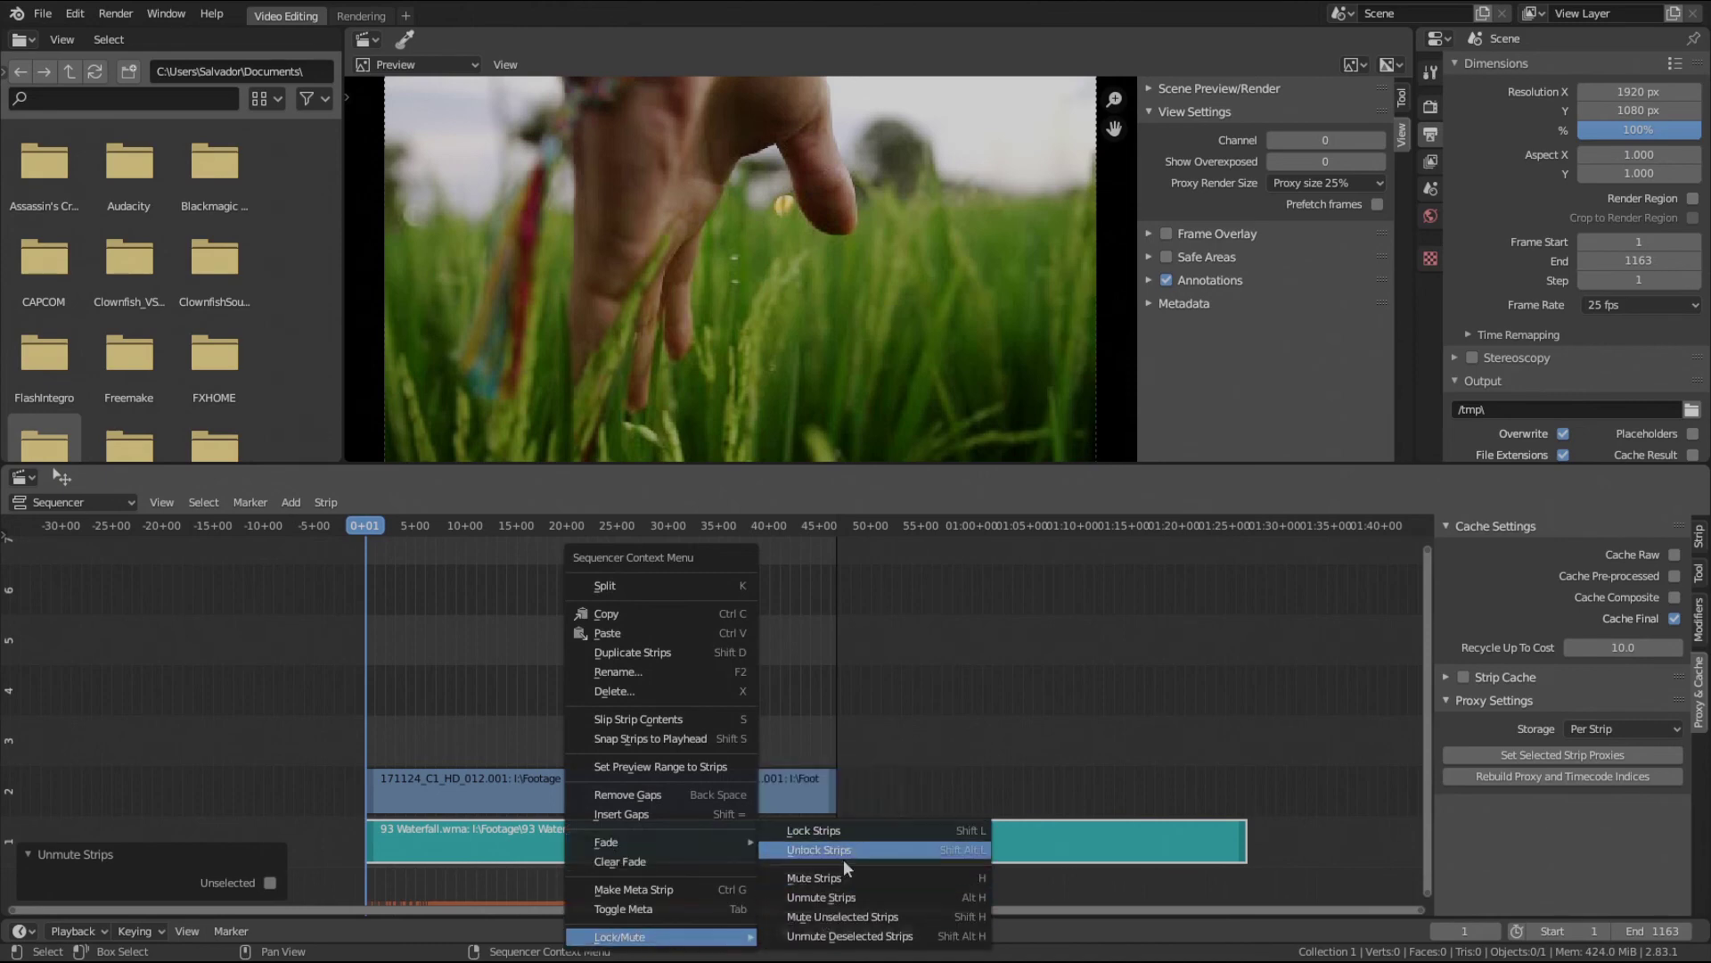
left_click(876, 895)
- Show the strip properties of 93 Waterfall.wma and enable Display Waveform
scroll(443, 657, "right", 2, "ctrl")
left_click(450, 838)
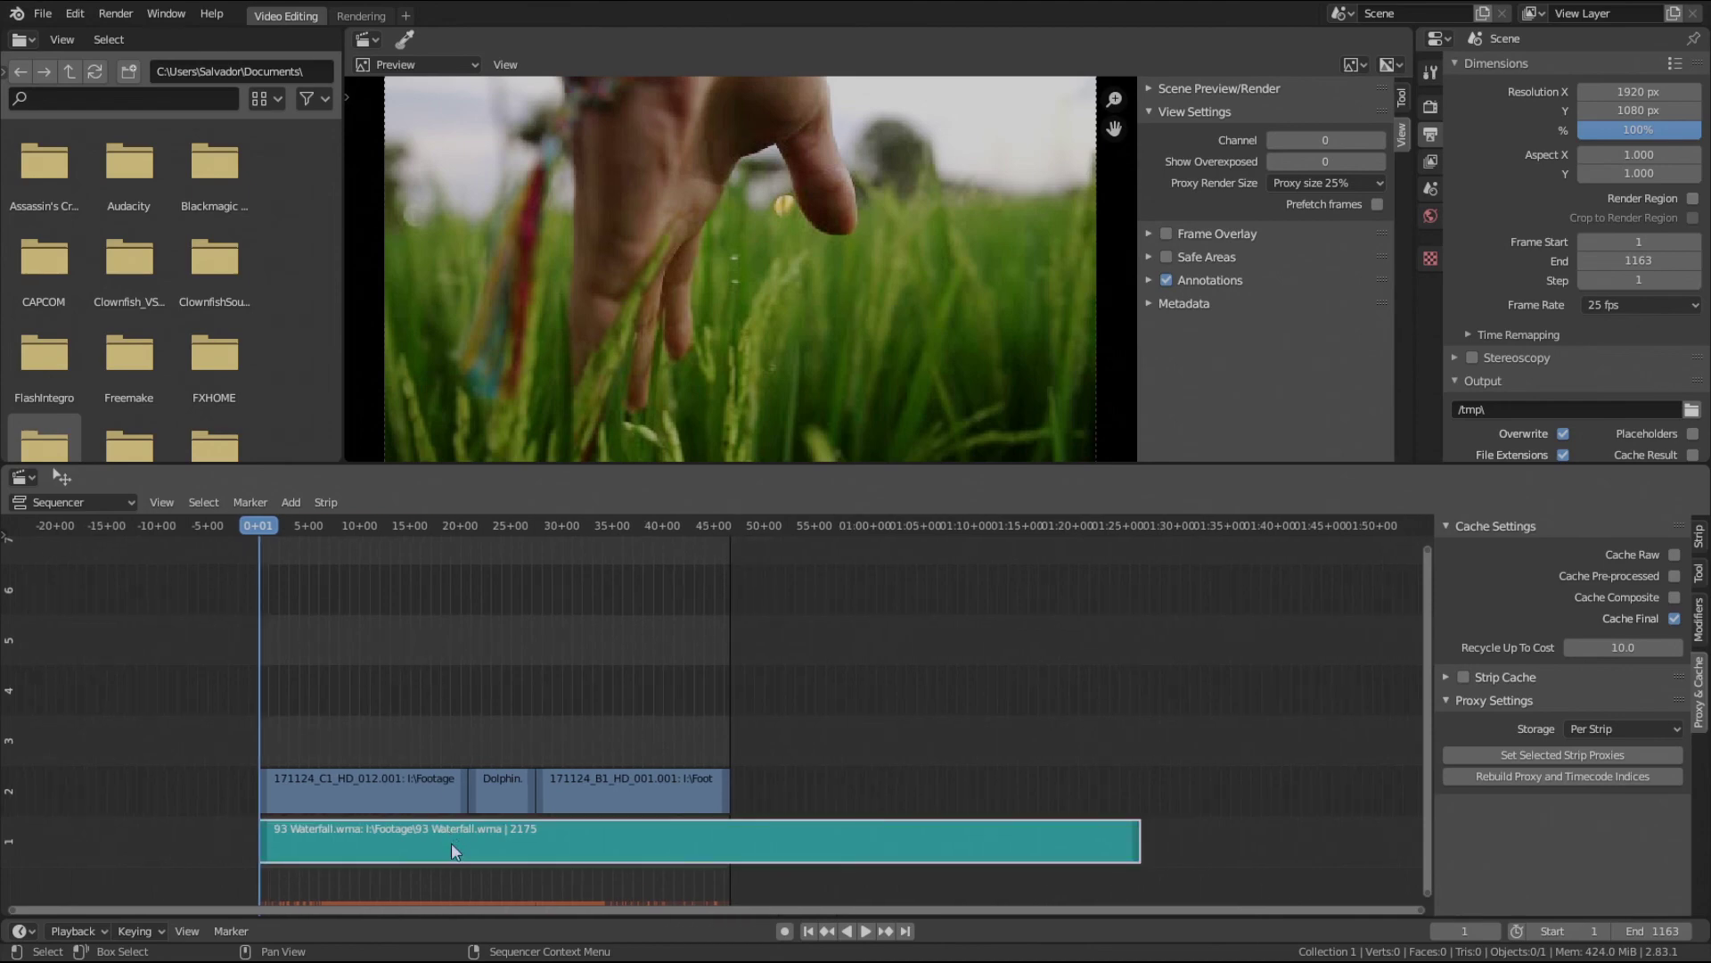
left_click(1699, 540)
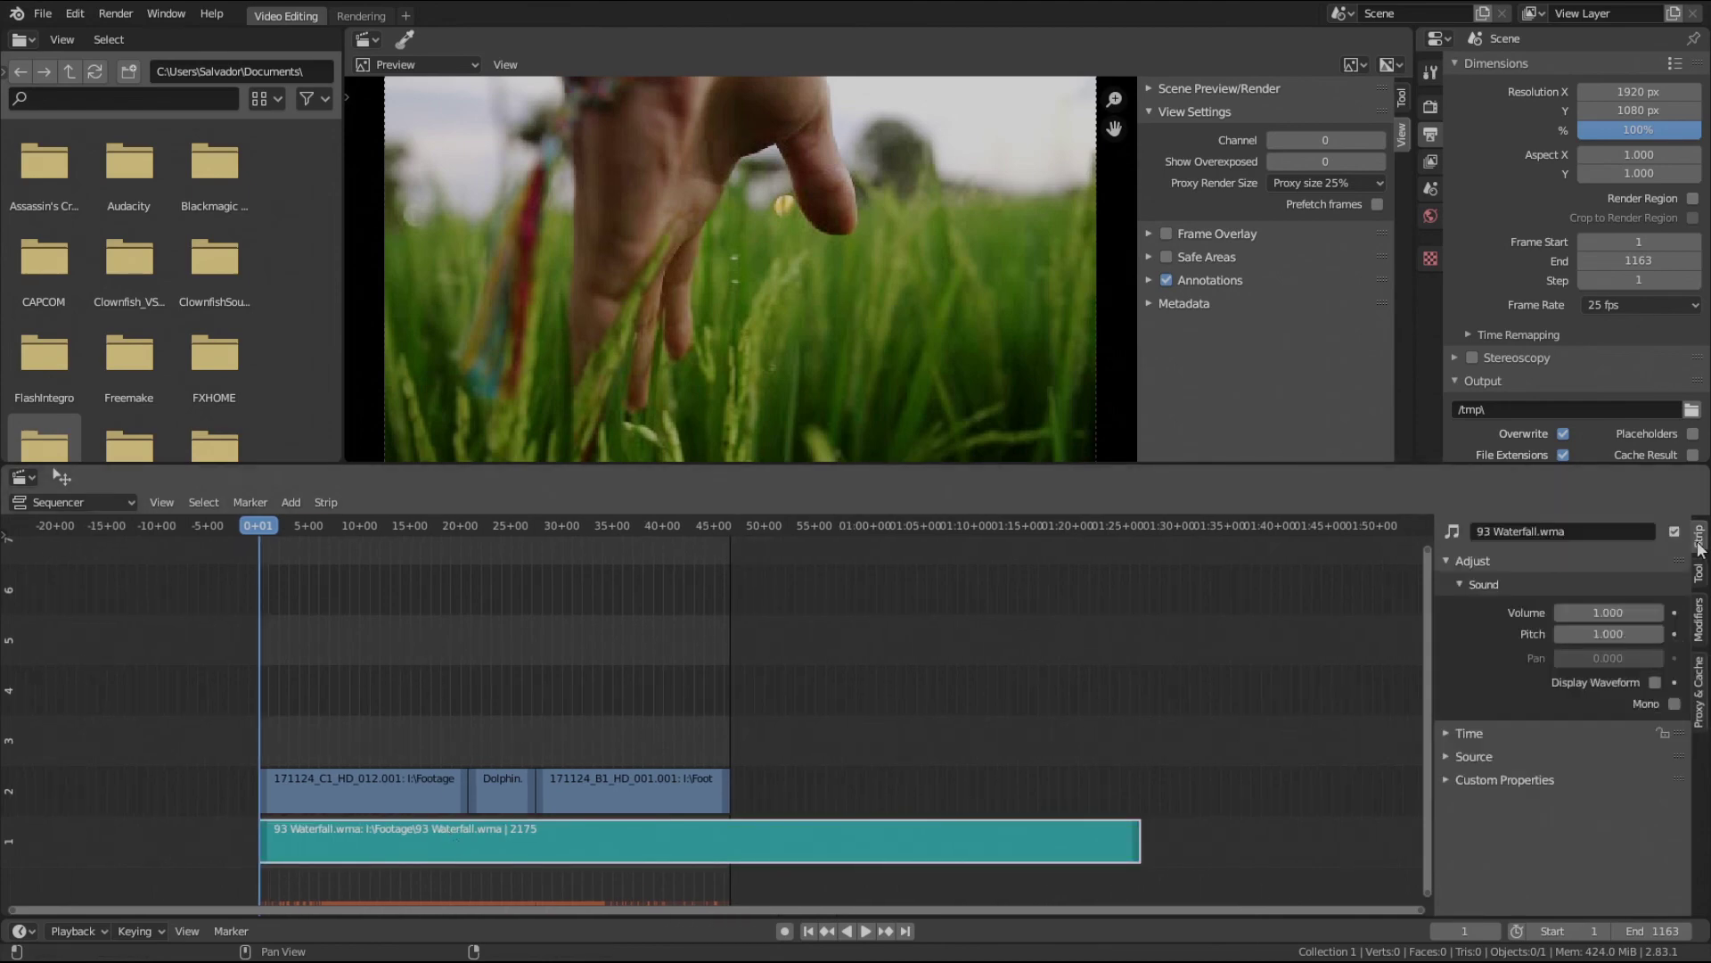
left_click(1656, 683)
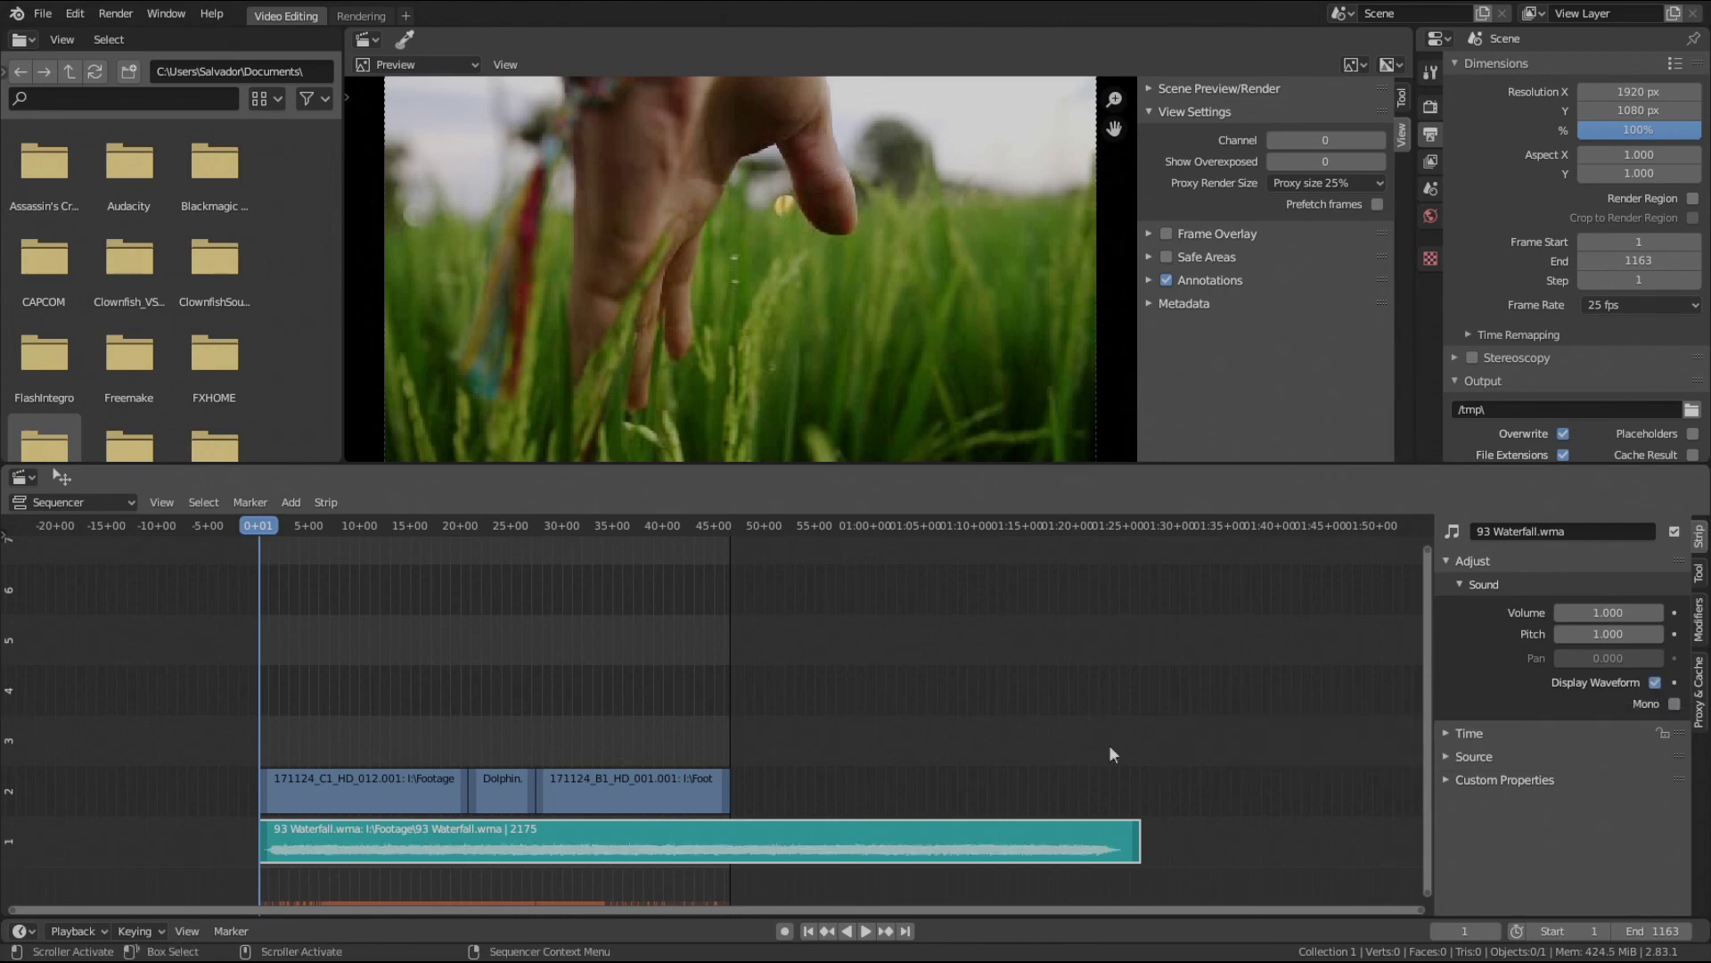
- Play the sequence from frame 1 with the waterfall audio, and mute the 93 Waterfall.wma strip during playback at about 20 seconds
scroll(827, 778, "up", 2)
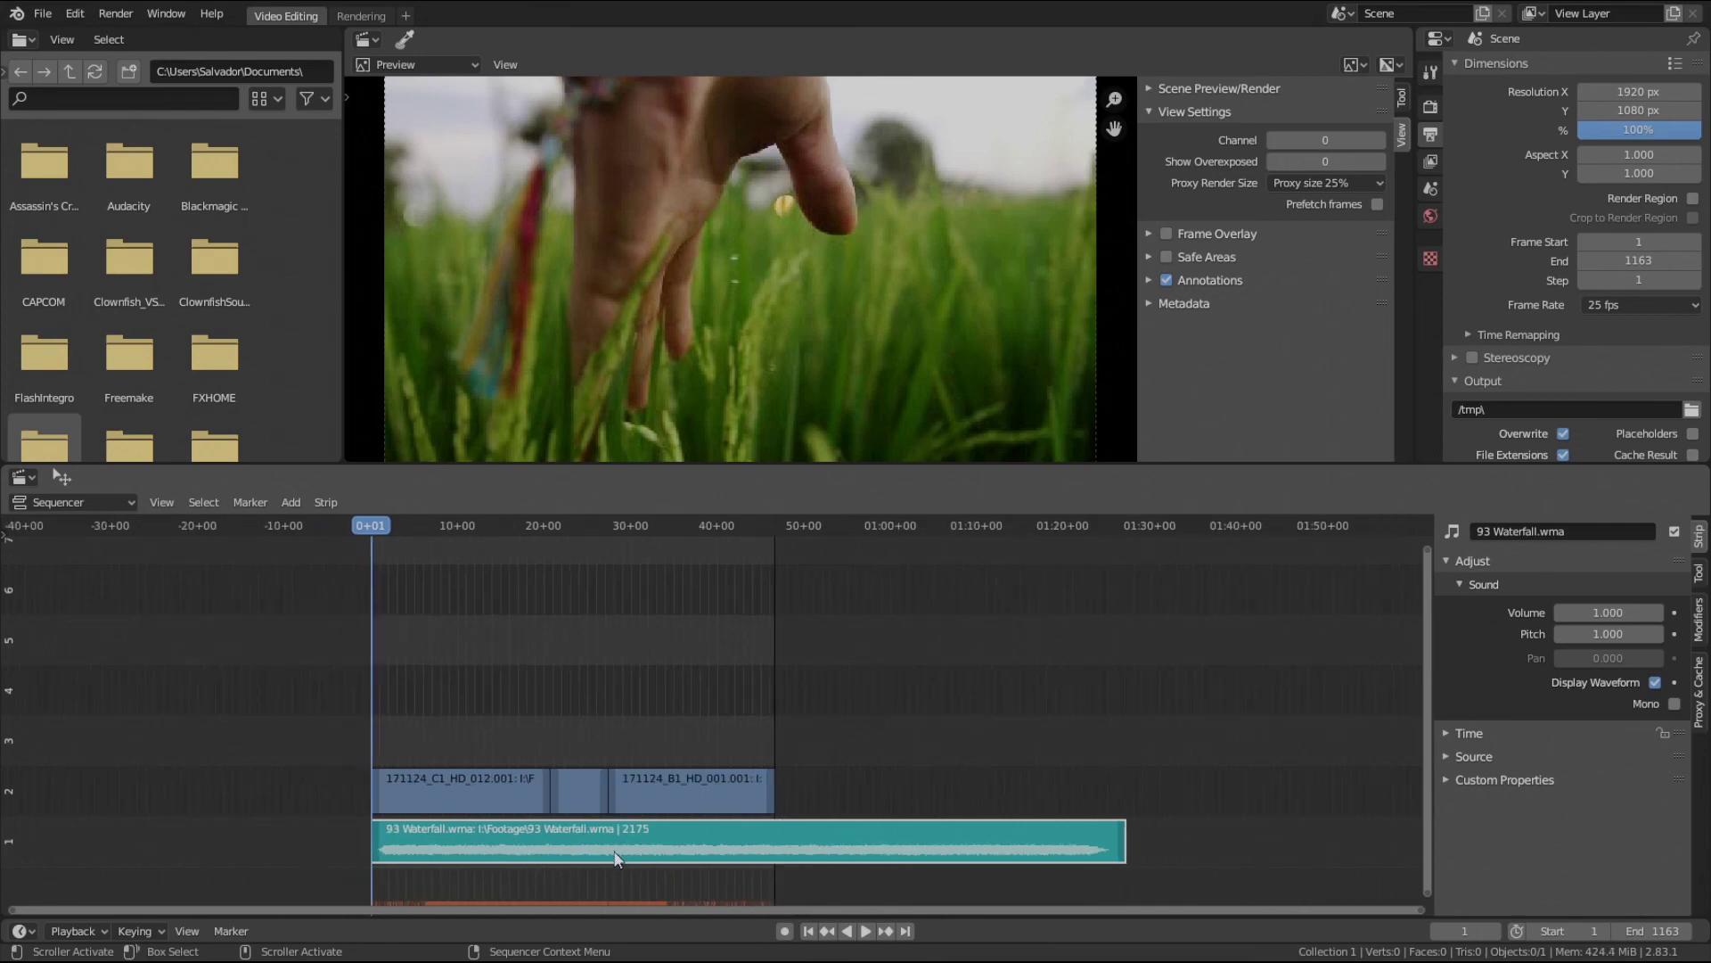
middle_click_drag(664, 720, 685, 522, "ctrl")
scroll(615, 564, "up", 5)
middle_click_drag(512, 623, 659, 648)
scroll(659, 648, "up", 3)
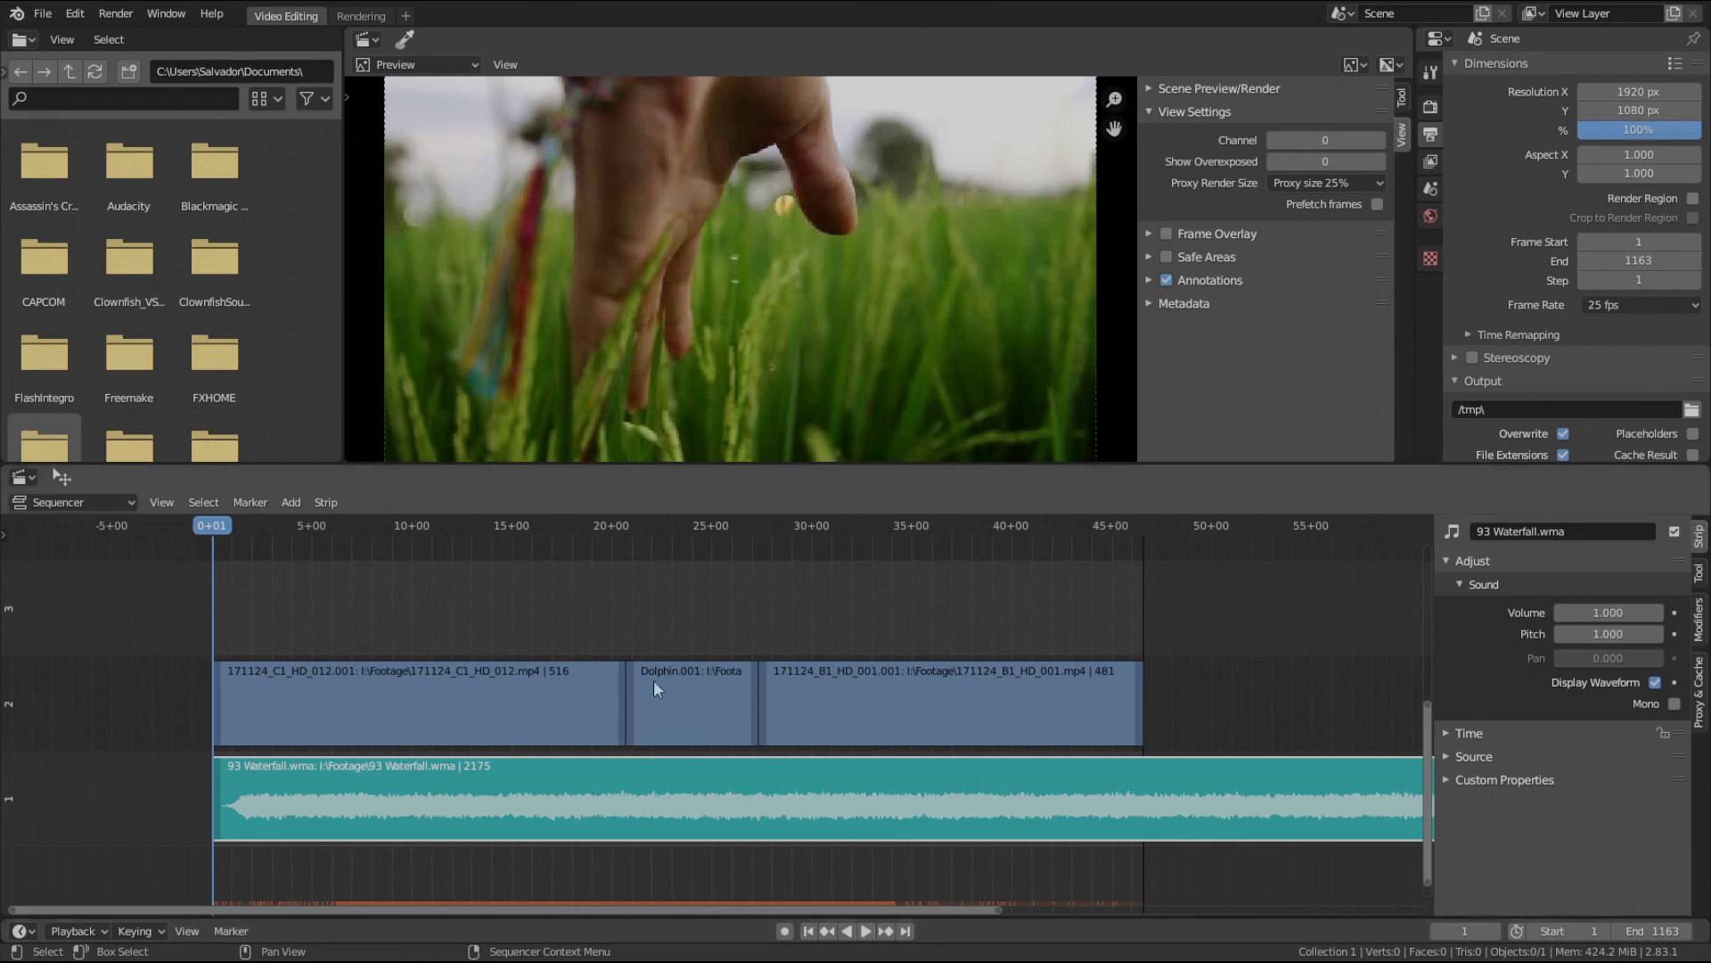
middle_click_drag(538, 628, 605, 643)
key("space")
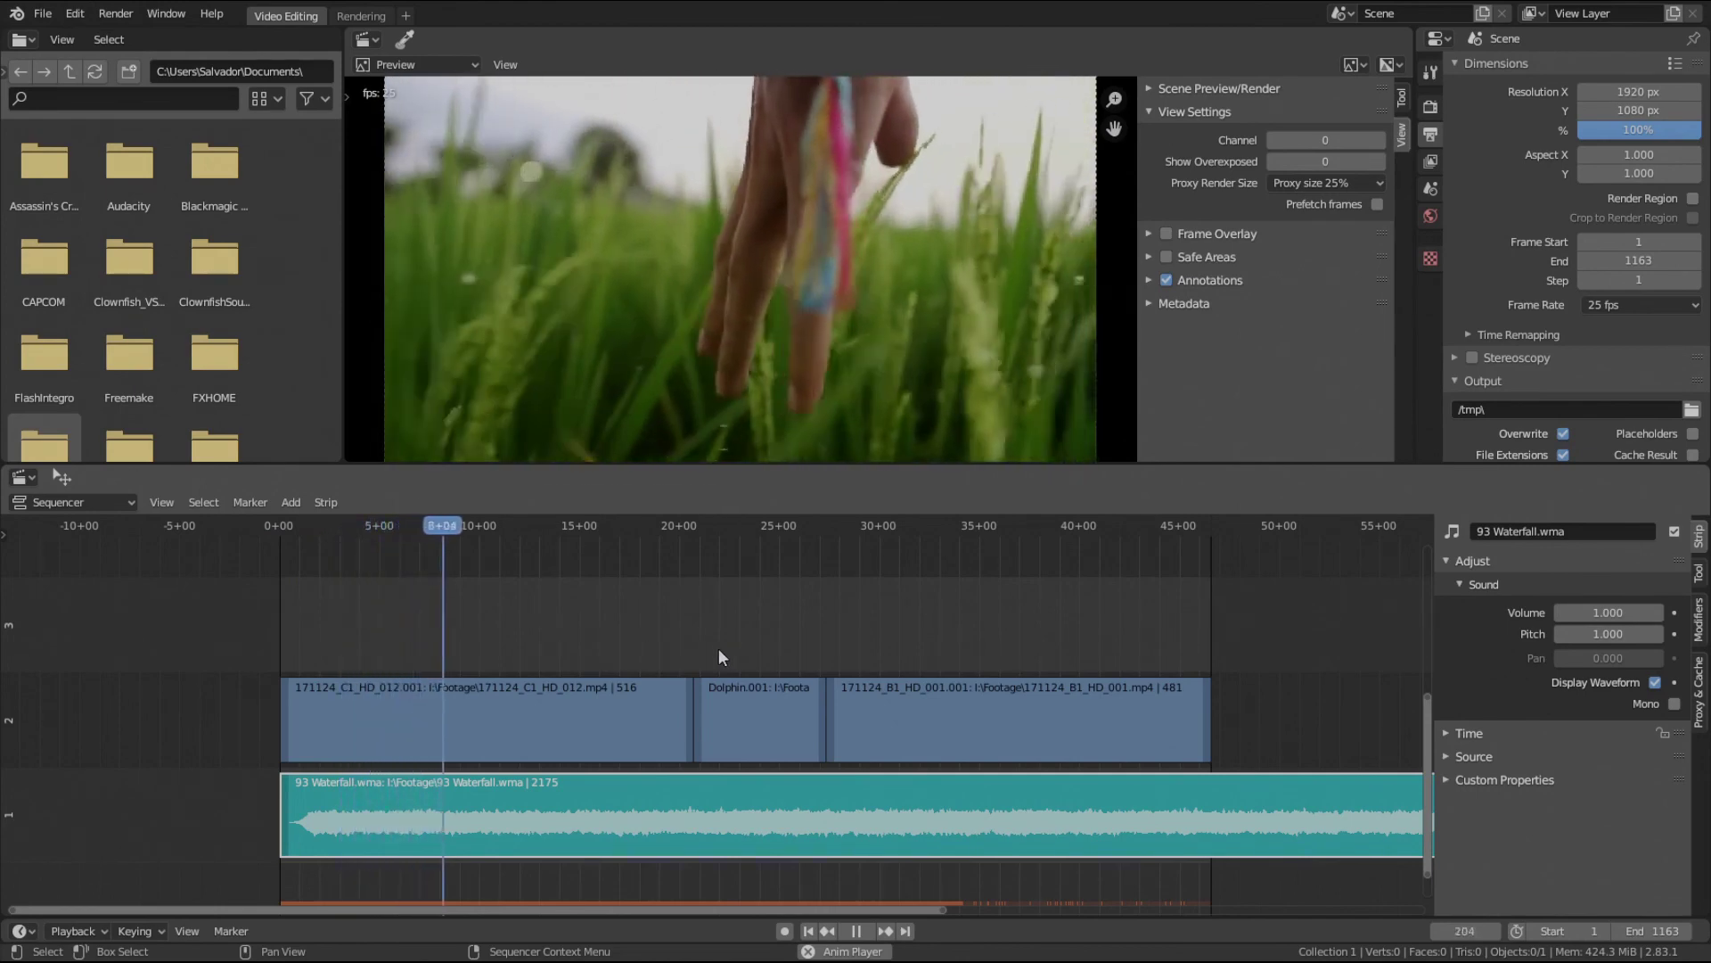
middle_click_drag(698, 648, 568, 644)
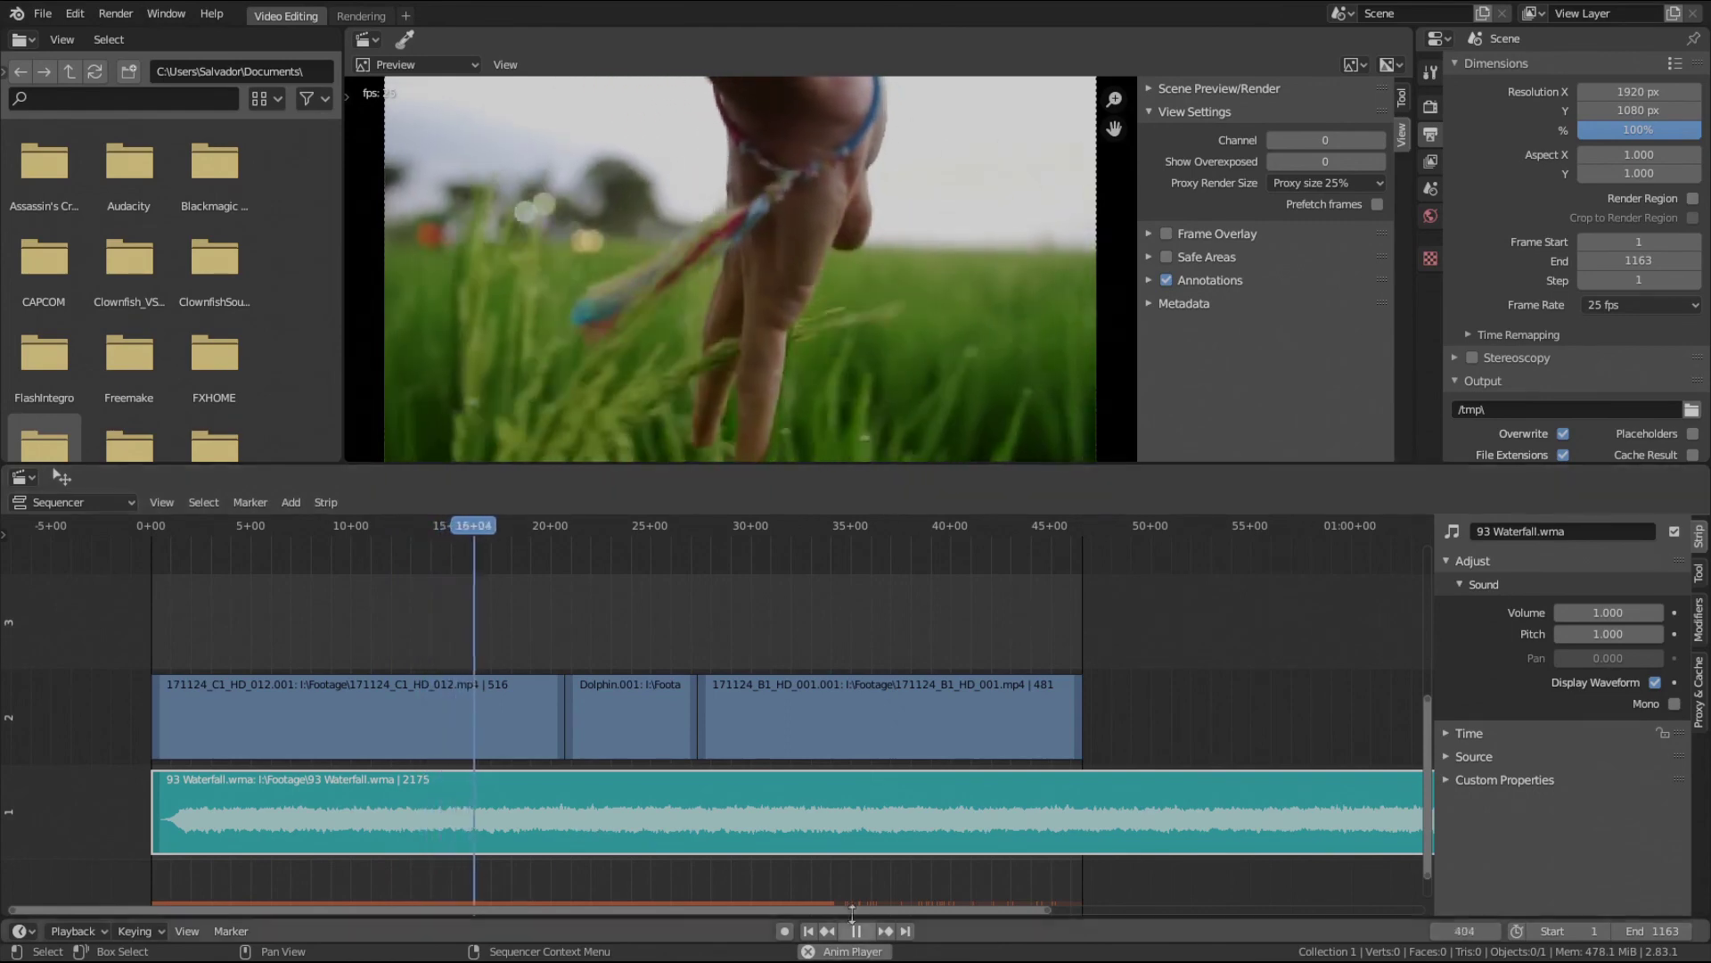
middle_click_drag(862, 811, 778, 796)
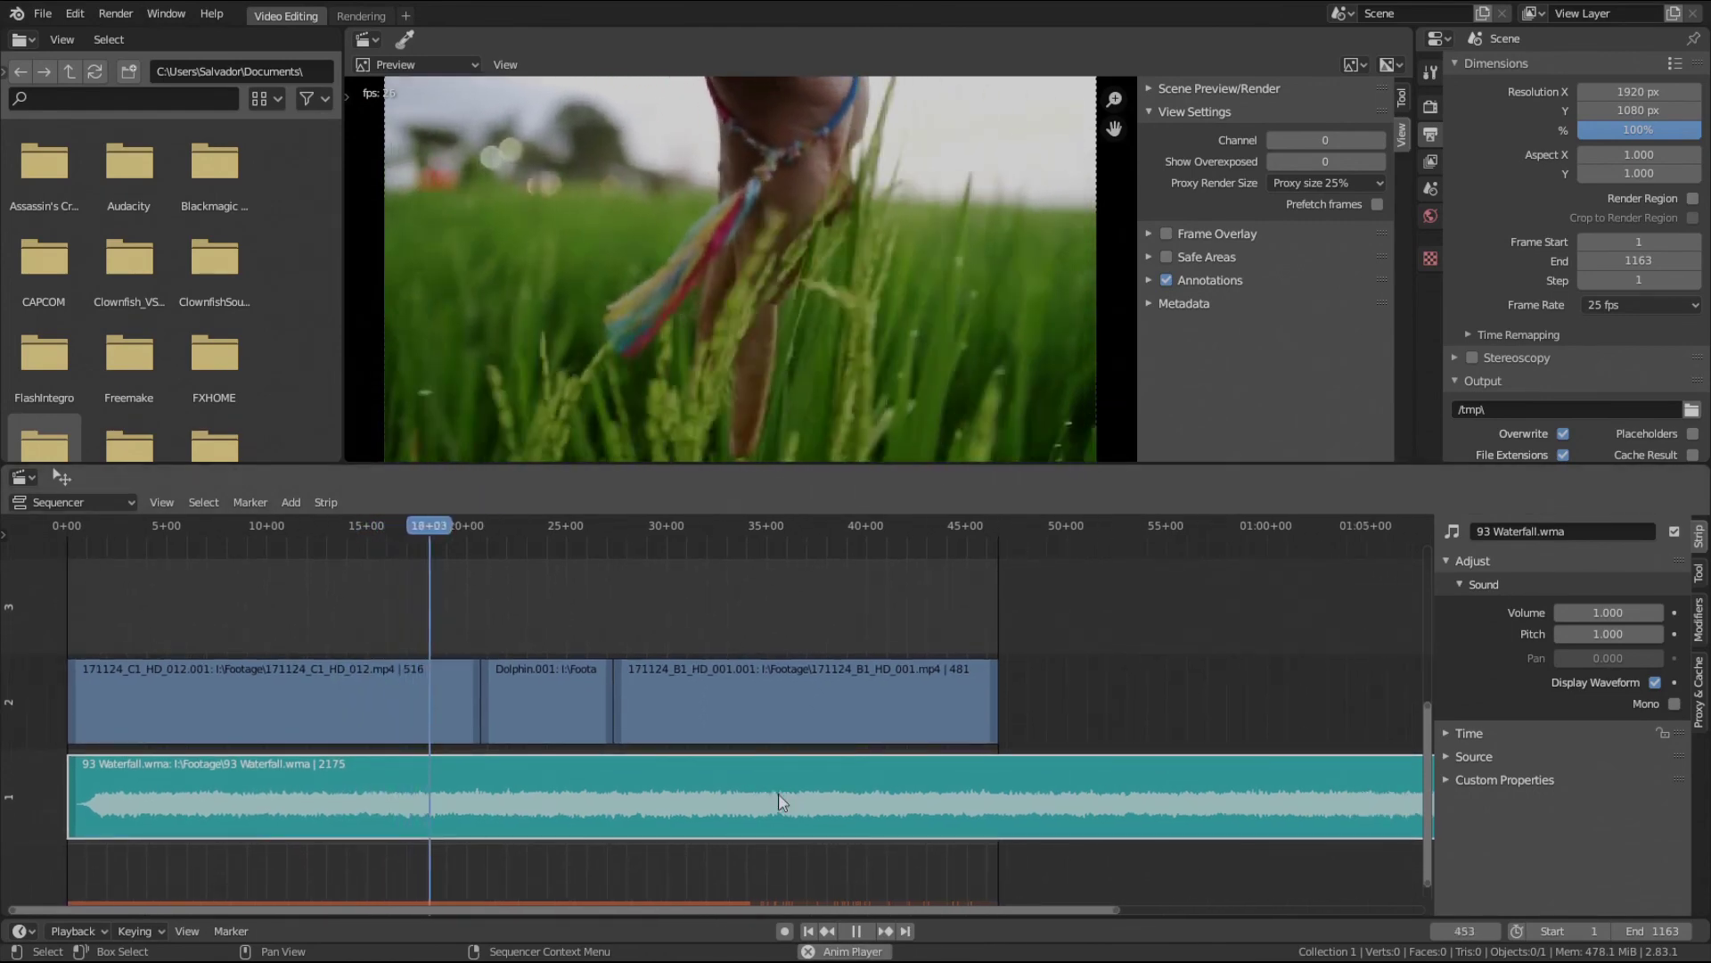
key("h")
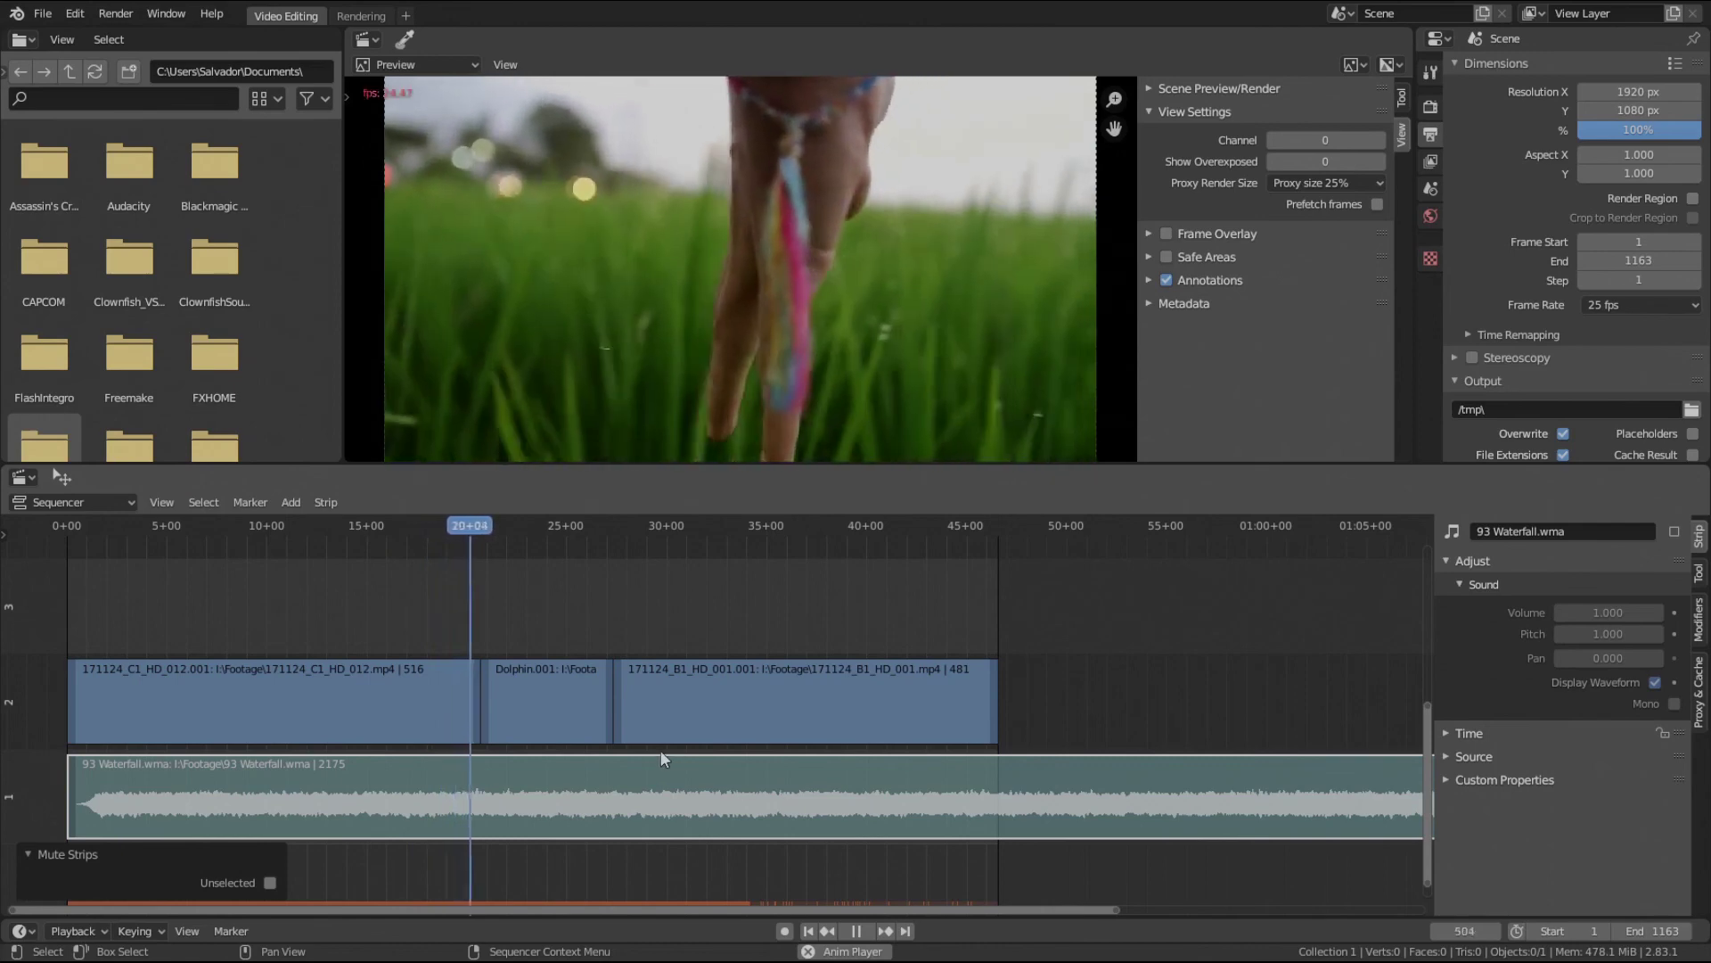